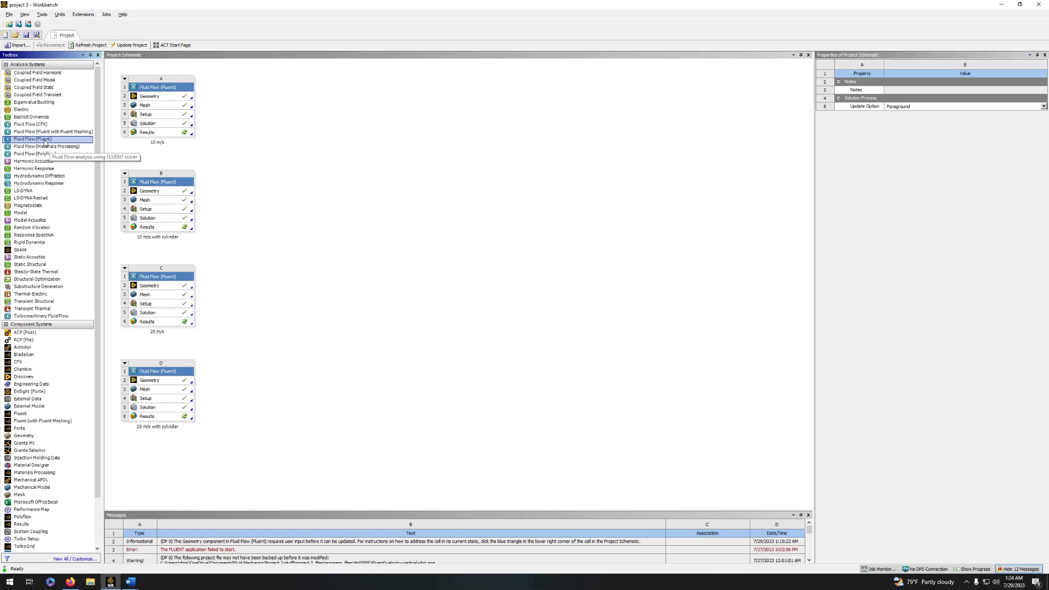
Add a new Fluid Flow (Fluent) system beside the 10 m/s system in the project schematic and rename it "example".
left_click_drag(45, 141, 249, 107)
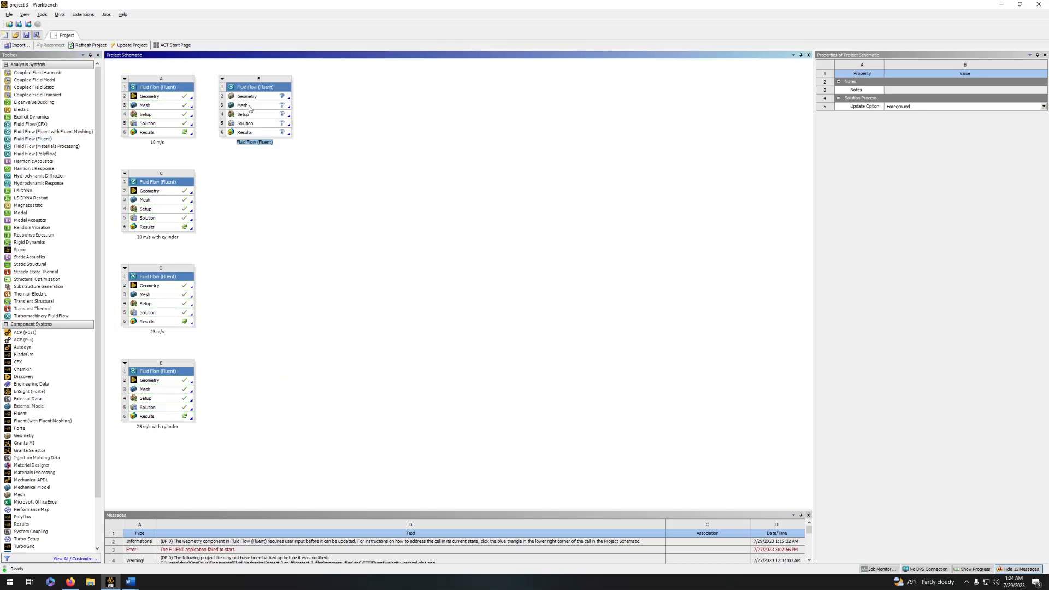
left_click(432, 120)
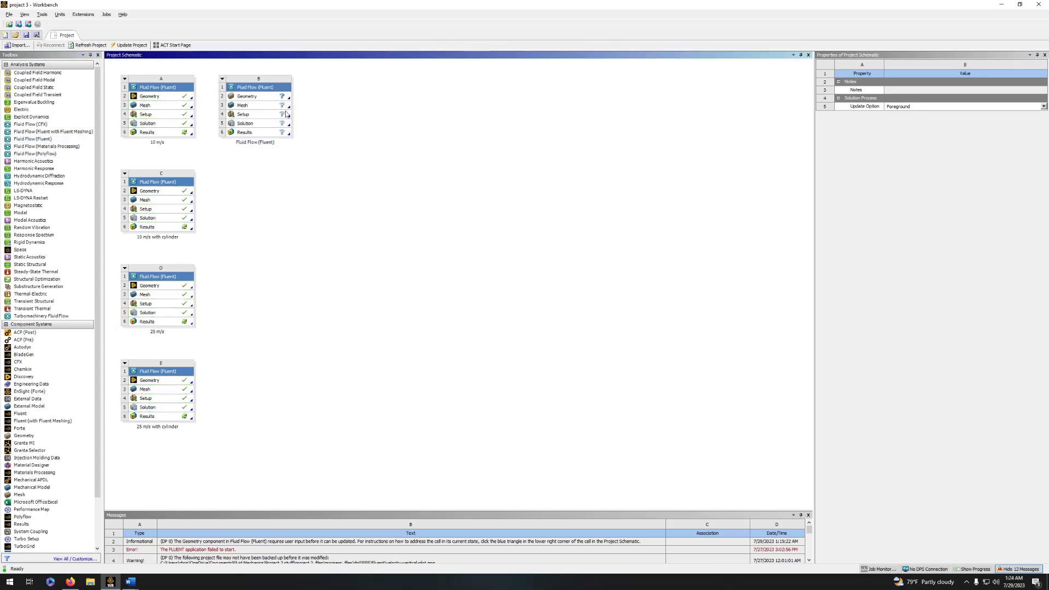
left_click(223, 80)
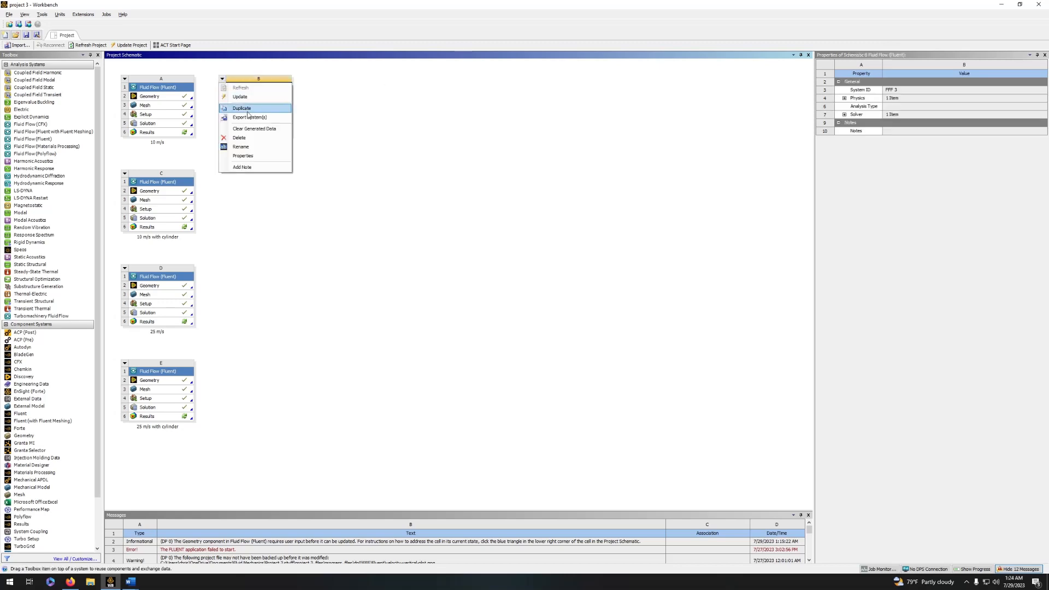
left_click(257, 145)
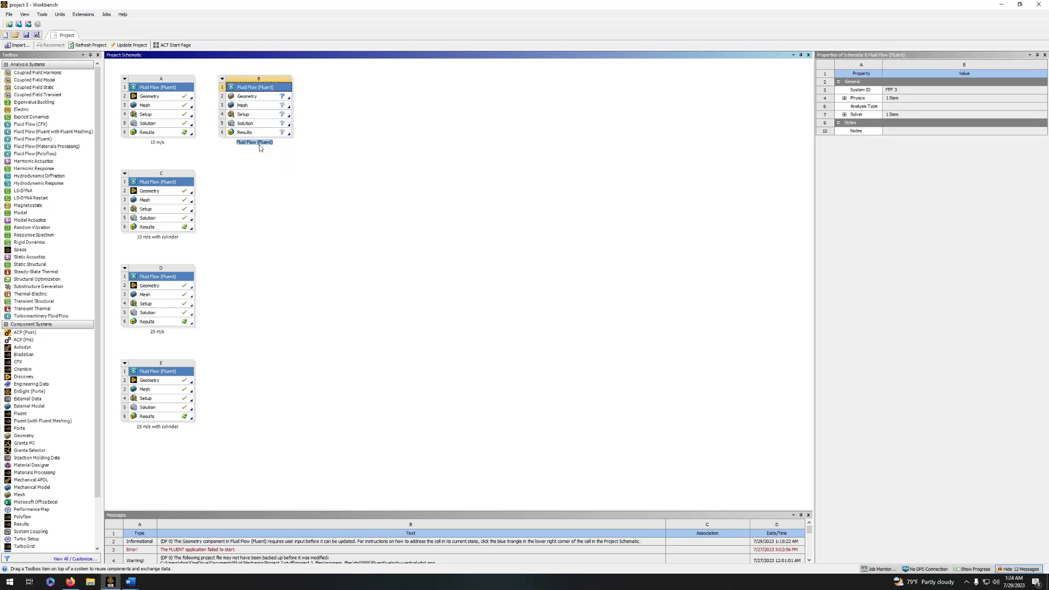
type("example")
key("Return")
left_click(298, 160)
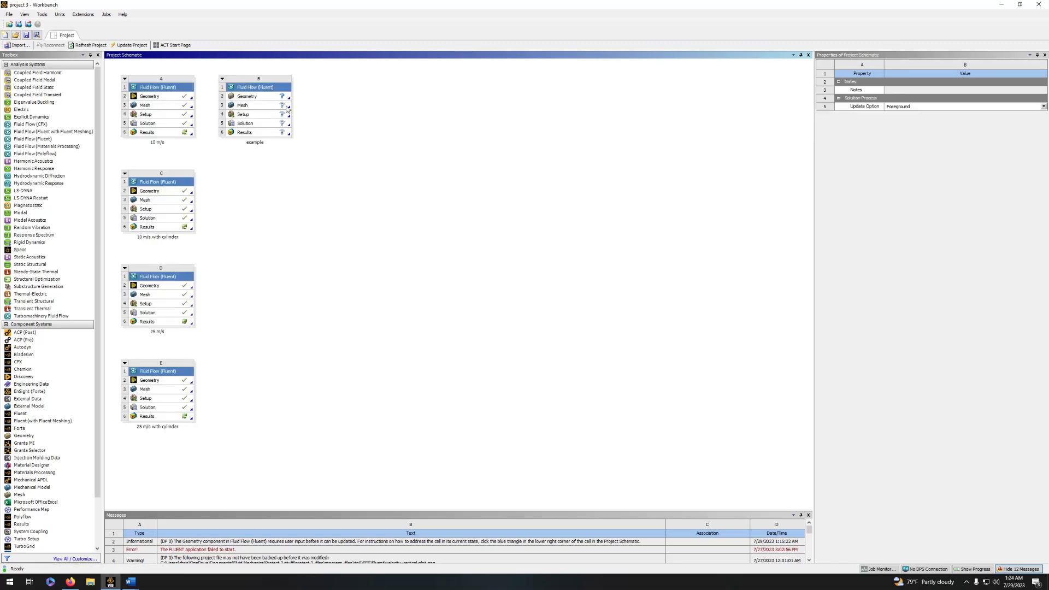
Open the example system's Geometry in DesignModeler.
left_click(263, 94)
right_click(254, 97)
left_click(316, 120)
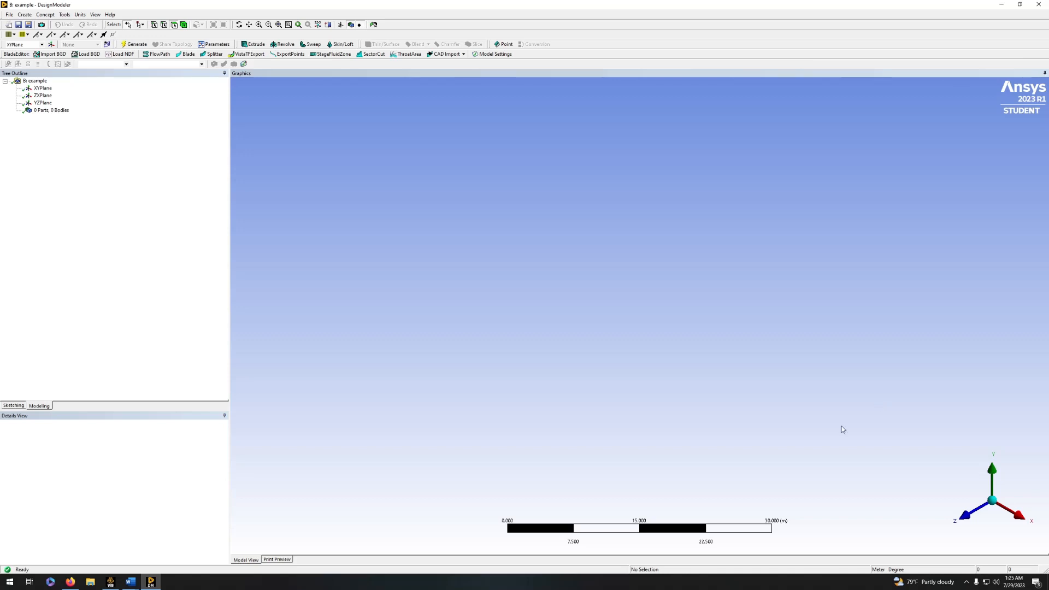
Sketch three end-to-end horizontal lines along the negative X axis of the XYPlane, about 0.93, 0.93 and 0.99 m long.
left_click(971, 516)
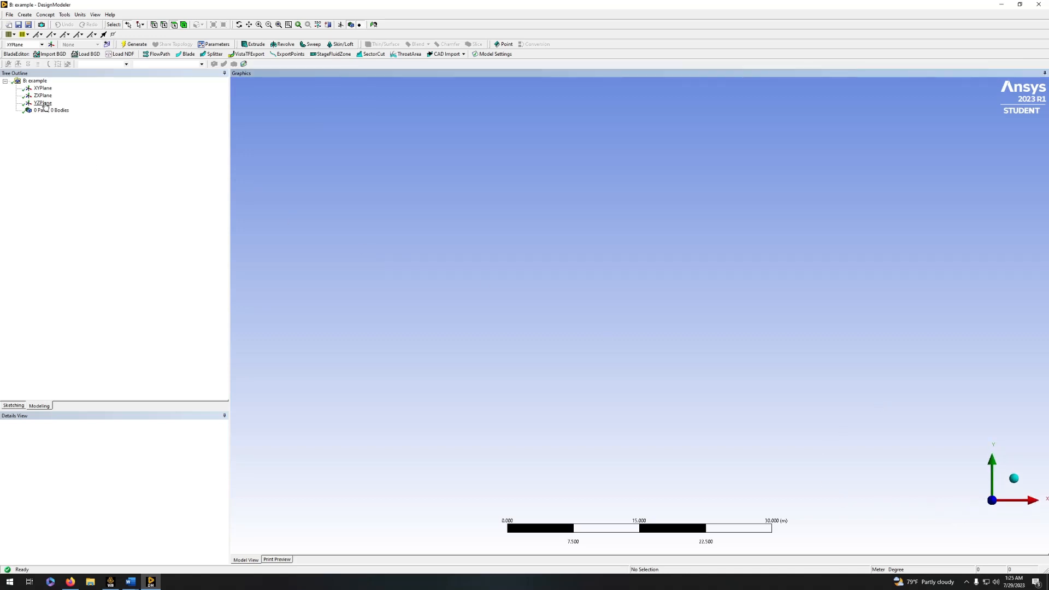
left_click(22, 405)
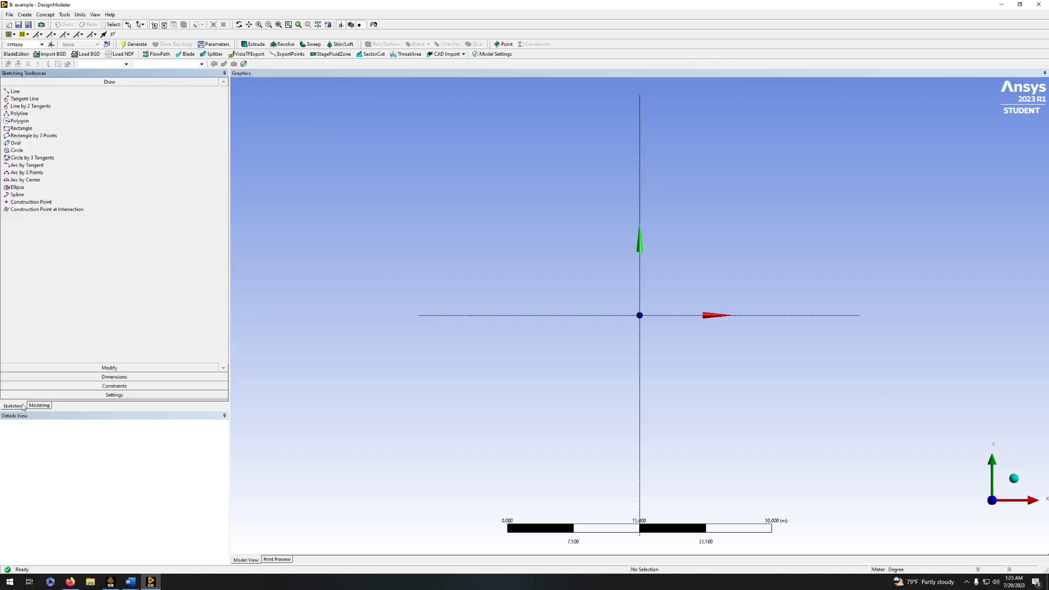
scroll(669, 351, "up", 5)
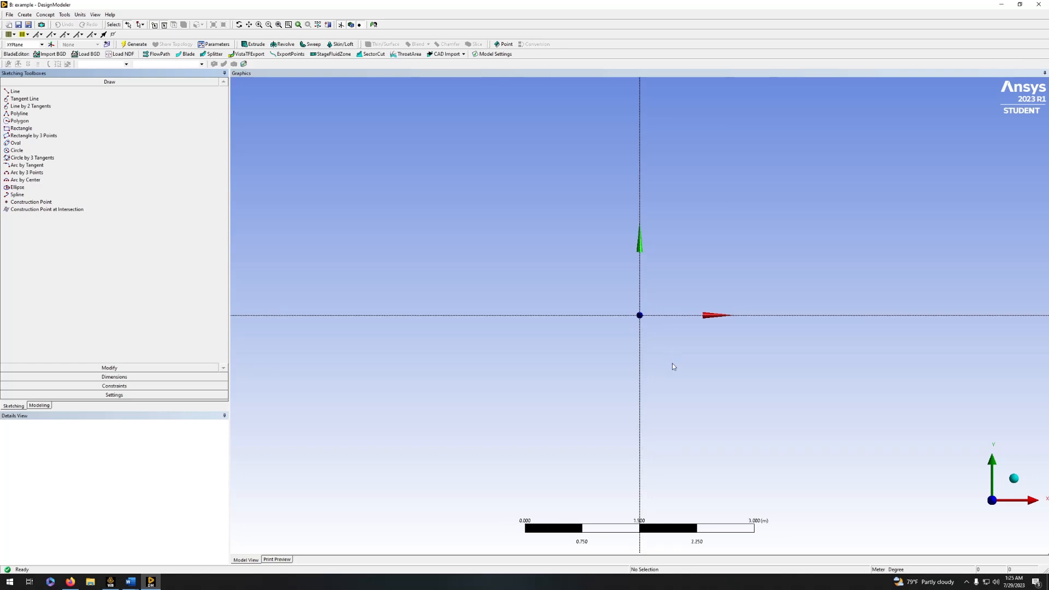
scroll(672, 363, "up", 2)
scroll(639, 470, "down", 1)
left_click(16, 92)
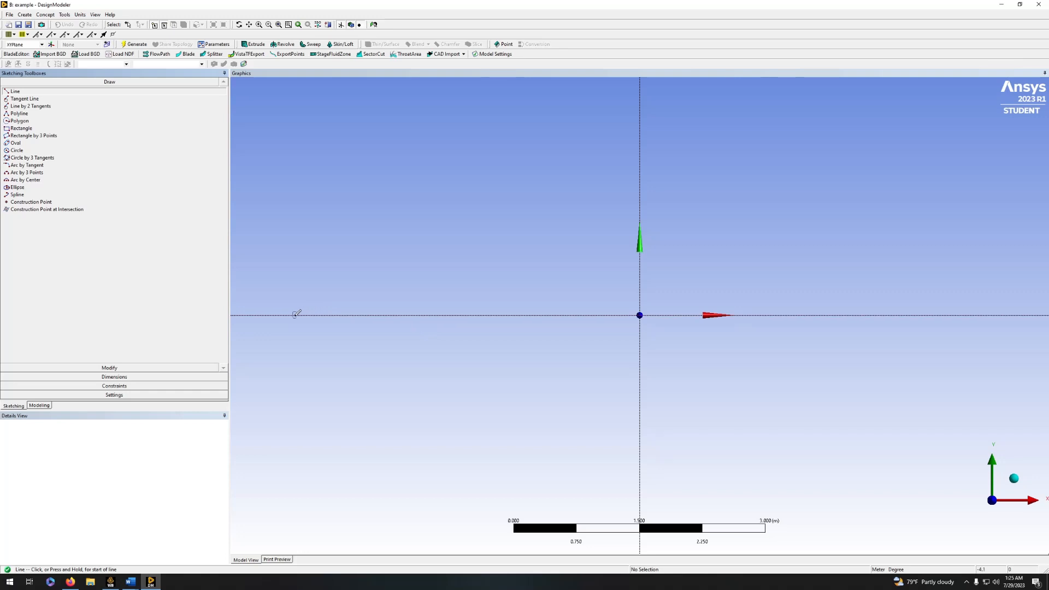
left_click(294, 315)
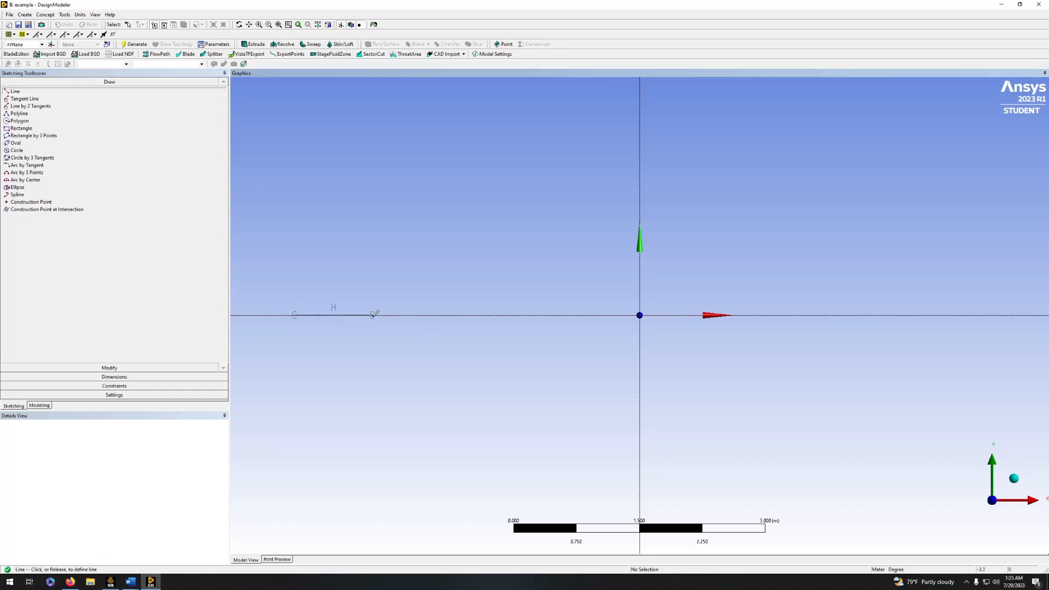
left_click(373, 315)
left_click(373, 315)
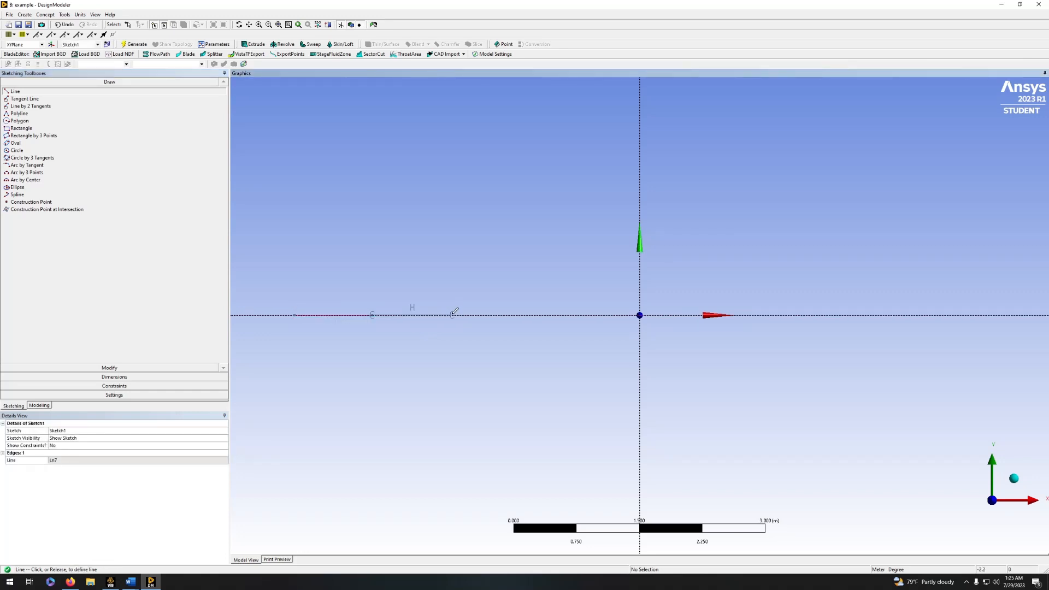
left_click(450, 315)
left_click(450, 315)
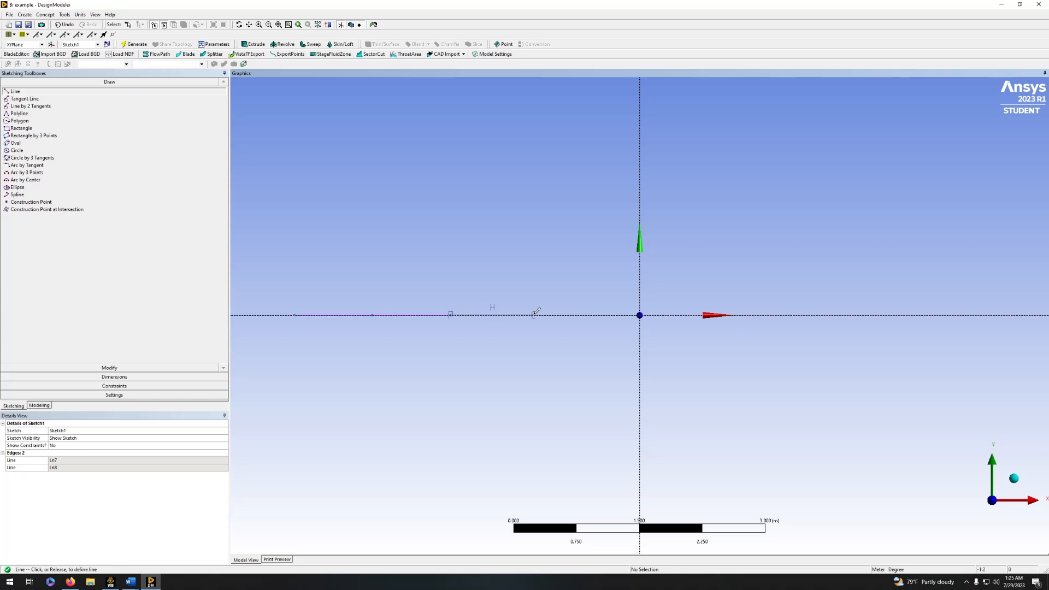
left_click(534, 315)
Dimension the length of each of the three horizontal lines, placing the dimensions below them.
left_click(99, 377)
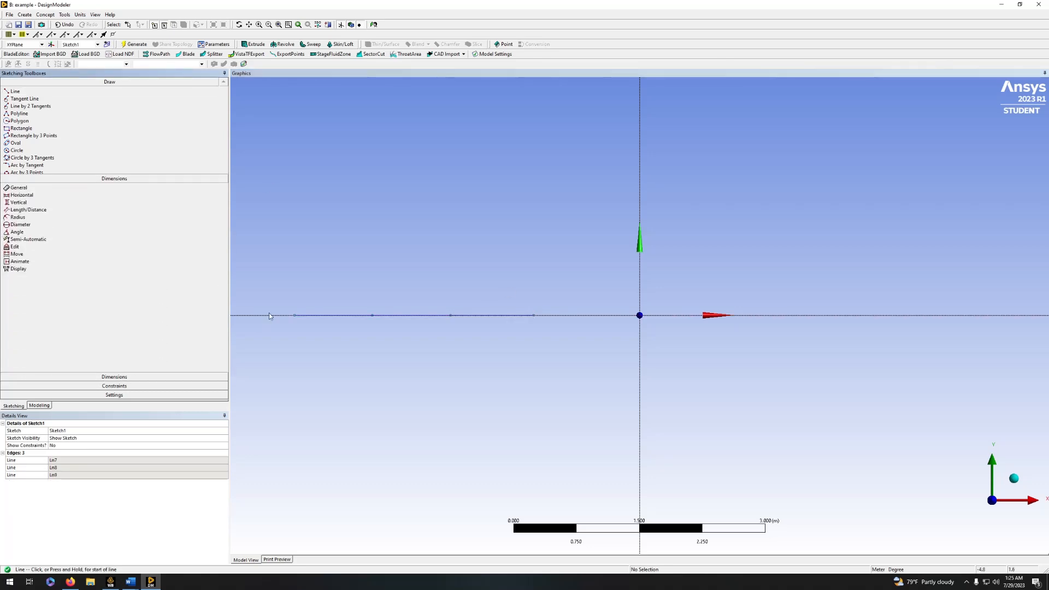
left_click(342, 315)
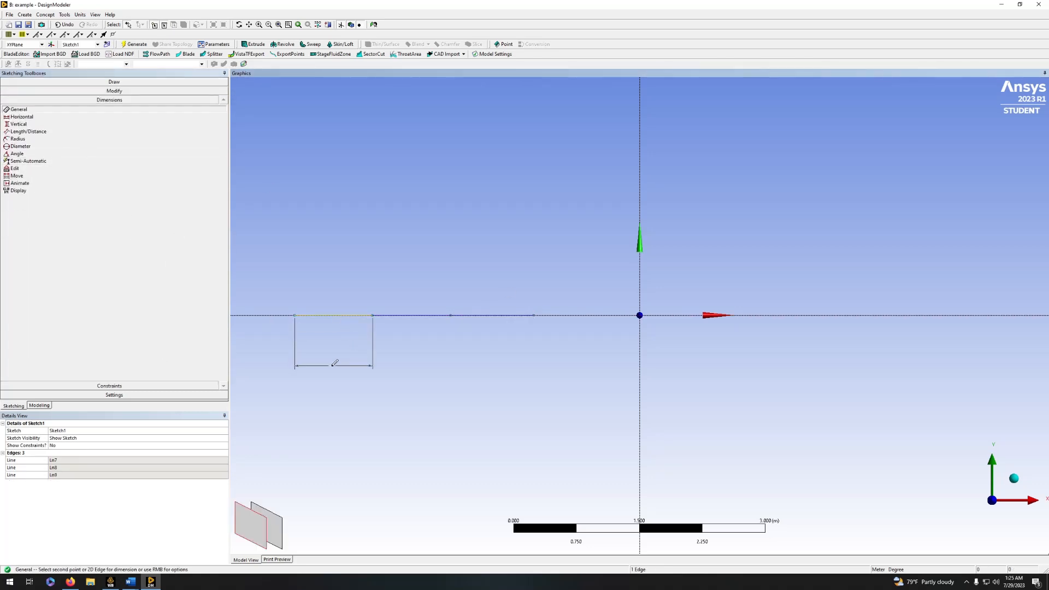
left_click(334, 363)
left_click(417, 315)
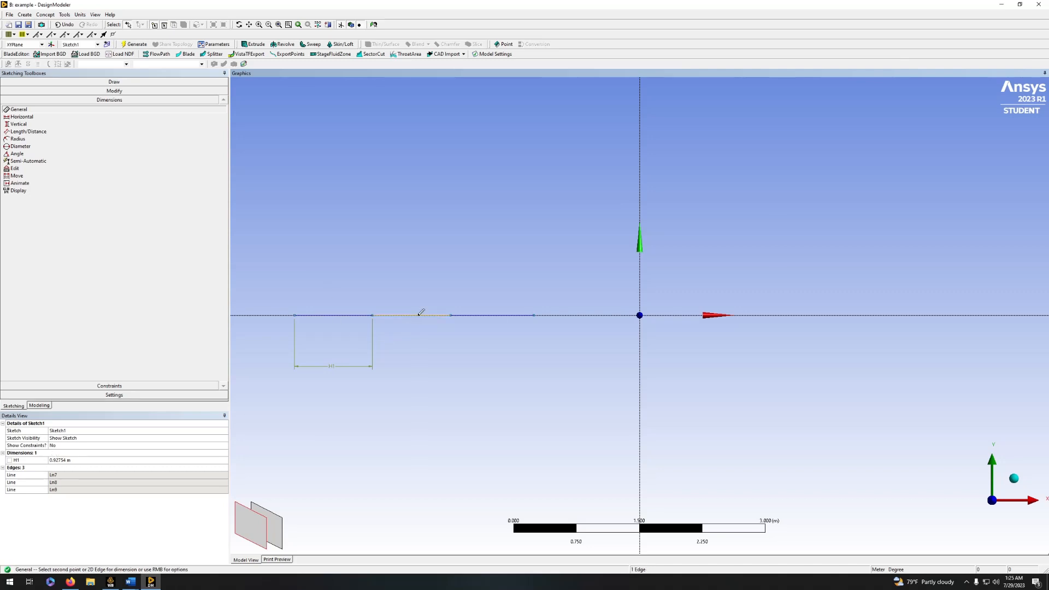
left_click(411, 365)
left_click(503, 316)
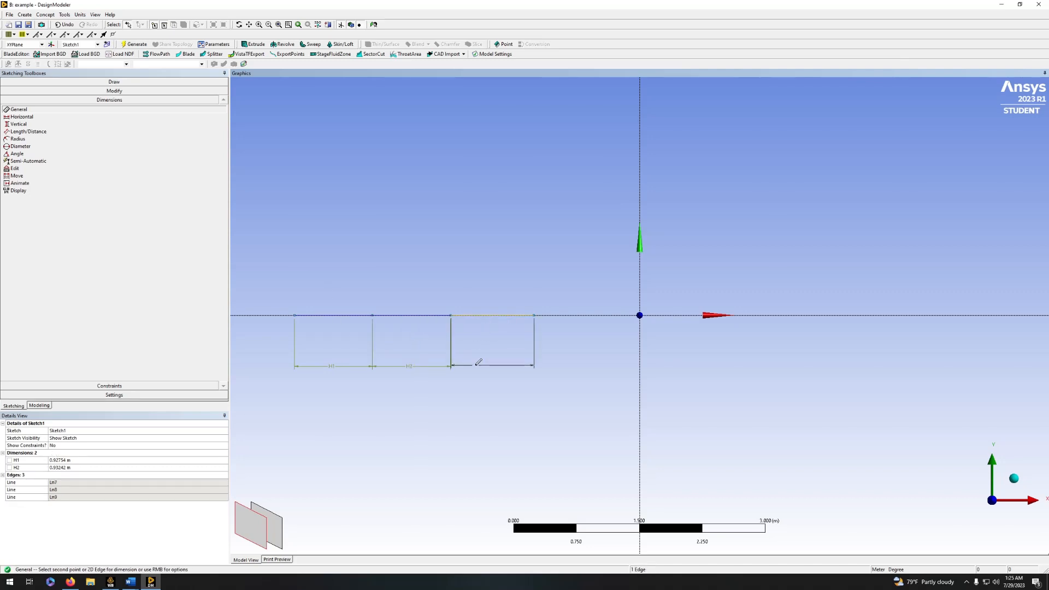
left_click(480, 364)
Set the three line lengths H1, H2 and H3 to 1.1175 m, 1.2192 m and 1.5748 m.
left_click(87, 461)
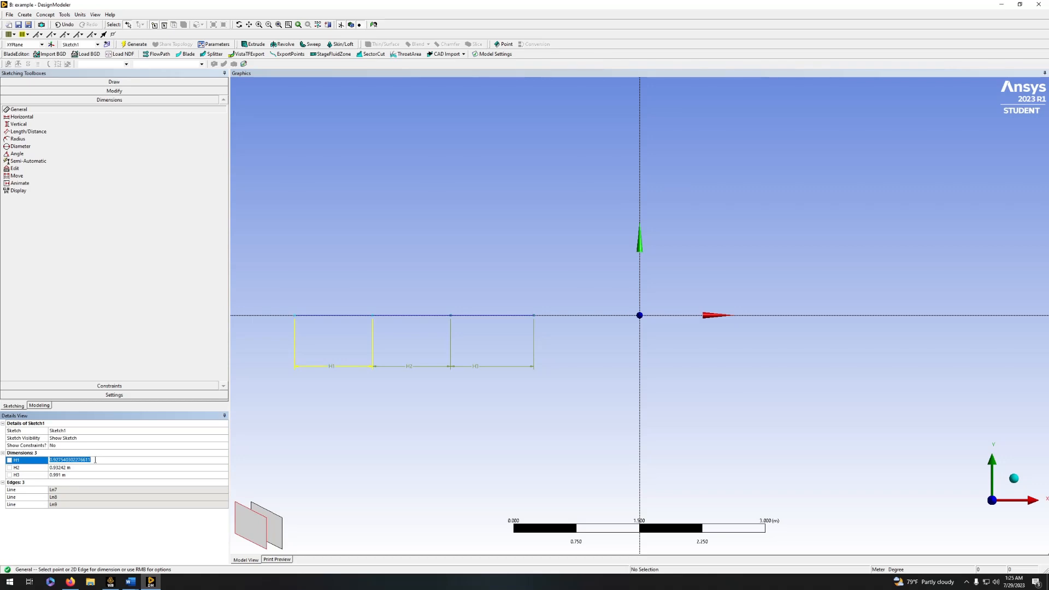
type("1.1175")
left_click(121, 468)
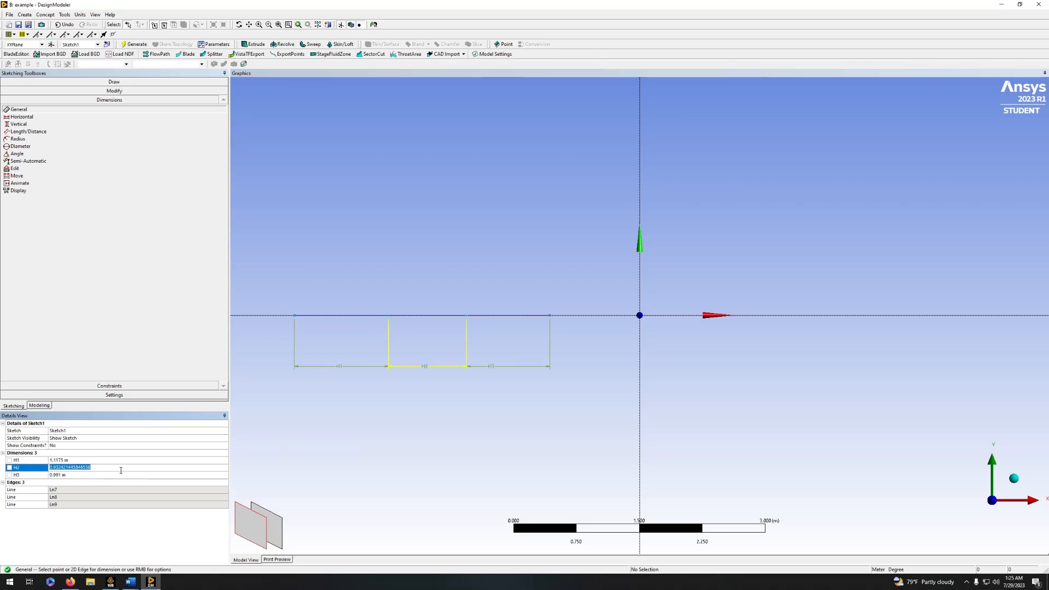
type("1.2192")
left_click(112, 474)
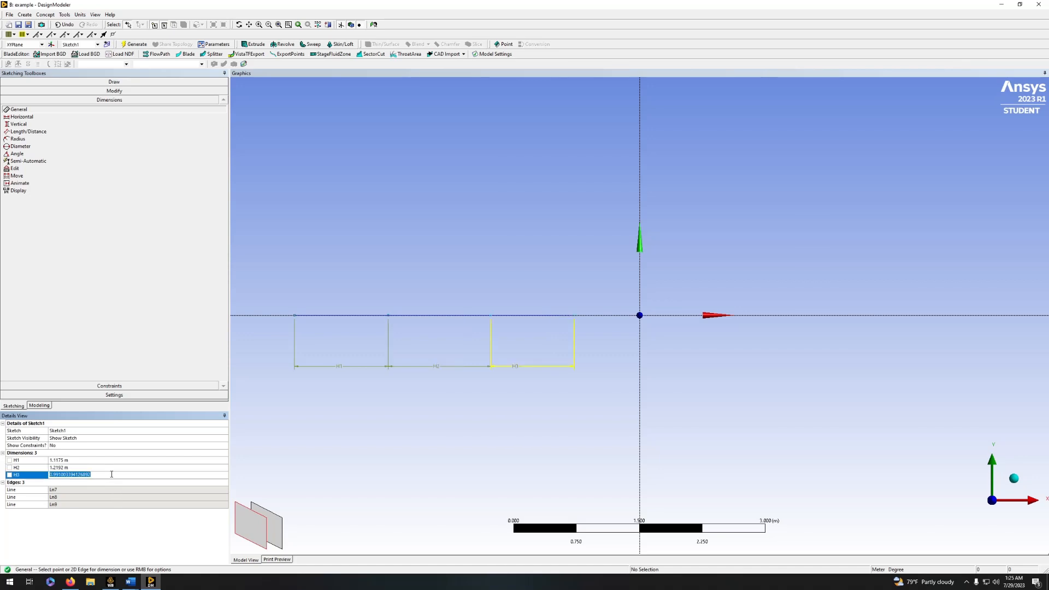
type("1.5748")
key("Return")
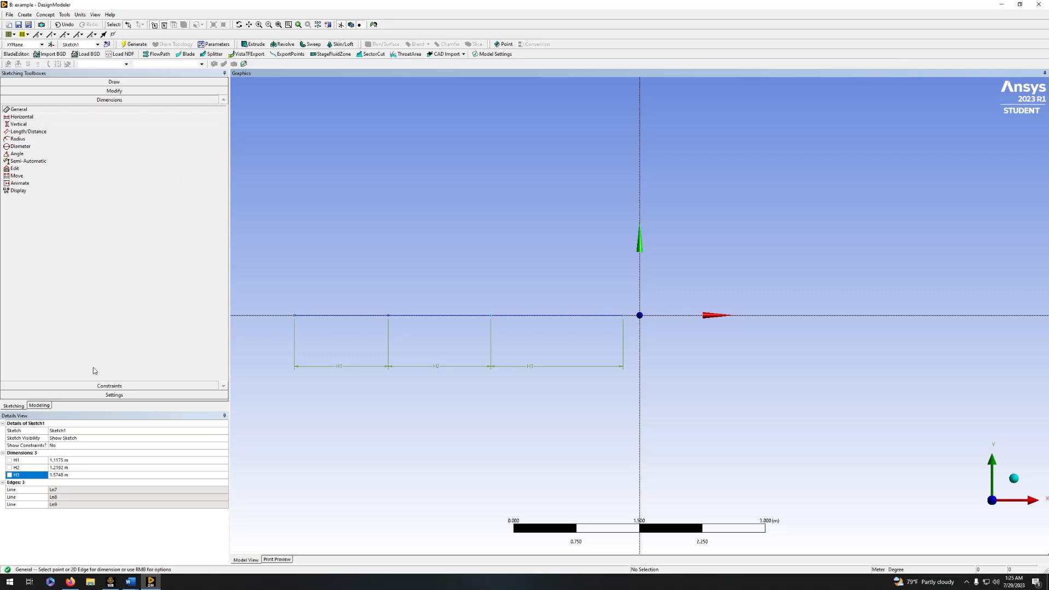
Draw one horizontal line over the three segments, from the first segment's outer end to the last segment's far end.
left_click(110, 81)
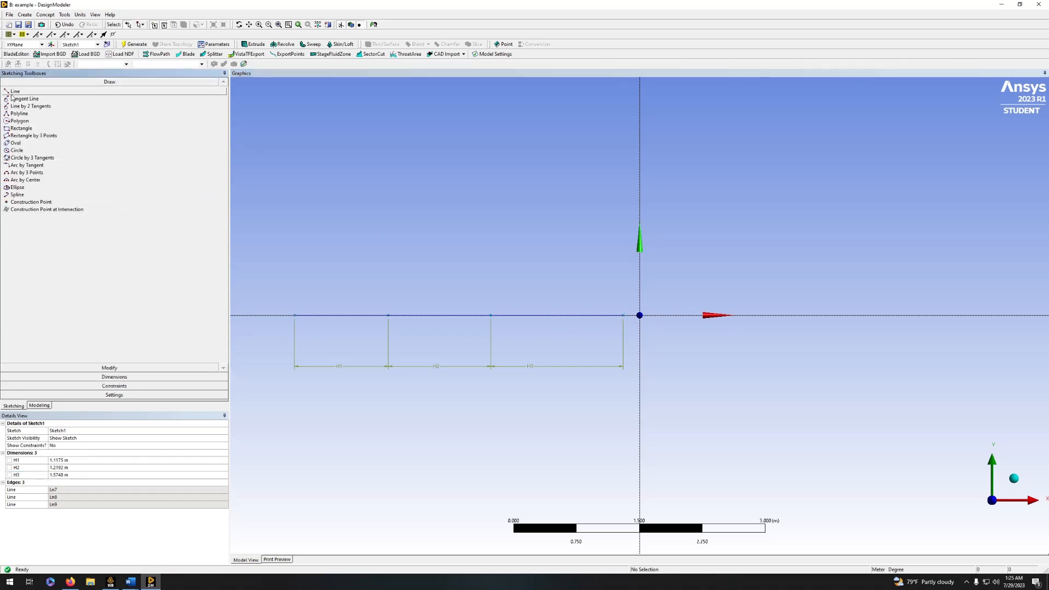
left_click(15, 92)
left_click(294, 315)
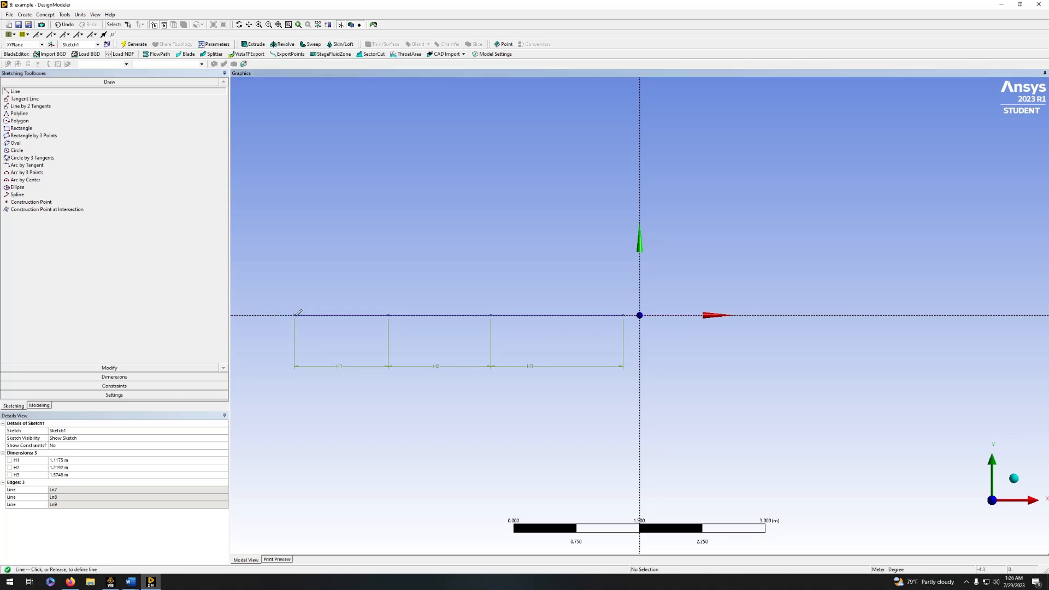
left_click(458, 313)
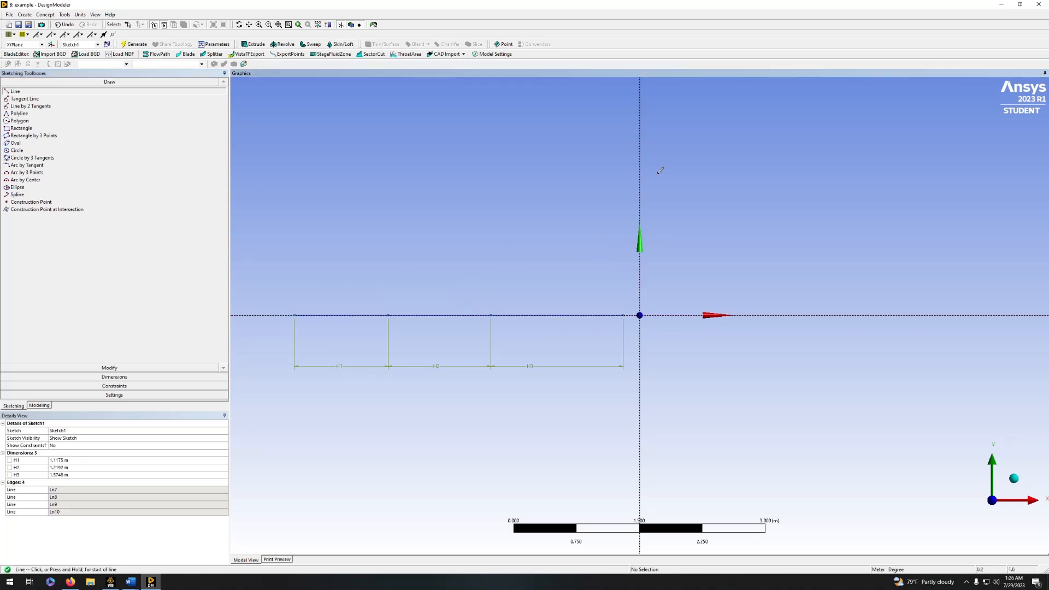
Apply a Midpoint constraint between the full-length horizontal line and the origin so the line is centred on it.
left_click(114, 377)
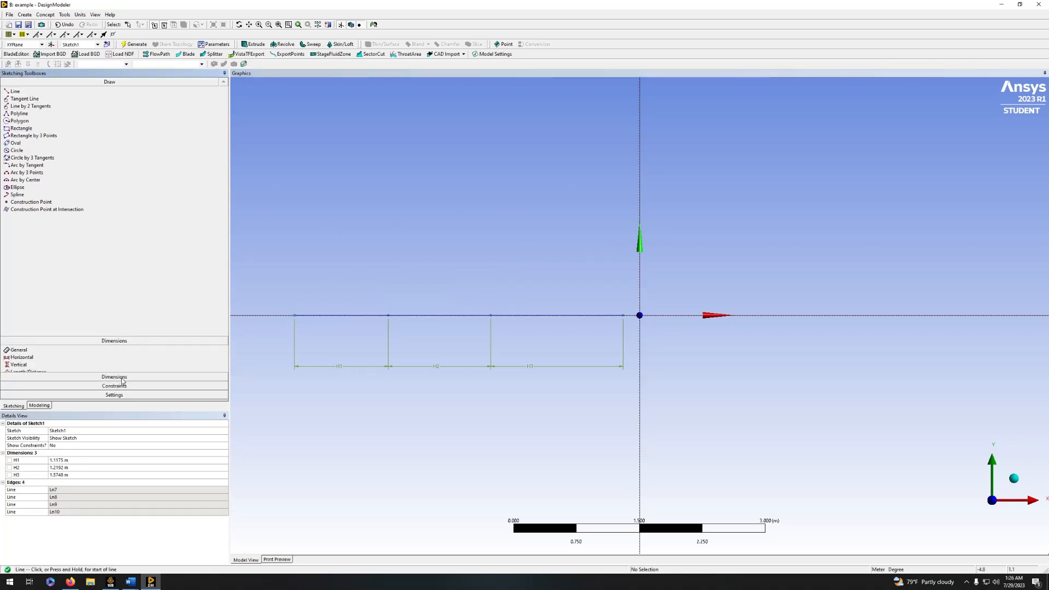
left_click(117, 386)
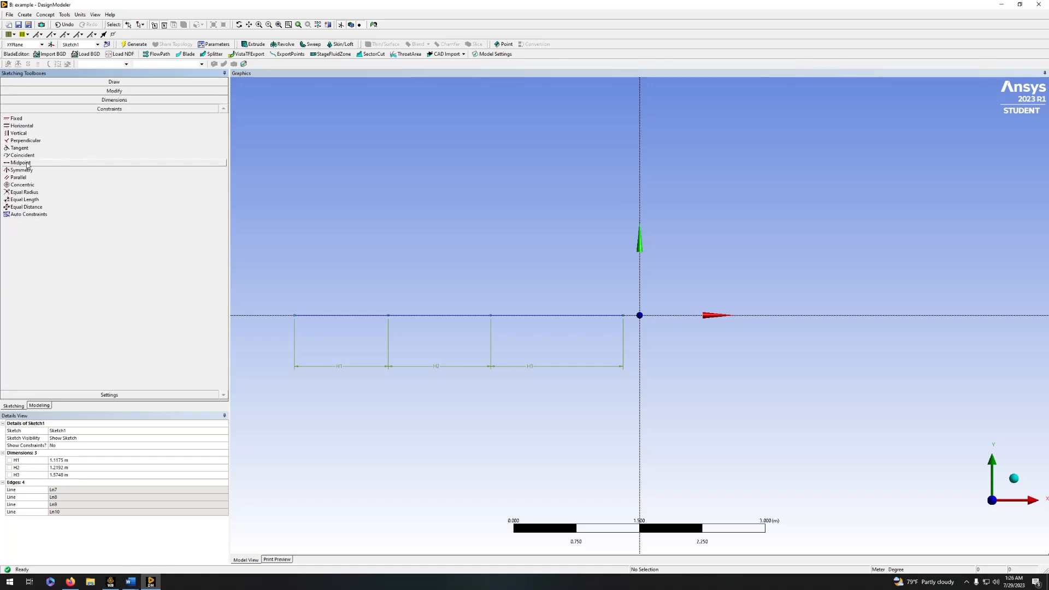
left_click(21, 163)
left_click(443, 315)
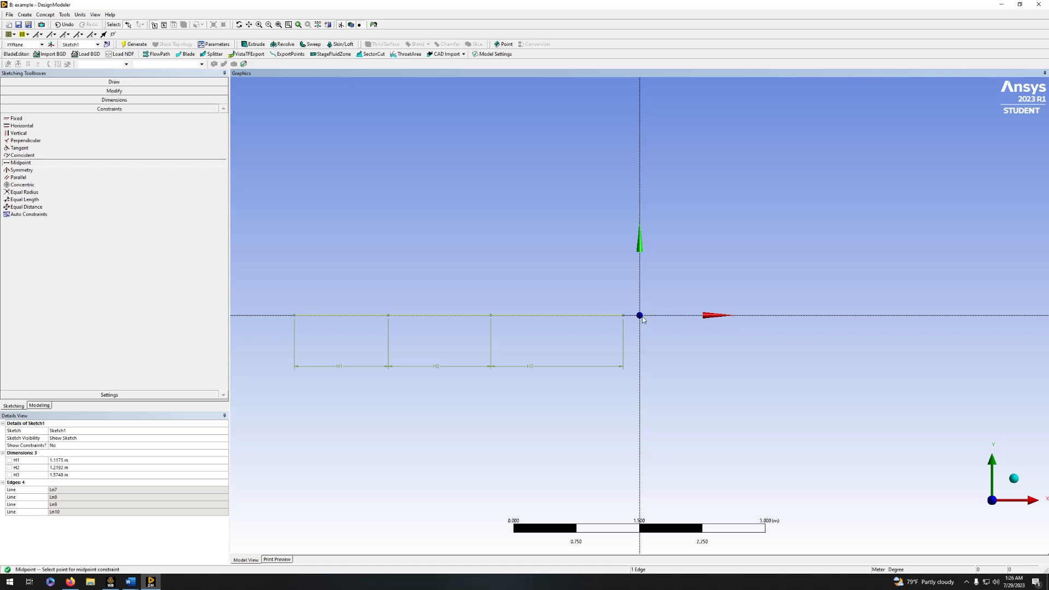
scroll(640, 317, "up", 5)
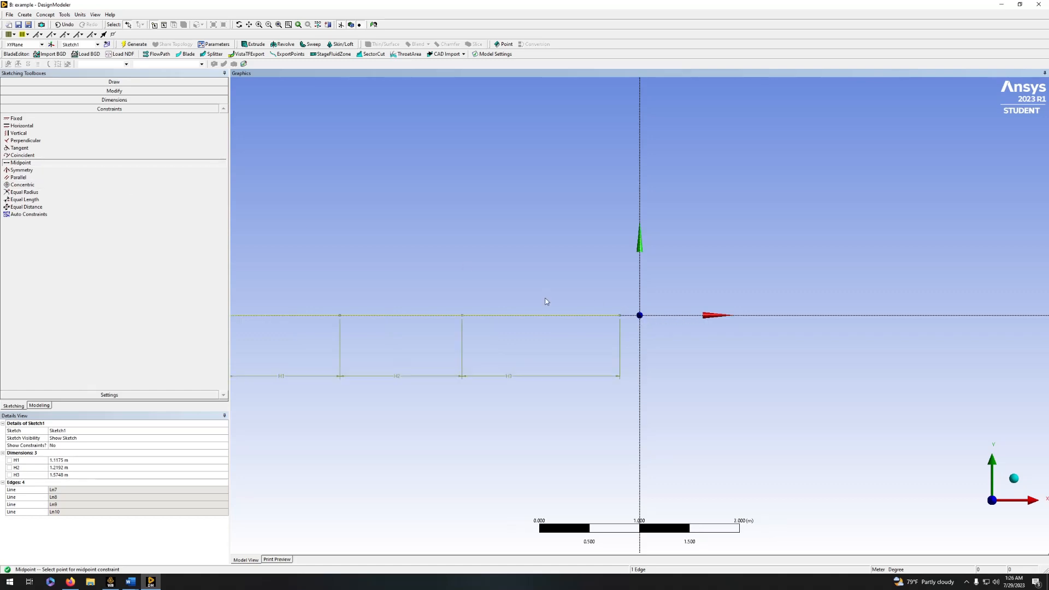
left_click(639, 315)
scroll(644, 335, "down", 3)
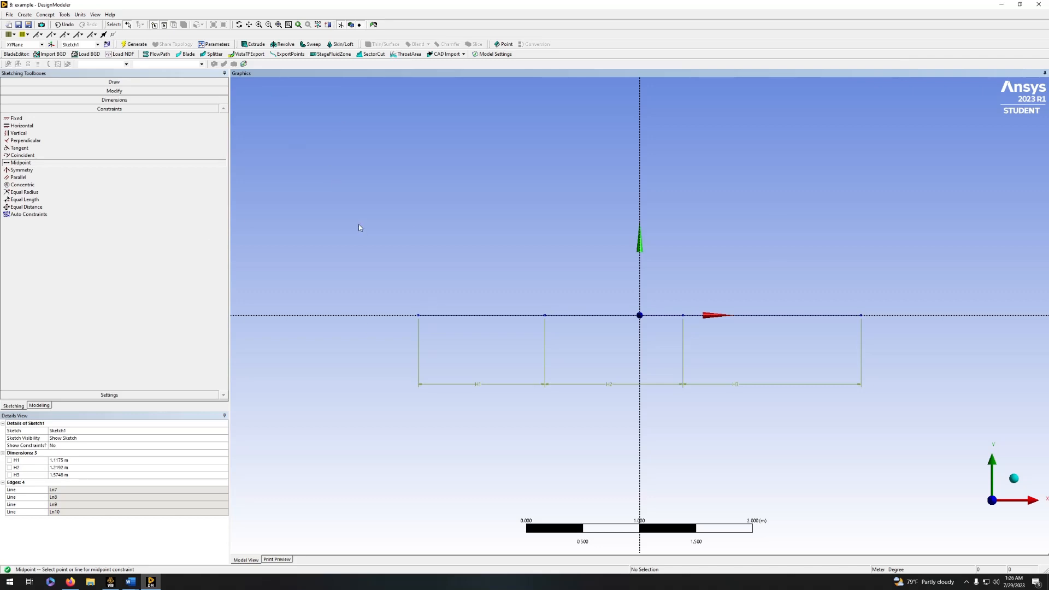
Sketch four separate vertical lines crossing the X axis, side by side to the left of the dimensioned horizontal line.
left_click(57, 81)
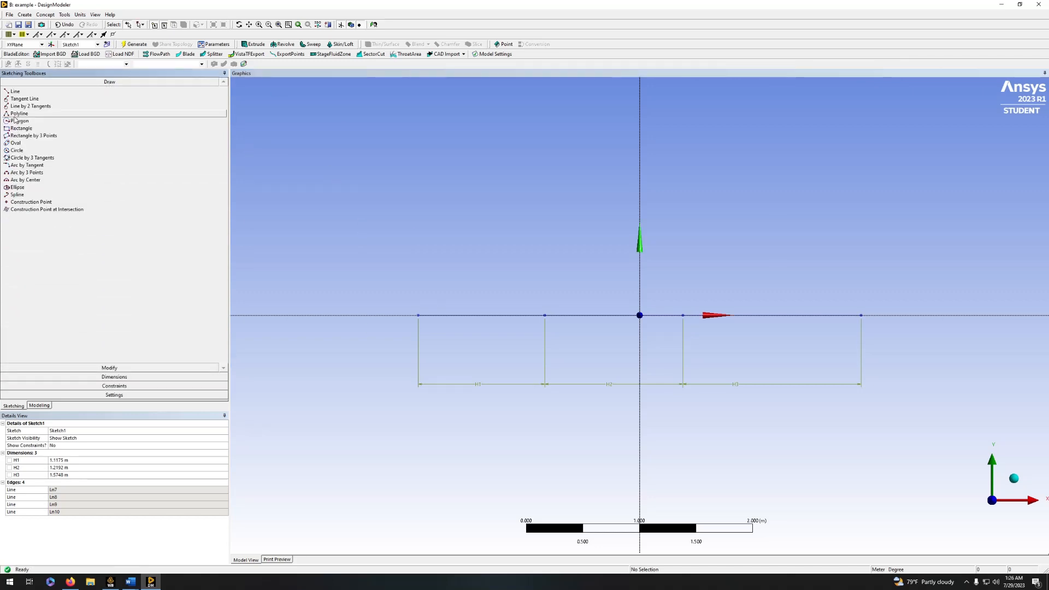
left_click(16, 91)
left_click(248, 221)
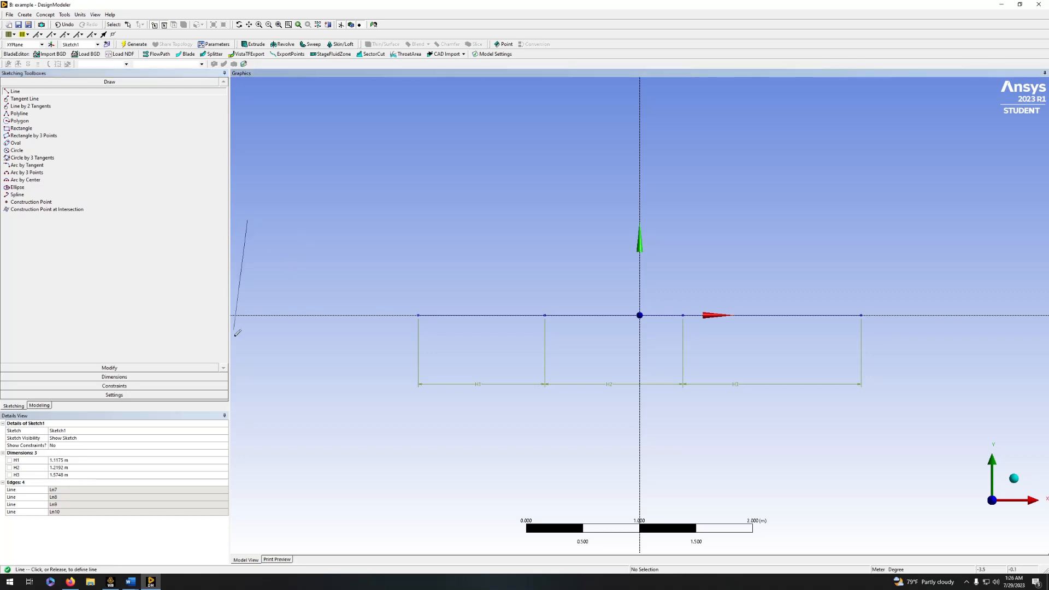
left_click(248, 370)
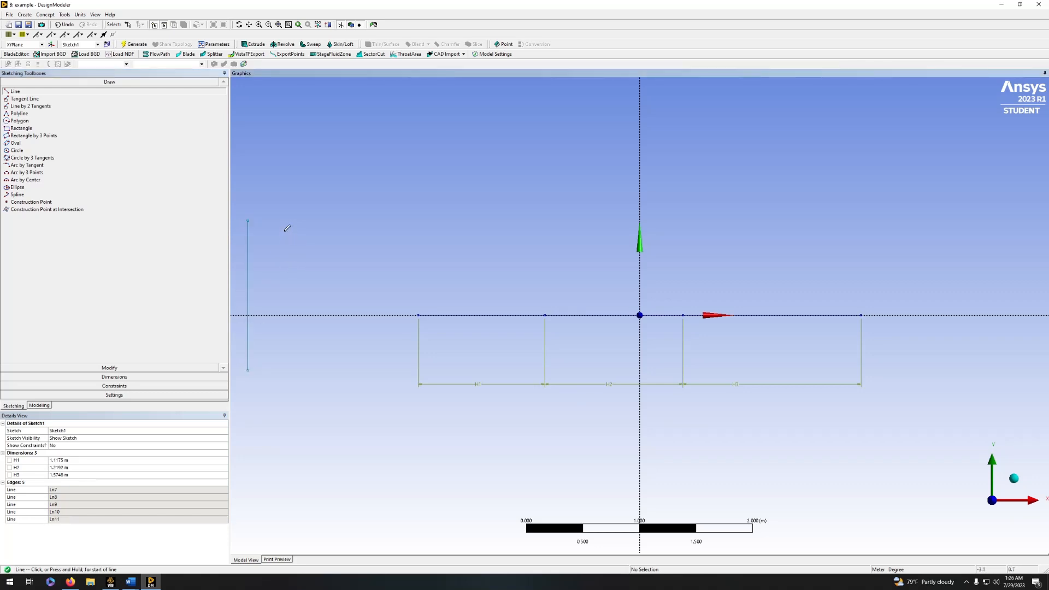
left_click(283, 230)
left_click(282, 354)
left_click(307, 233)
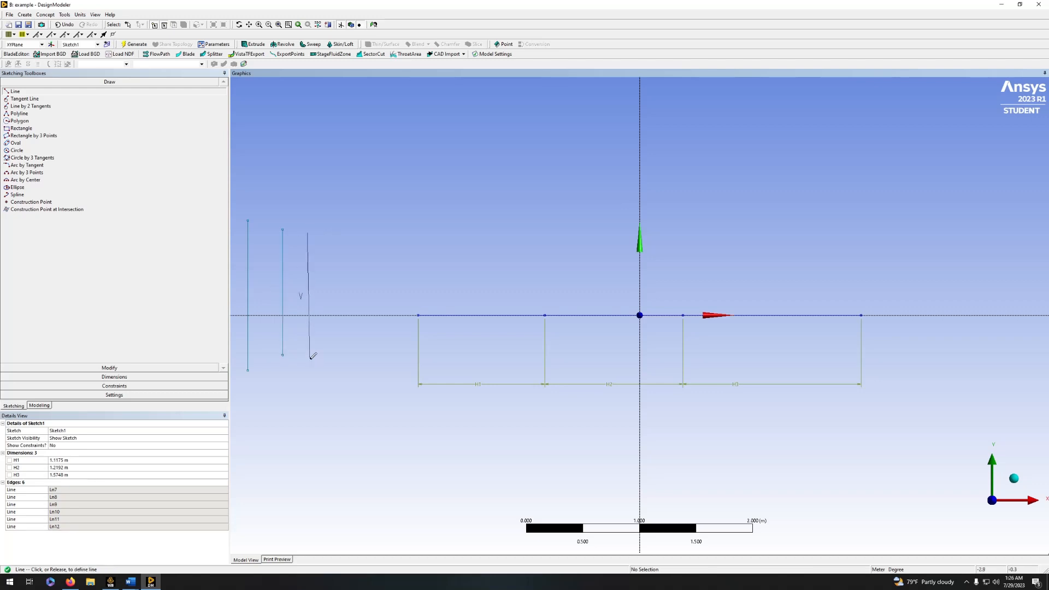
left_click(307, 357)
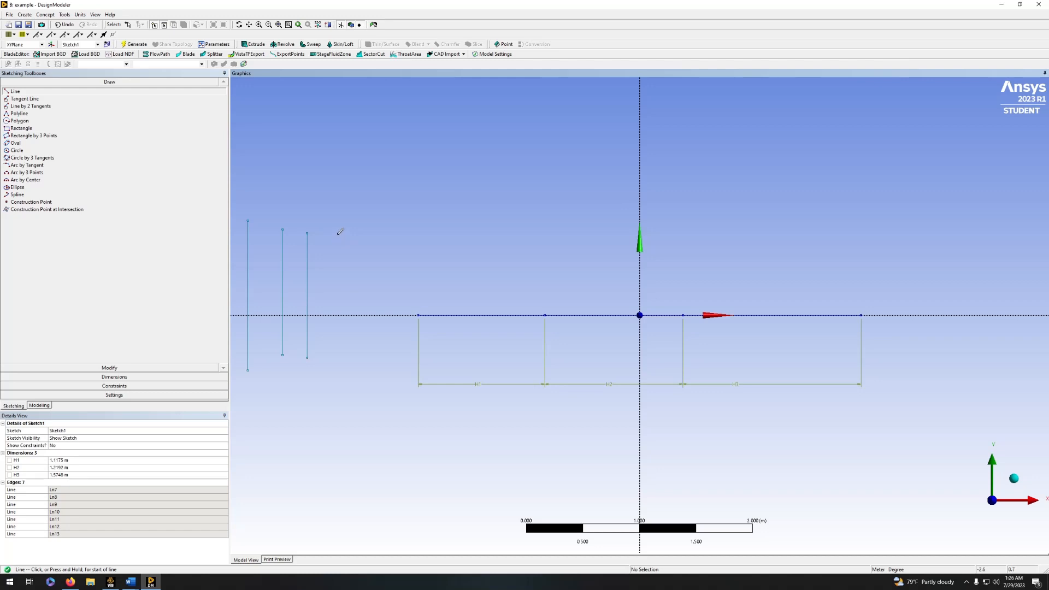
left_click(337, 234)
left_click(337, 362)
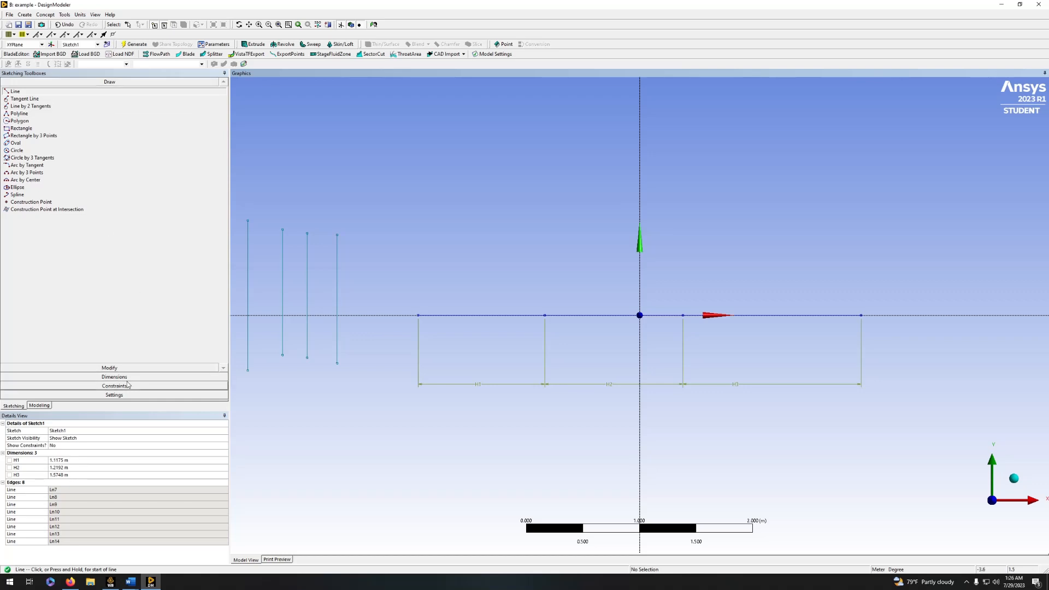
Dimension the length of each of the four separate vertical lines, placing each dimension just left of its line.
left_click(152, 377)
left_click(248, 285)
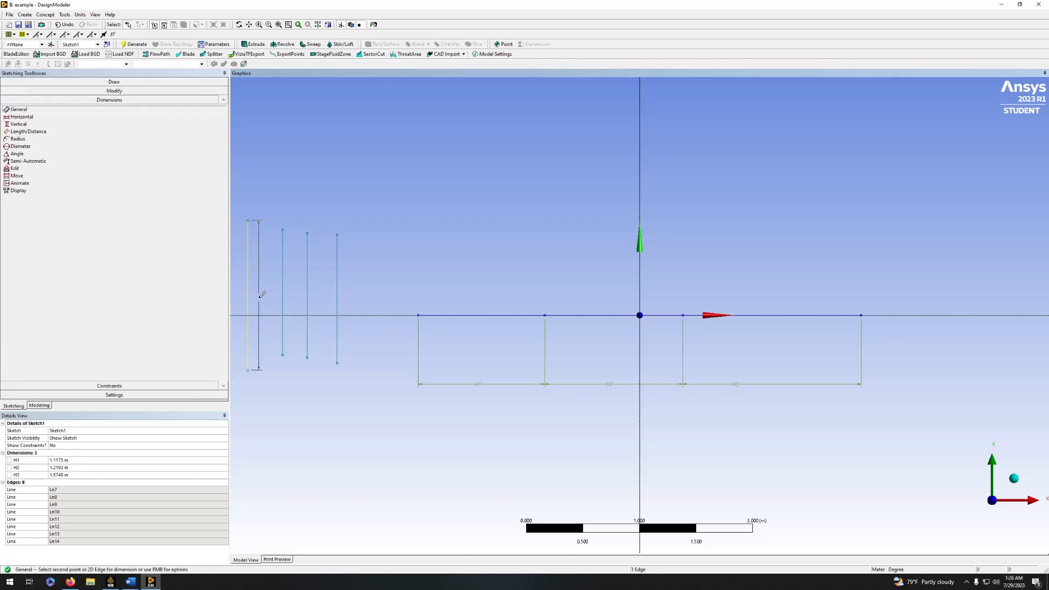
left_click(241, 294)
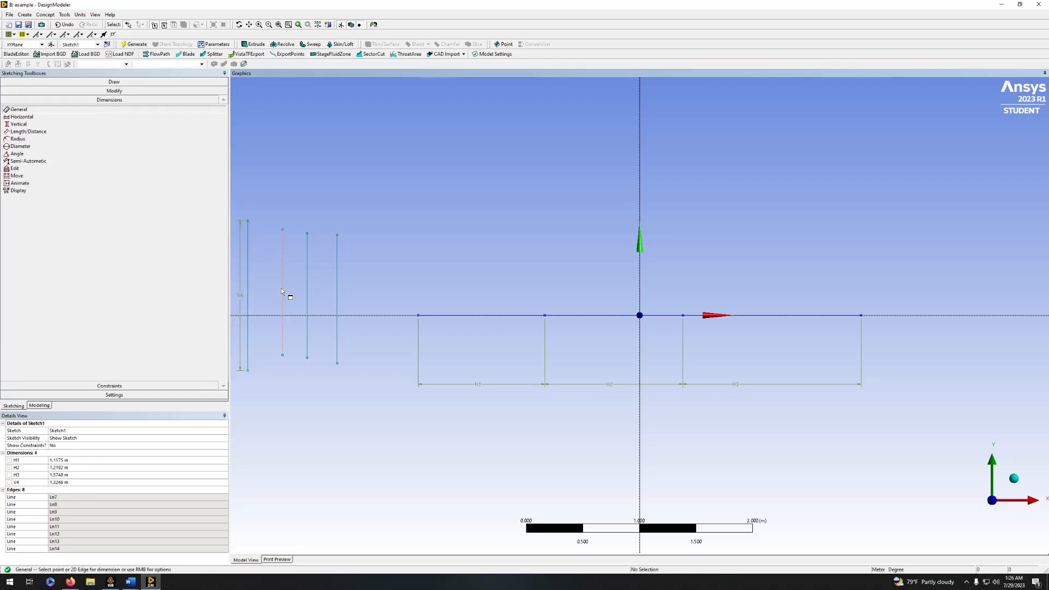
left_click(281, 287)
left_click(268, 290)
left_click(308, 292)
left_click(298, 290)
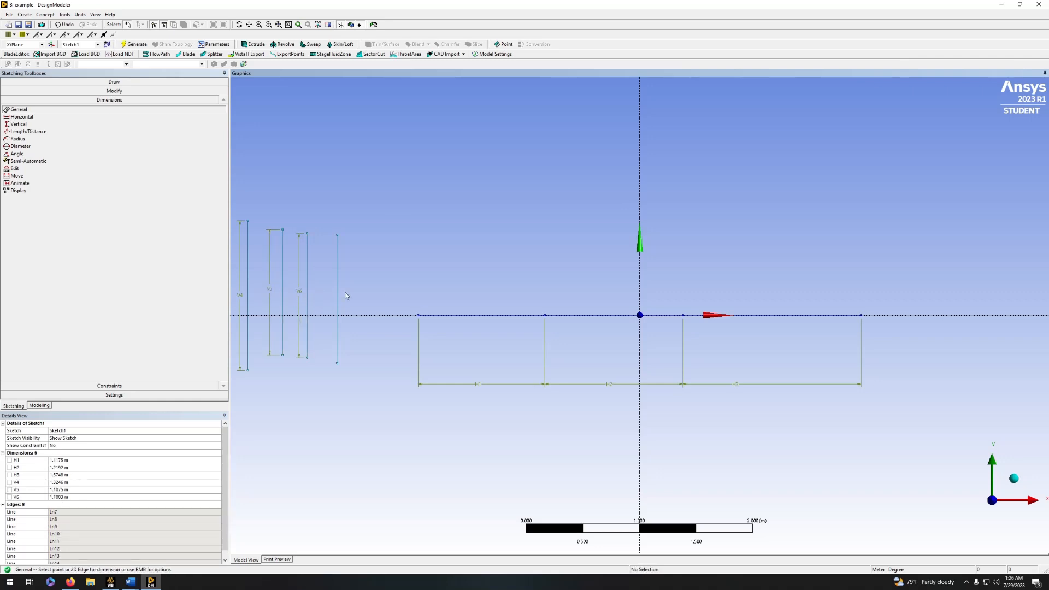
left_click(336, 290)
left_click(324, 290)
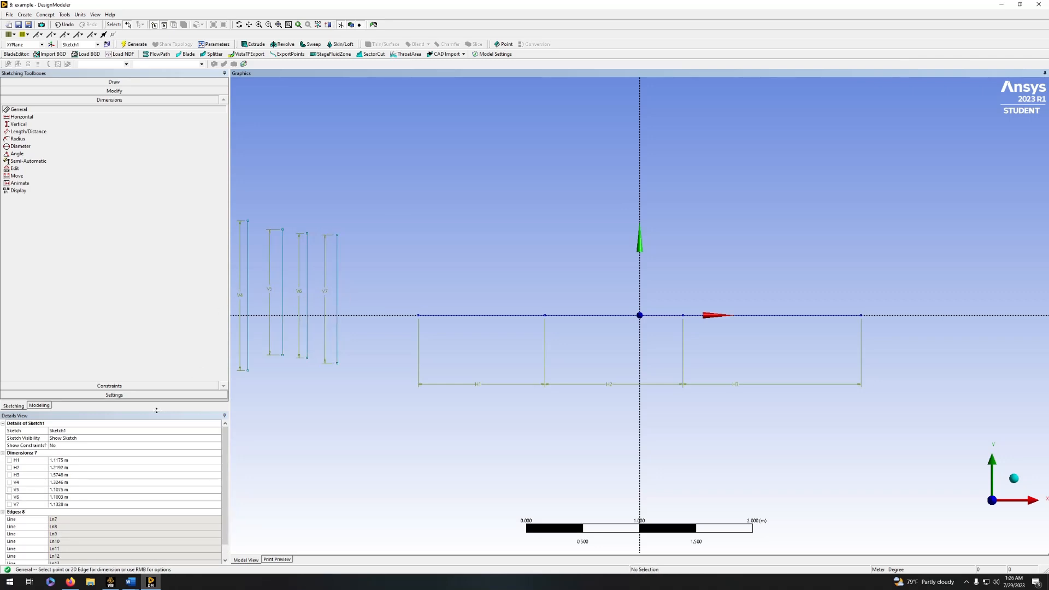
Set the vertical line lengths V4 to 1.6256 m, V5 and V6 to 0.6096 m, and V7 to 0.889 m.
left_click(83, 482)
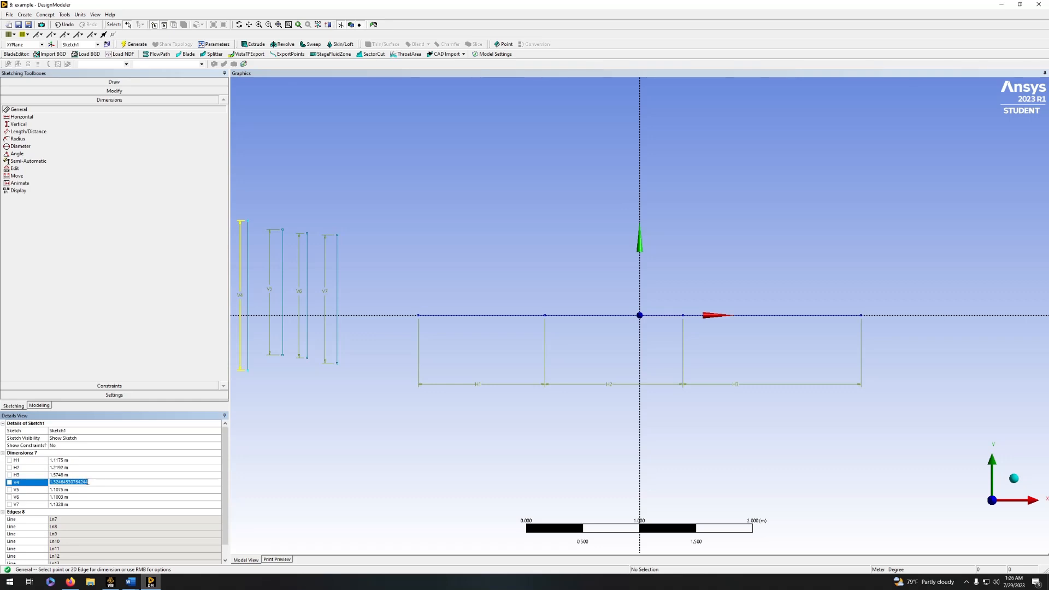
type("1.6256")
left_click(80, 490)
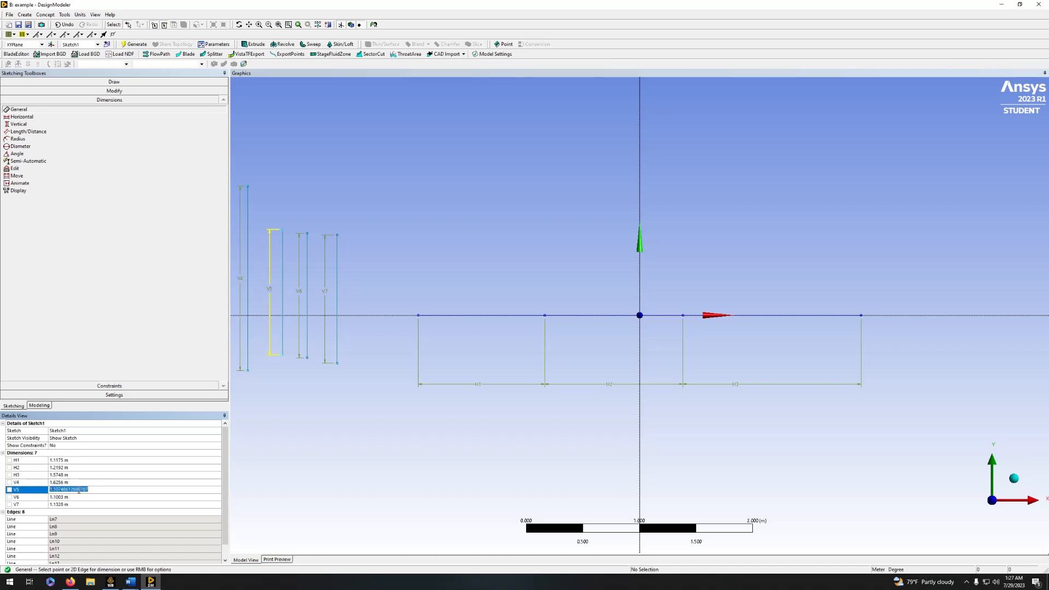
type("0")
left_click(91, 497)
type("0.6096")
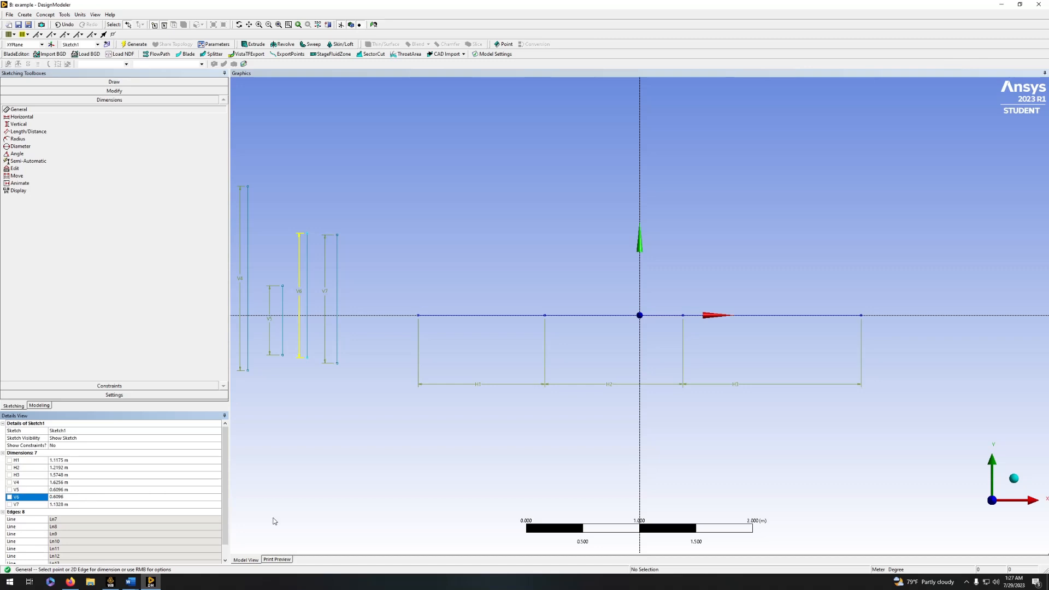
left_click(82, 504)
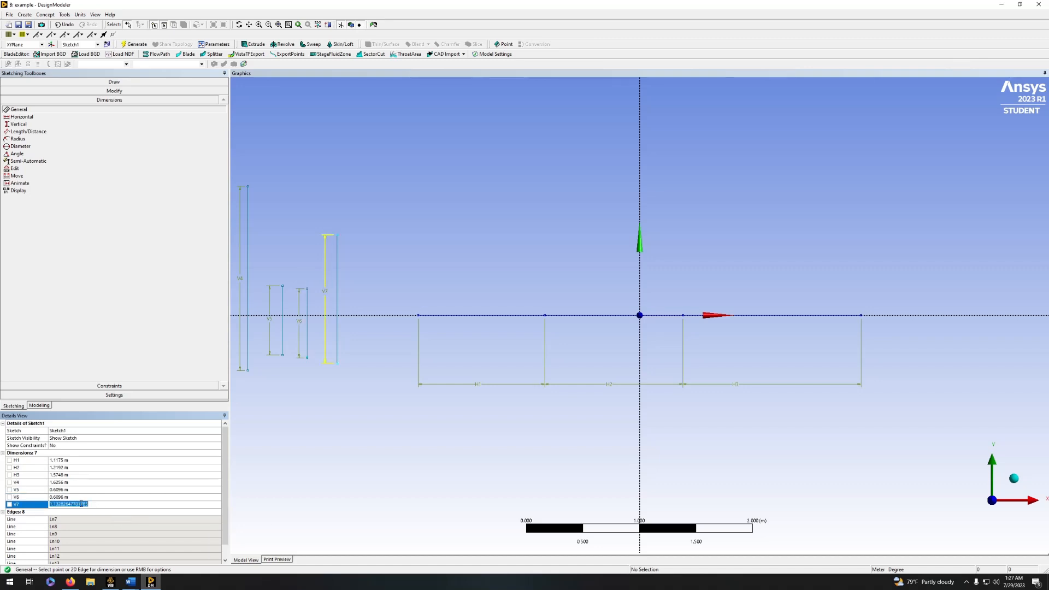
type("0.889")
key("Return")
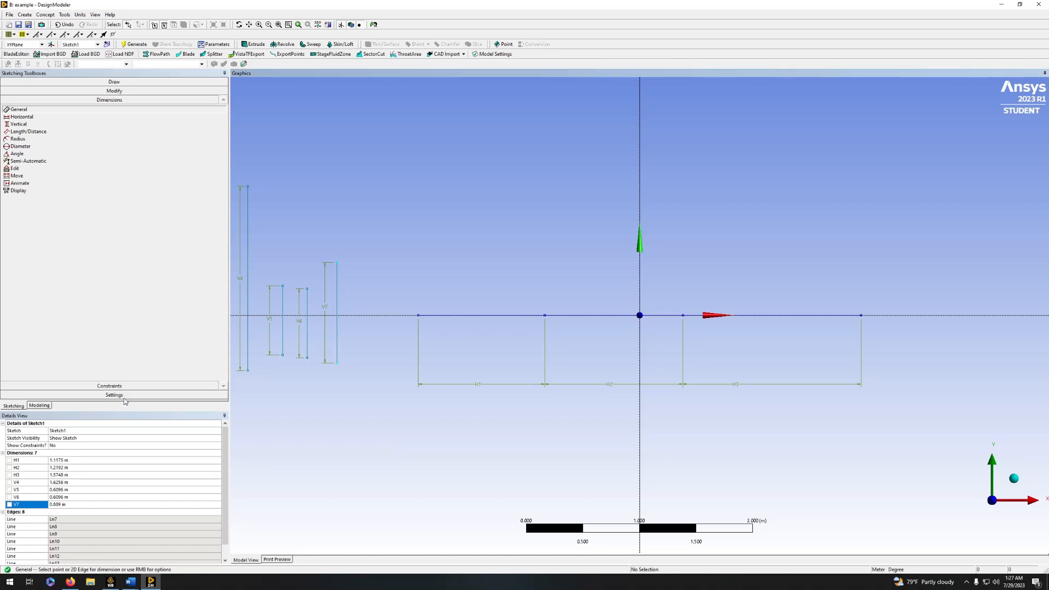
Apply Midpoint constraints centring the four vertical lines, in left-to-right order, on the four successive endpoints along the horizontal line.
left_click(136, 387)
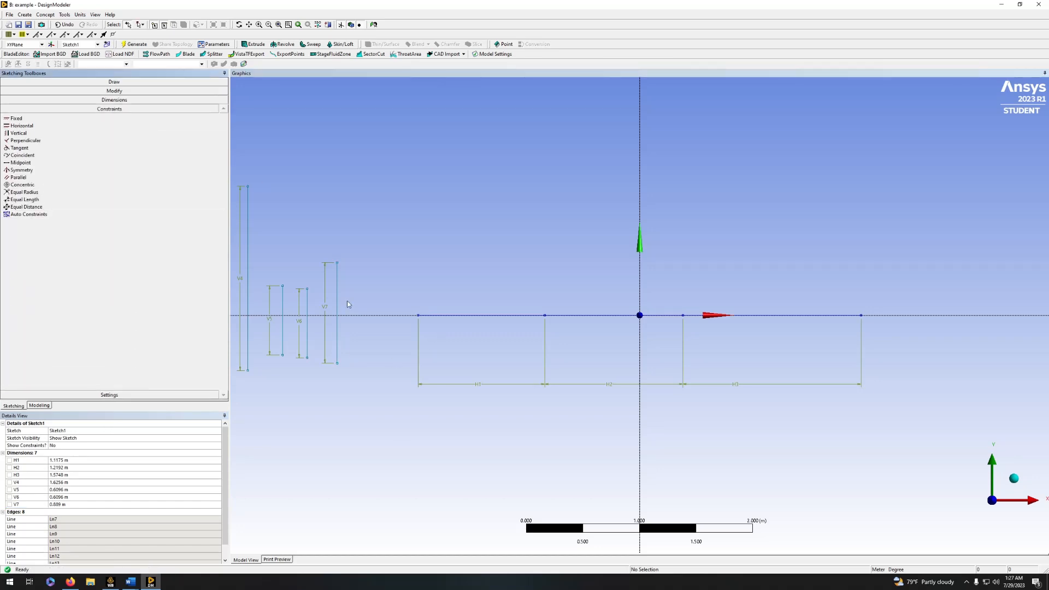
left_click(22, 162)
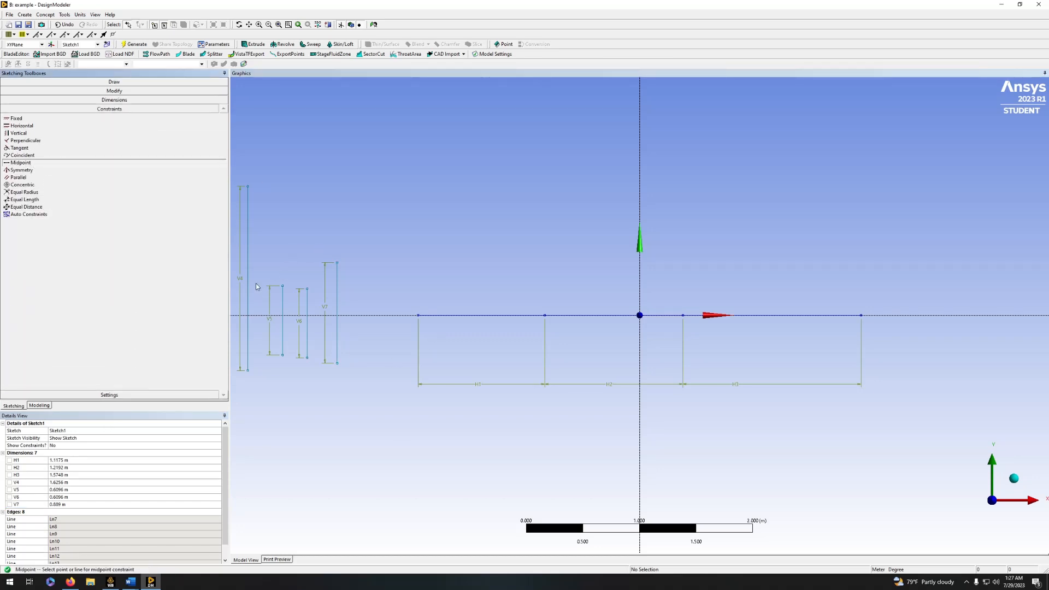
left_click(249, 260)
left_click(417, 315)
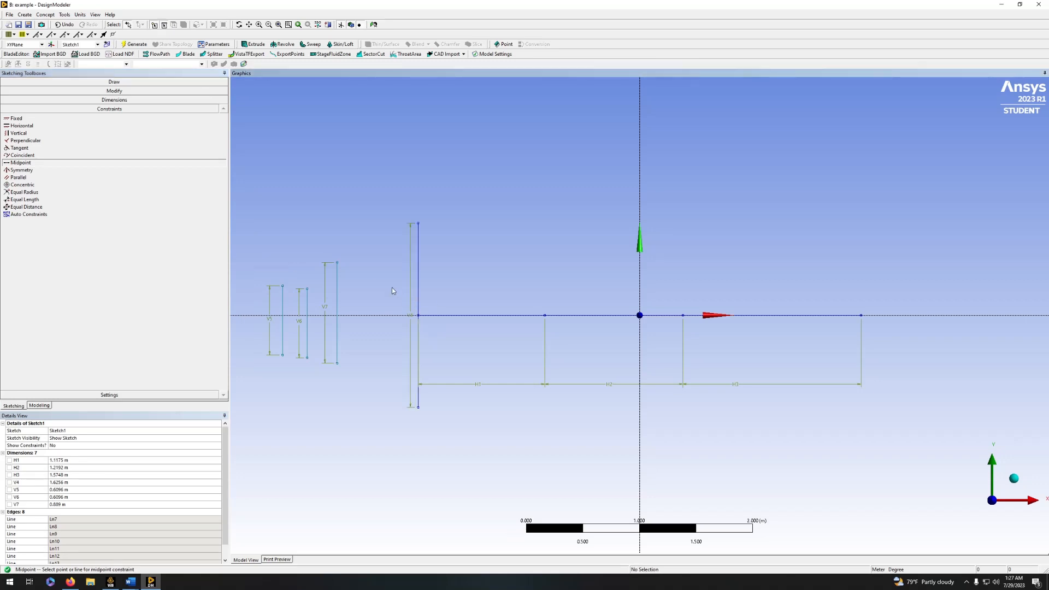
left_click(283, 310)
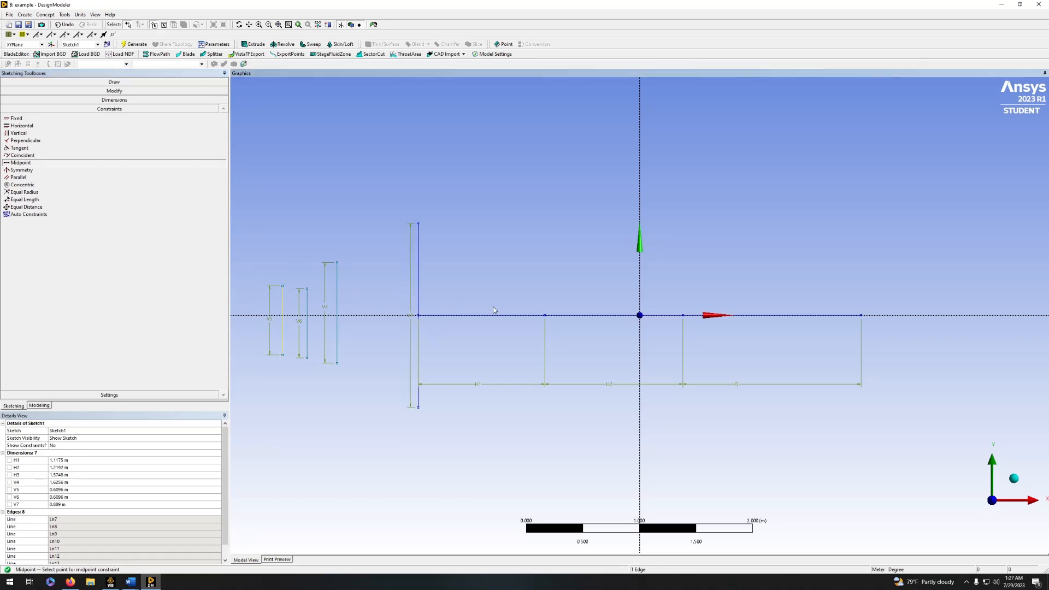
left_click(545, 315)
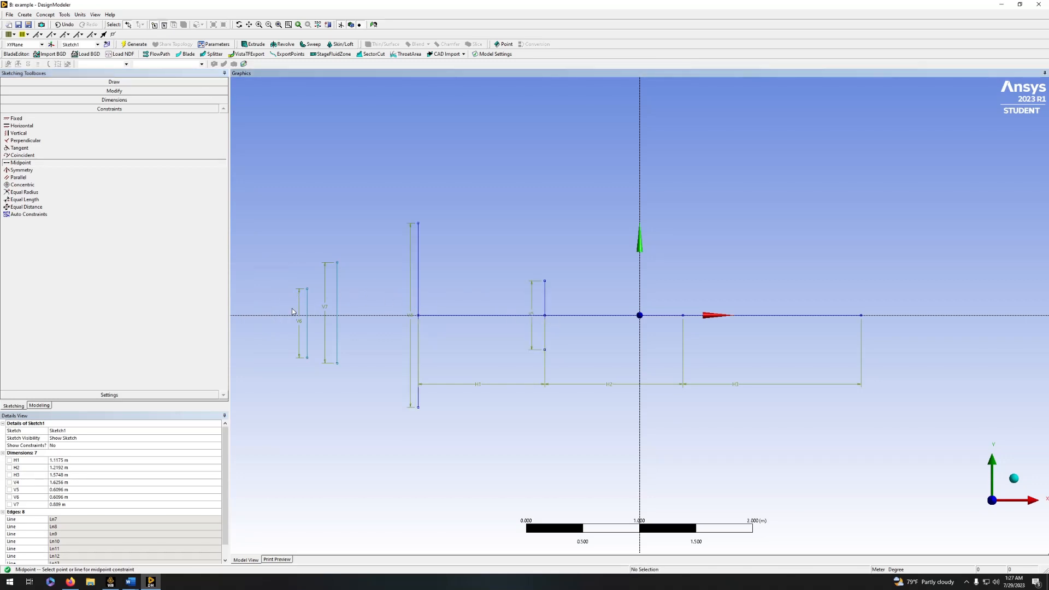
left_click(683, 316)
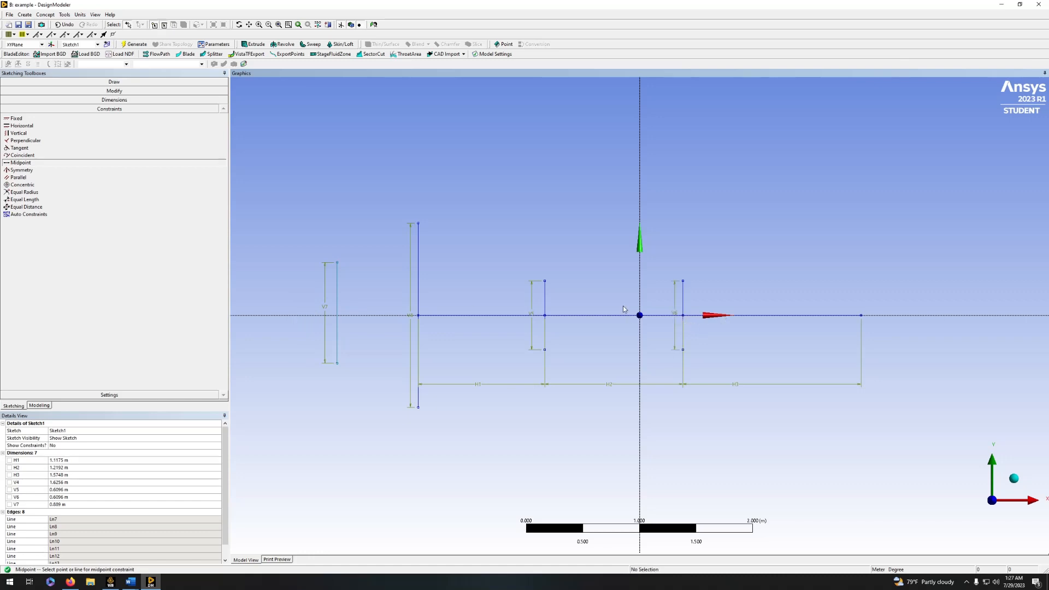
left_click(337, 303)
left_click(861, 315)
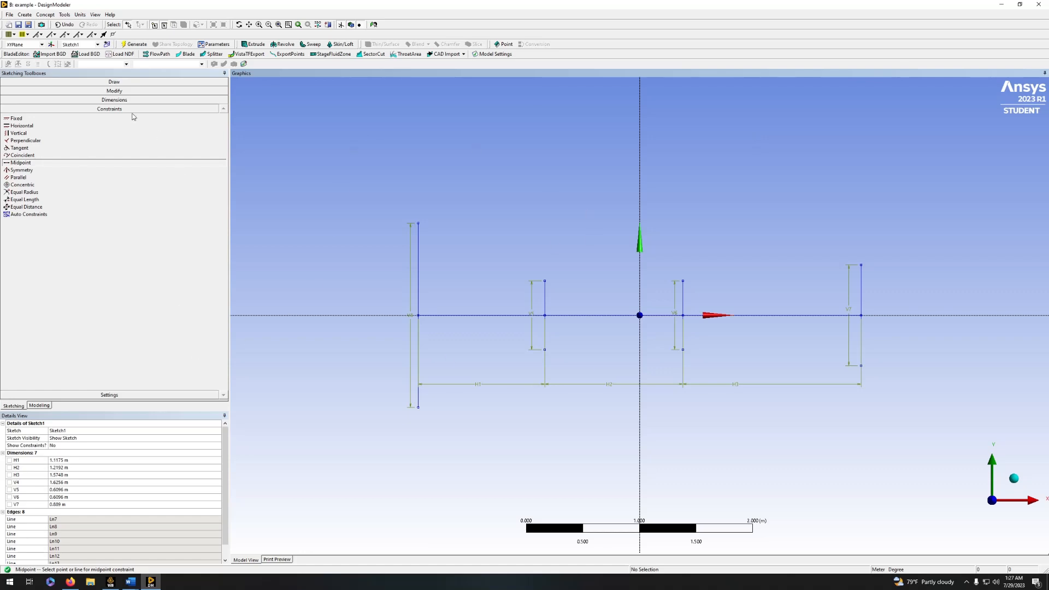
Draw three connected lines joining the upper endpoints of the four vertical lines to form the upper wall.
left_click(115, 82)
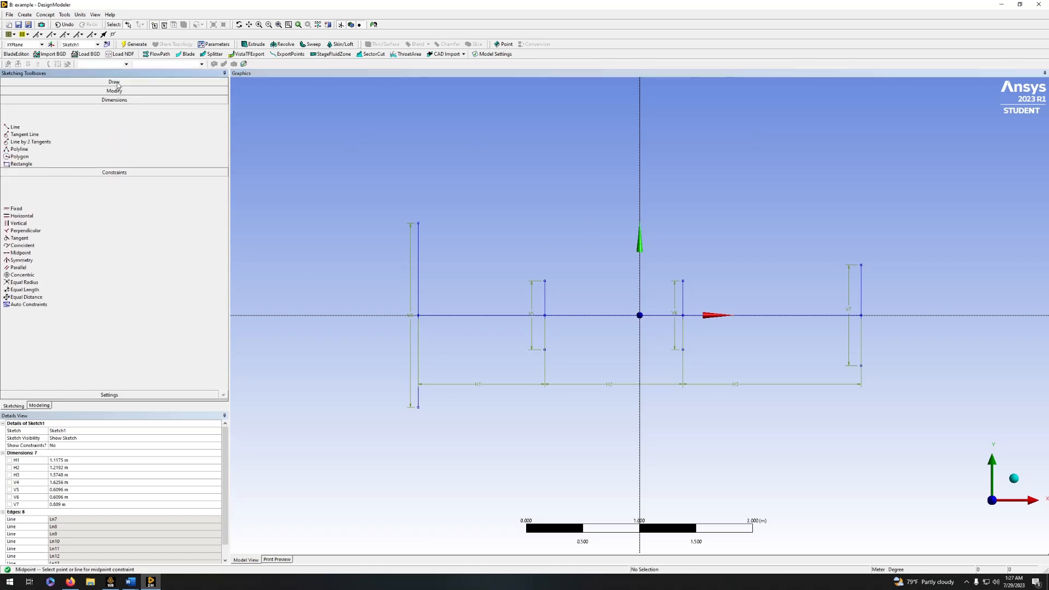
left_click(15, 91)
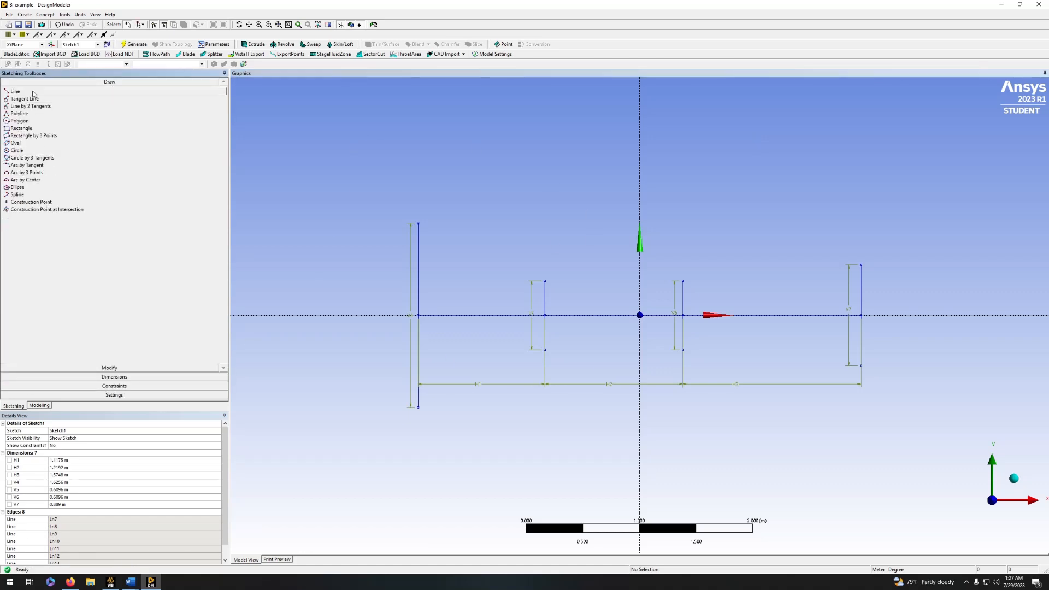
left_click(418, 222)
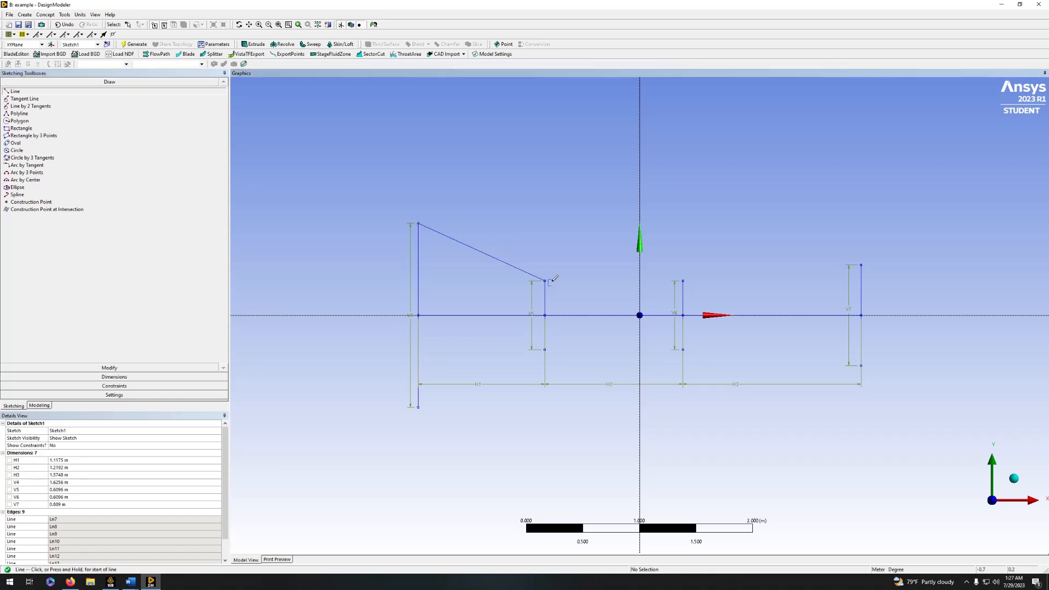
left_click(545, 280)
left_click(684, 279)
left_click(682, 281)
left_click(861, 265)
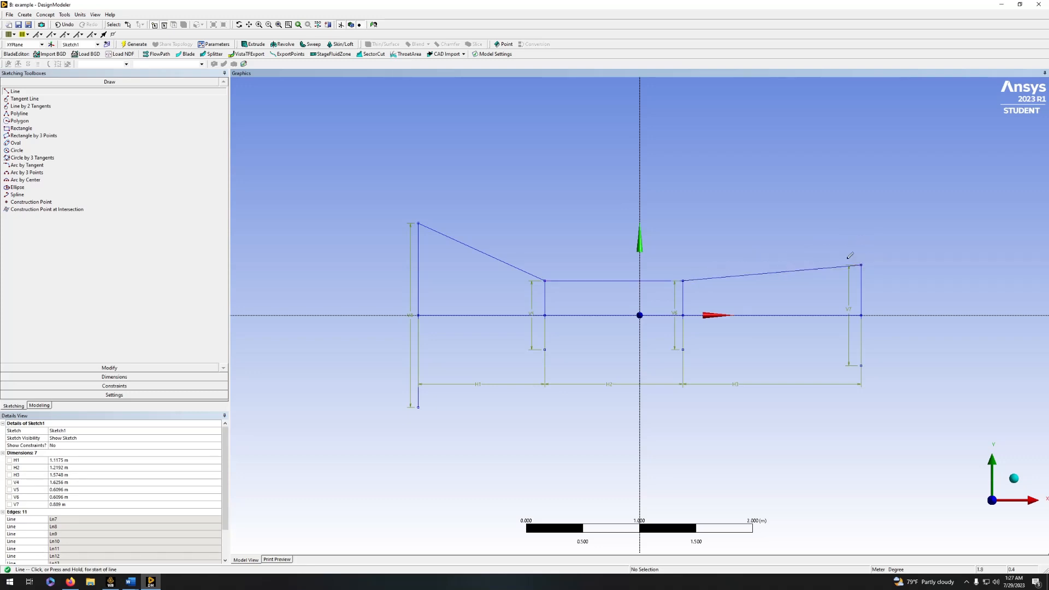
Draw three connected lines joining the lower endpoints of the four vertical lines to form the lower wall.
left_click(417, 406)
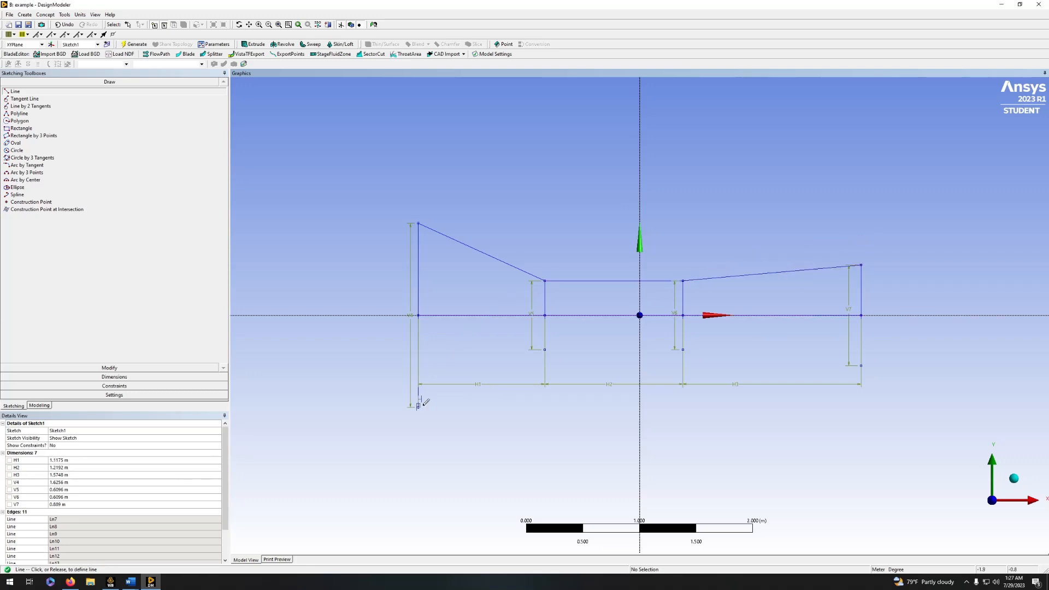
left_click(545, 349)
left_click(545, 349)
left_click(683, 349)
left_click(683, 350)
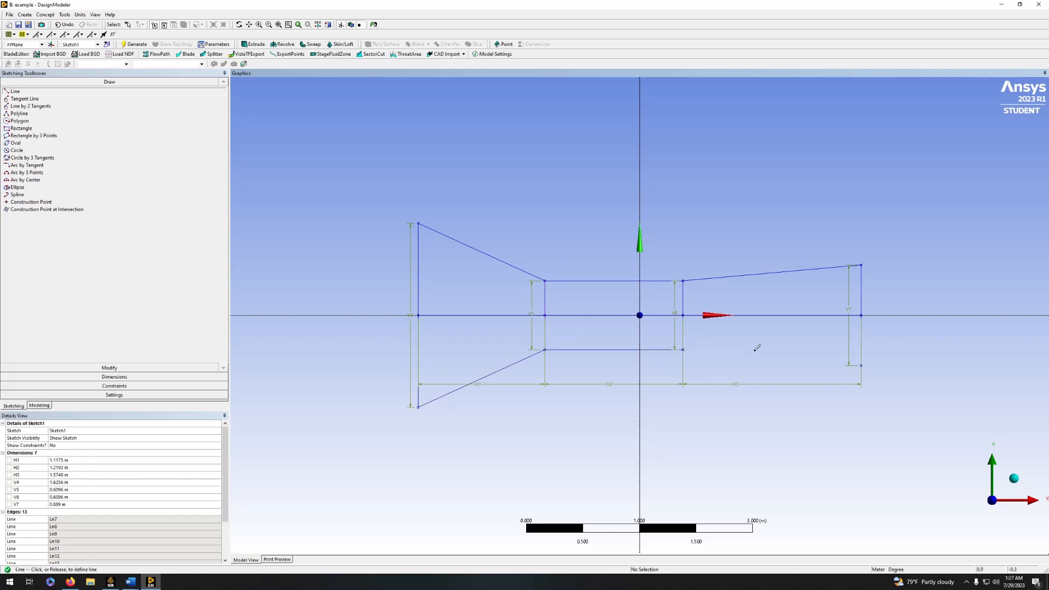
left_click(860, 365)
Trim away the horizontal centreline segments and the two inner vertical lines, keeping only the closed outer contour.
left_click(107, 376)
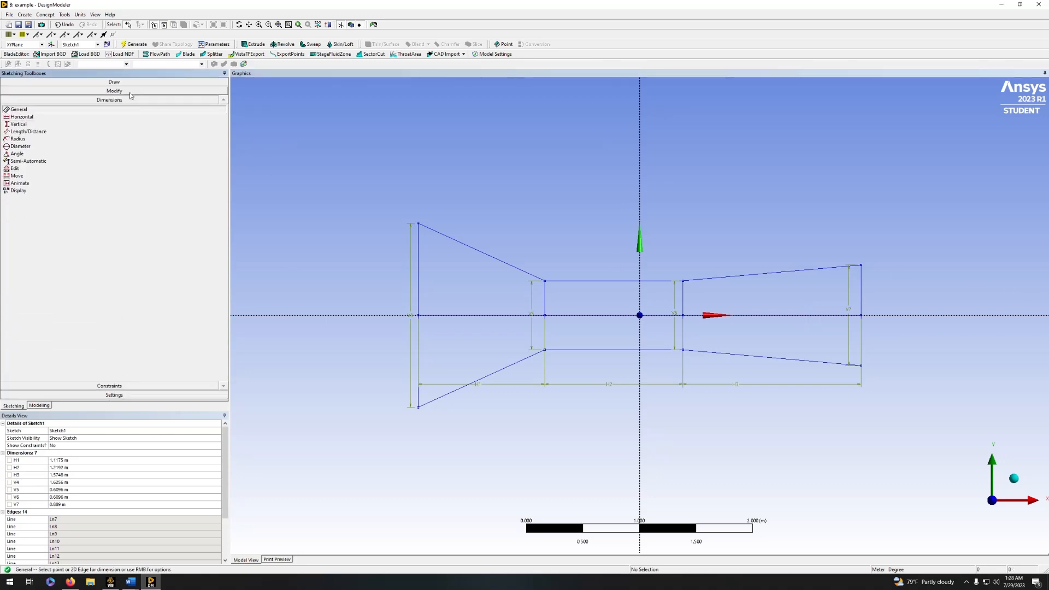
left_click(137, 91)
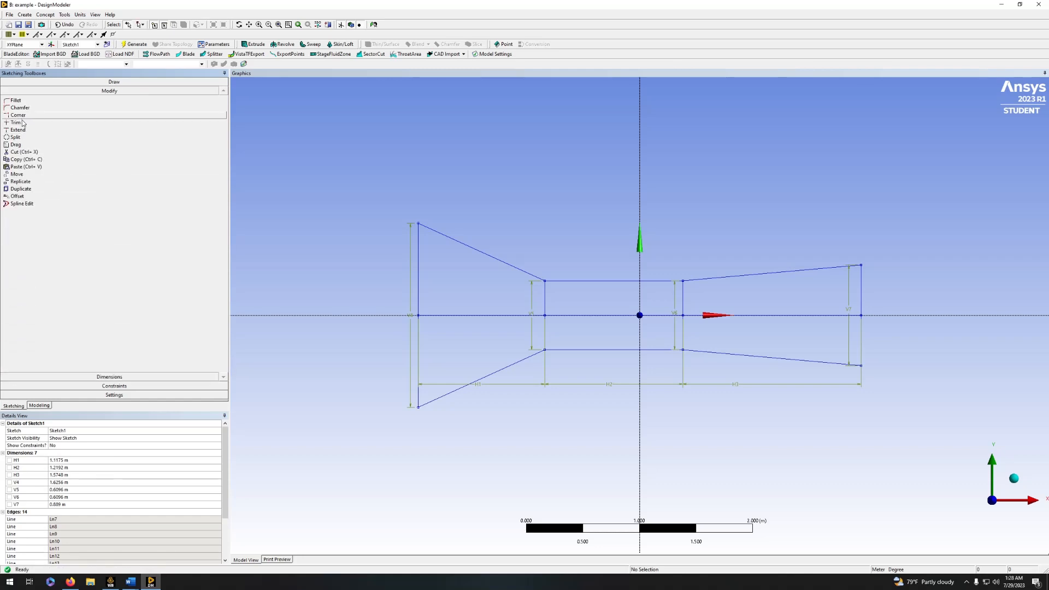
left_click(22, 125)
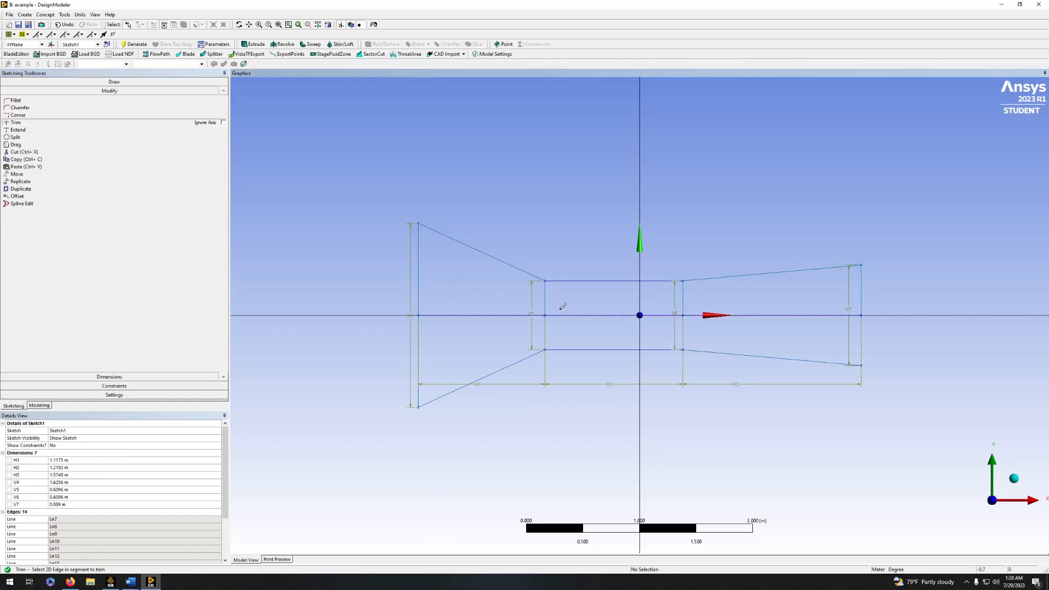
left_click(487, 315)
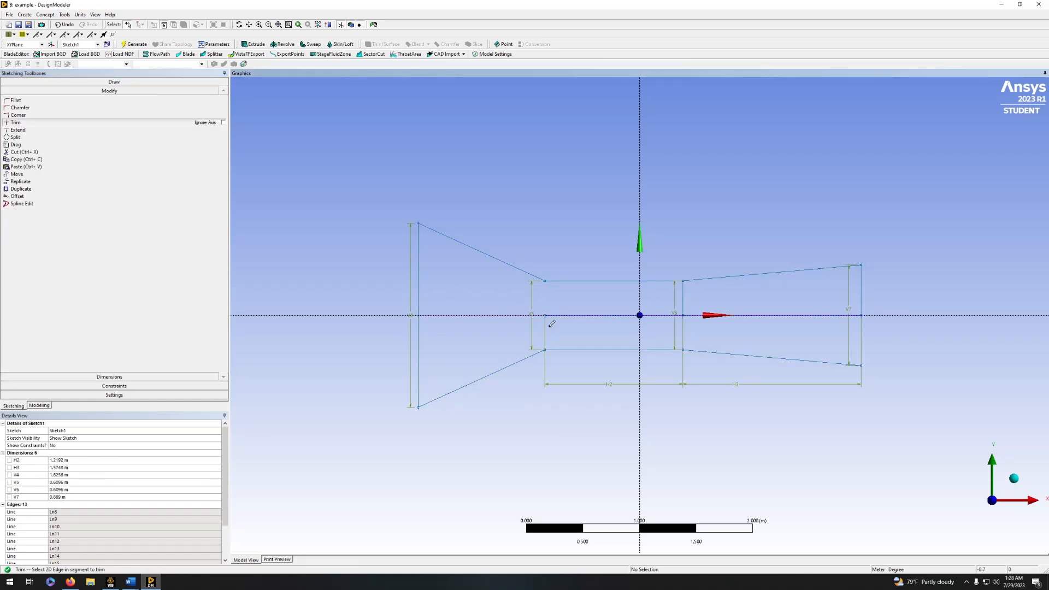
left_click(546, 327)
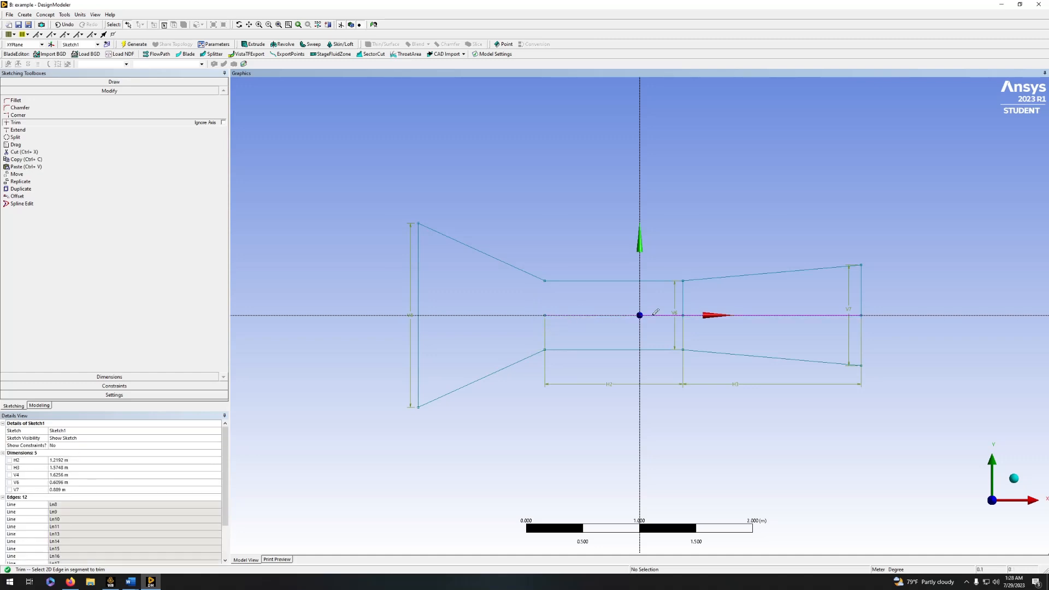
left_click(682, 307)
left_click(681, 332)
left_click(661, 316)
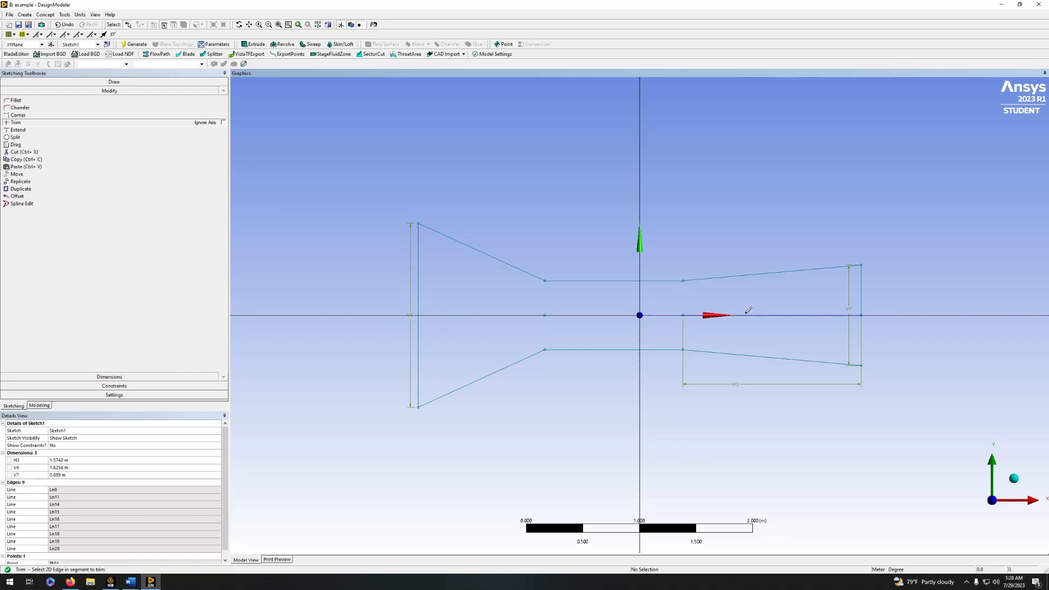
left_click(761, 315)
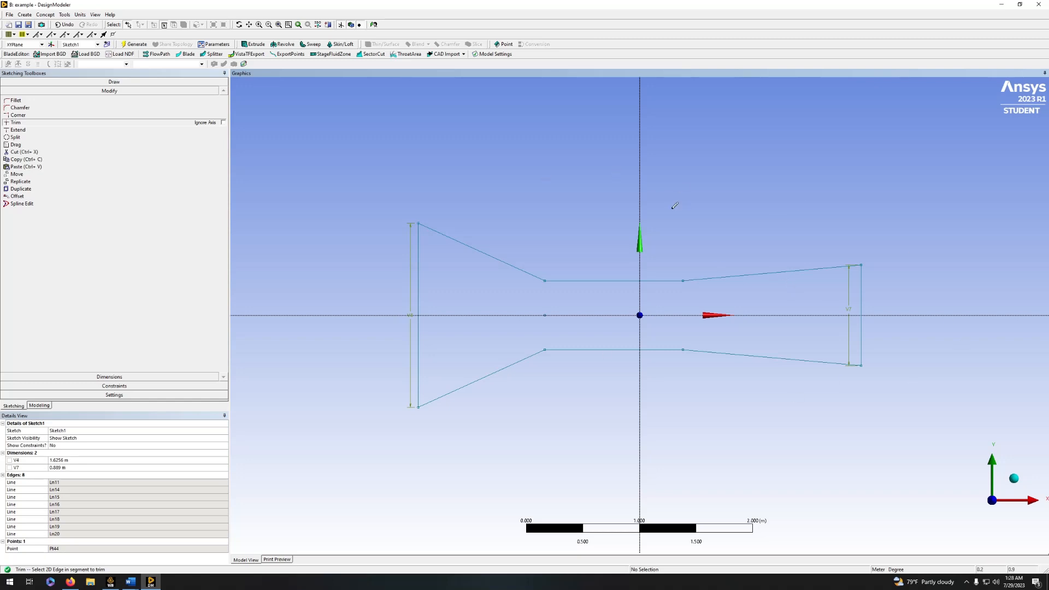
Switch to Workbench and duplicate the "example" fluid-flow system in the project schematic.
mouse_move(110, 586)
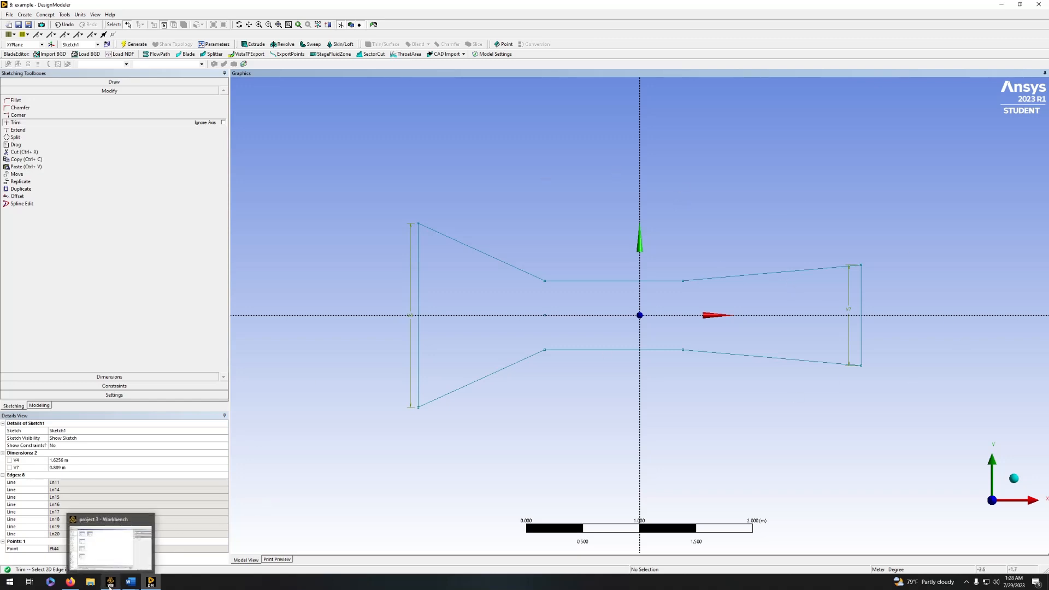
left_click(110, 586)
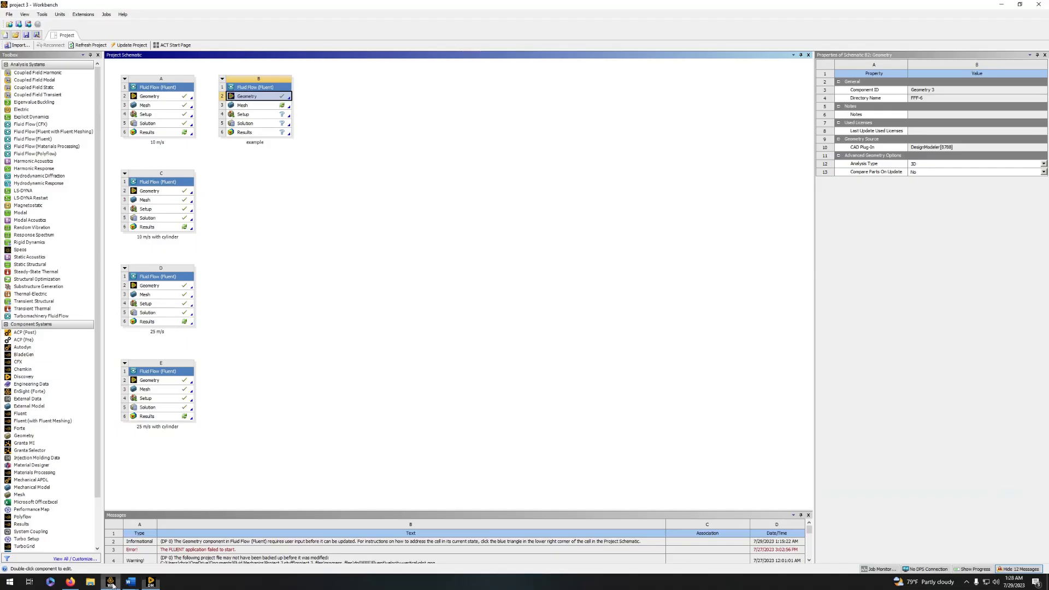
left_click(286, 173)
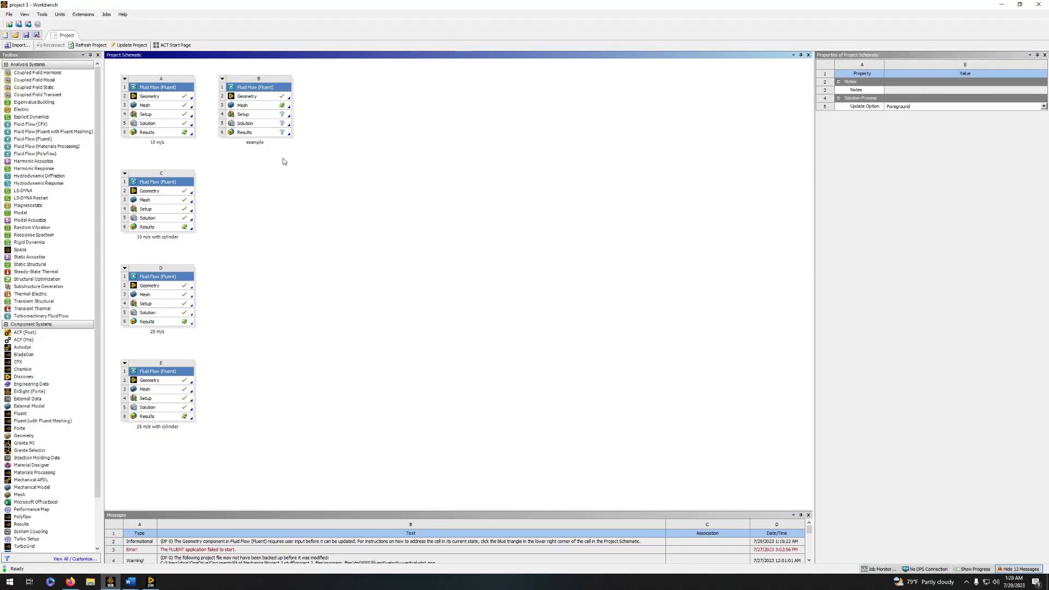
left_click(222, 78)
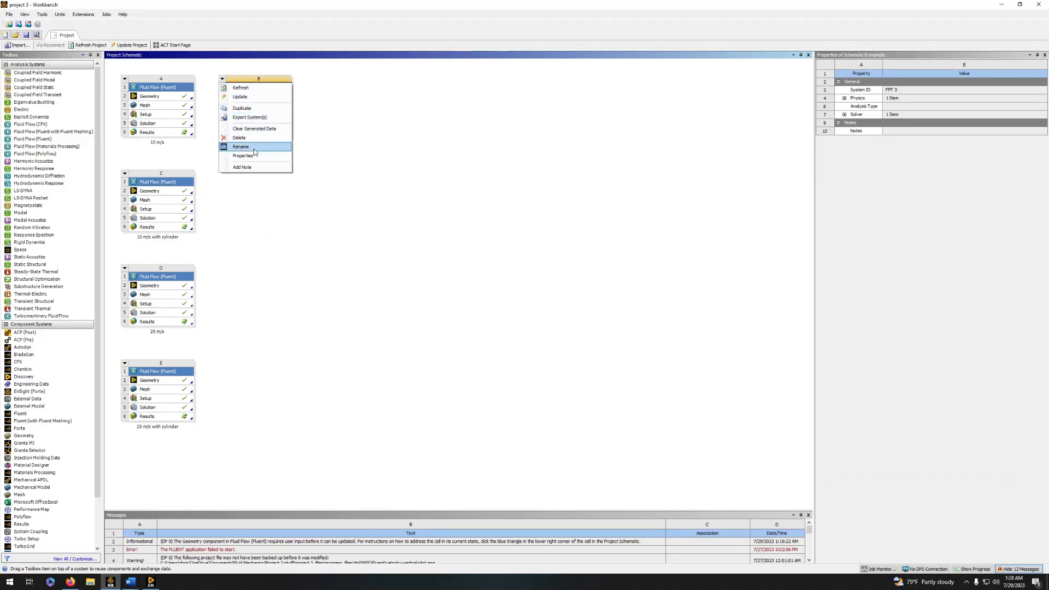
left_click(254, 108)
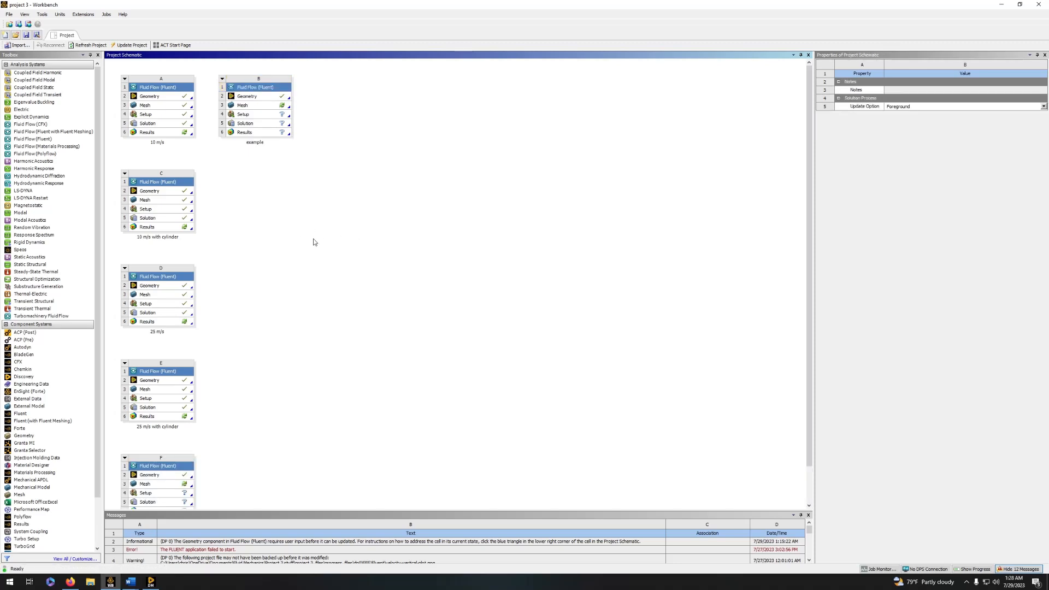
scroll(315, 242, "down", 3)
scroll(286, 400, "up", 3)
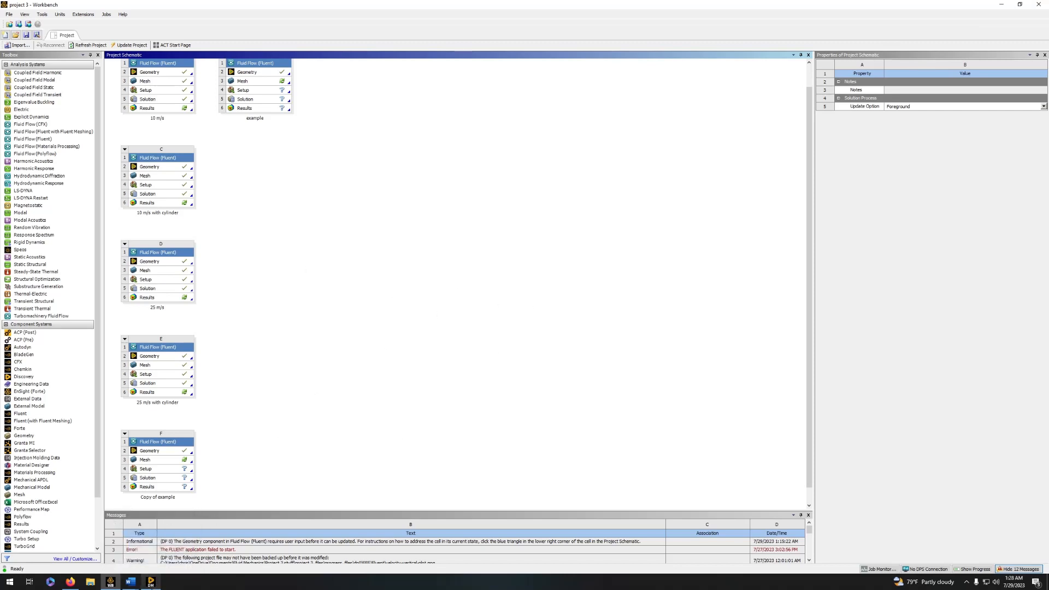
In DesignModeler, create a surface from the whole closed duct sketch using Surfaces From Sketches and generate it.
left_click(151, 581)
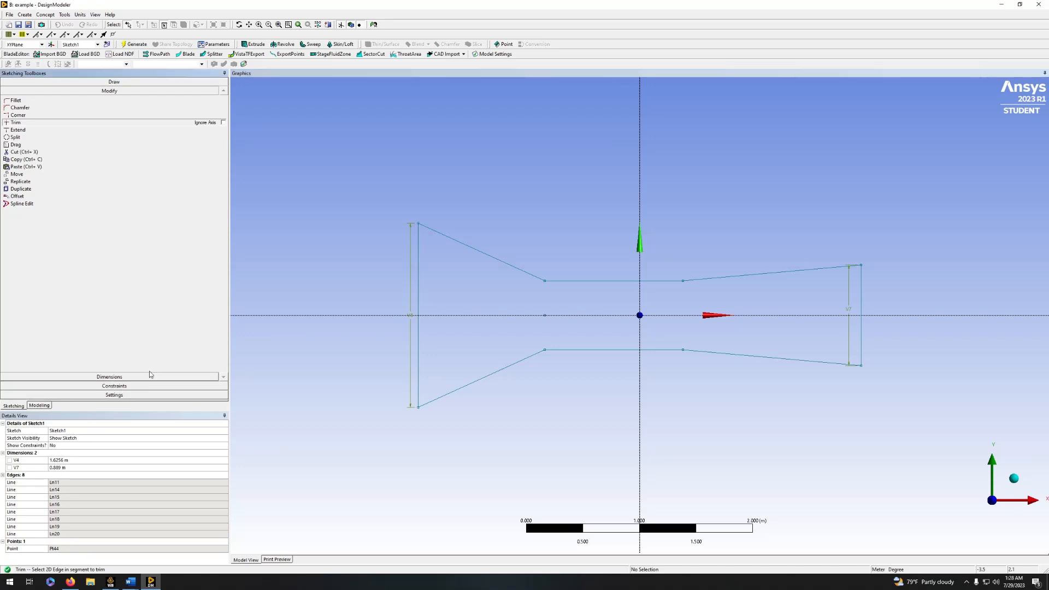
left_click(45, 14)
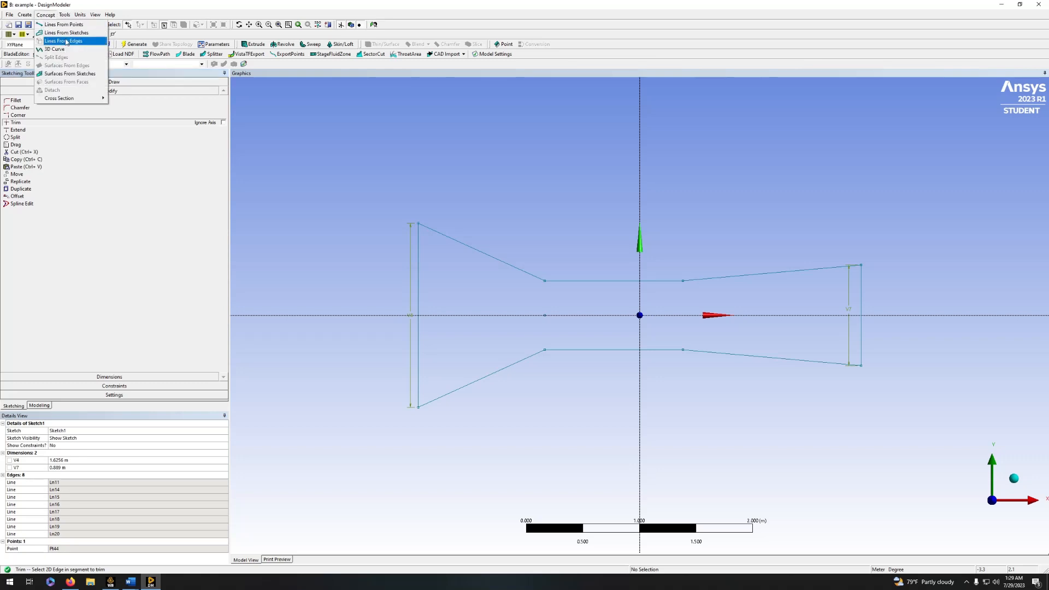
left_click(70, 75)
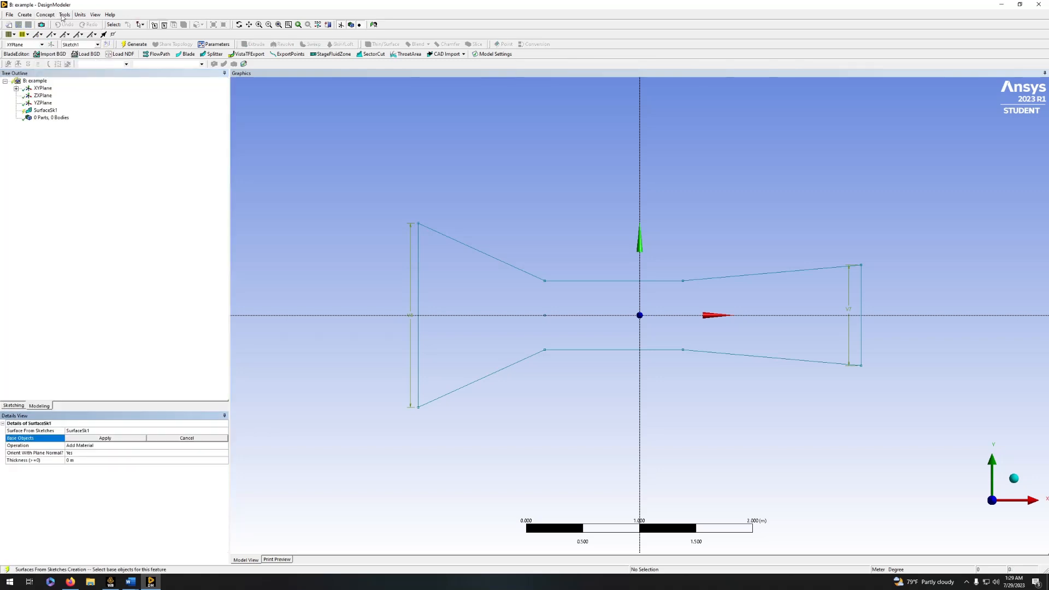
left_click(140, 25)
left_click(154, 43)
mouse_move(359, 185)
left_mouse_down()
mouse_move(735, 370)
mouse_move(923, 443)
left_mouse_up()
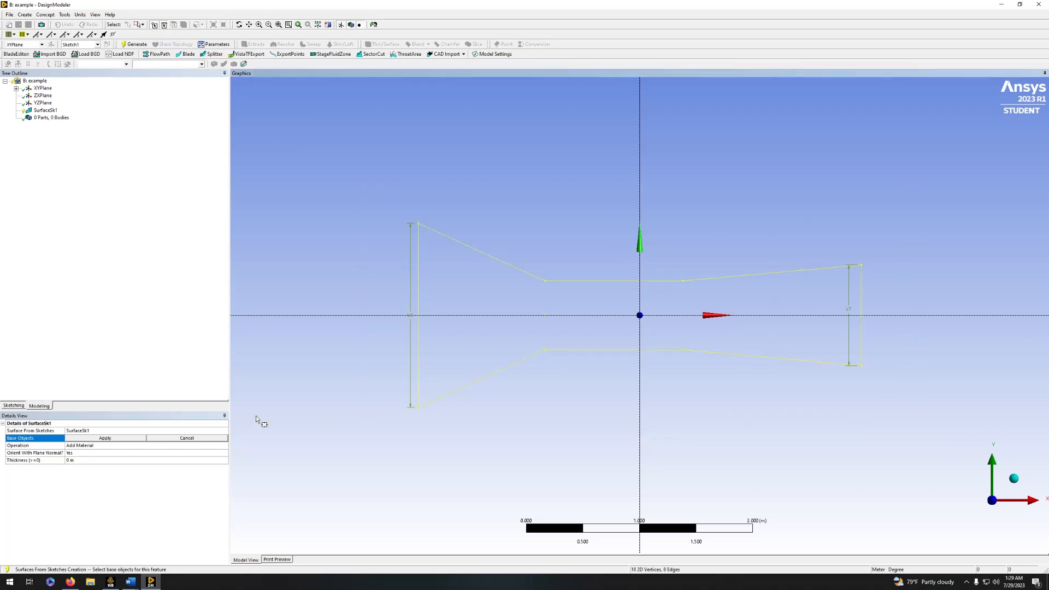
left_click(119, 440)
left_click(134, 45)
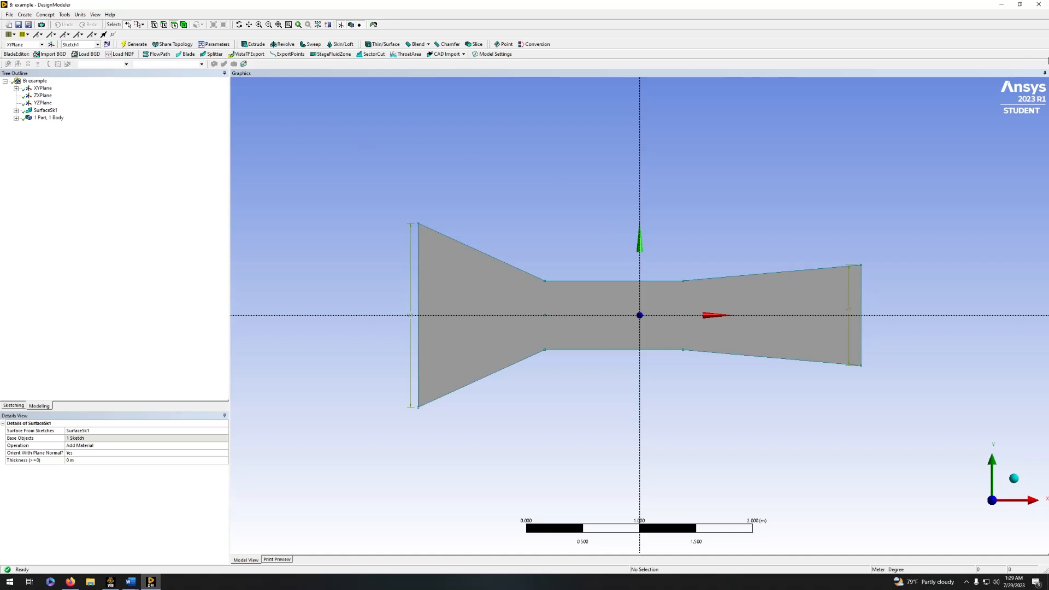
Return to Workbench and open the mesh of the "example" system in Meshing.
left_click(1001, 4)
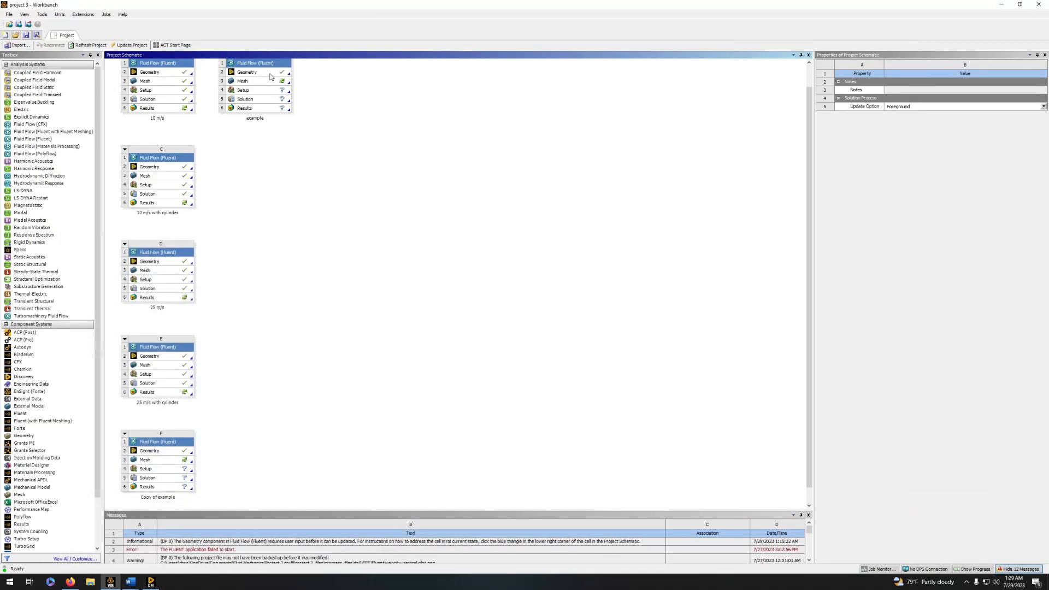
left_click(151, 581)
double_click(258, 82)
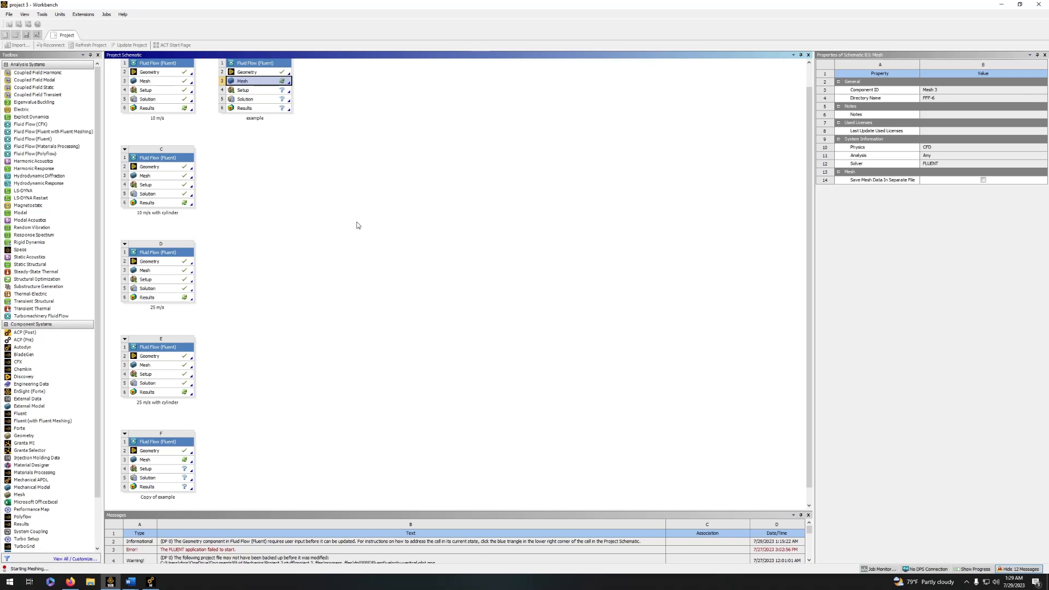
left_click(150, 581)
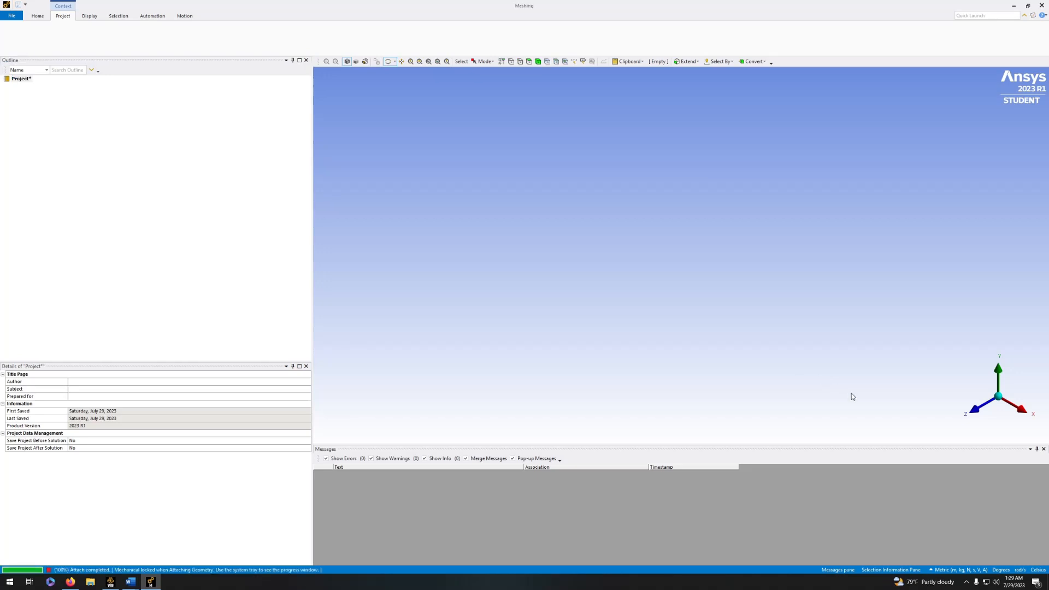
left_click(977, 414)
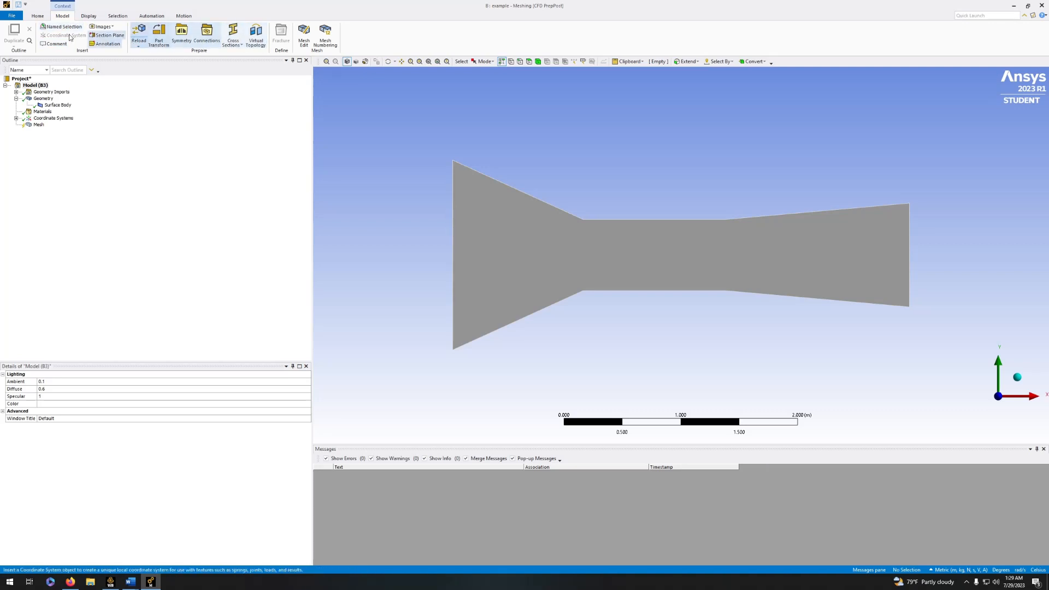
Create a named selection "Velocity Inlet" on the taller vertical edge at the duct's left end.
left_click(455, 252)
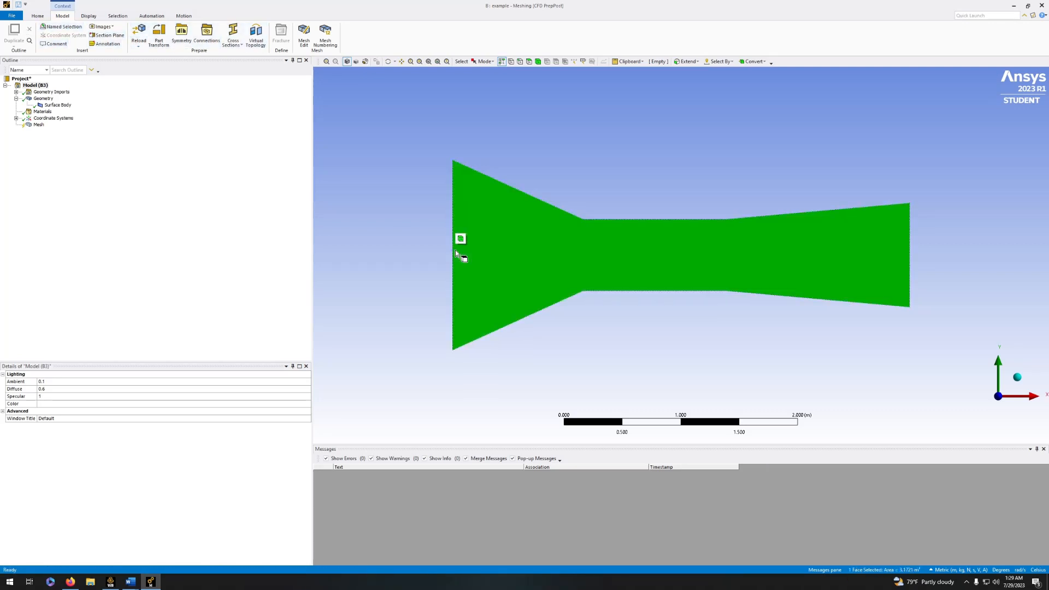
left_click(519, 61)
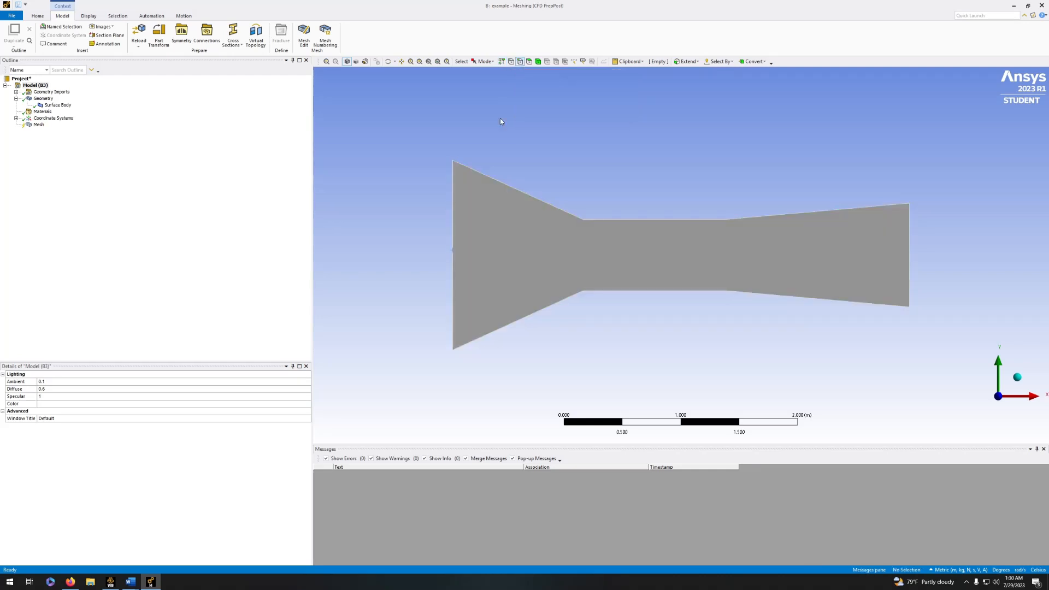
left_click(452, 237)
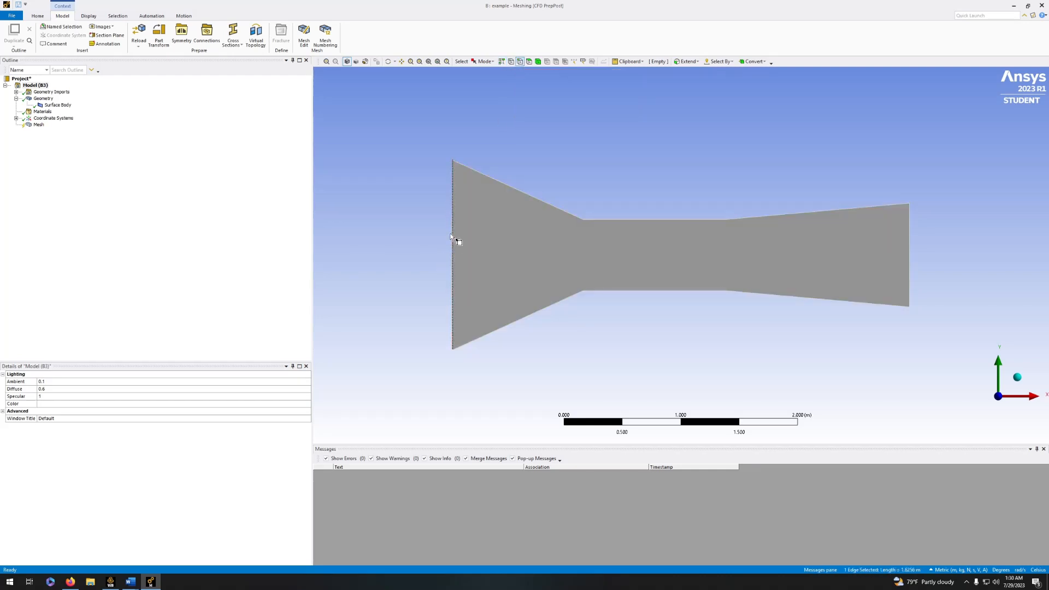
type("n")
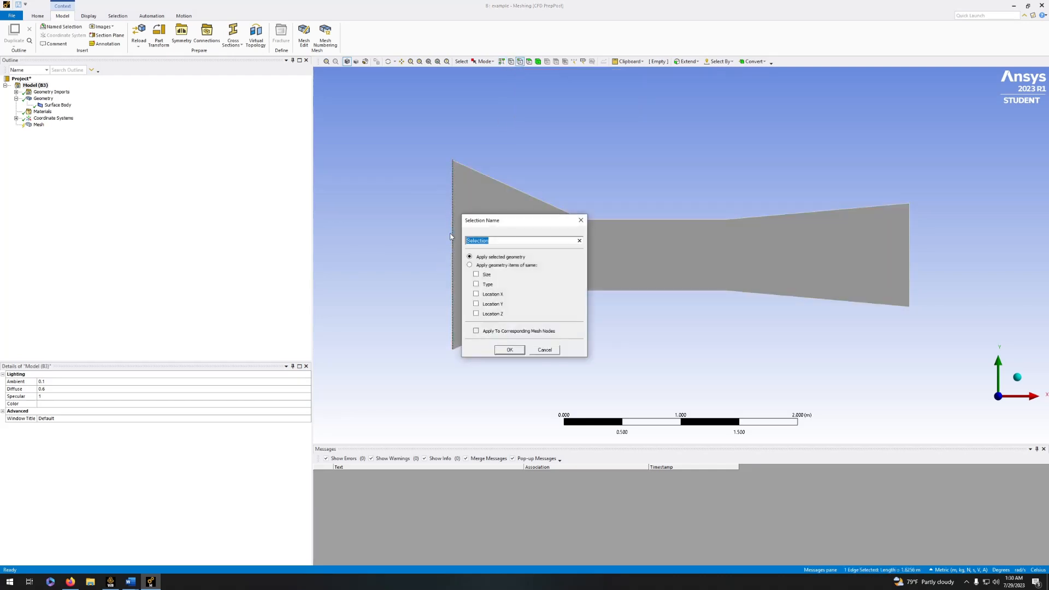
type("Velocity Inlet")
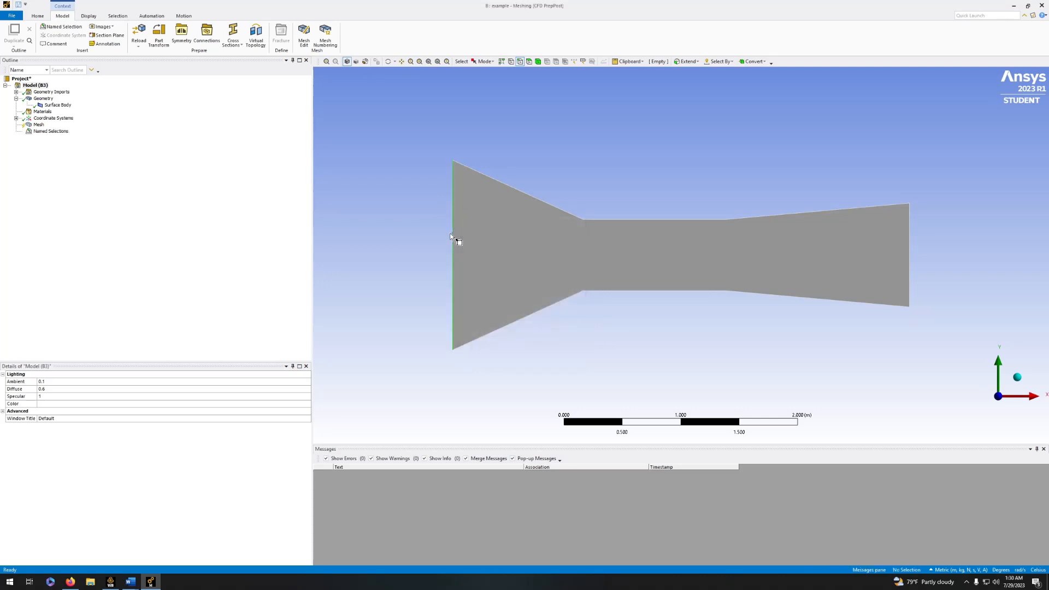
key("Return")
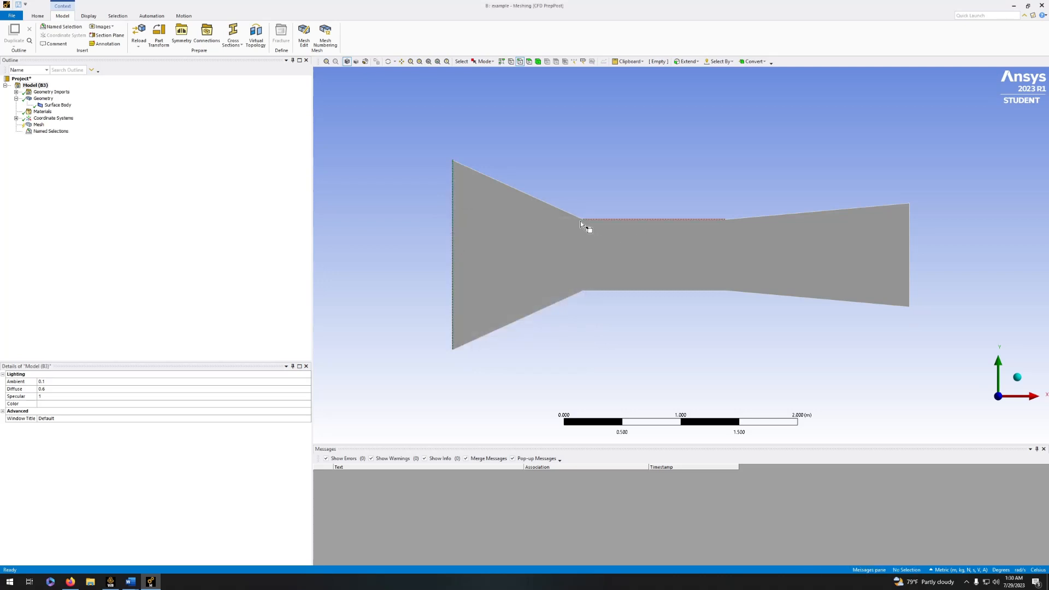
Create a named selection "Walls" from the three upper and three lower edges of the duct.
left_click(534, 200)
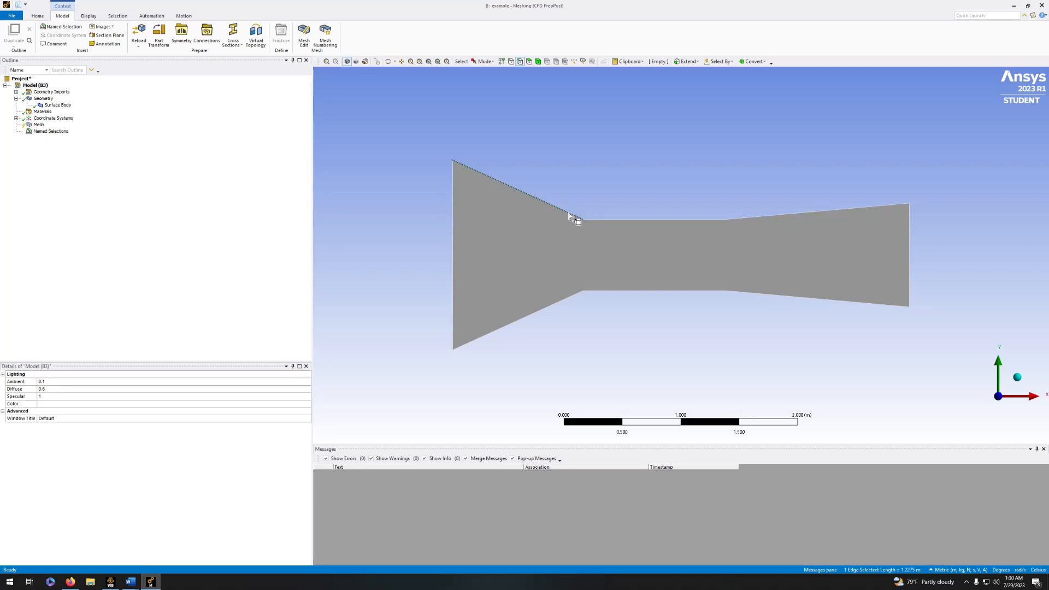
left_click(648, 225, "ctrl")
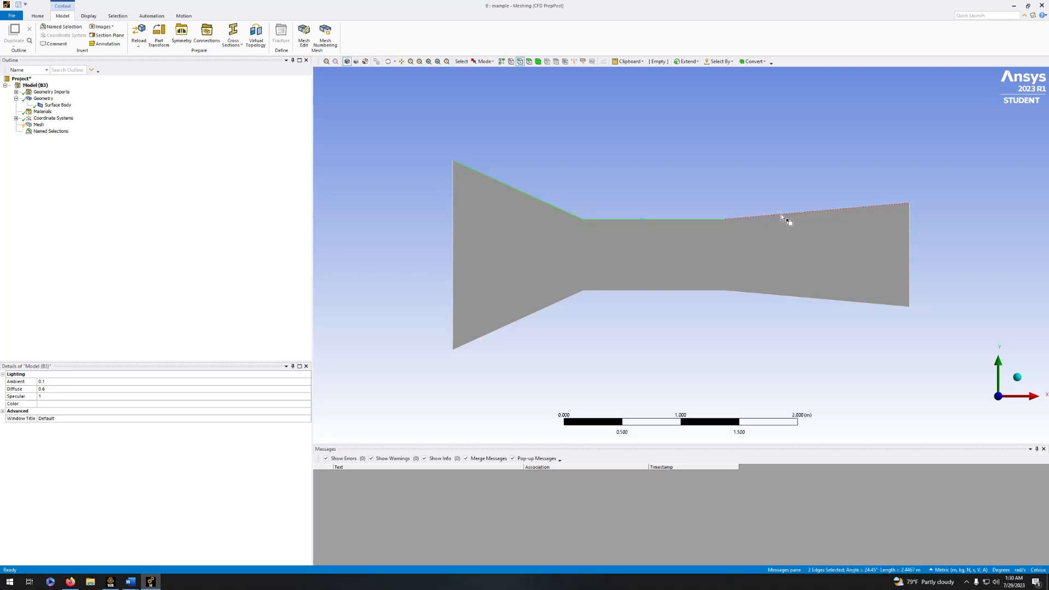
left_click(784, 217, "ctrl")
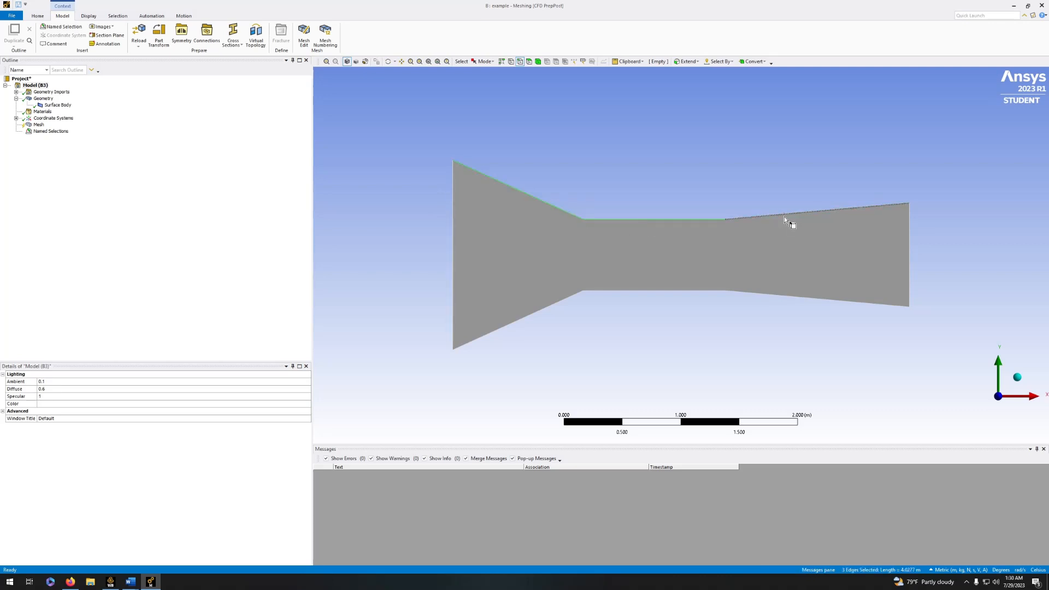
left_click(533, 312, "ctrl")
left_click(639, 291, "ctrl")
left_click(754, 293, "ctrl")
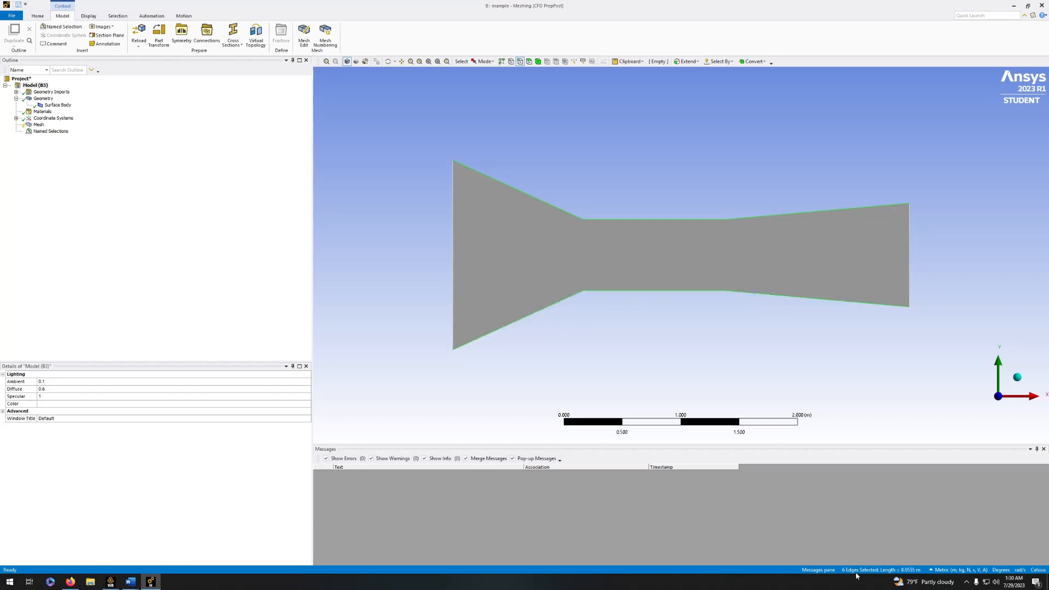
type("n")
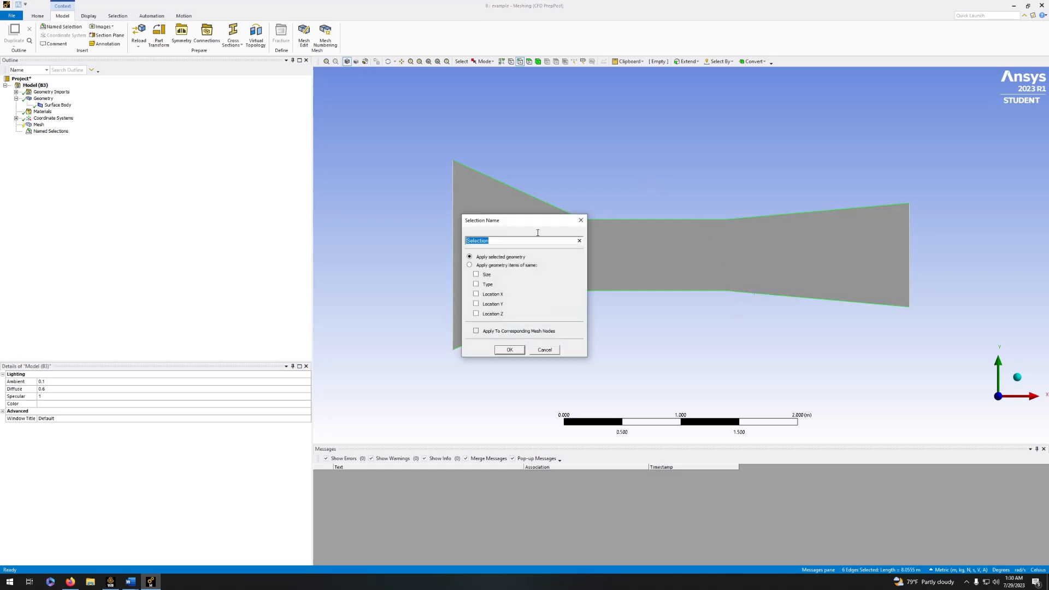
type("Walls")
key("Return")
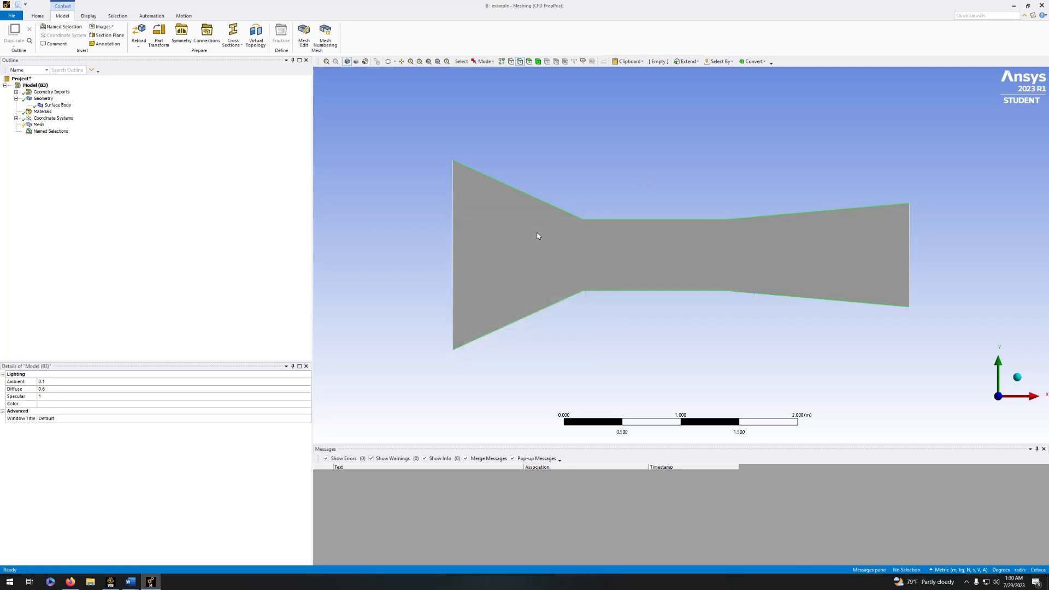
Create a named selection "OUt" on the vertical outlet edge at the duct's right end.
left_click(911, 246)
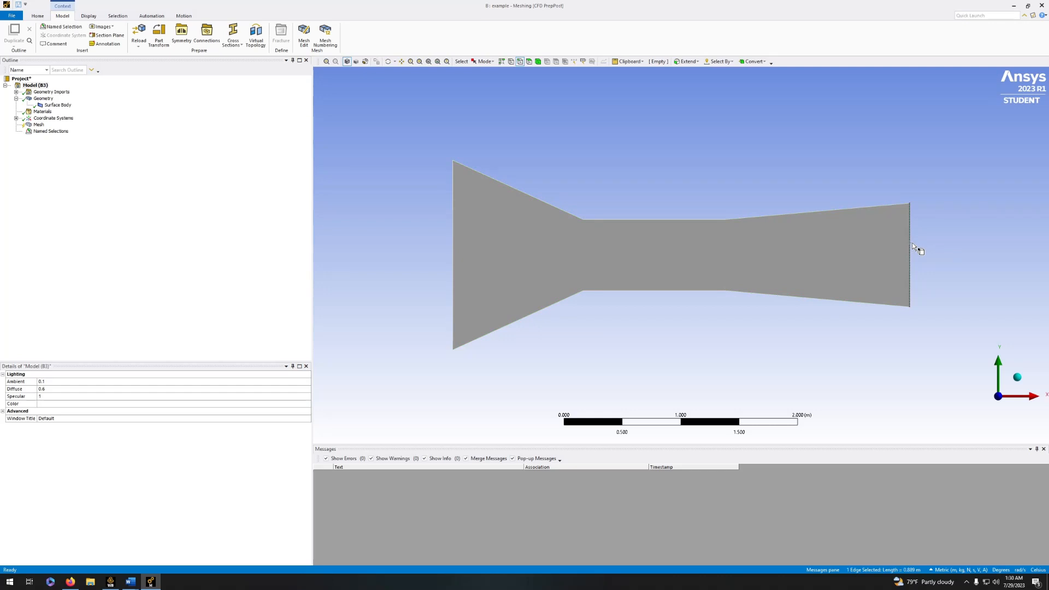
type("n")
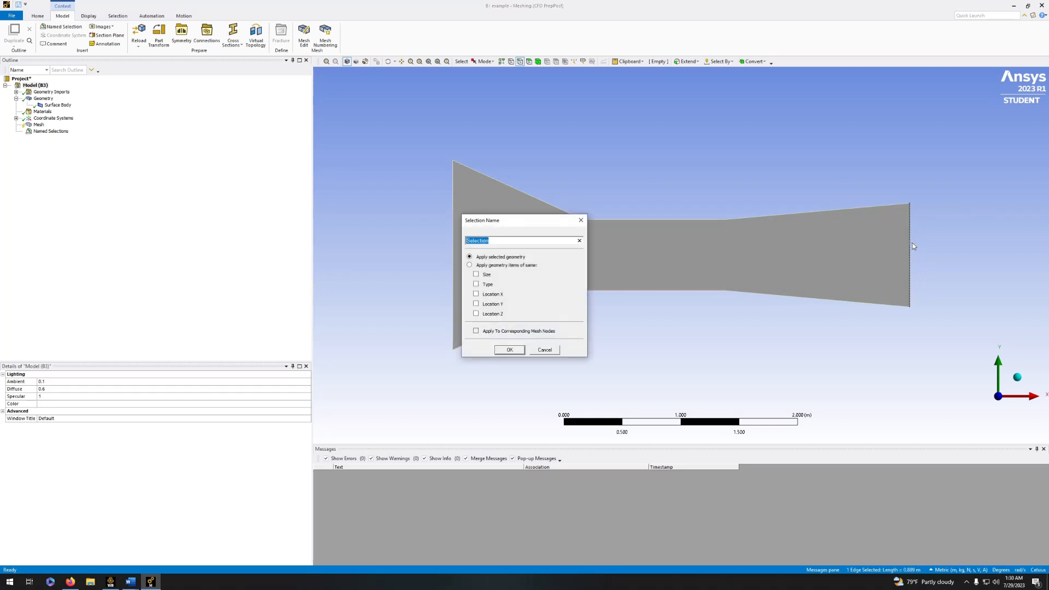
type("OUt")
key("Return")
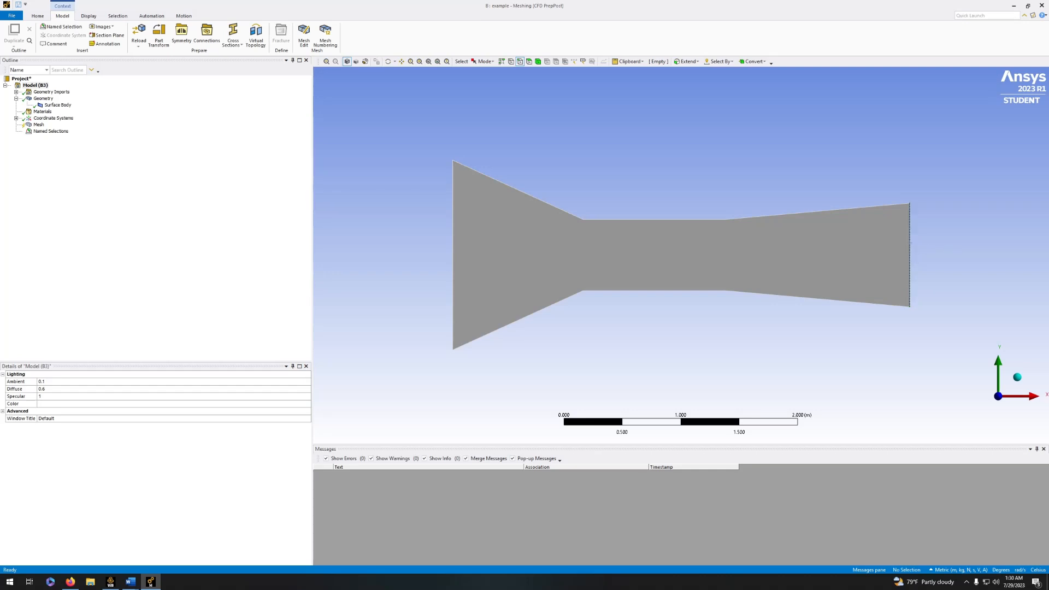
Add a mesh method scoped to the duct body, set it to Triangles, and generate the mesh.
left_click(144, 181)
left_click(38, 125)
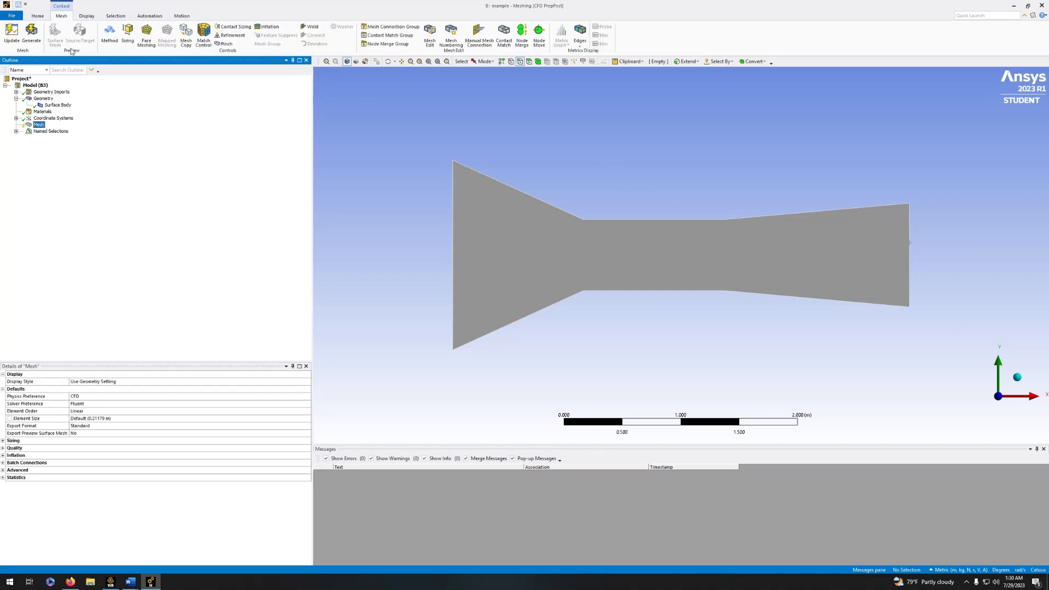
left_click(110, 34)
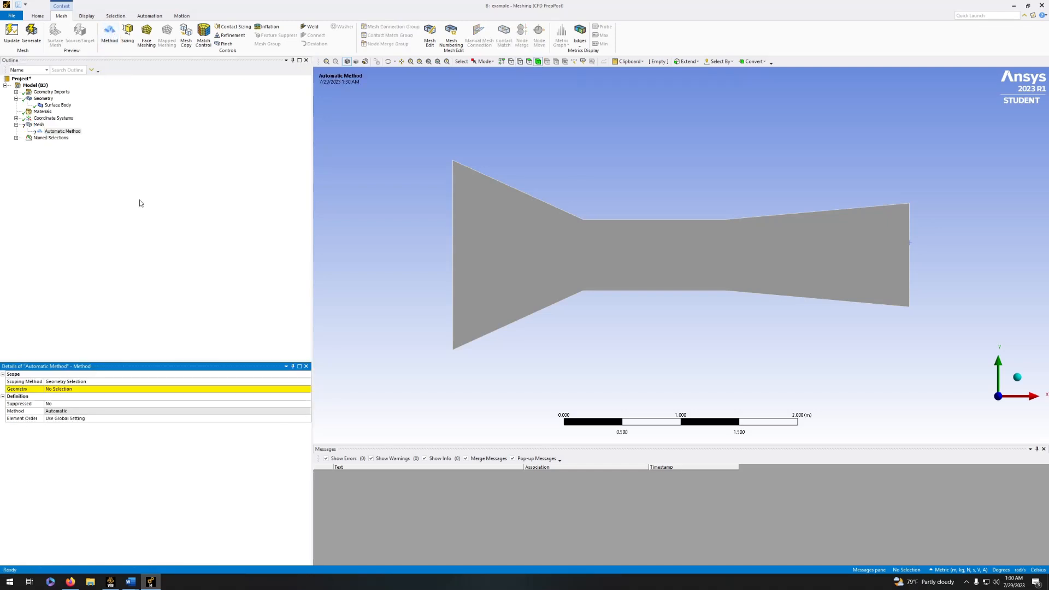
left_click(115, 389)
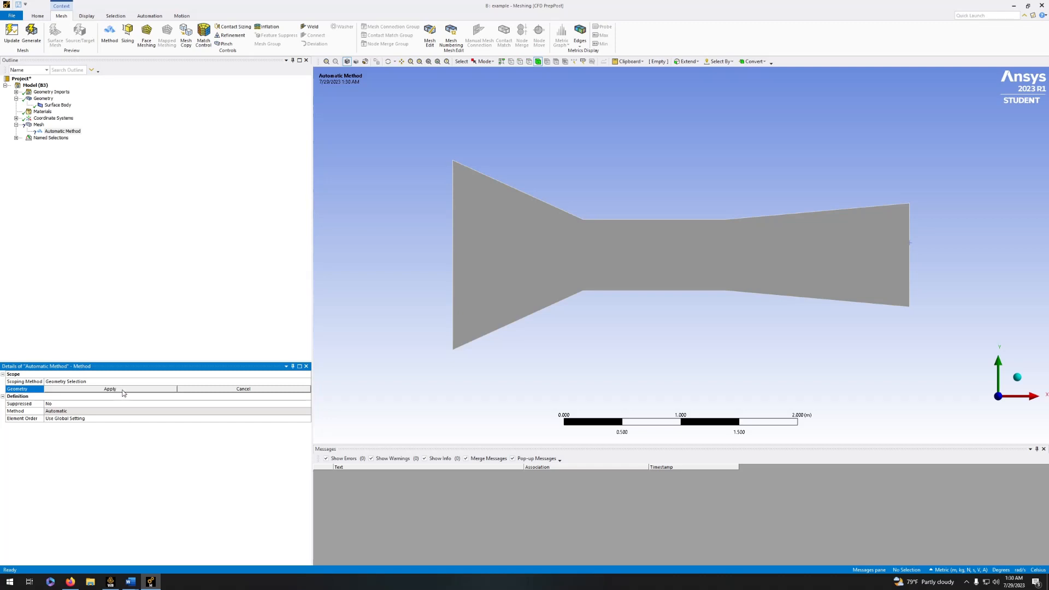
left_click(519, 271)
left_click(125, 391)
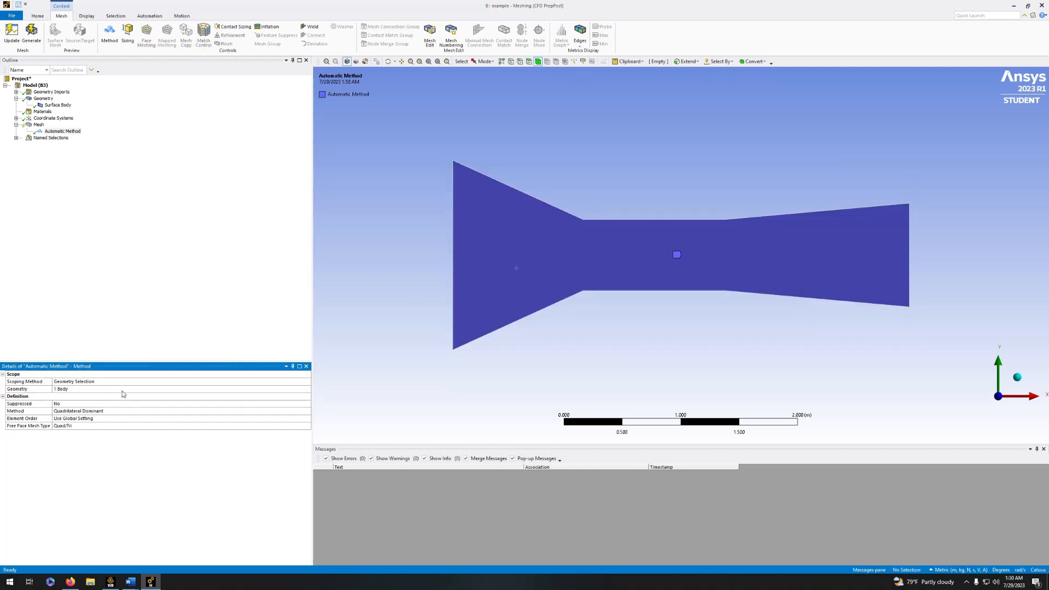
left_click(220, 412)
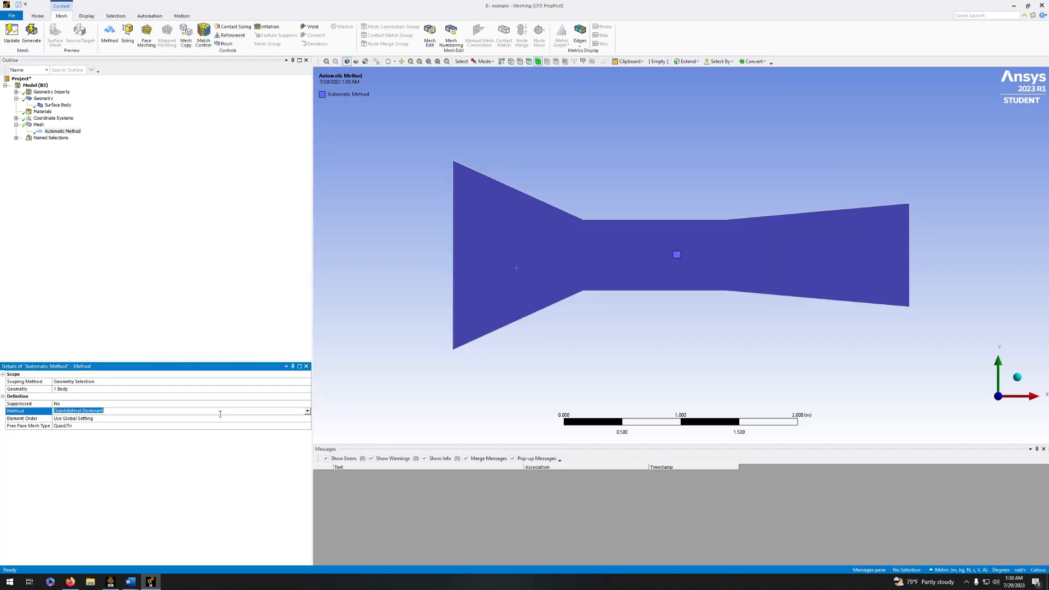
left_click(308, 411)
left_click(164, 425)
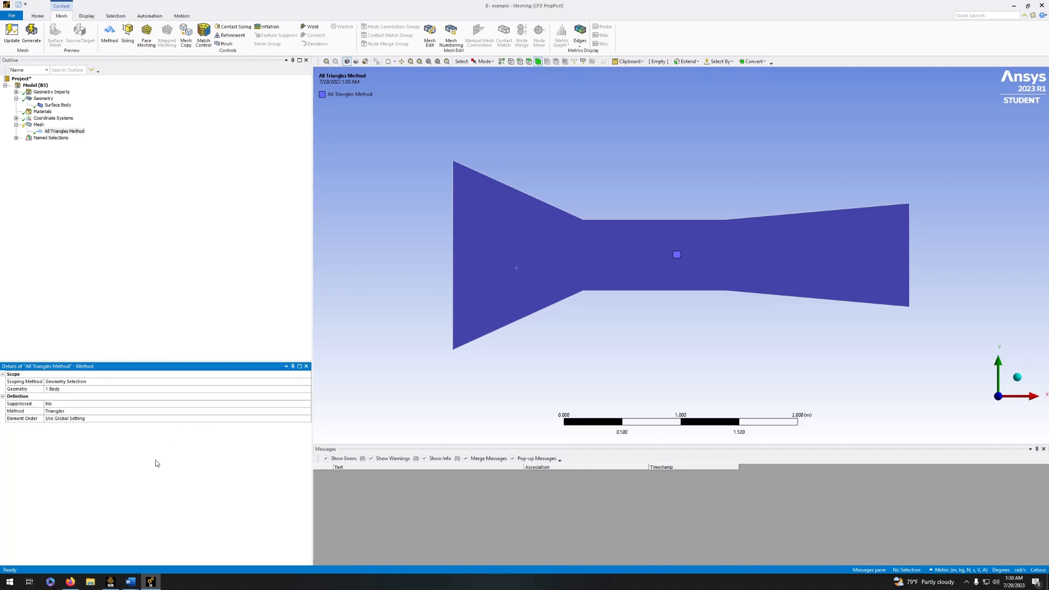
left_click(31, 33)
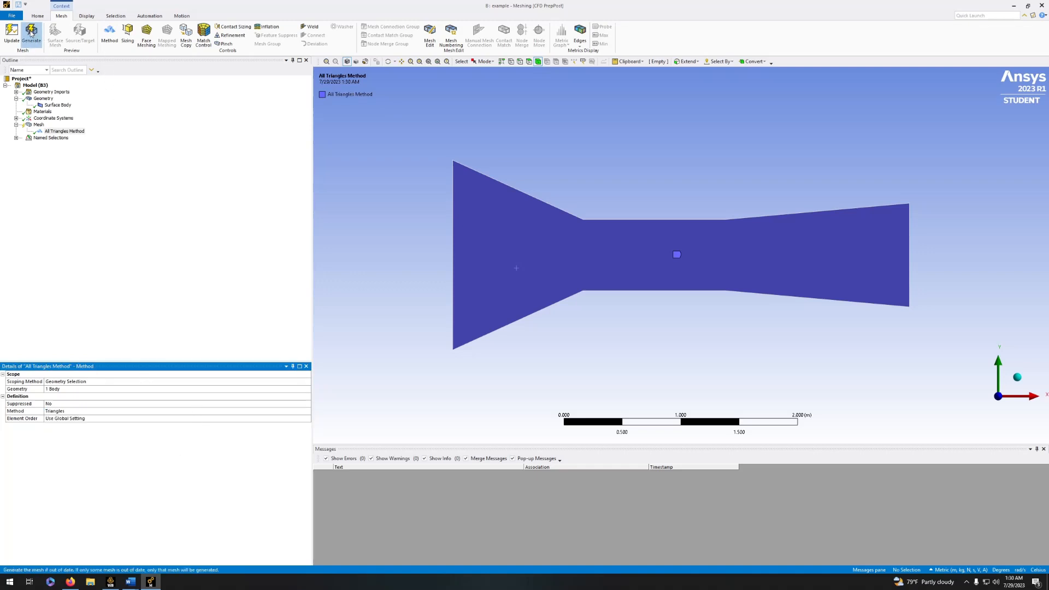
left_click(38, 124)
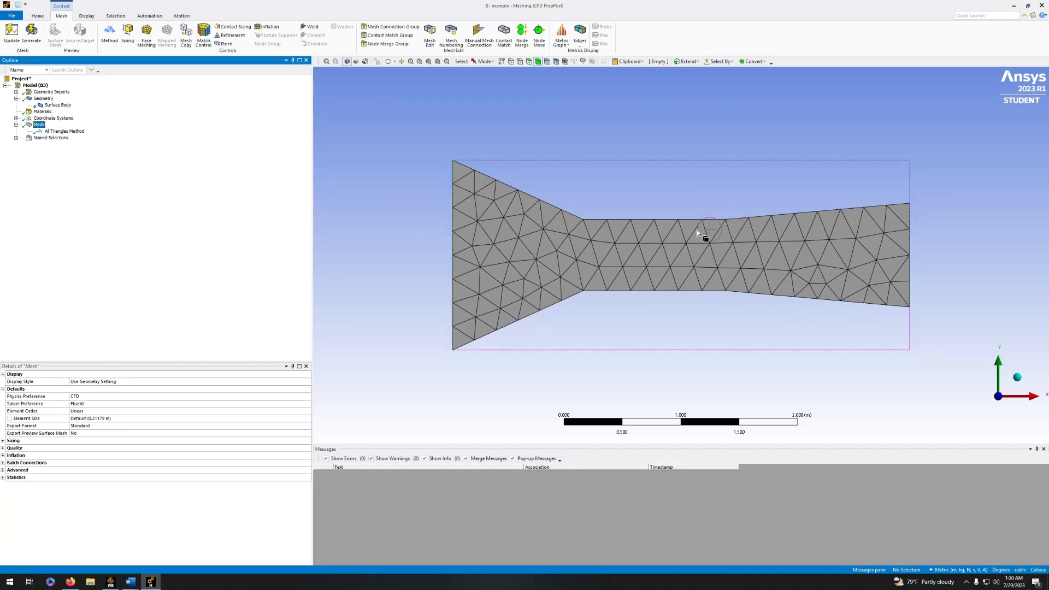
Add a body sizing scoped to the duct body with an element size of 0.005 m.
left_click(128, 33)
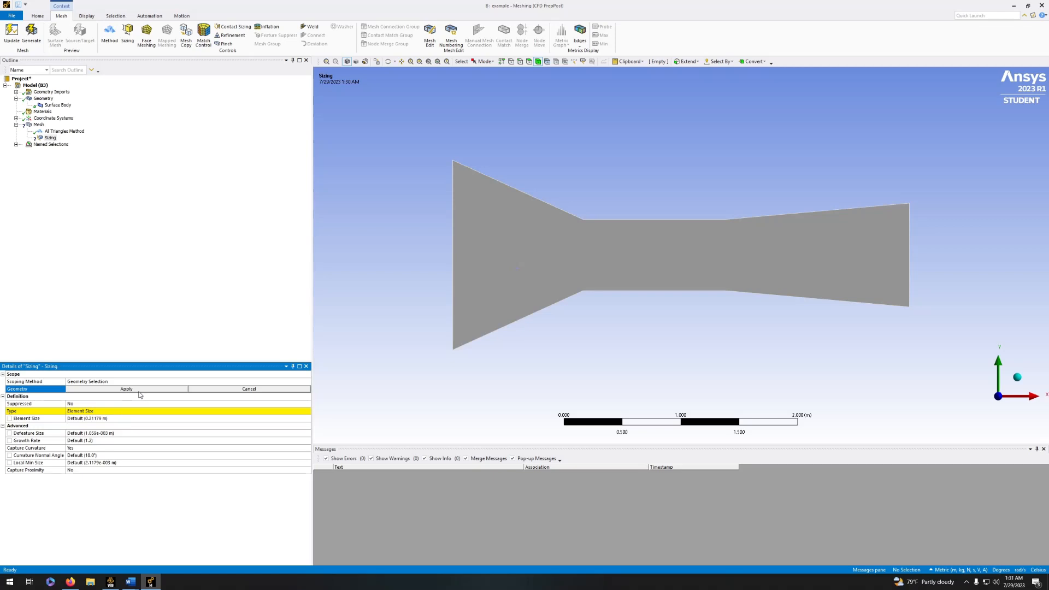
left_click(463, 248)
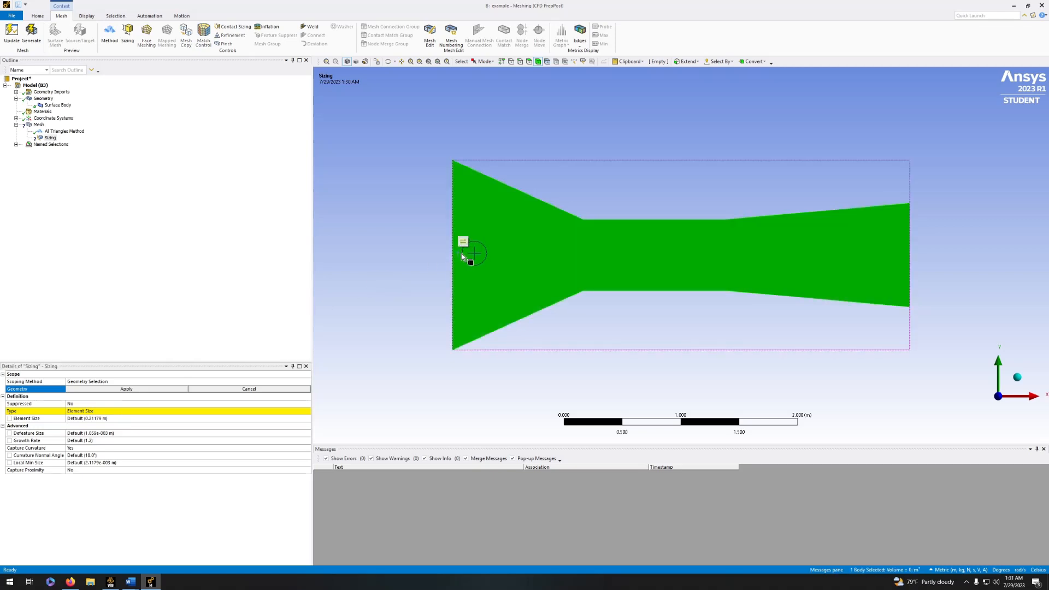
left_click(124, 390)
left_click(110, 411)
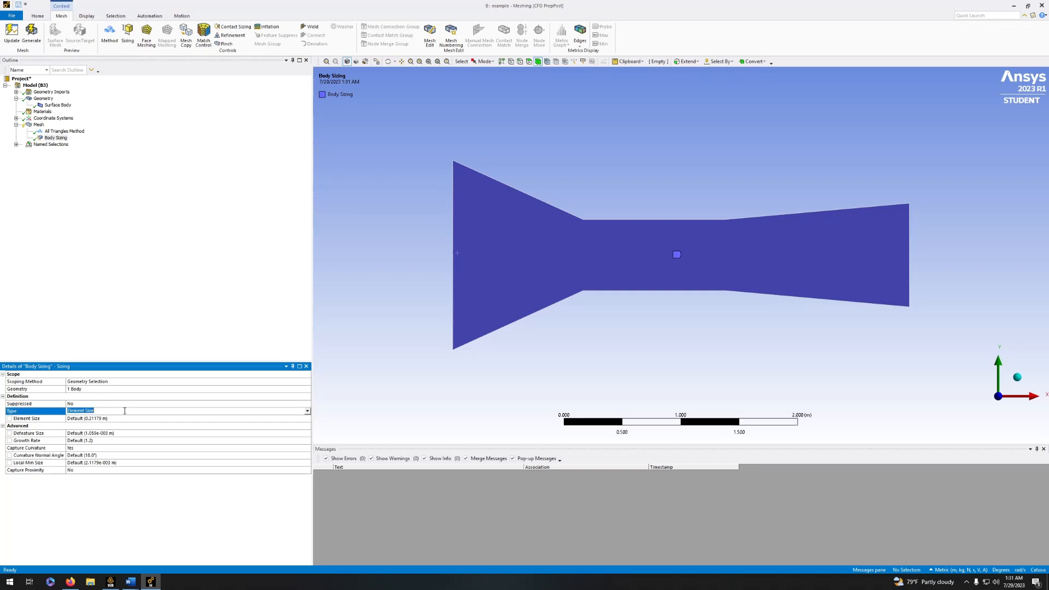
left_click(133, 418)
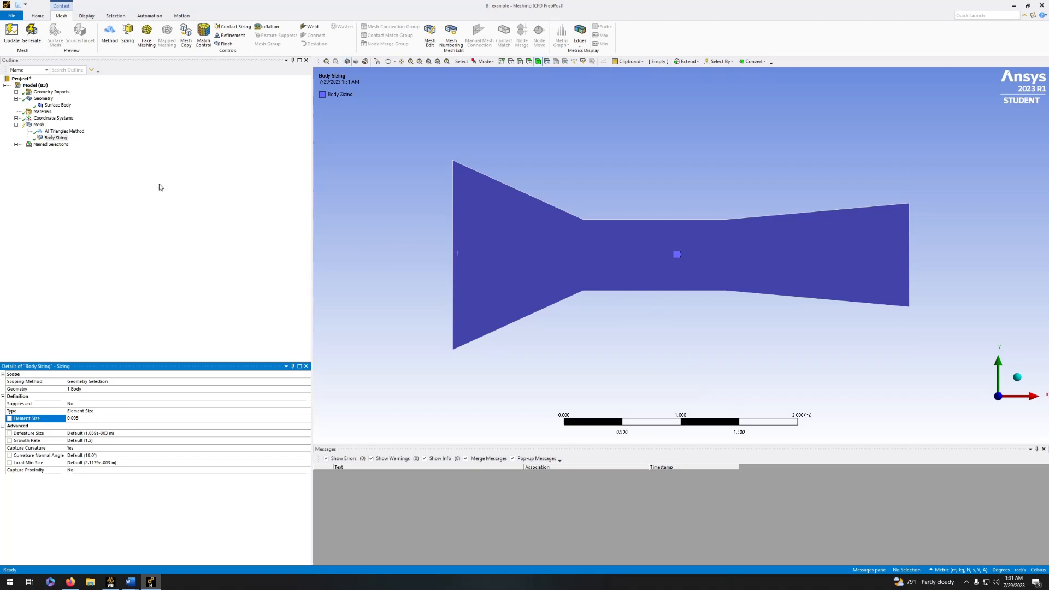
Generate the mesh with the new body sizing and display the refined triangles over the whole duct.
left_click(36, 35)
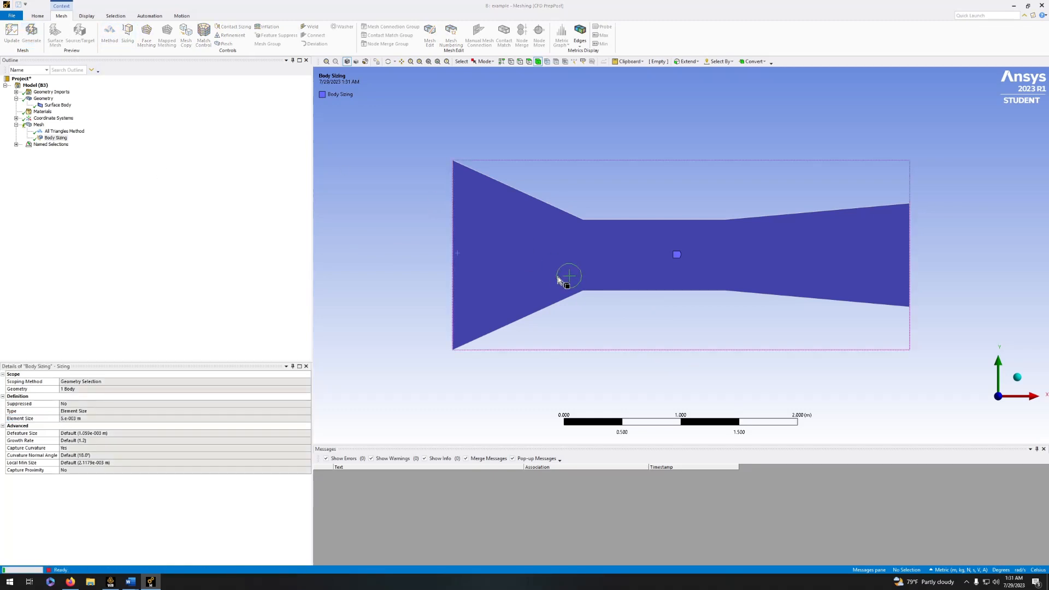
left_click(655, 351)
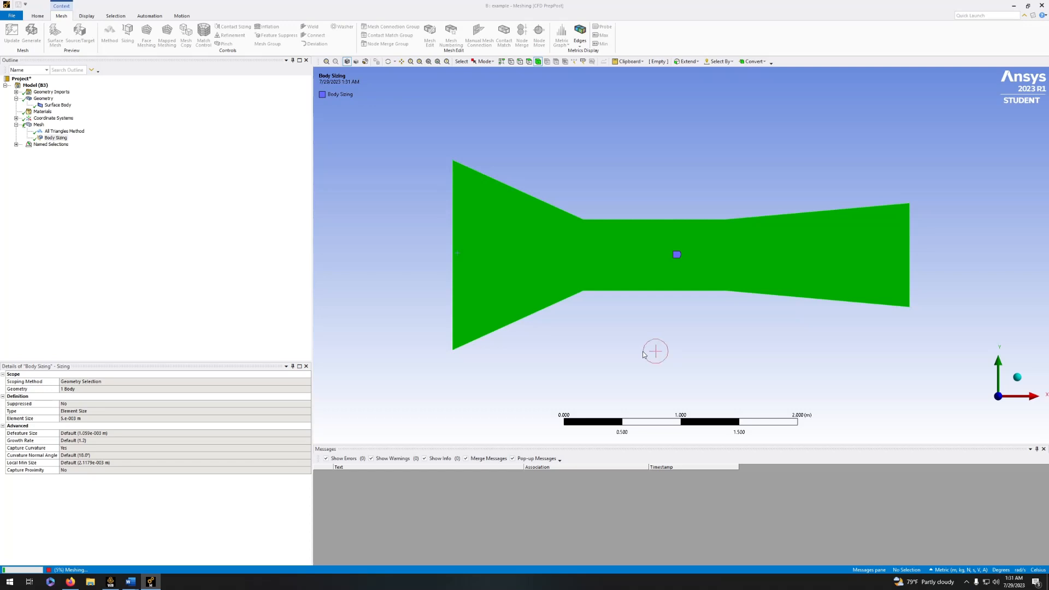
left_click(641, 353)
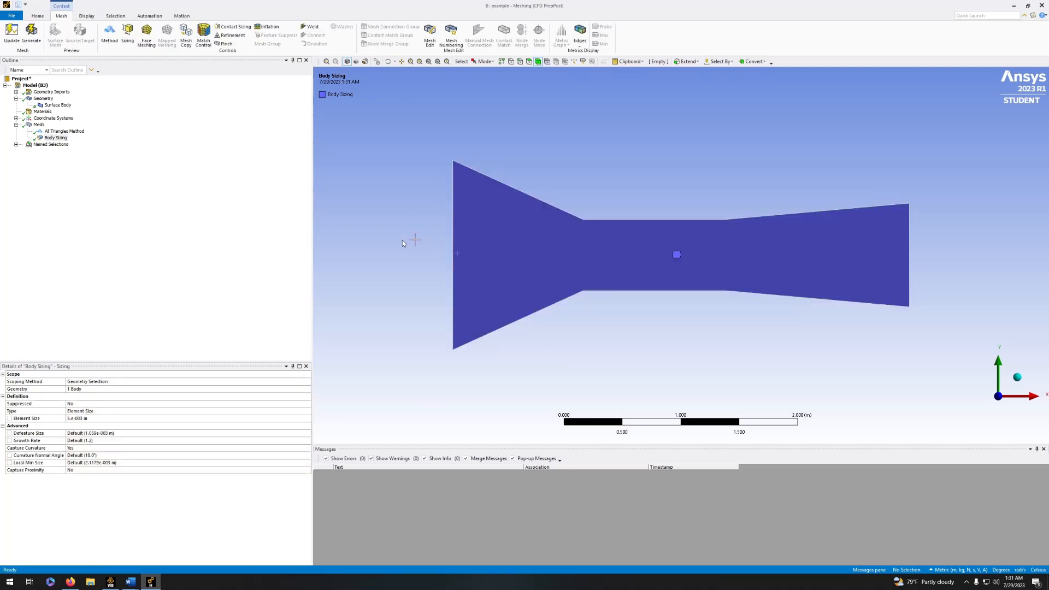
scroll(661, 263, "up", 5)
scroll(660, 263, "down", 4)
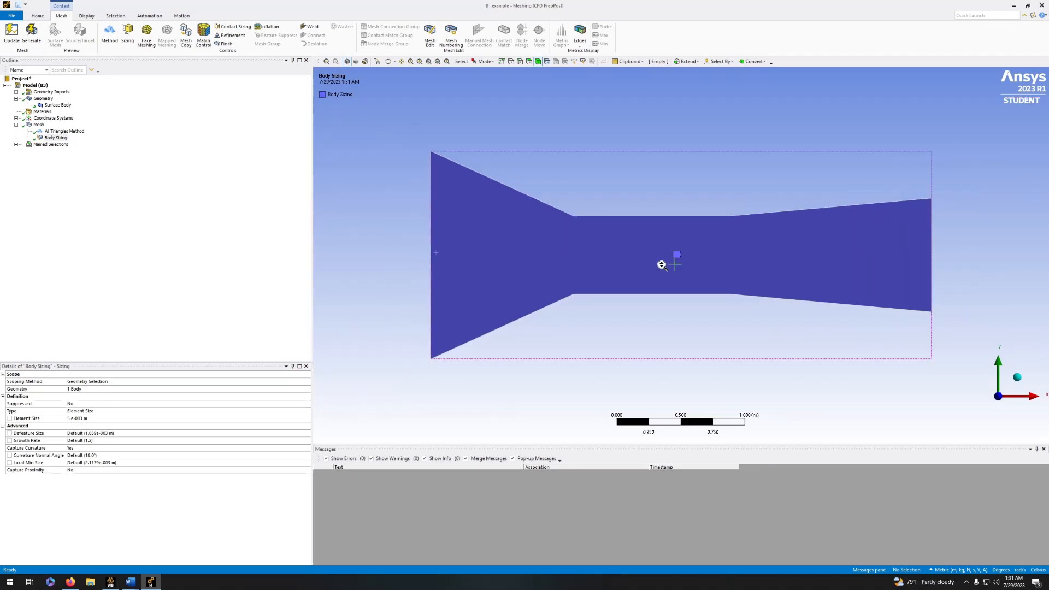
left_click(36, 124)
scroll(642, 266, "up", 8)
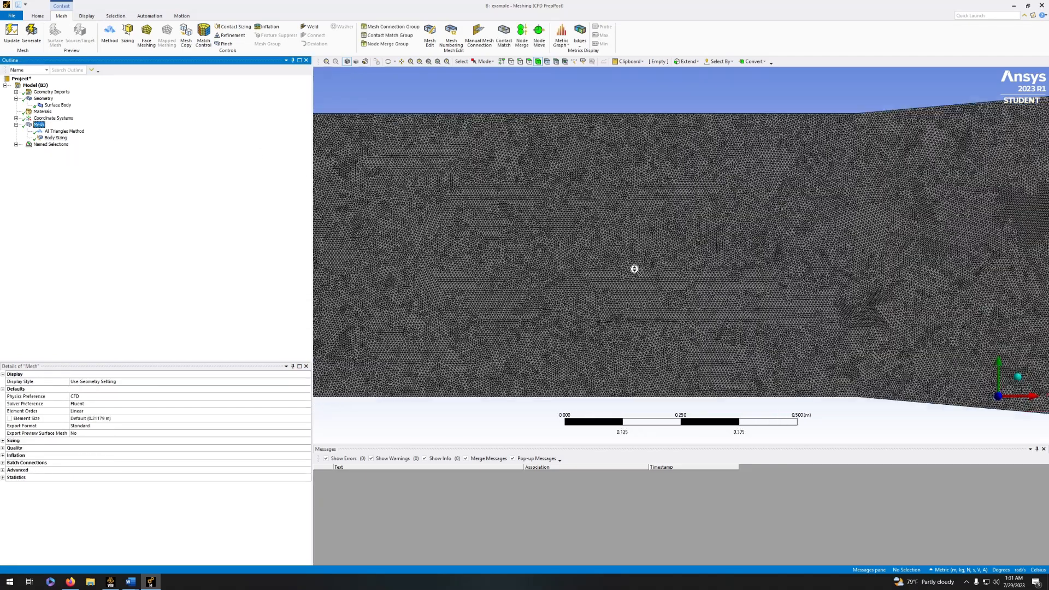
scroll(635, 269, "down", 10)
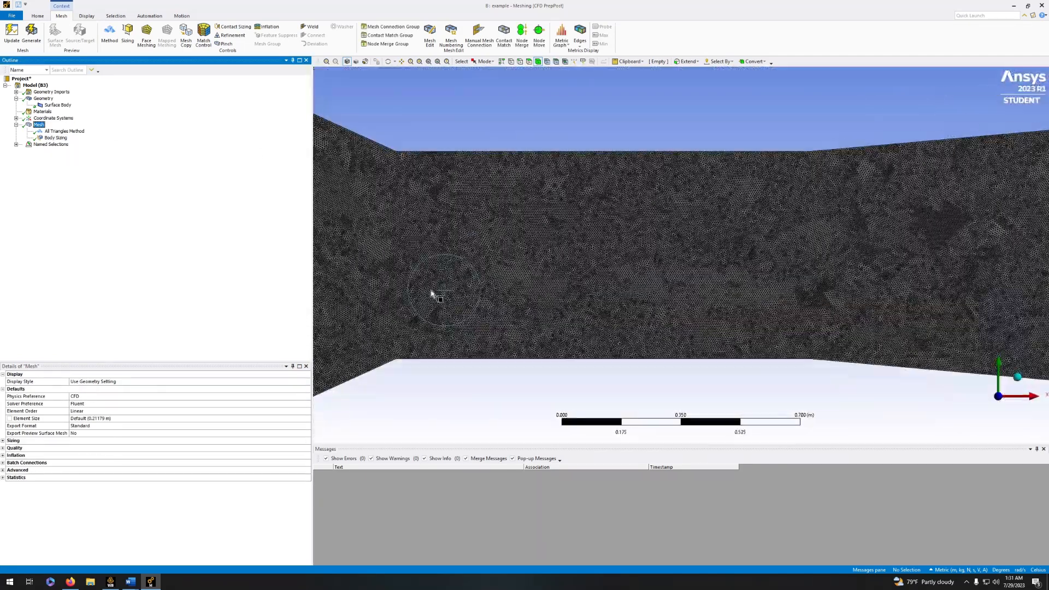
scroll(784, 252, "down", 3)
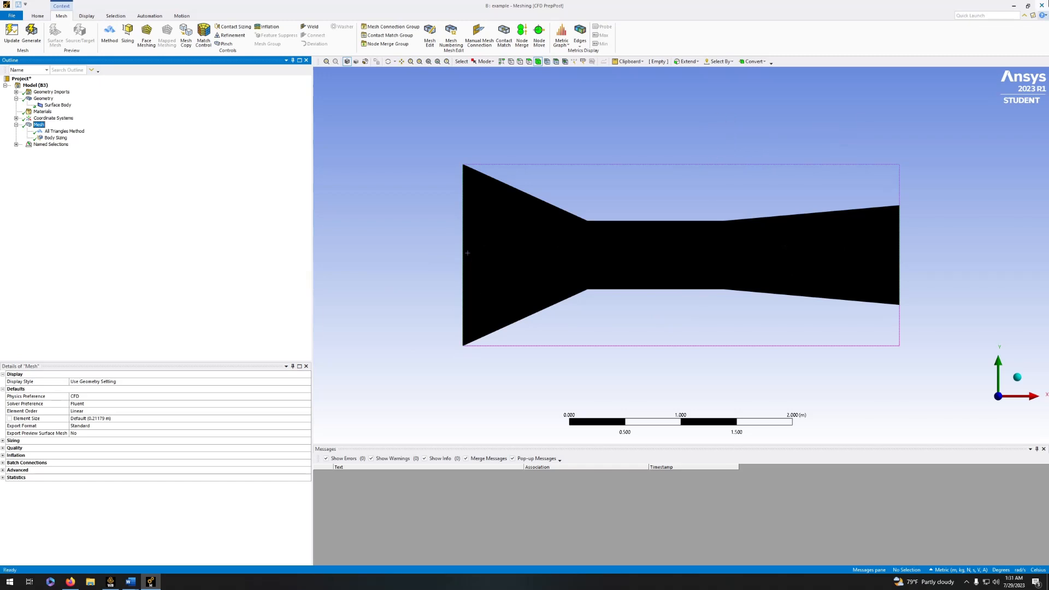
Close the meshing application and update the mesh of the "example" system in Workbench.
left_click(1045, 4)
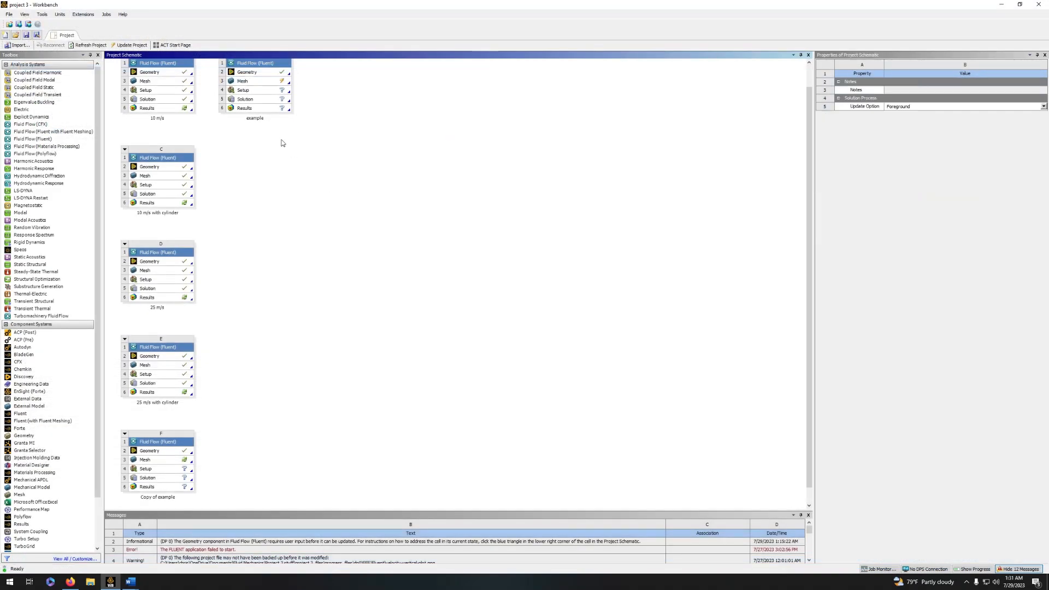
right_click(254, 82)
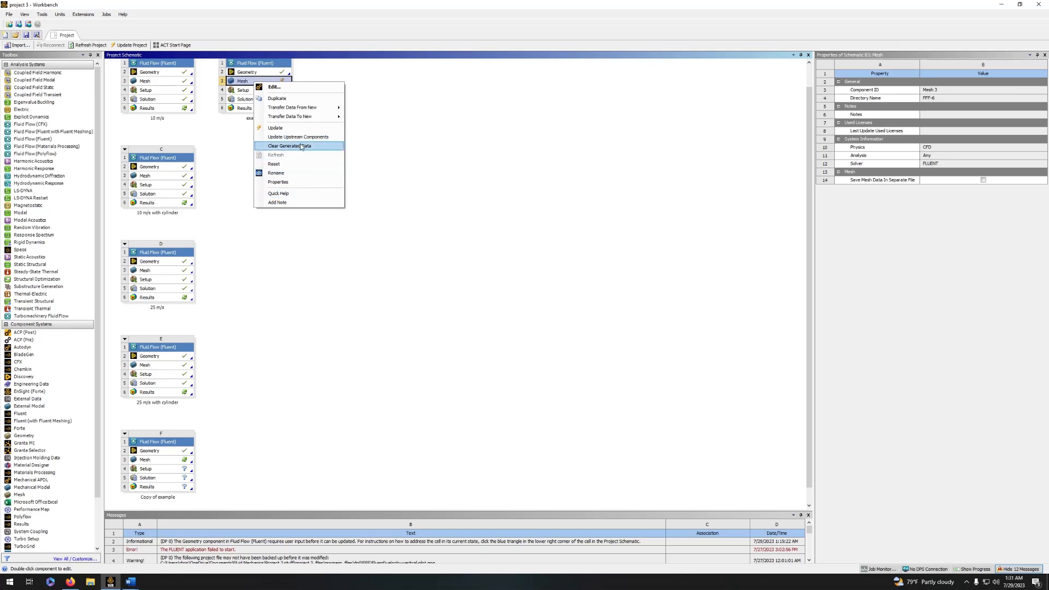
left_click(275, 128)
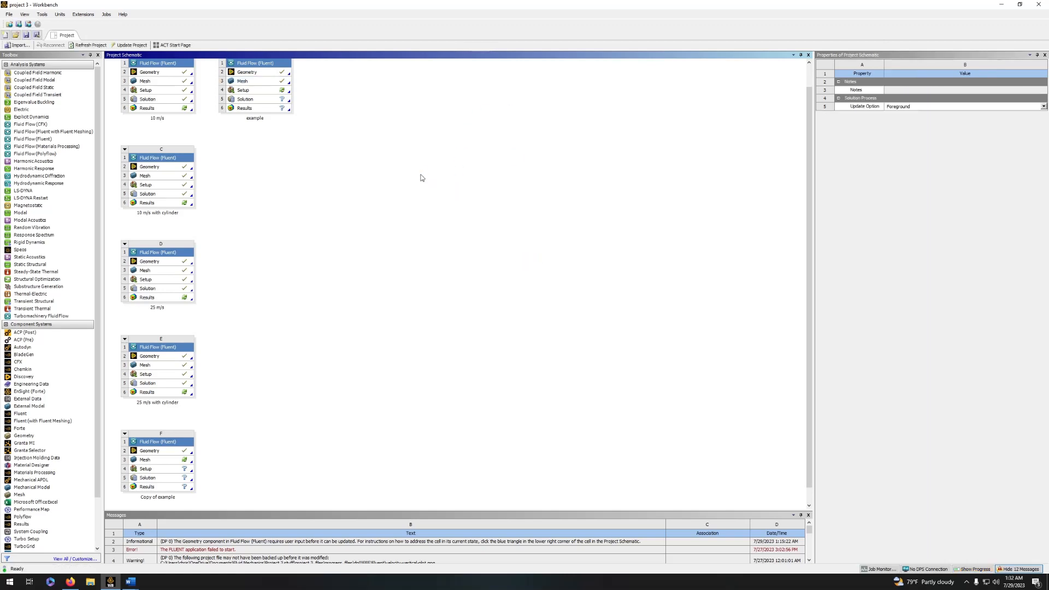
Open the setup of the "example" system in Fluent with 4 solver processes.
double_click(254, 94)
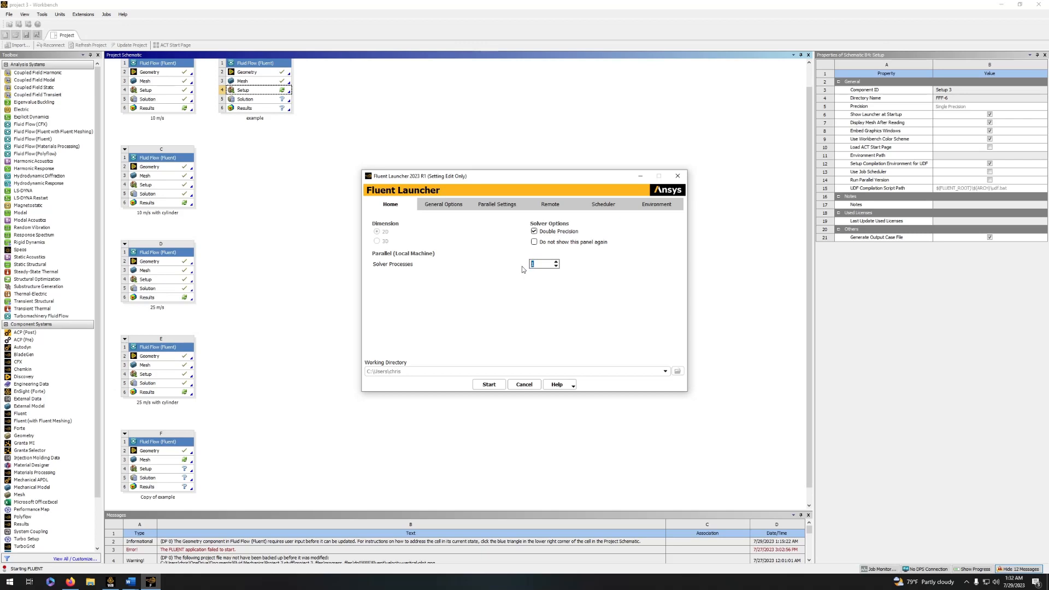
type("4")
left_click(497, 382)
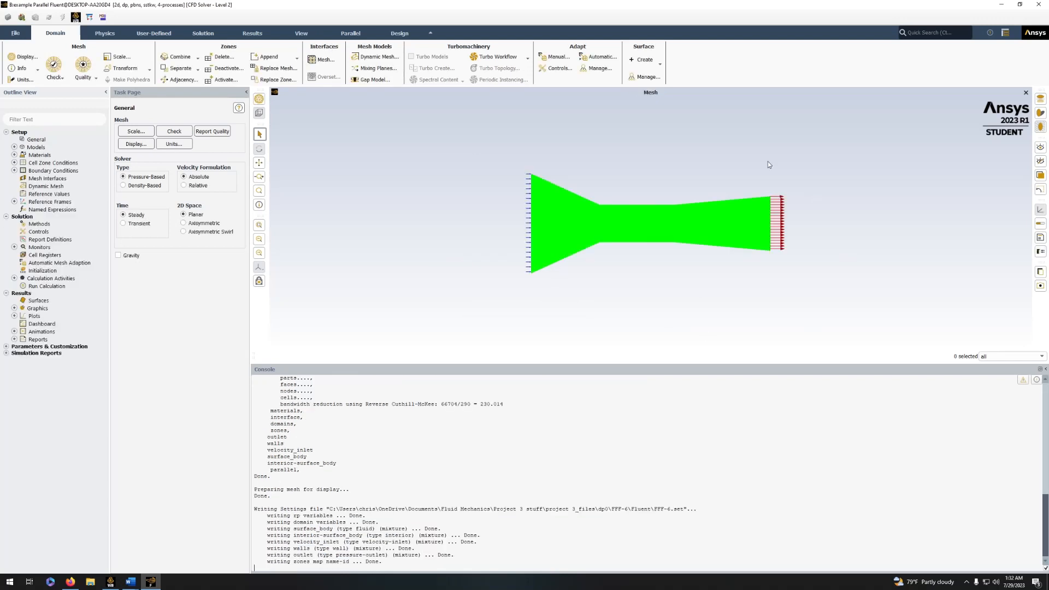
Enable the energy equation among the physics models.
left_click(15, 147)
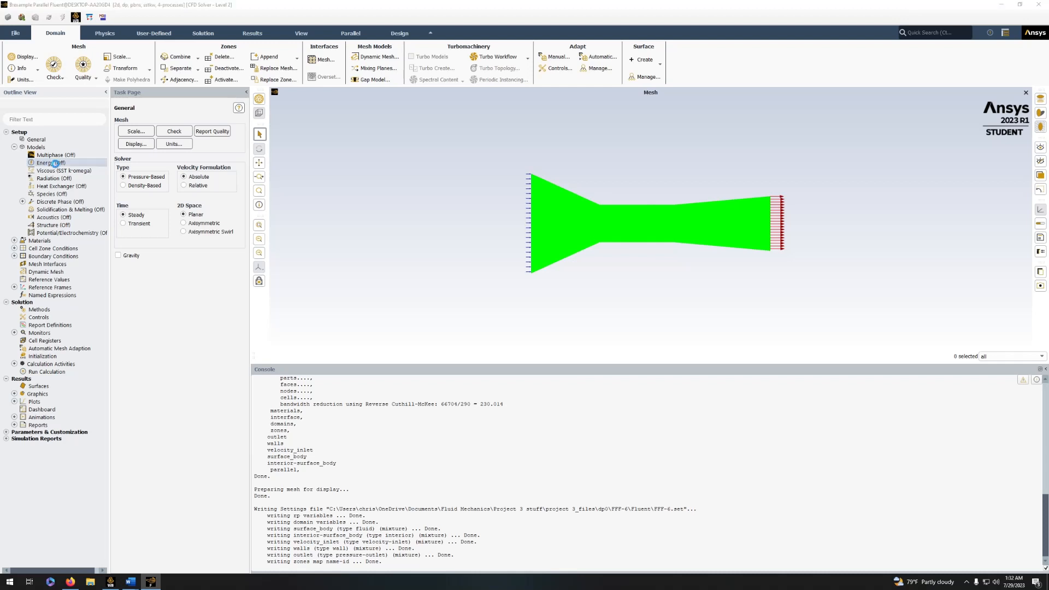
double_click(55, 164)
left_click(122, 284)
left_click(125, 310)
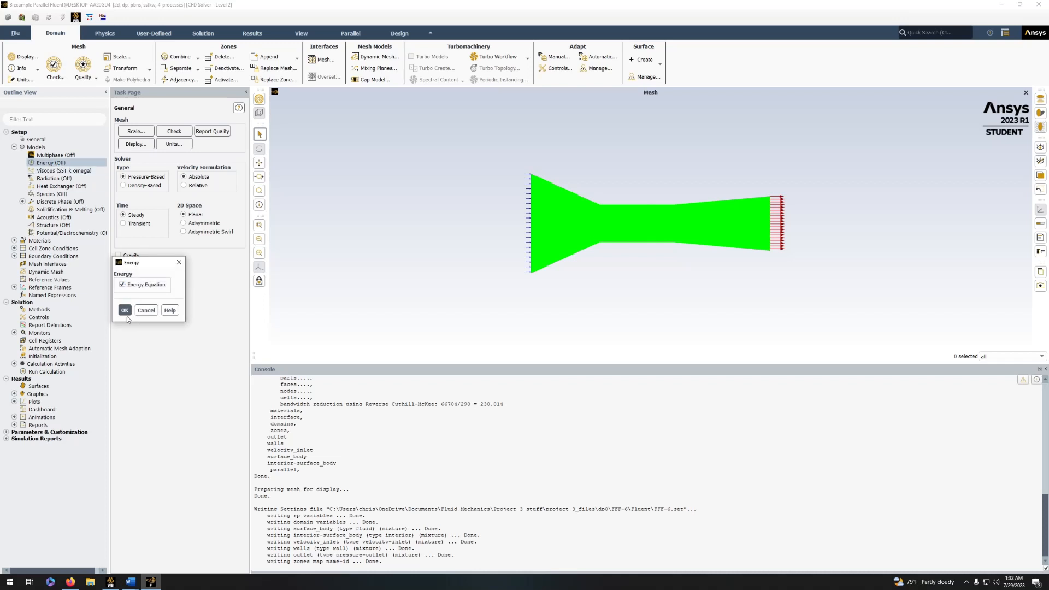
Set the viscous model to standard k-epsilon with Enhanced Wall Treatment, including pressure gradient and thermal effects.
double_click(60, 170)
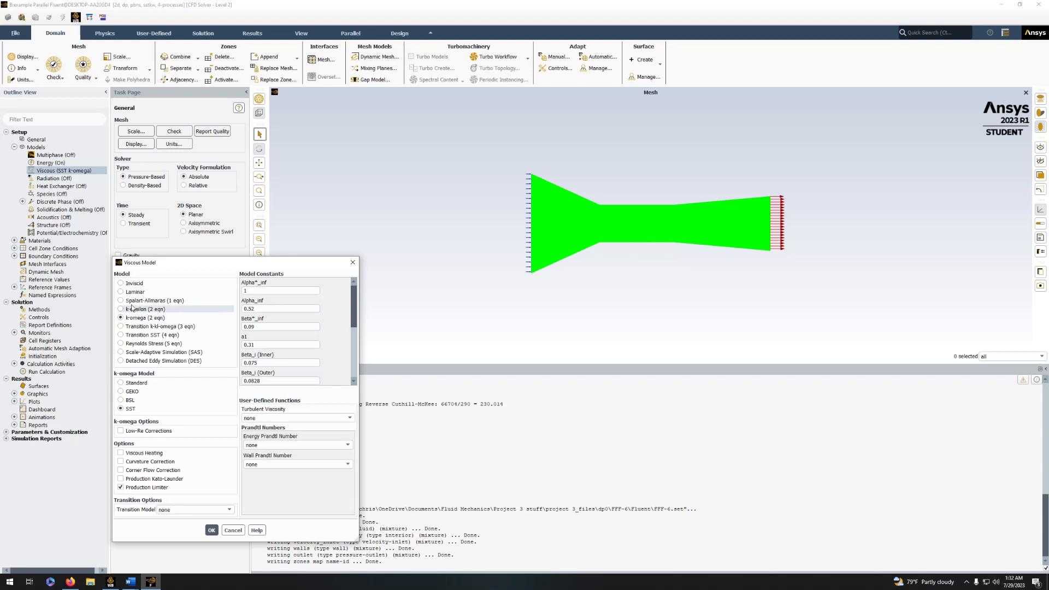
left_click(121, 309)
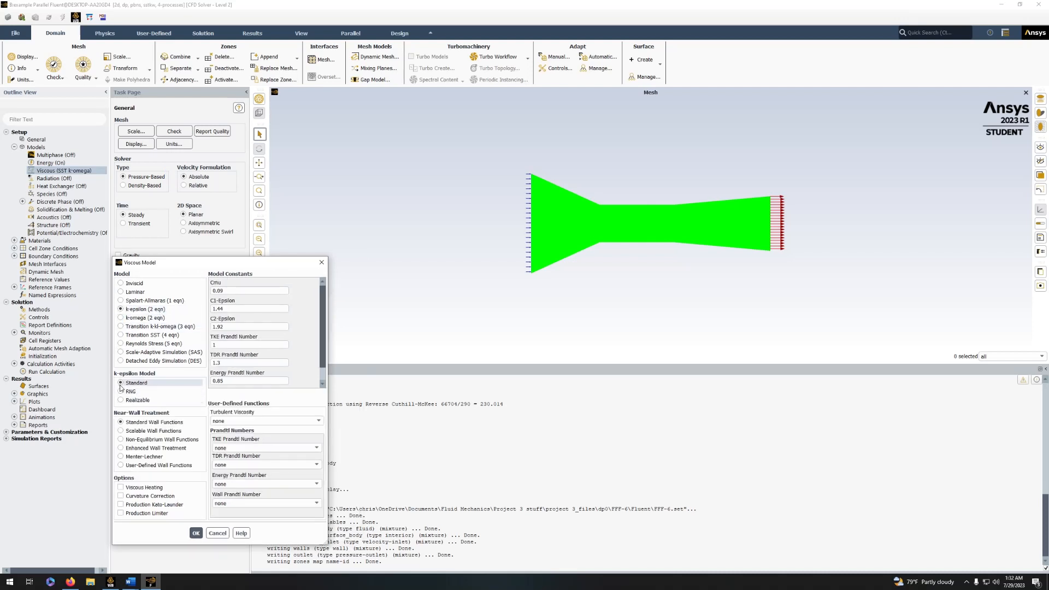
left_click(121, 448)
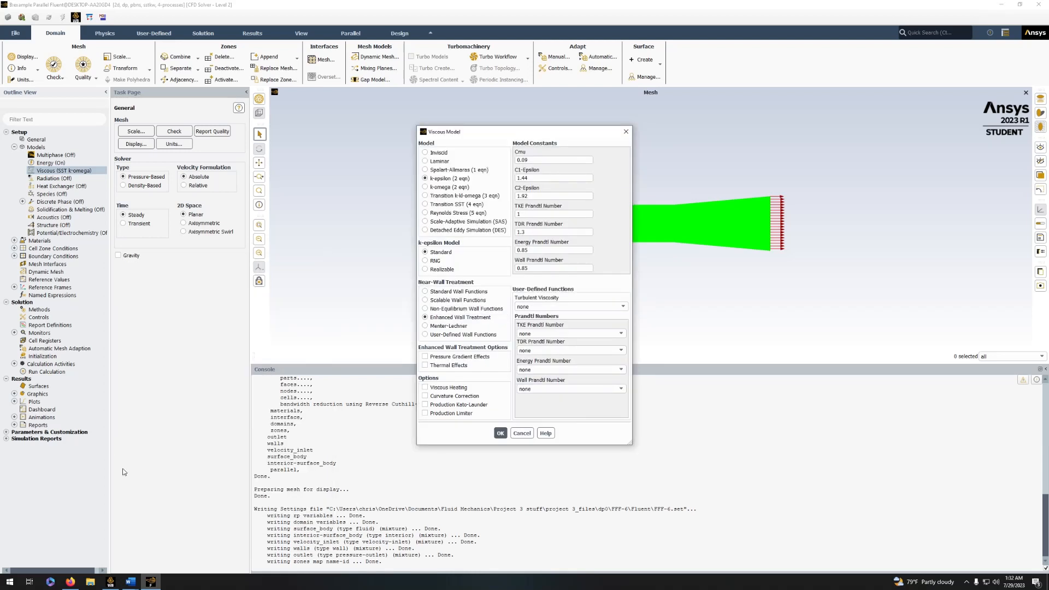
left_click(425, 358)
left_click(425, 364)
left_click(502, 435)
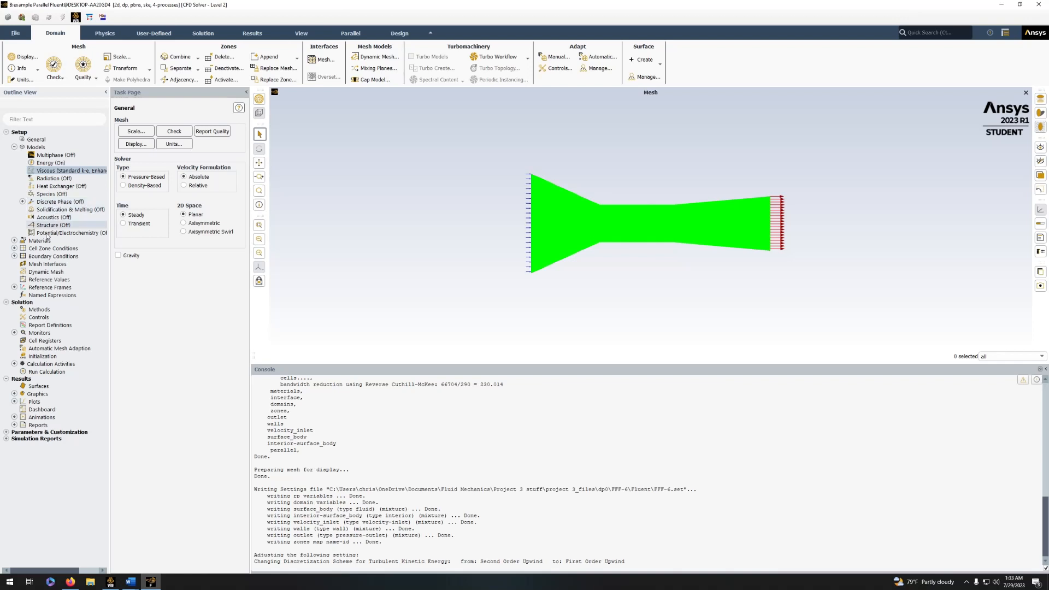
Set the viscosity of the fluid material air to sutherland using the Two Coefficient Method.
left_click(15, 240)
left_click(23, 248)
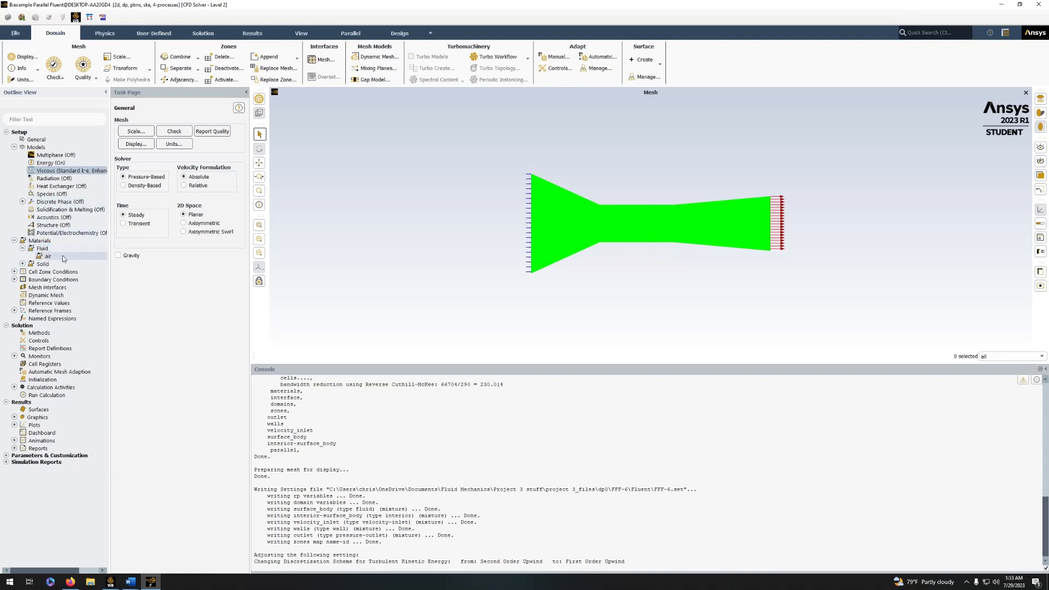
double_click(48, 256)
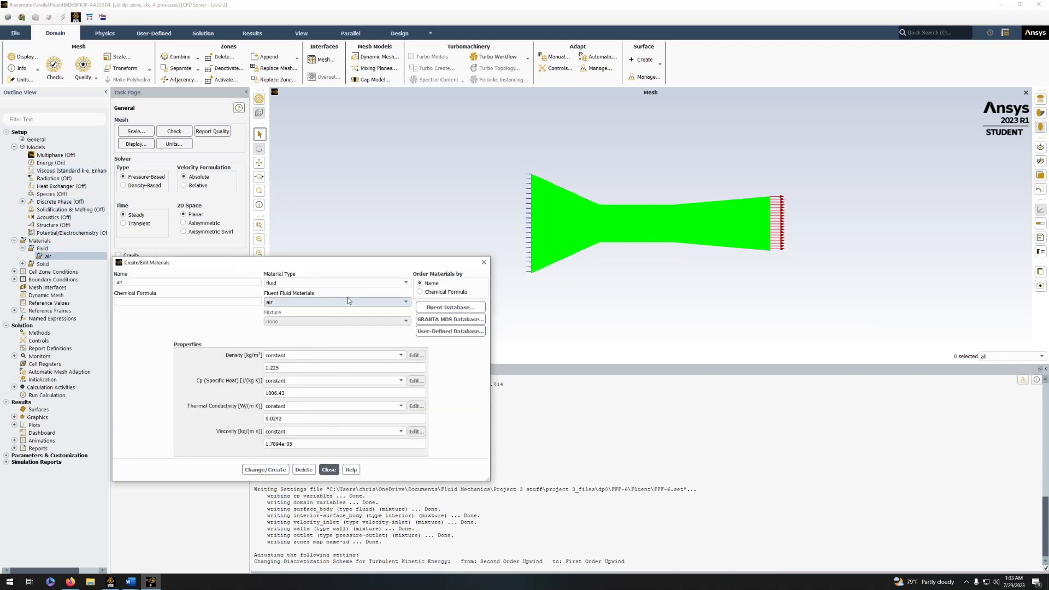
left_click(402, 356)
left_click(403, 356)
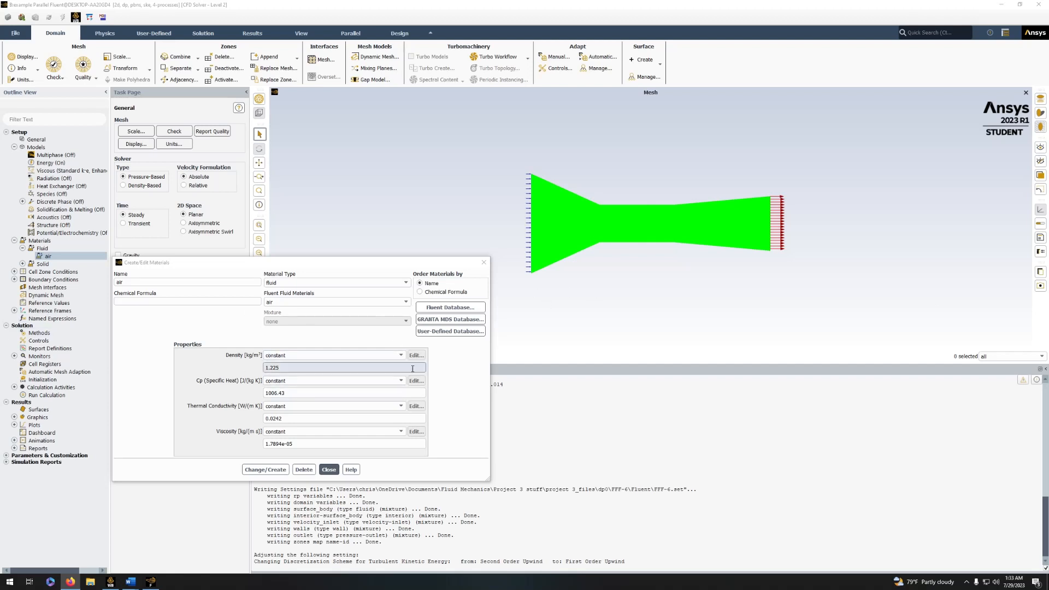
left_click(405, 432)
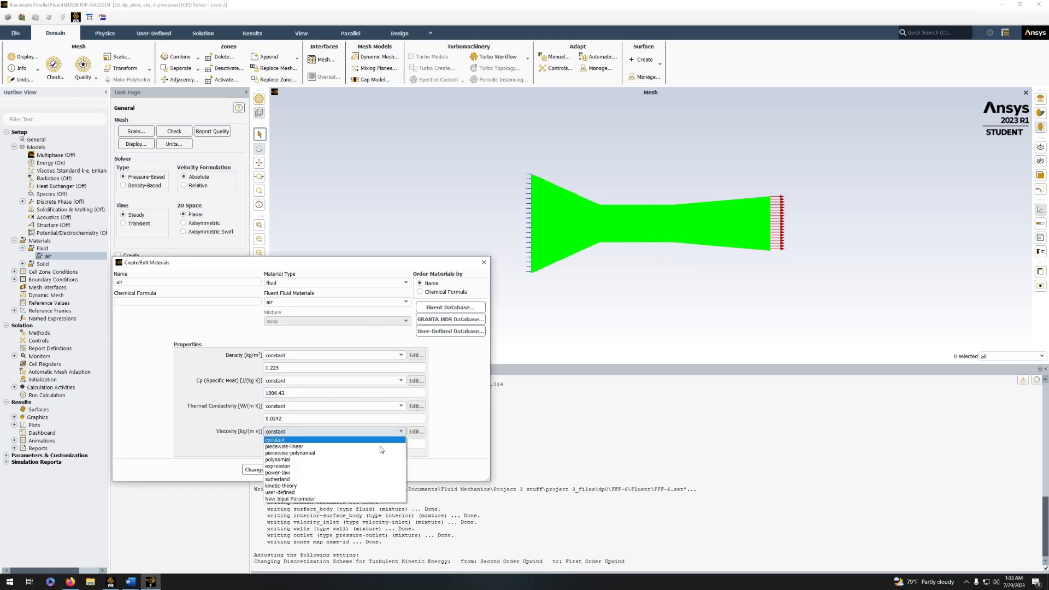
left_click(338, 479)
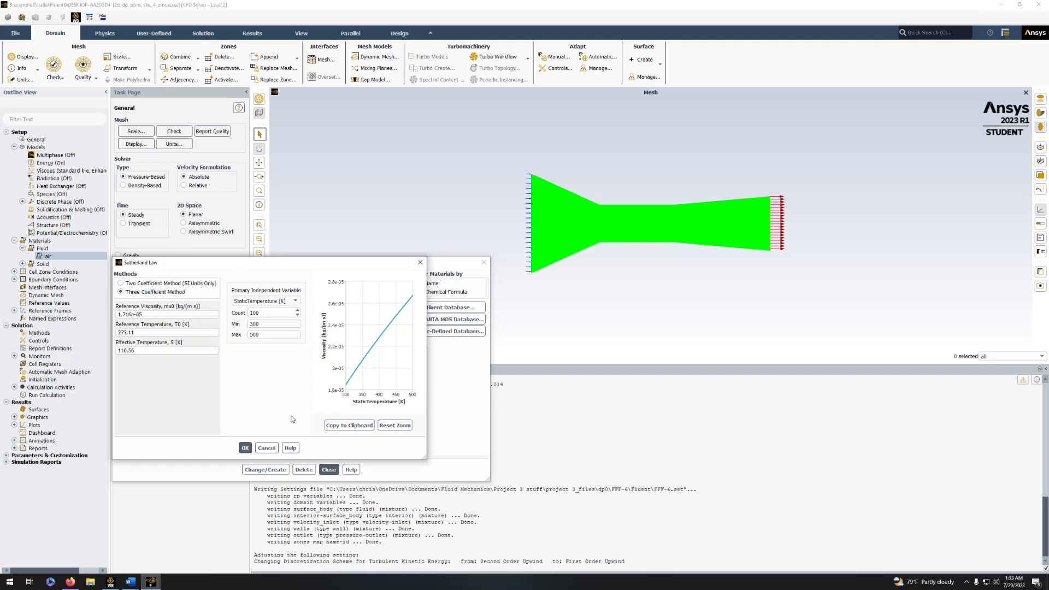
left_click(121, 283)
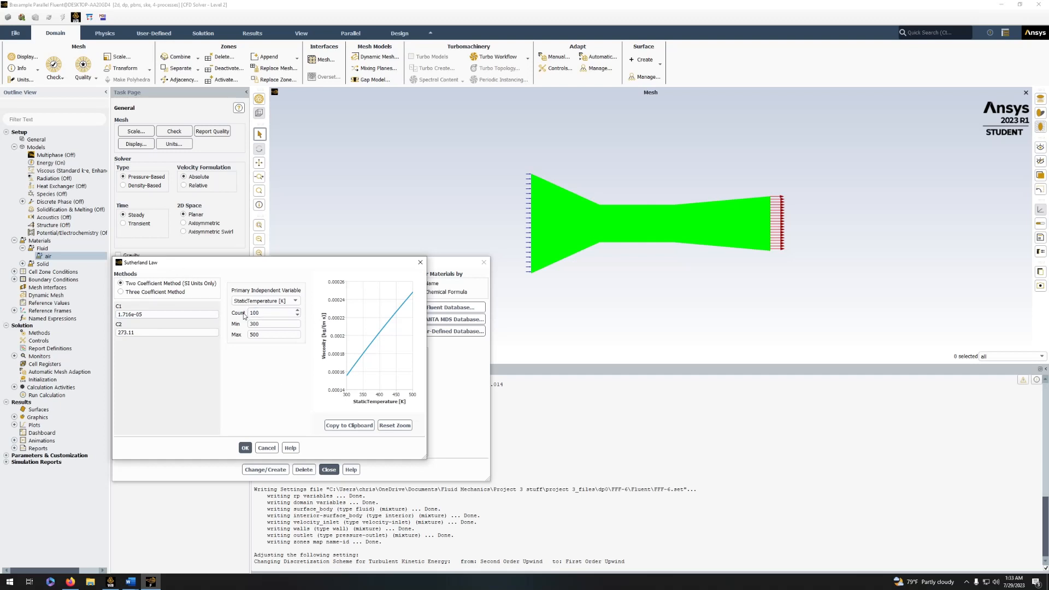
left_click(244, 448)
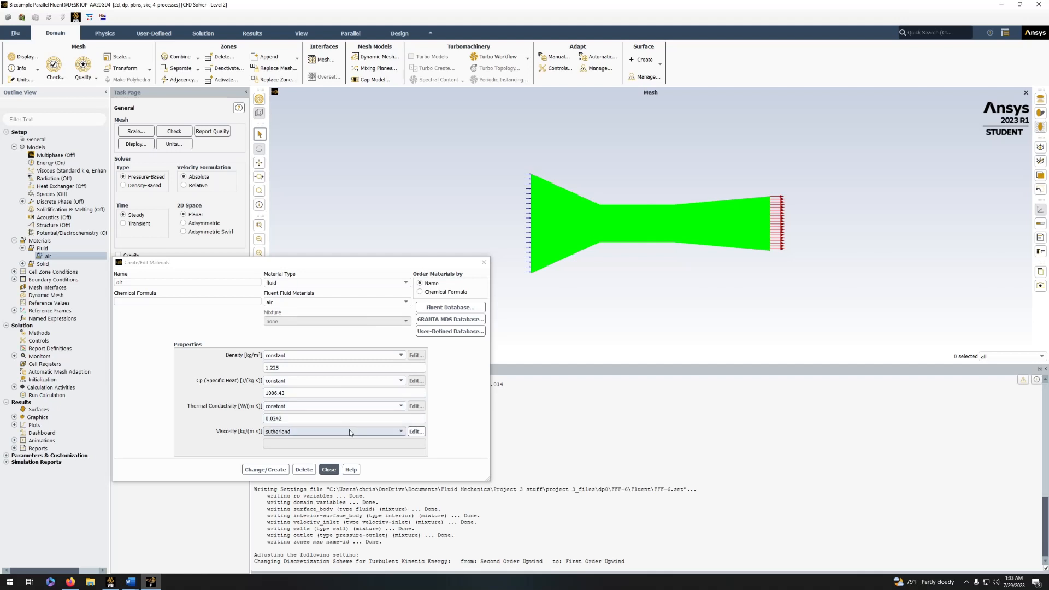
left_click(402, 354)
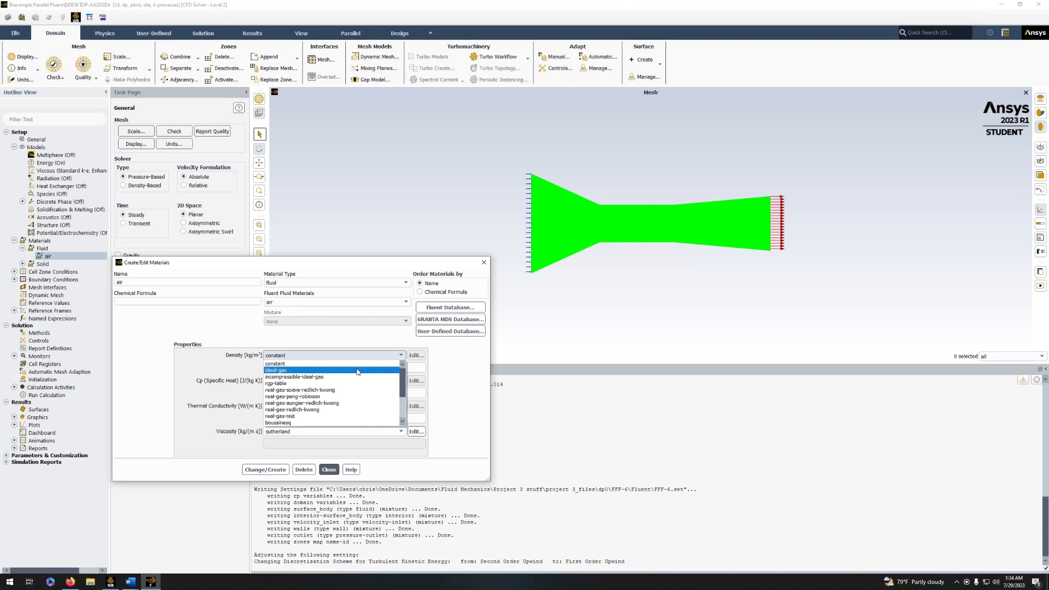
left_click(219, 321)
left_click(405, 284)
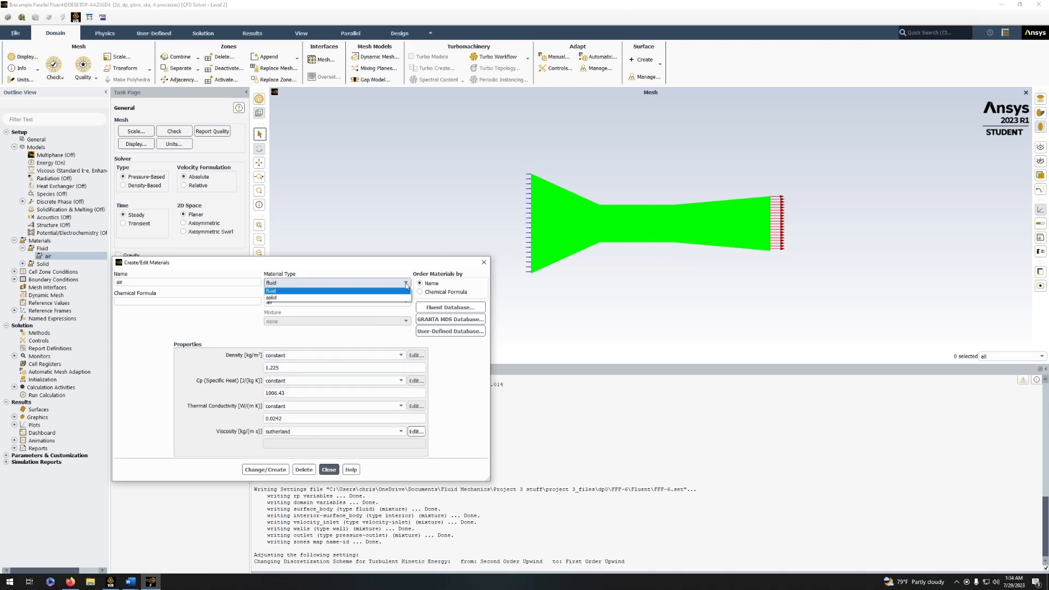
left_click(406, 284)
left_click(405, 301)
left_click(251, 309)
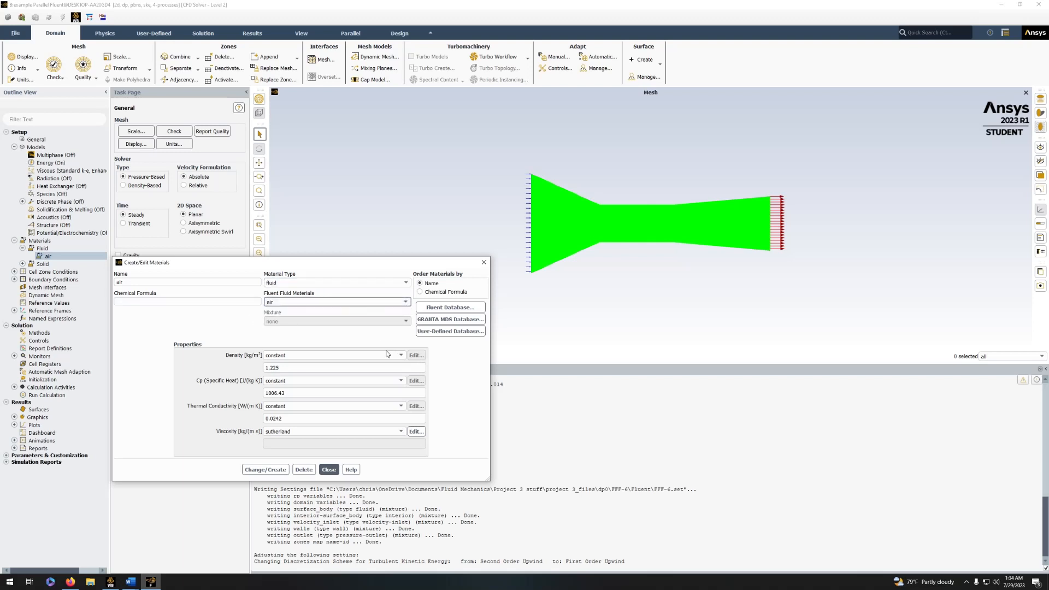
left_click(387, 354)
left_click(387, 353)
left_click(399, 381)
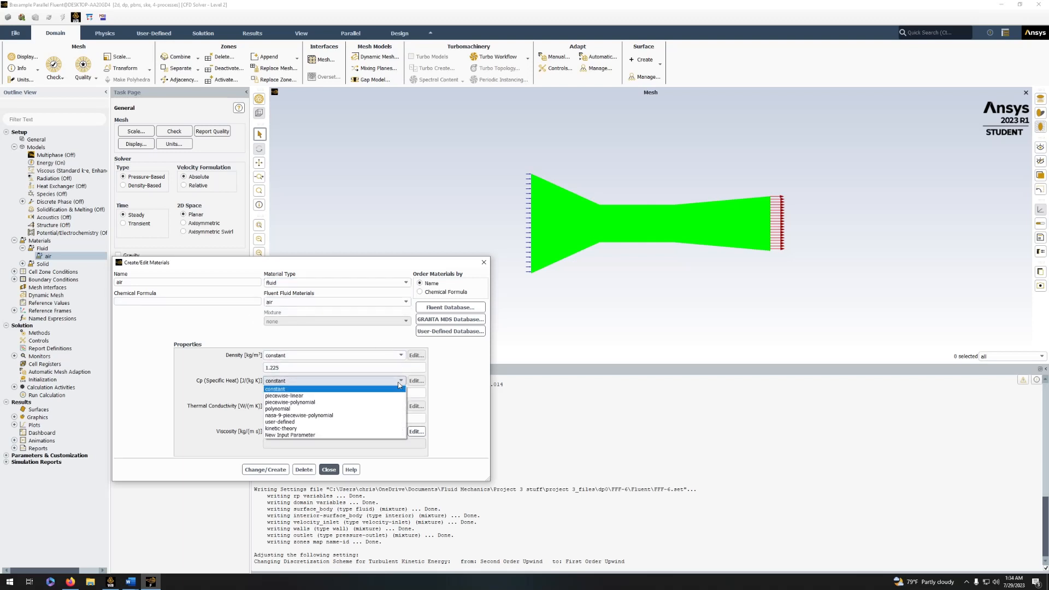
left_click(399, 382)
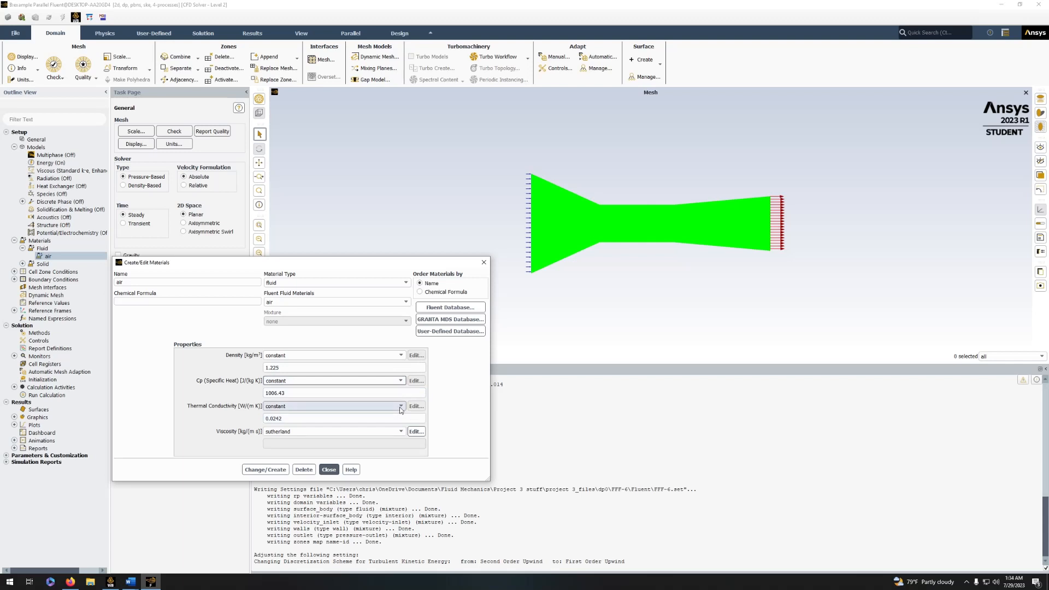
left_click(400, 407)
left_click(400, 408)
Set the density of the fluid material air to ideal-gas and apply the material change.
left_click(363, 355)
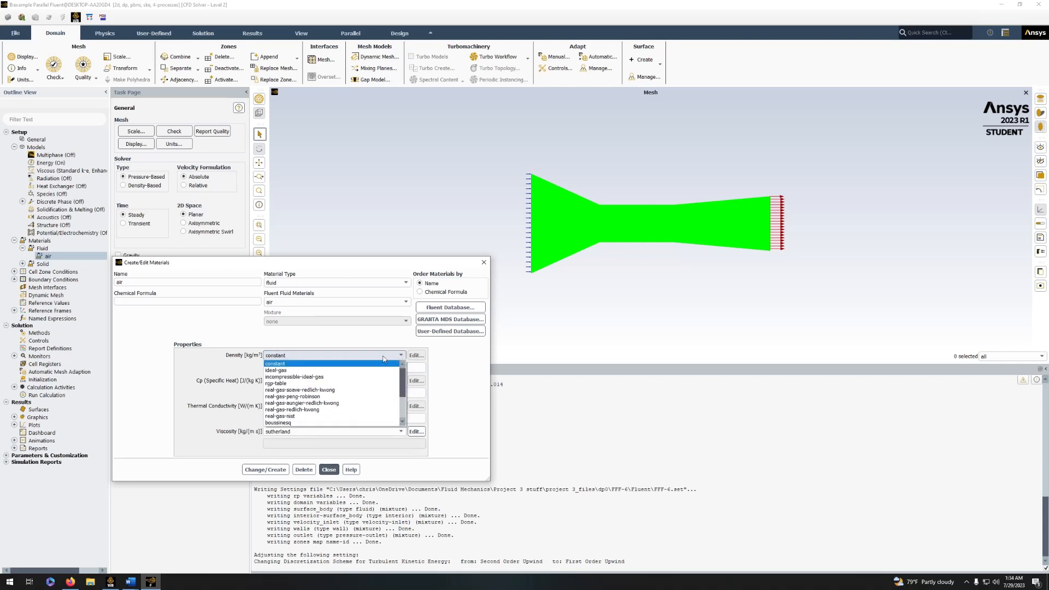
left_click(351, 370)
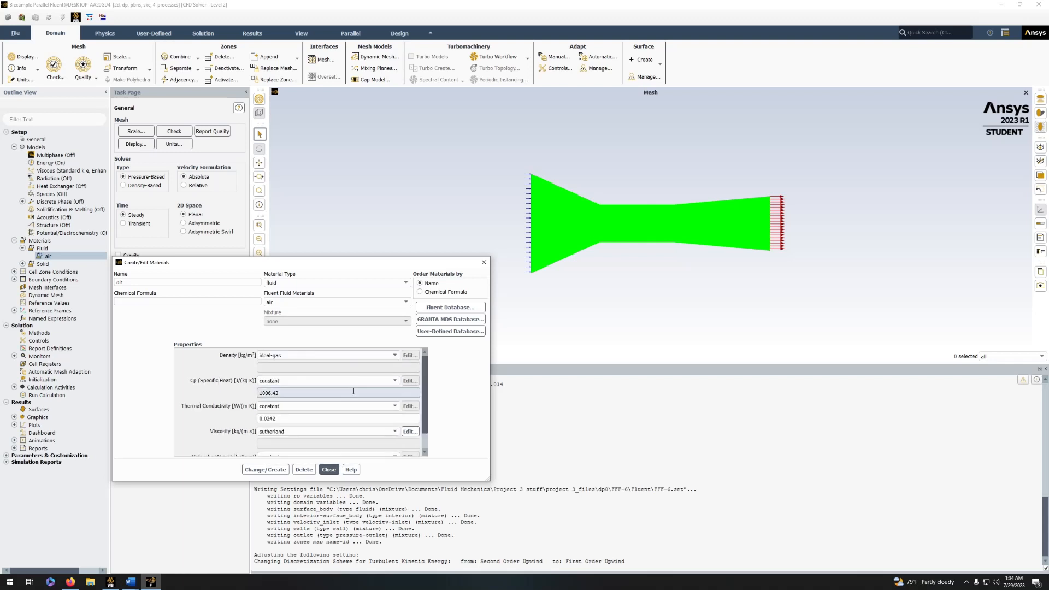
scroll(354, 391, "down", 2)
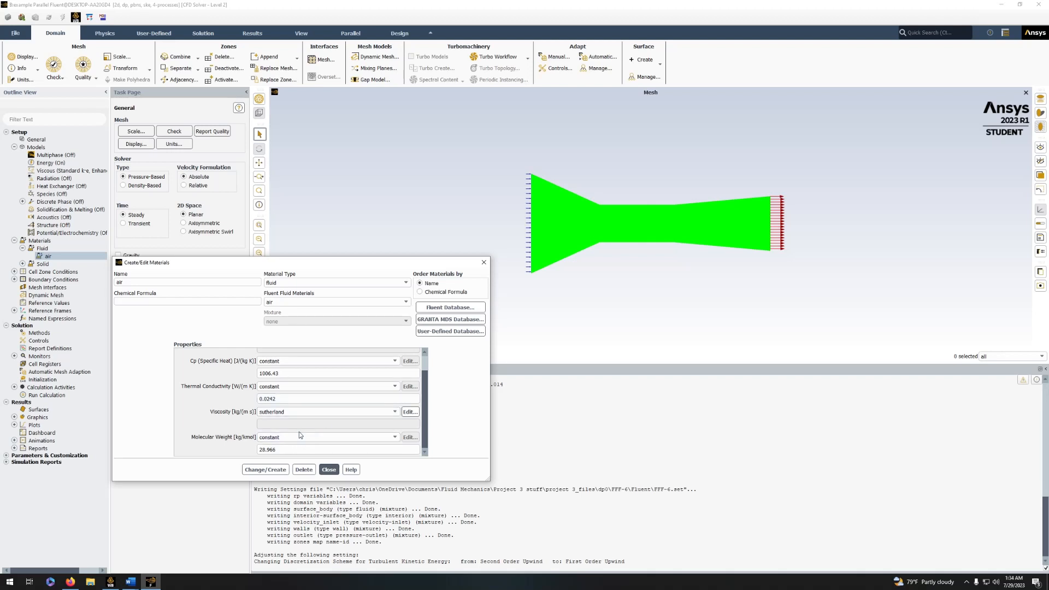
scroll(322, 413, "up", 1)
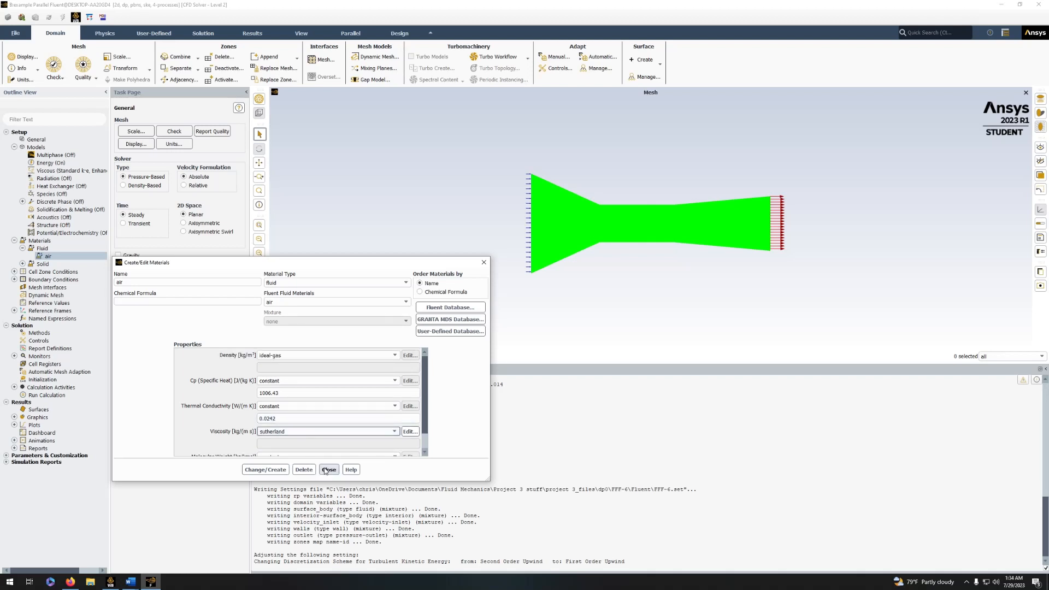
left_click(264, 469)
left_click(330, 471)
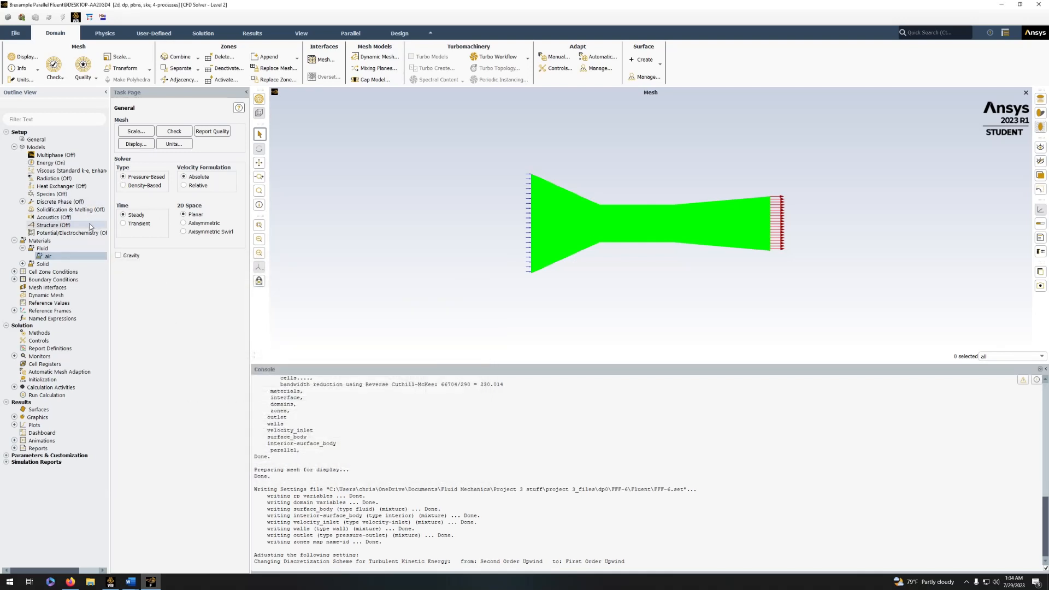
Set the velocity magnitude of the velocity_inlet boundary to 10 m/s and check the momentum conditions of the walls boundary.
left_click(22, 263)
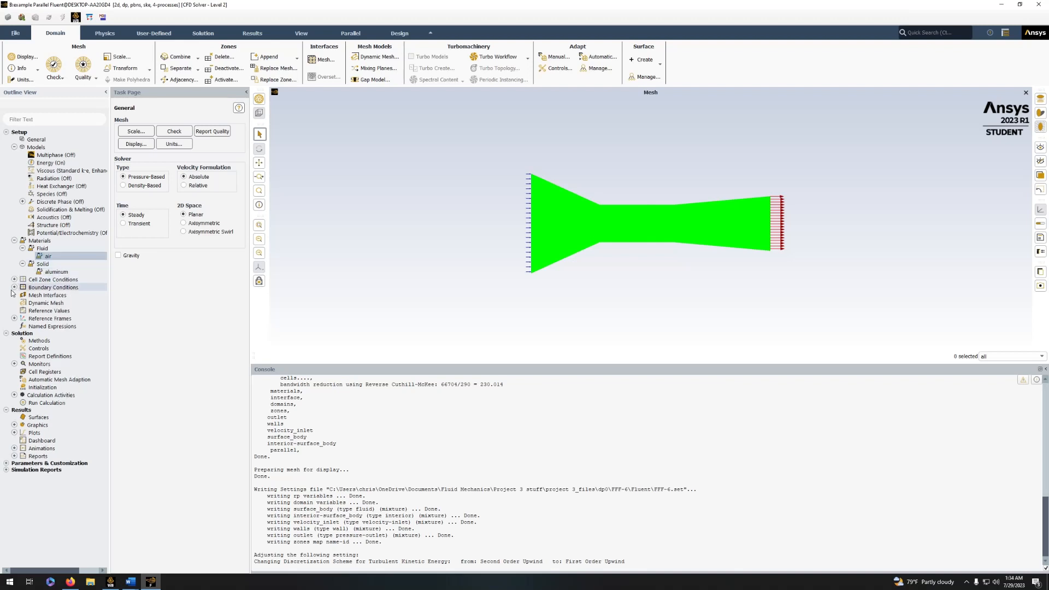
left_click(14, 288)
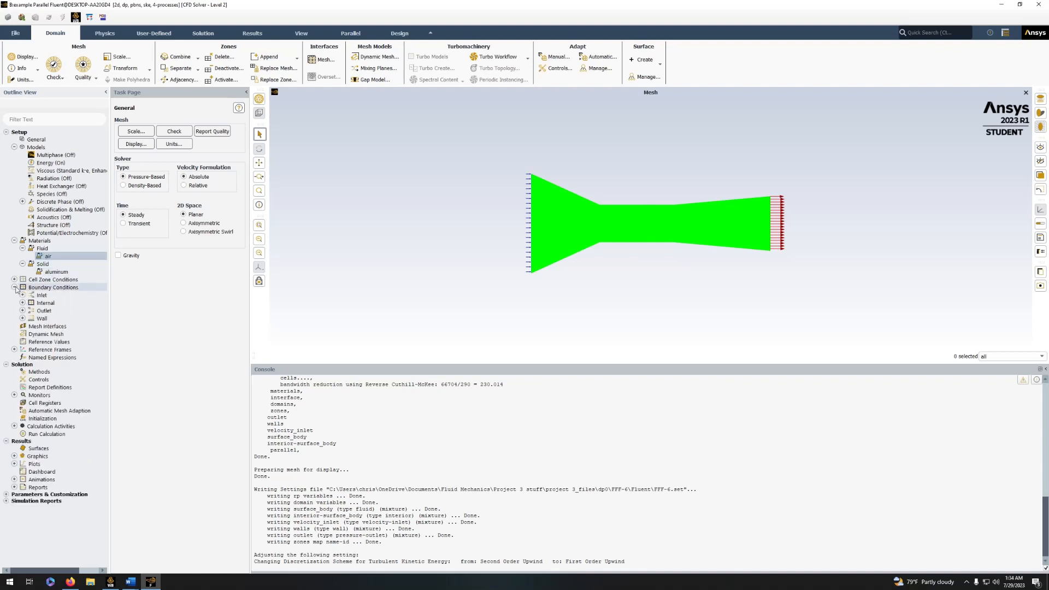
double_click(44, 296)
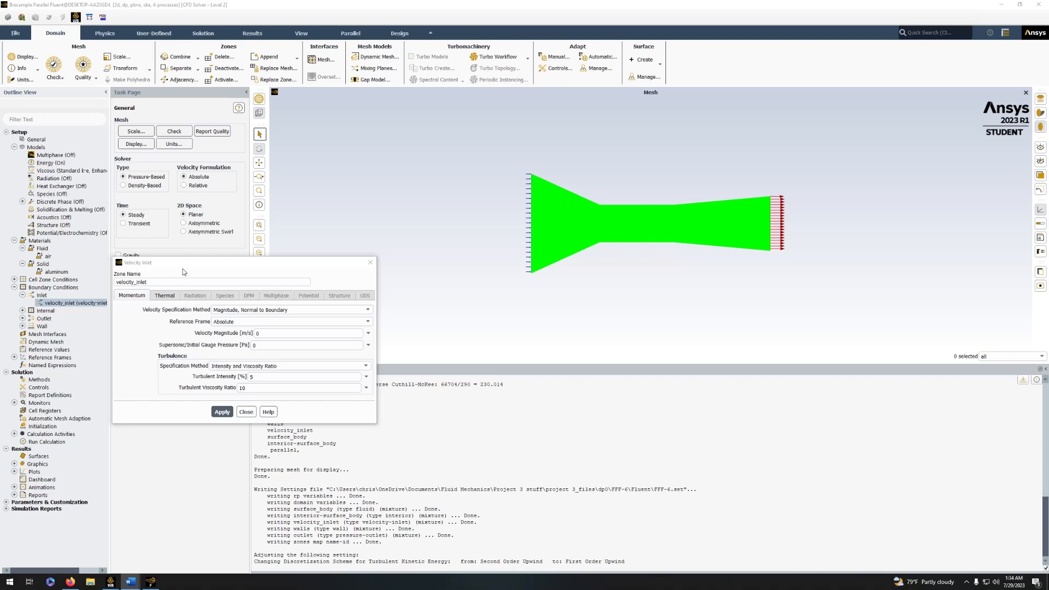
left_click(282, 335)
key("BackSpace")
type("10")
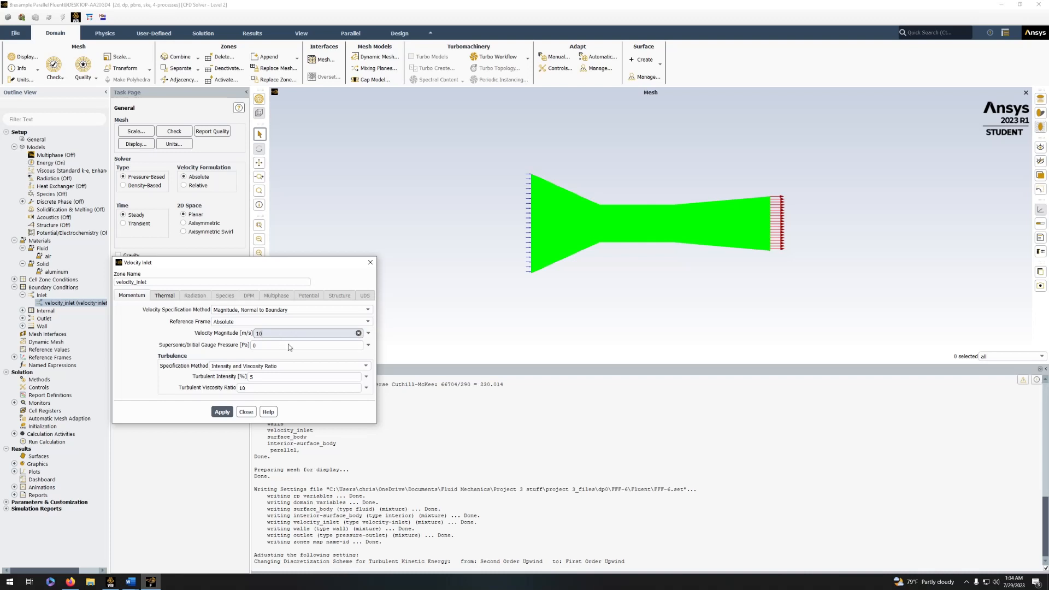
left_click(224, 414)
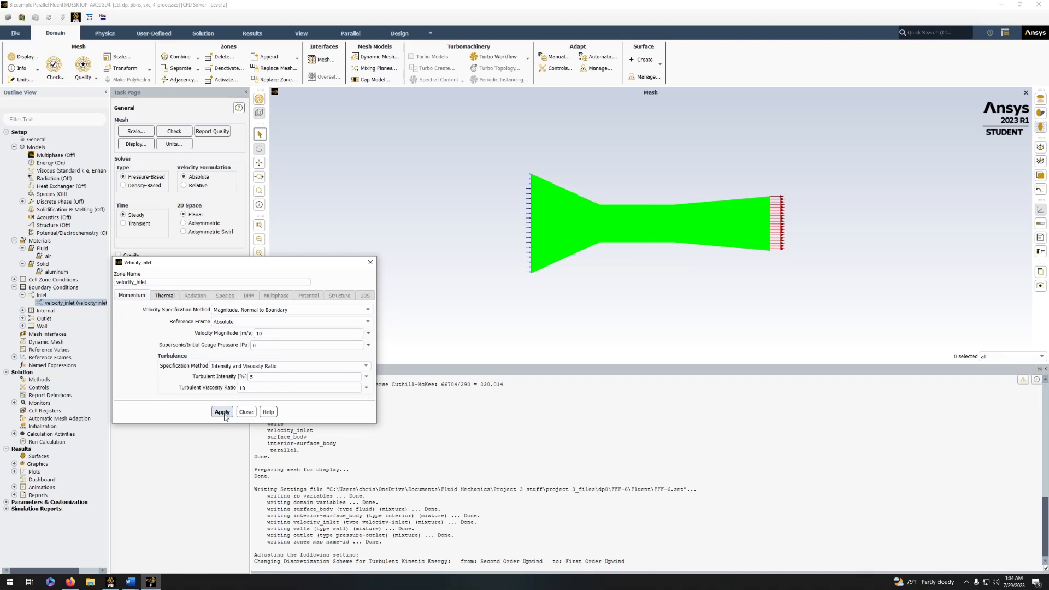
left_click(246, 412)
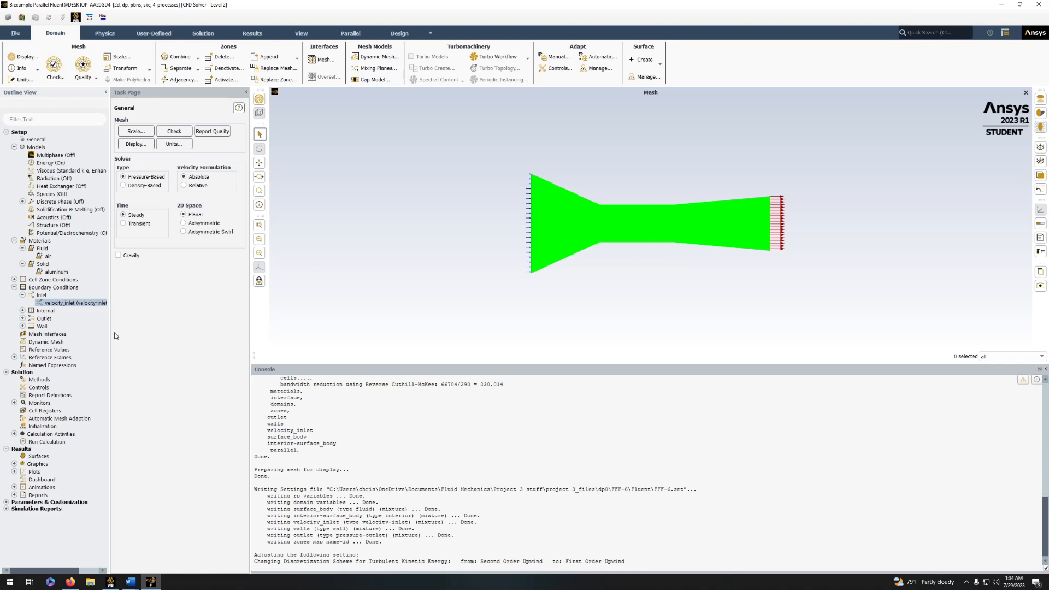
double_click(42, 326)
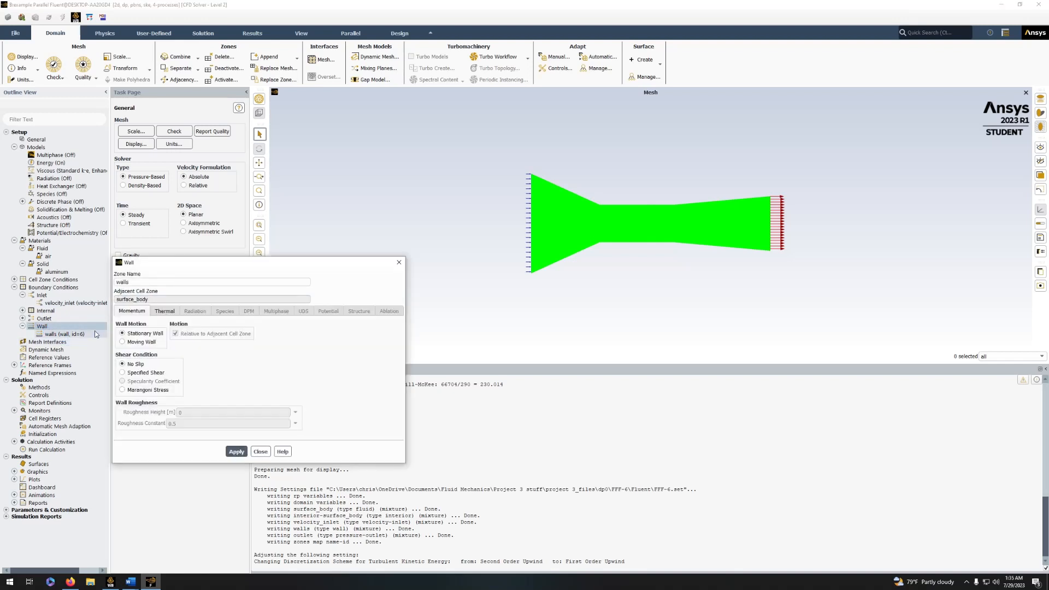
left_click(398, 263)
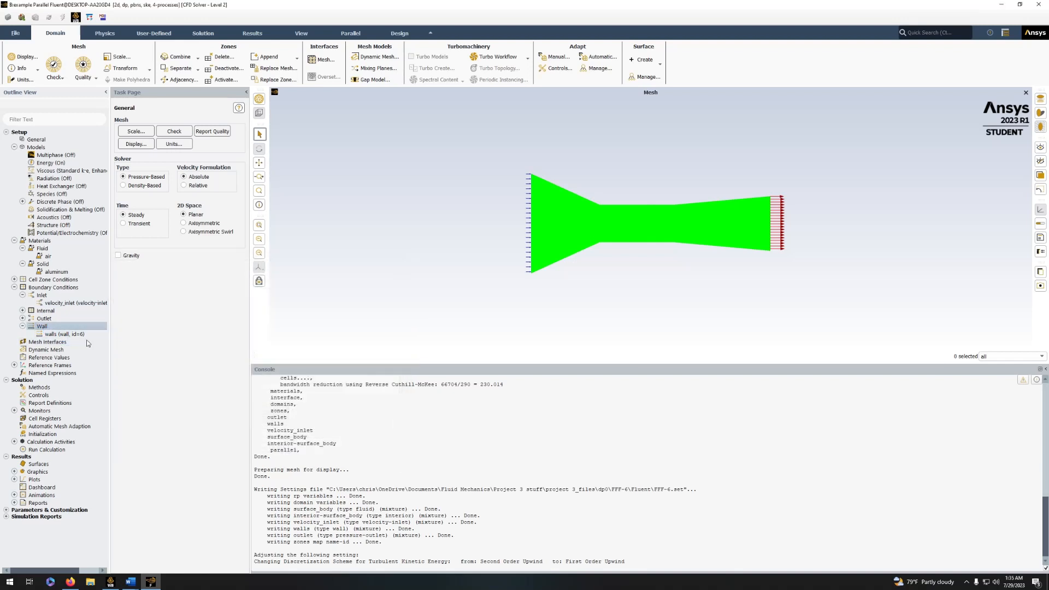
Compute the reference values from velocity_inlet, with an enthalpy of 27000 J/kg and surface_body as the reference zone.
left_click(44, 358)
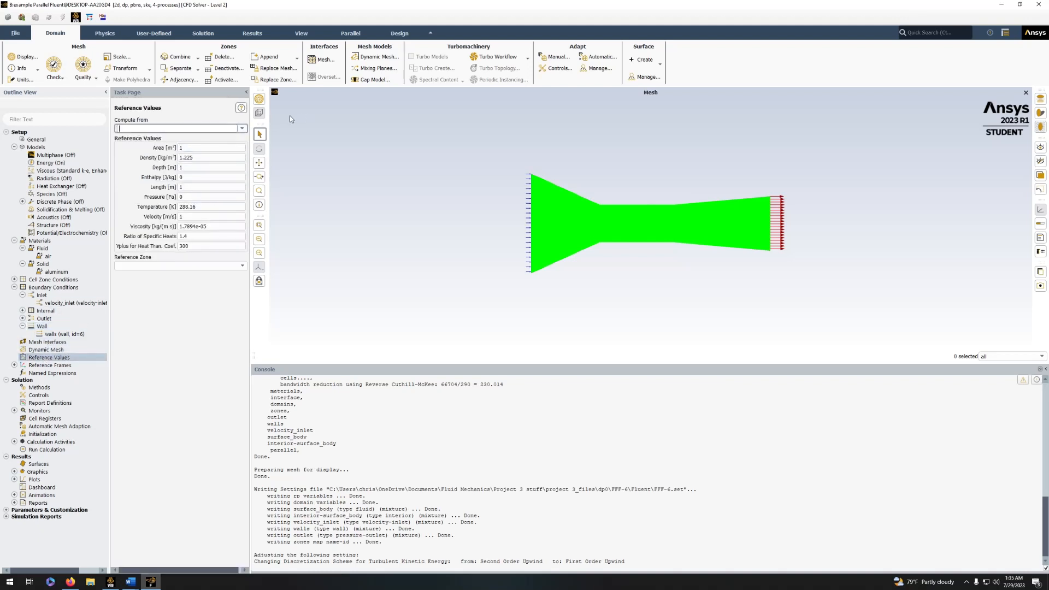
left_click(243, 129)
left_click(193, 151)
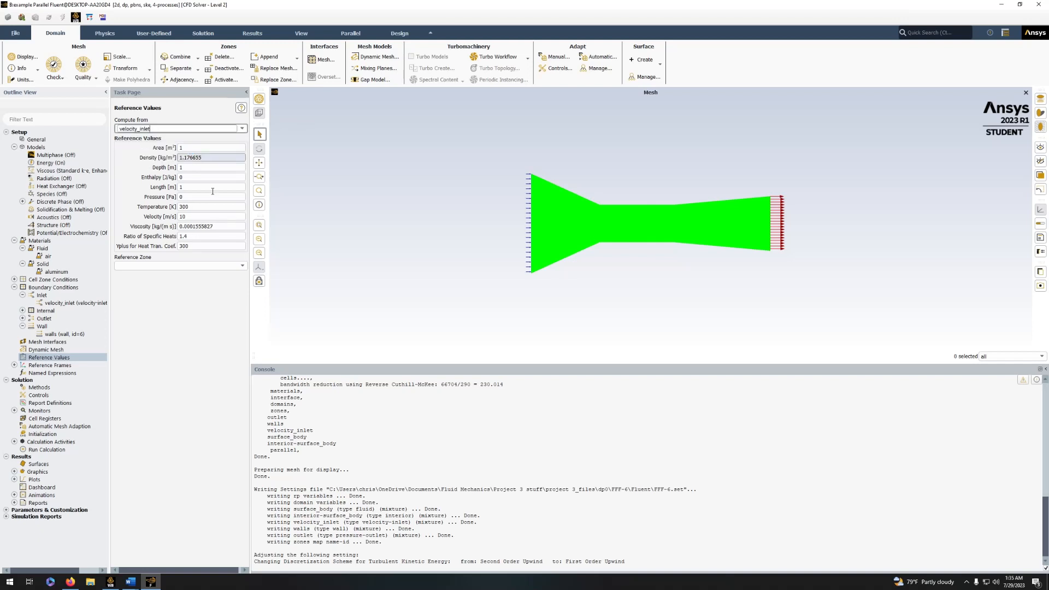
double_click(180, 177)
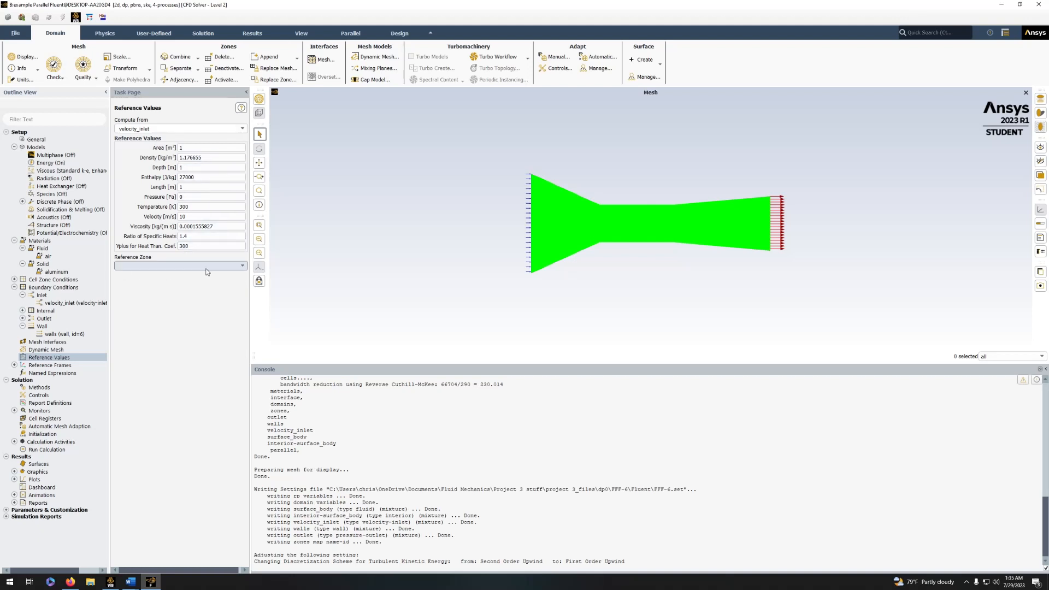
left_click(244, 266)
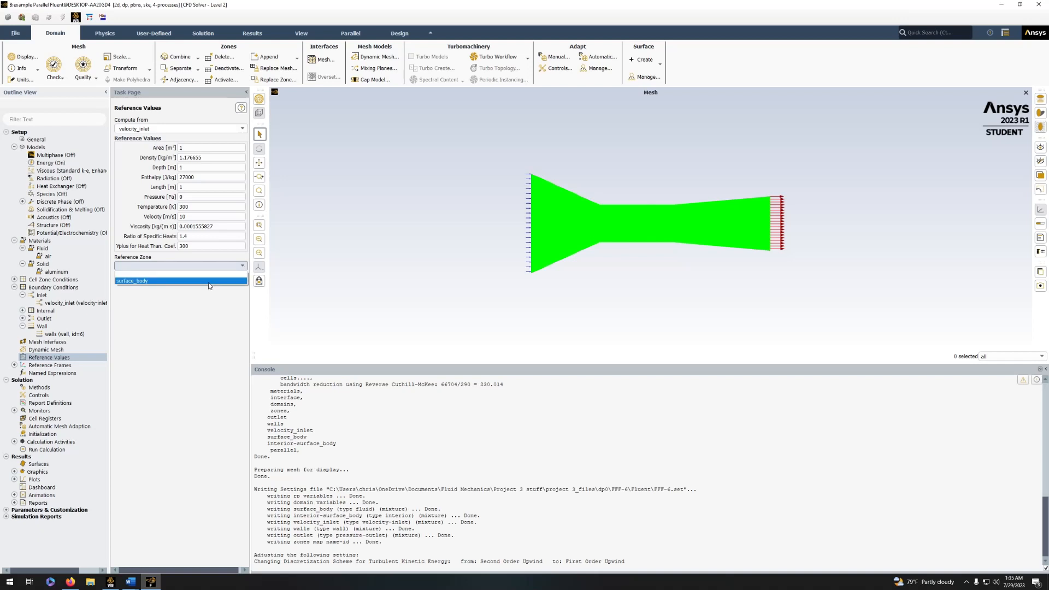
left_click(164, 276)
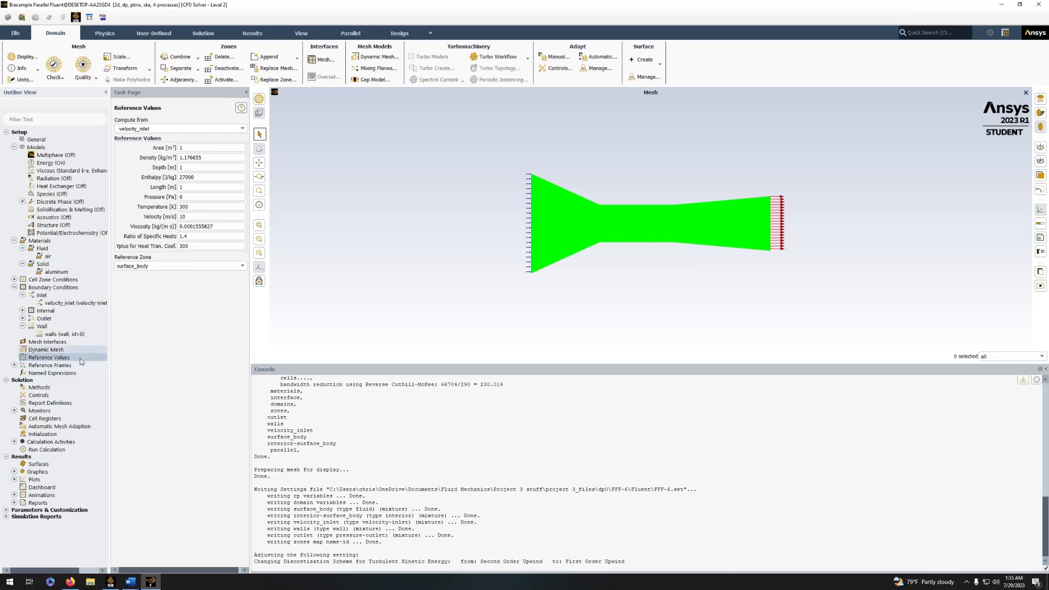
Review the solution methods and initialize the solution with Hybrid Initialization.
left_click(50, 395)
left_click(39, 387)
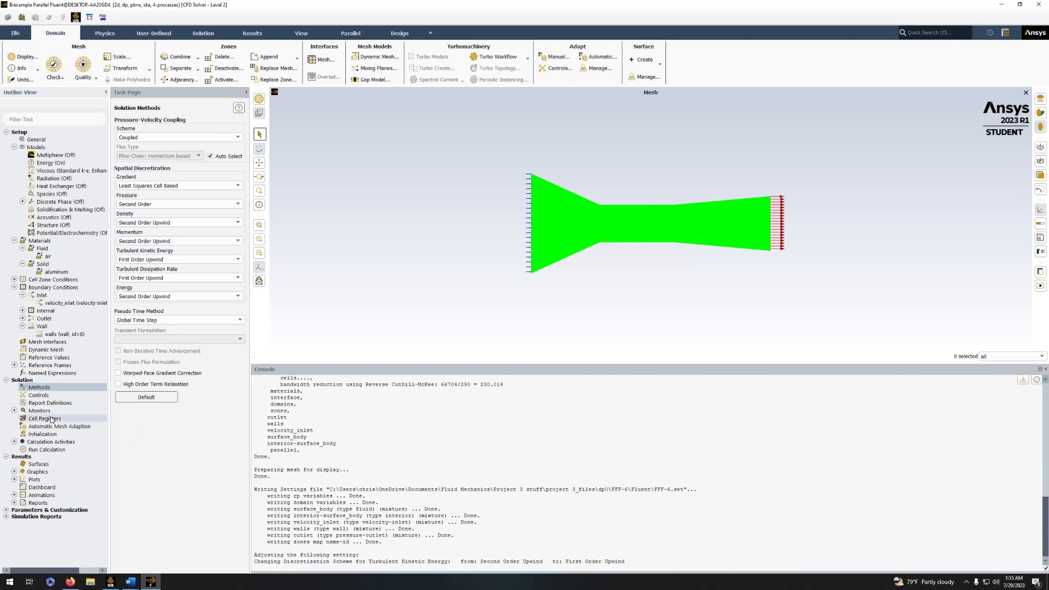
left_click(49, 441)
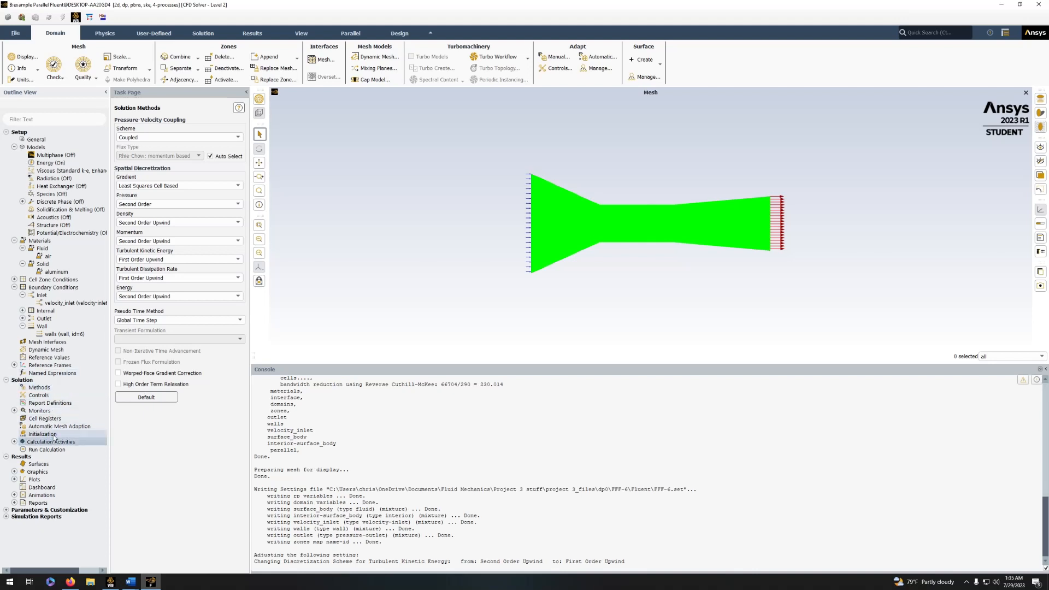
left_click(52, 434)
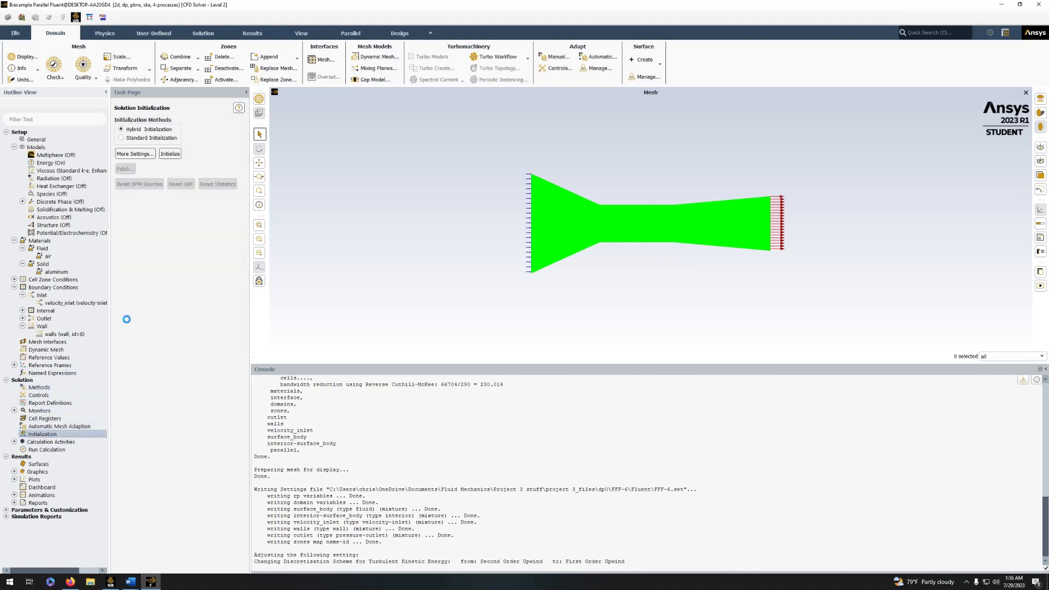
left_click(170, 154)
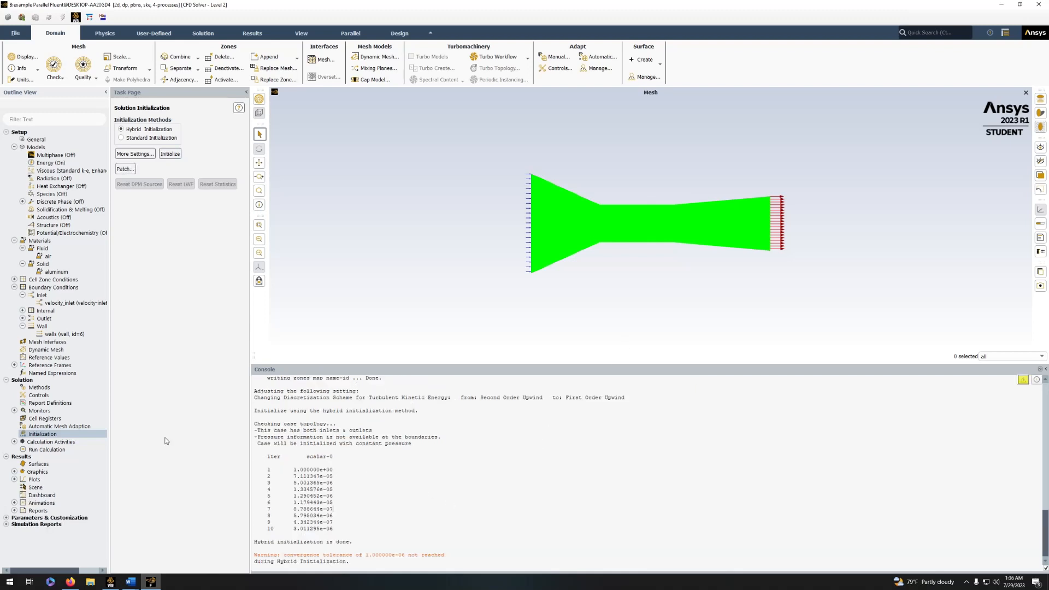
Run the calculation with the number of iterations set to 750.
left_click(51, 451)
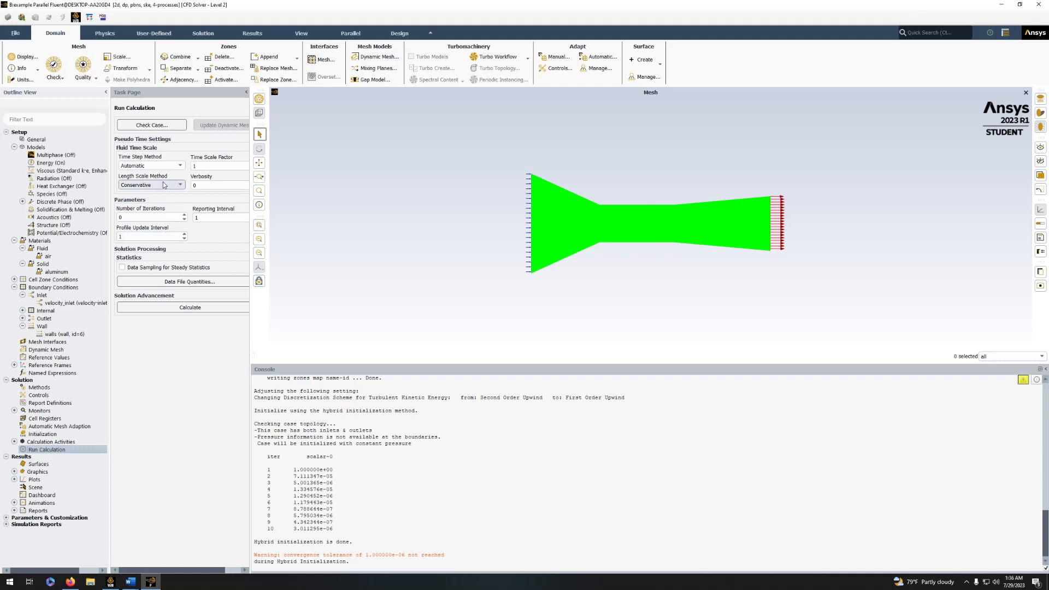
double_click(149, 217)
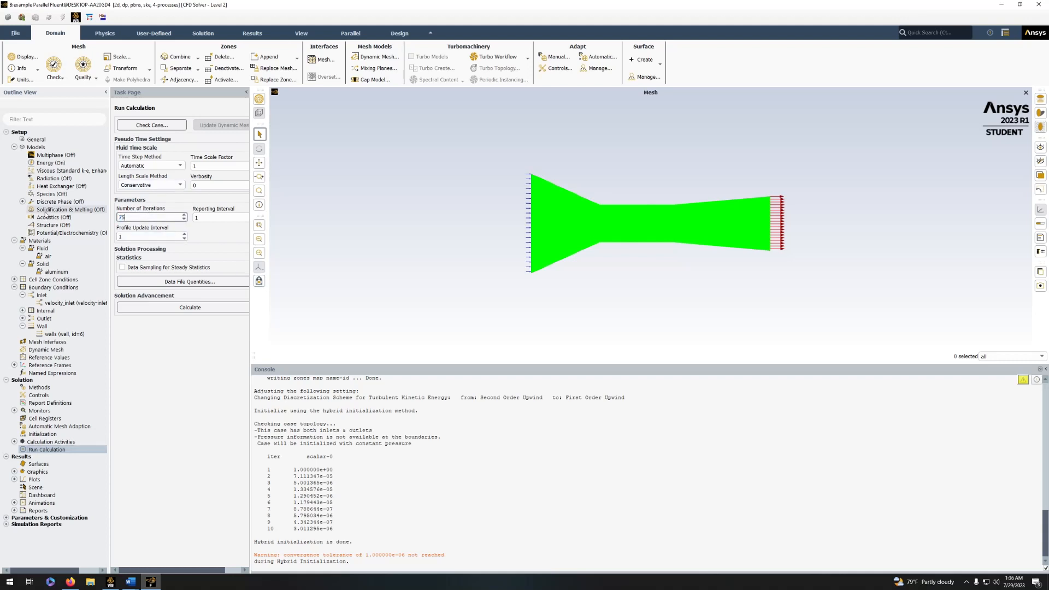
left_click(190, 309)
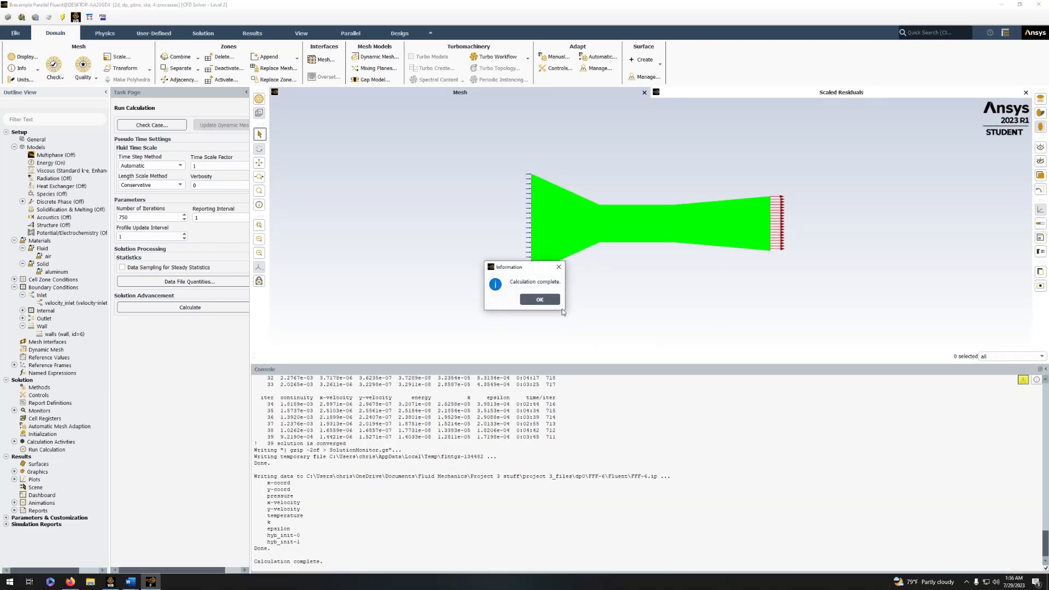
left_click(551, 302)
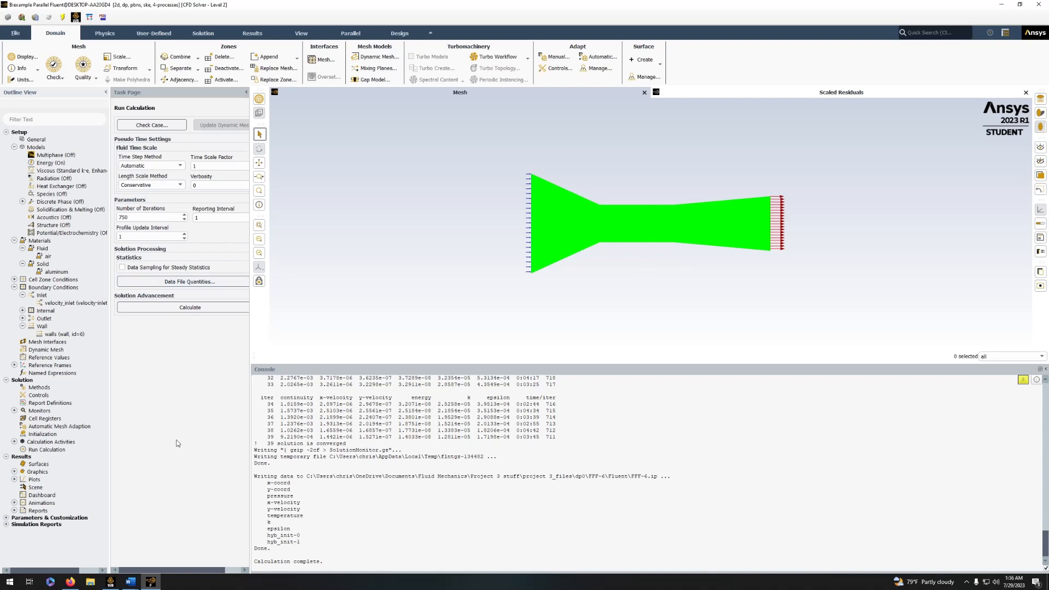
Display filled static pressure contours on the interior-surface_body, outlet, velocity_inlet and walls surfaces.
left_click(15, 472)
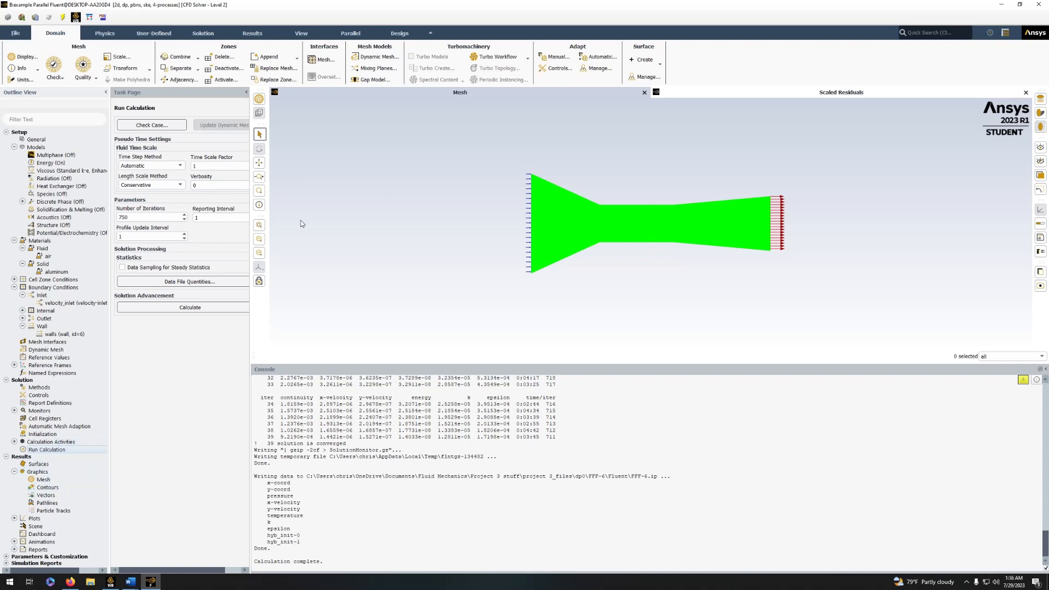
left_click(58, 490)
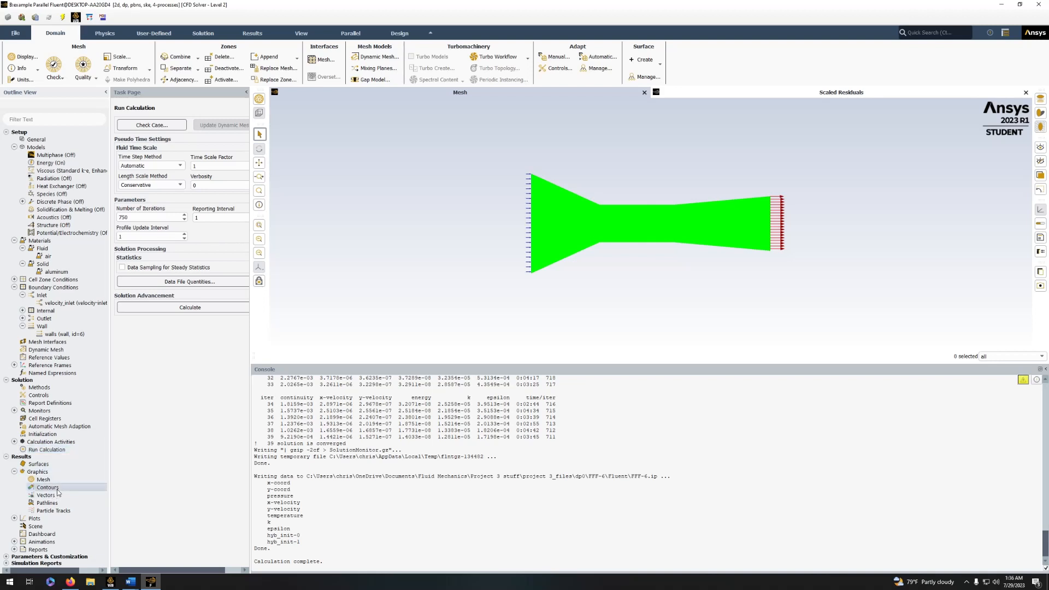
double_click(59, 490)
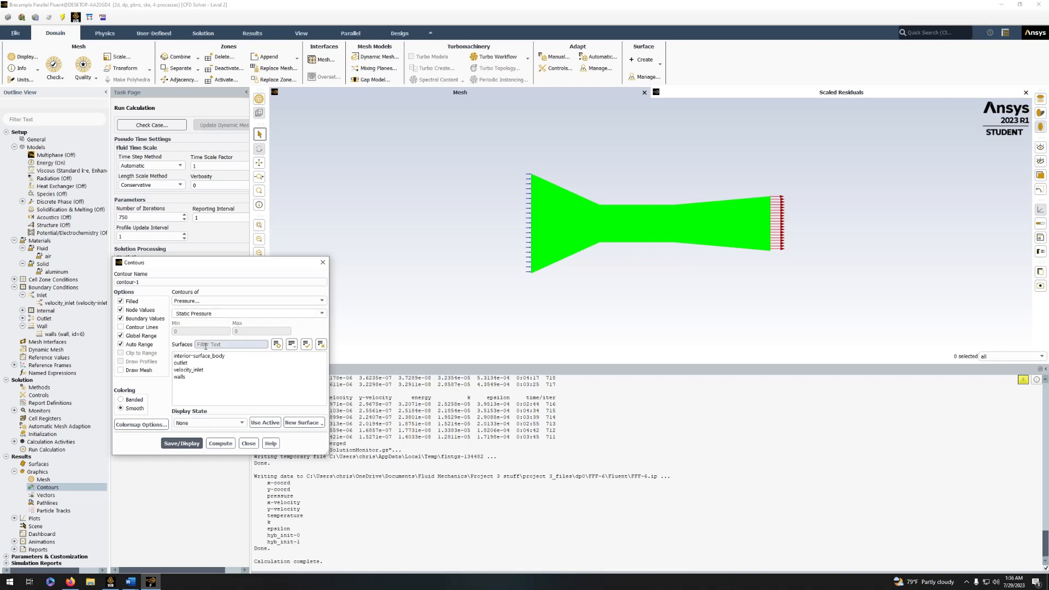
left_click_drag(203, 355, 204, 378)
left_click(181, 443)
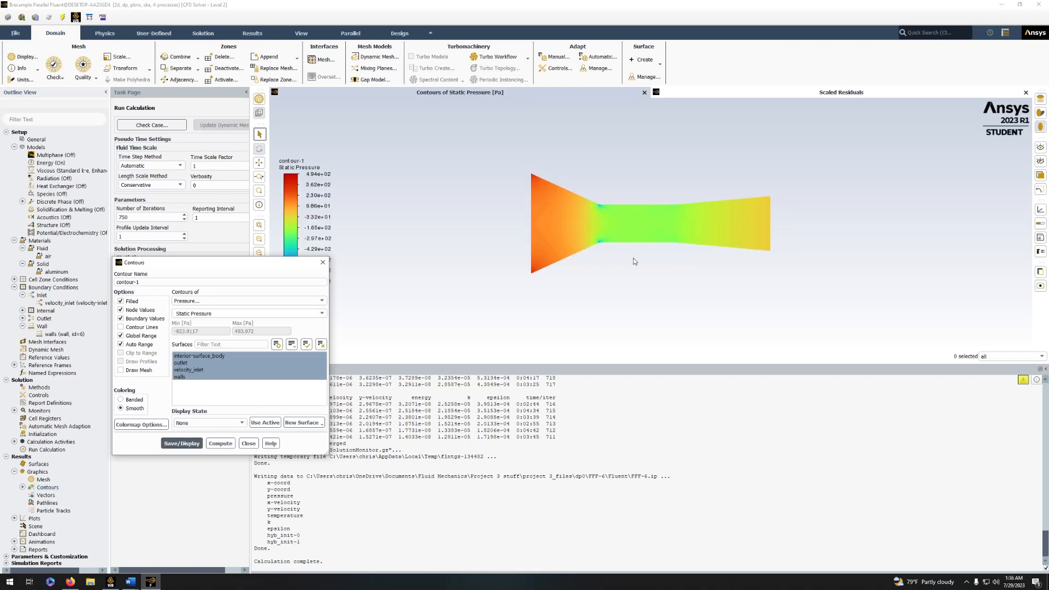
Create and display a second filled contour of Total Pressure on the interior-surface_body, outlet, velocity_inlet and walls surfaces.
left_click_drag(289, 266, 242, 271)
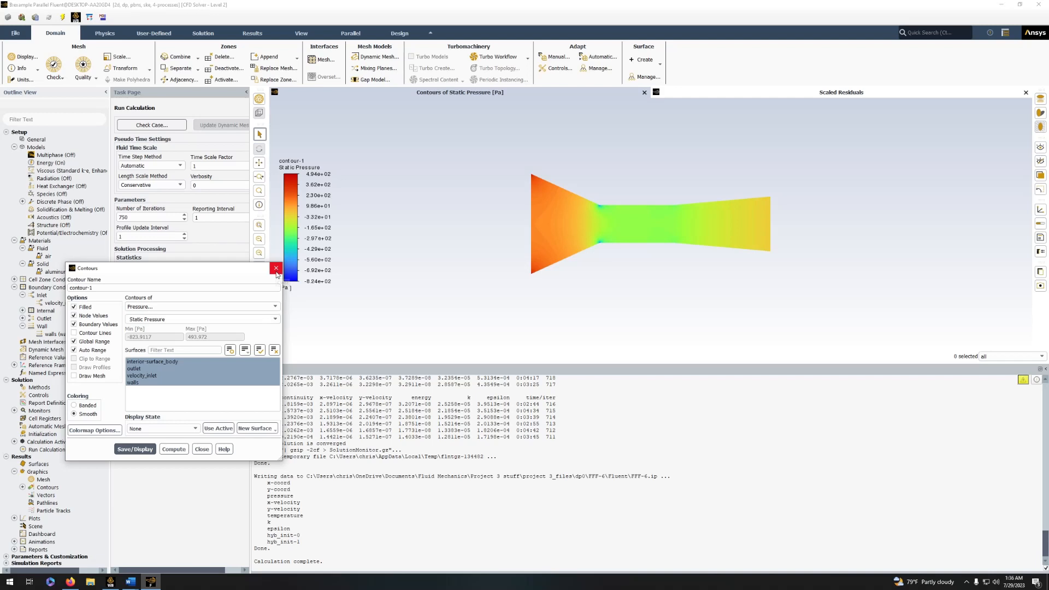
left_click(276, 268)
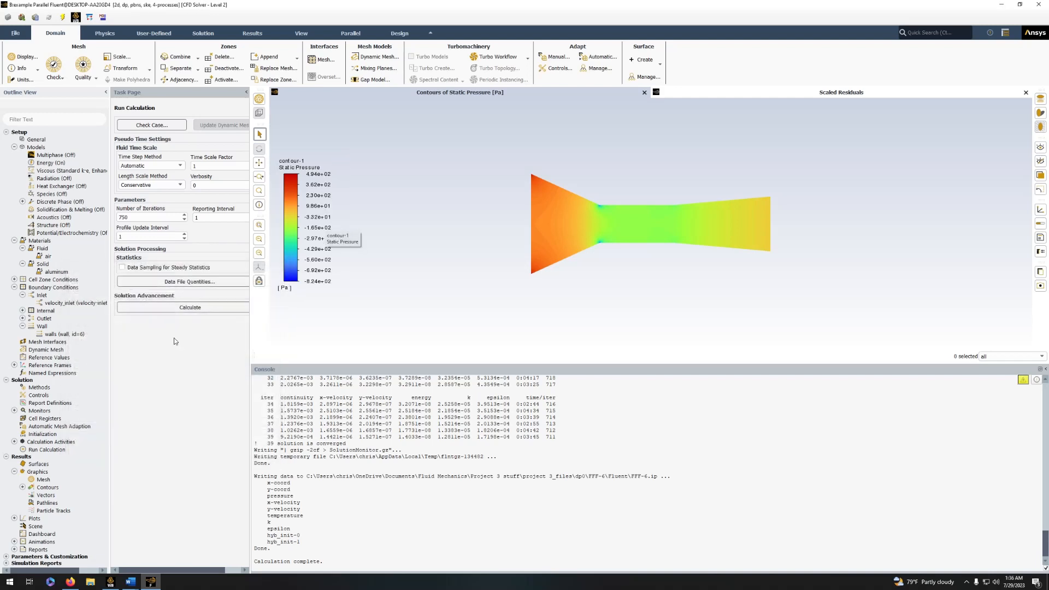
right_click(48, 490)
left_click(52, 494)
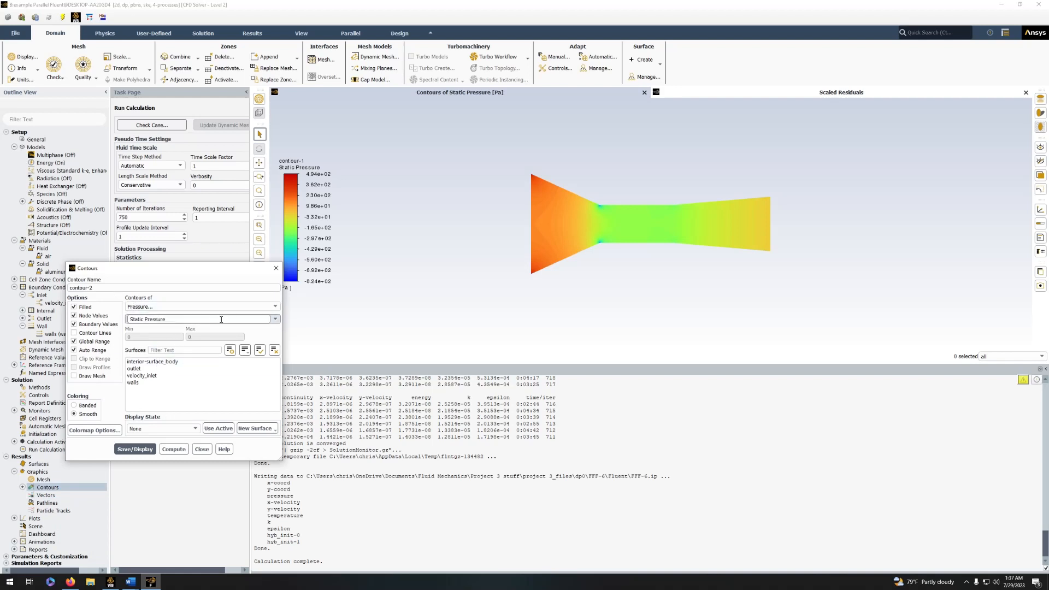
left_click(274, 320)
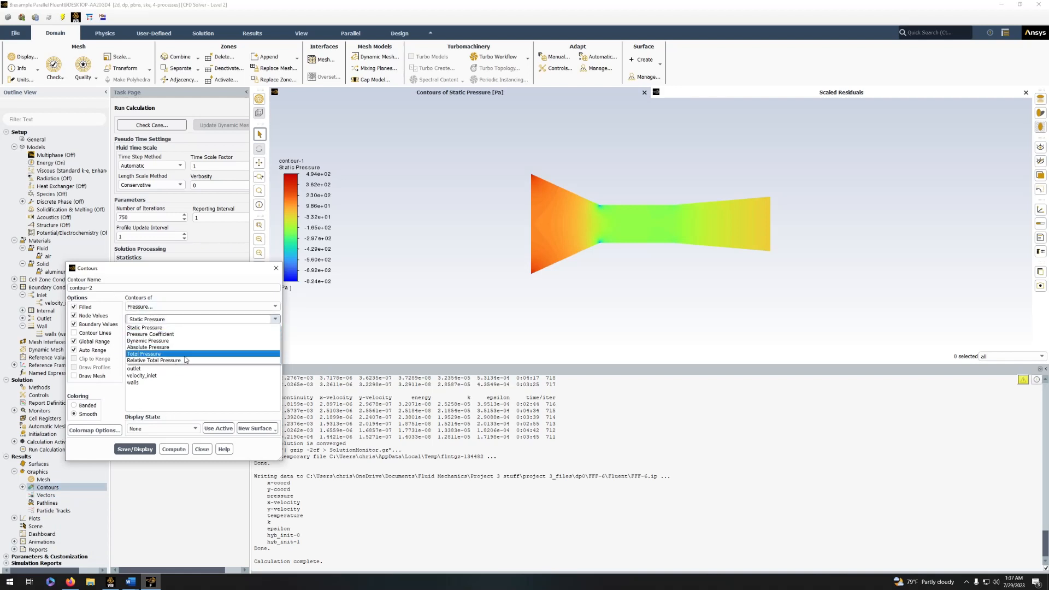
left_click(159, 353)
left_click(165, 362)
left_click(155, 368)
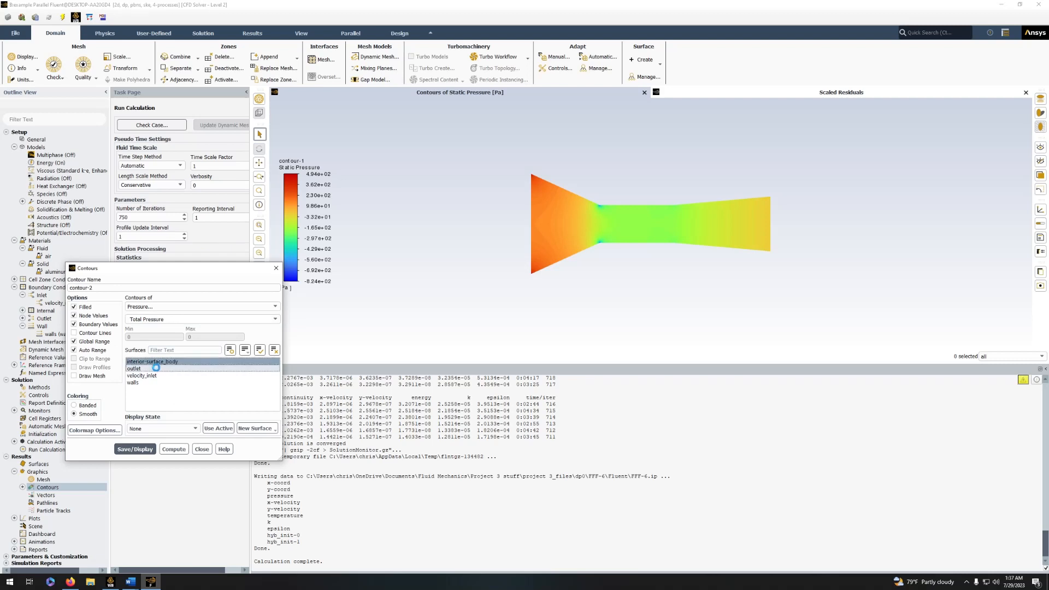
left_click(146, 376)
left_click(148, 383)
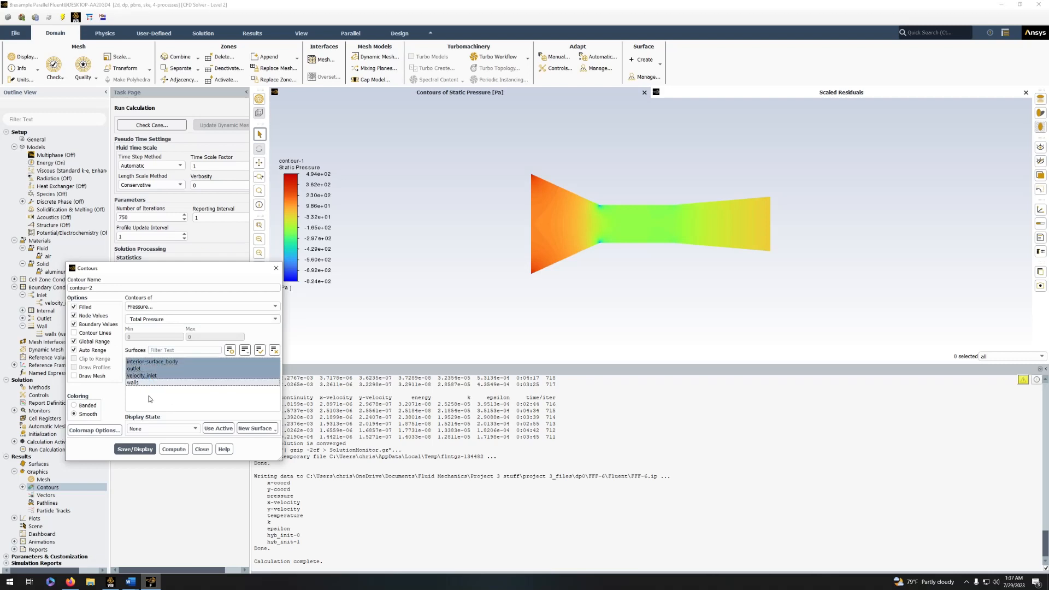
left_click(131, 449)
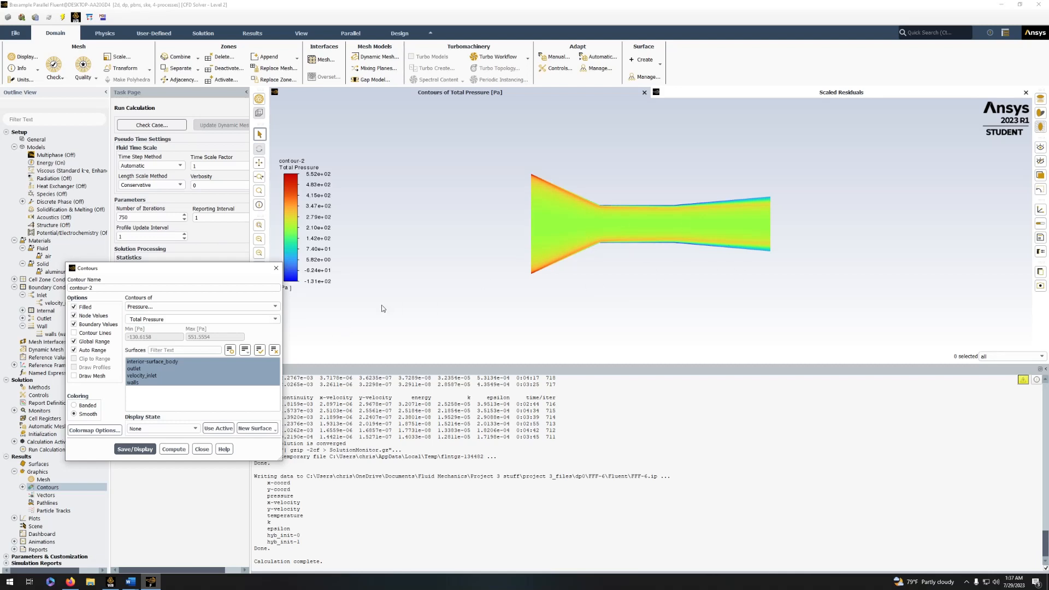
Create and display a separate new filled contour of Dynamic Pressure on all four surfaces, leaving the total pressure contour saved as it is.
left_click(271, 319)
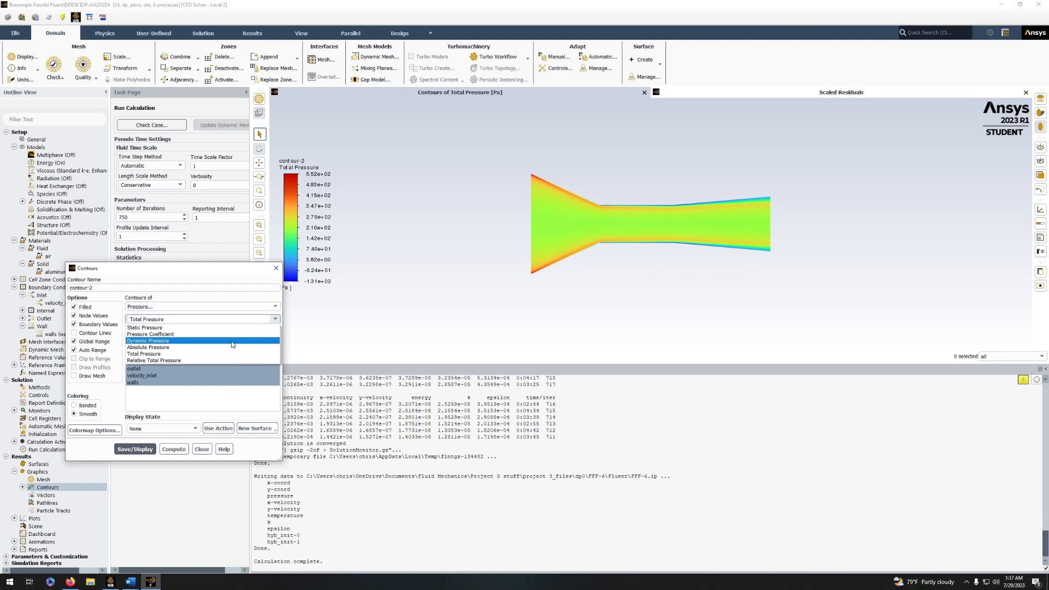
left_click(233, 341)
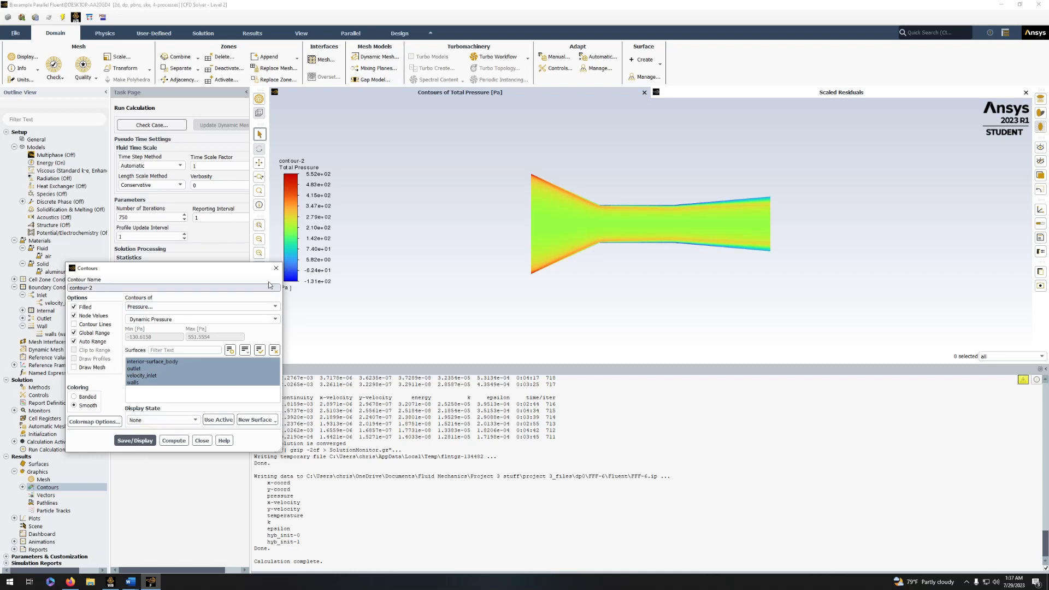
left_click(276, 268)
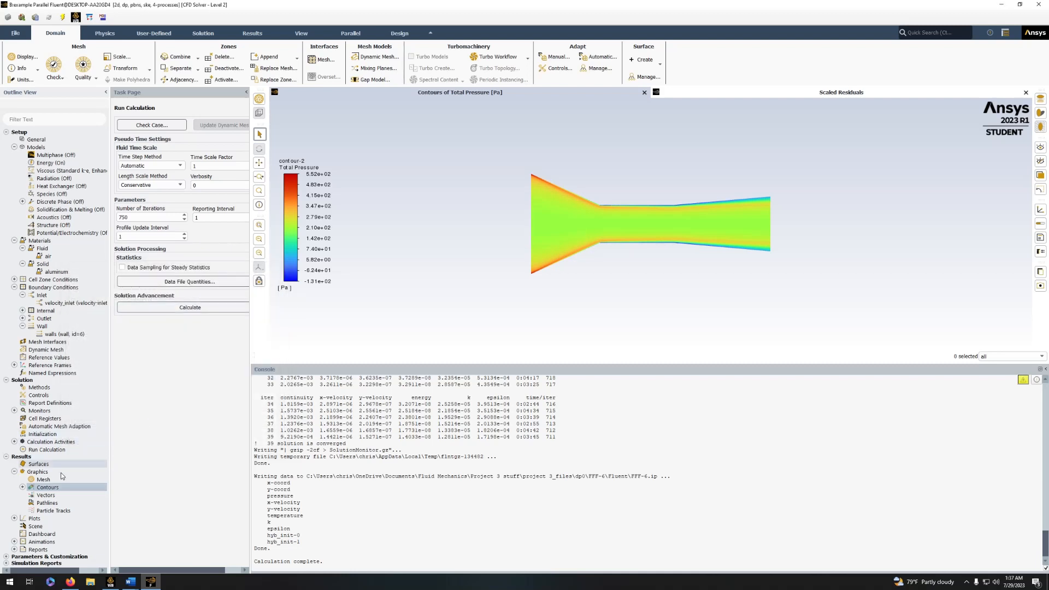
left_click(22, 486)
right_click(53, 487)
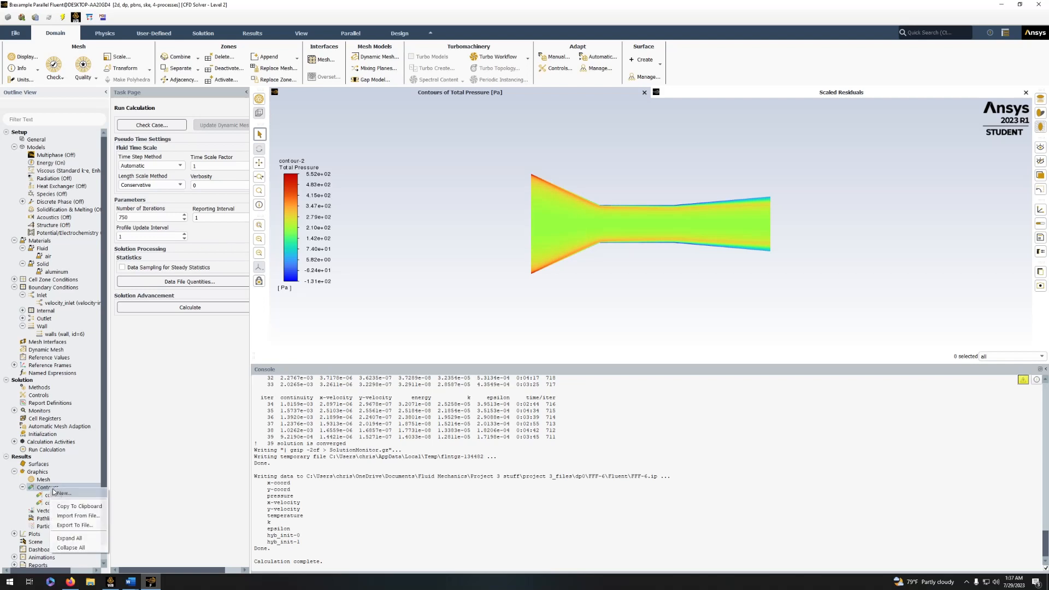
left_click(63, 492)
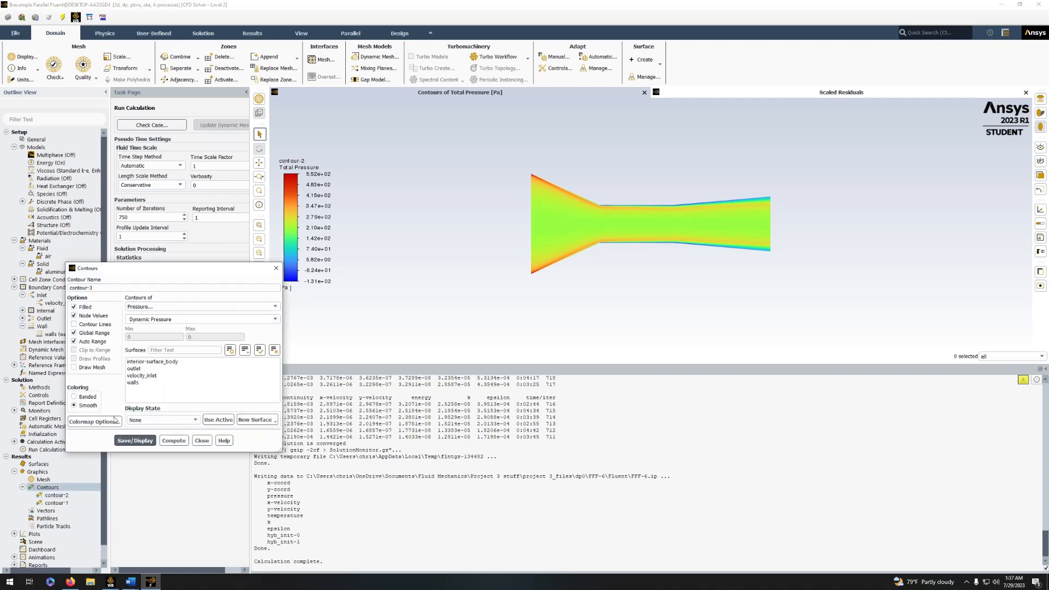
left_click_drag(153, 362, 161, 383)
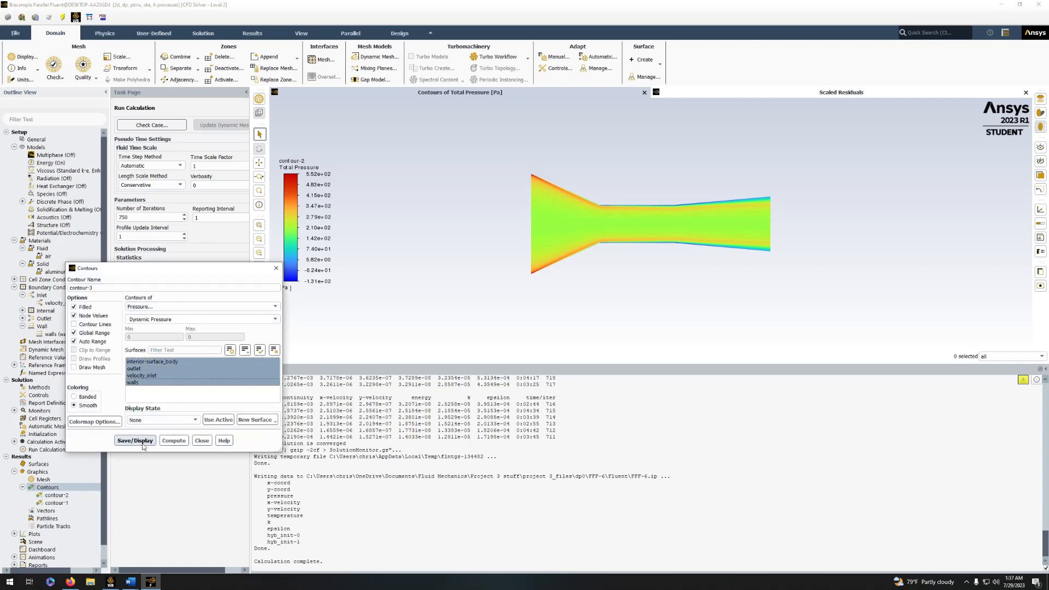
left_click(144, 444)
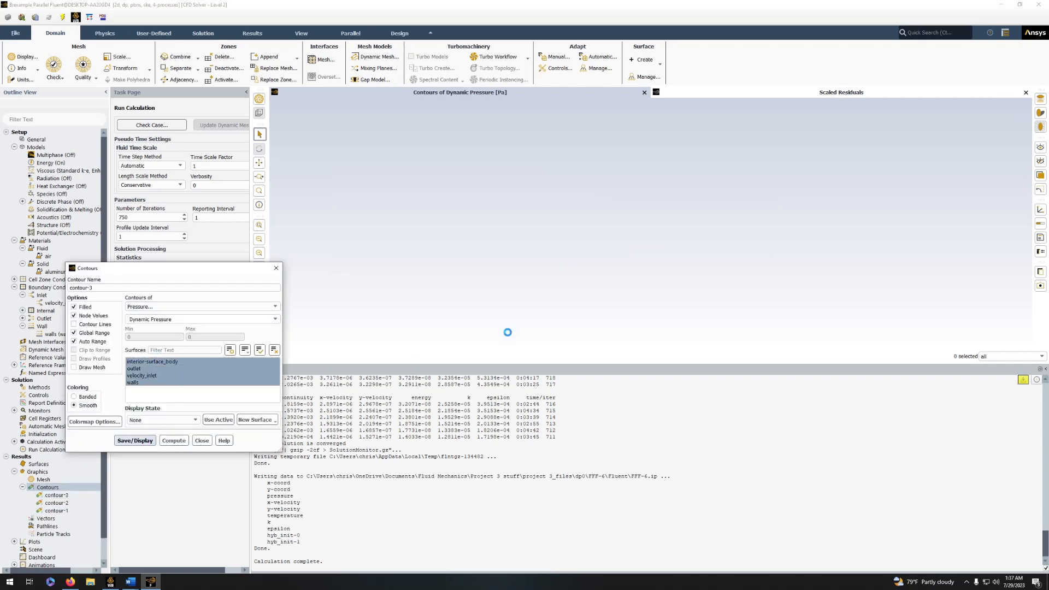
left_click(275, 269)
Create and display a new filled contour of Velocity Magnitude on the interior-surface_body, outlet, velocity_inlet and walls surfaces.
right_click(47, 487)
left_click(57, 498)
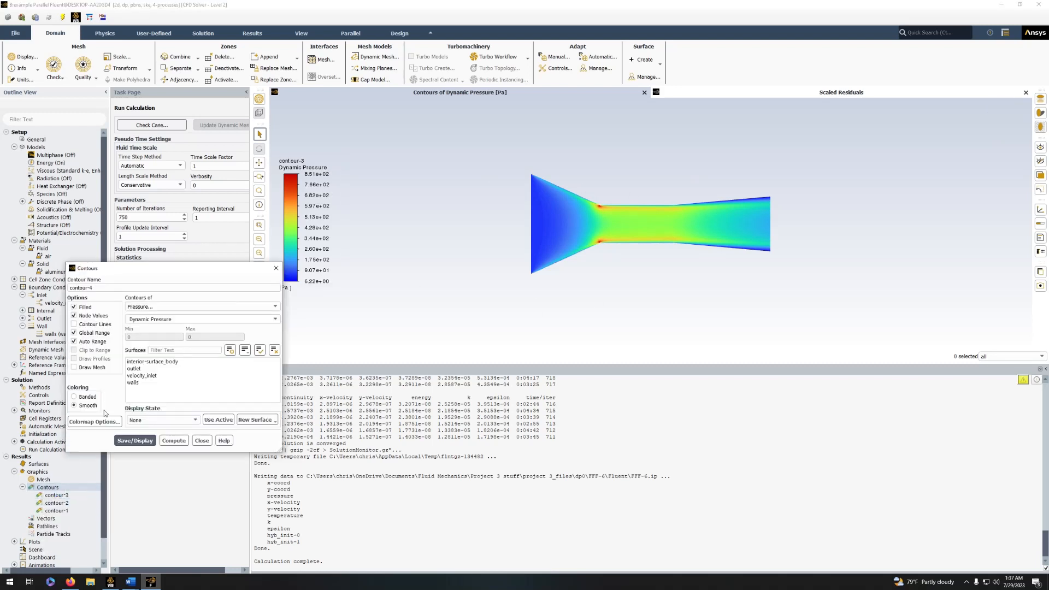
left_click(181, 307)
left_click(173, 329)
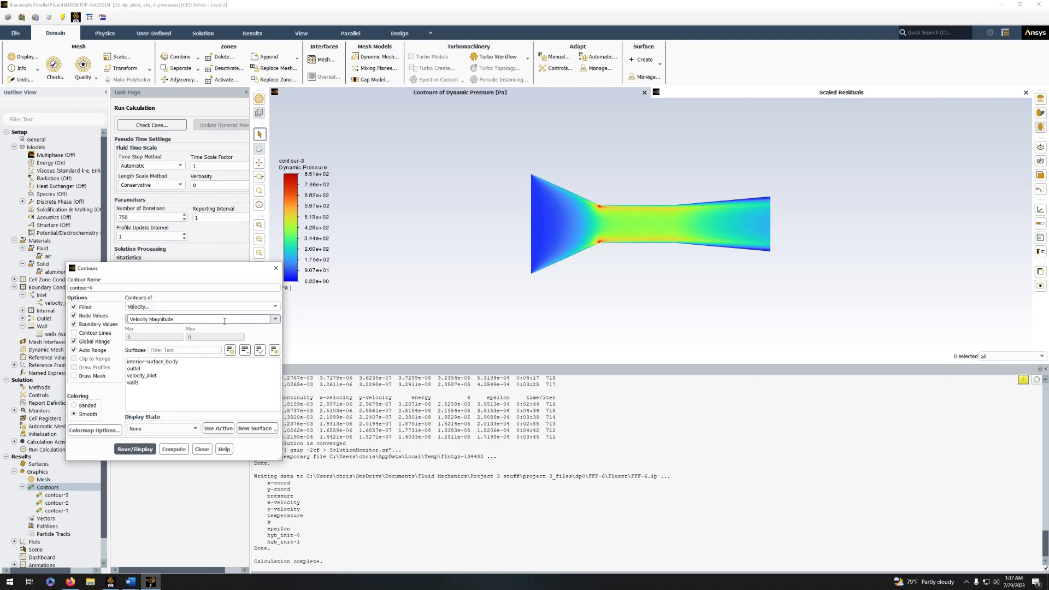
left_click(161, 383, "shift")
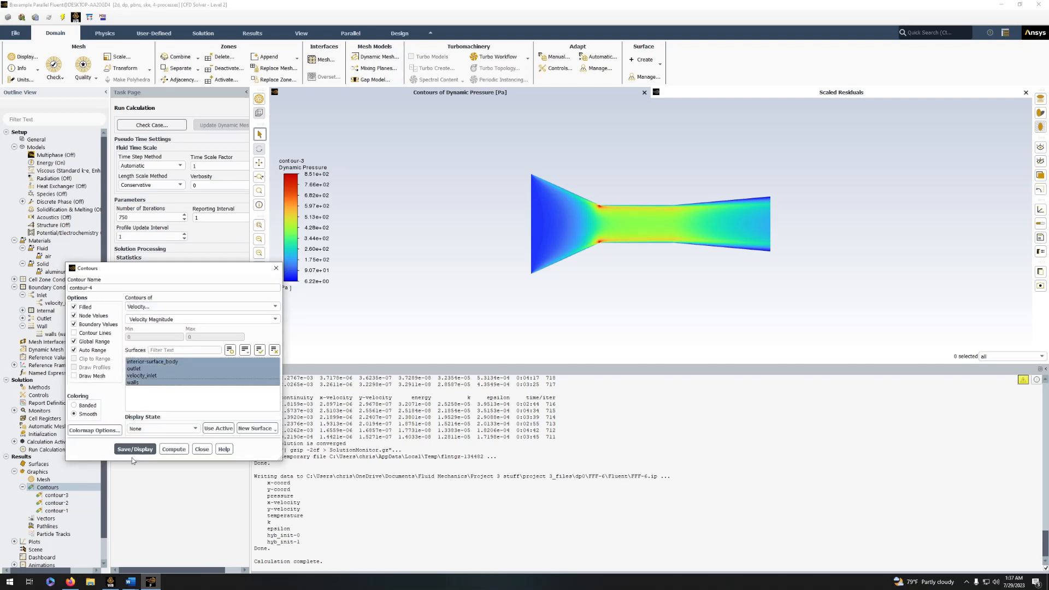
left_click(135, 449)
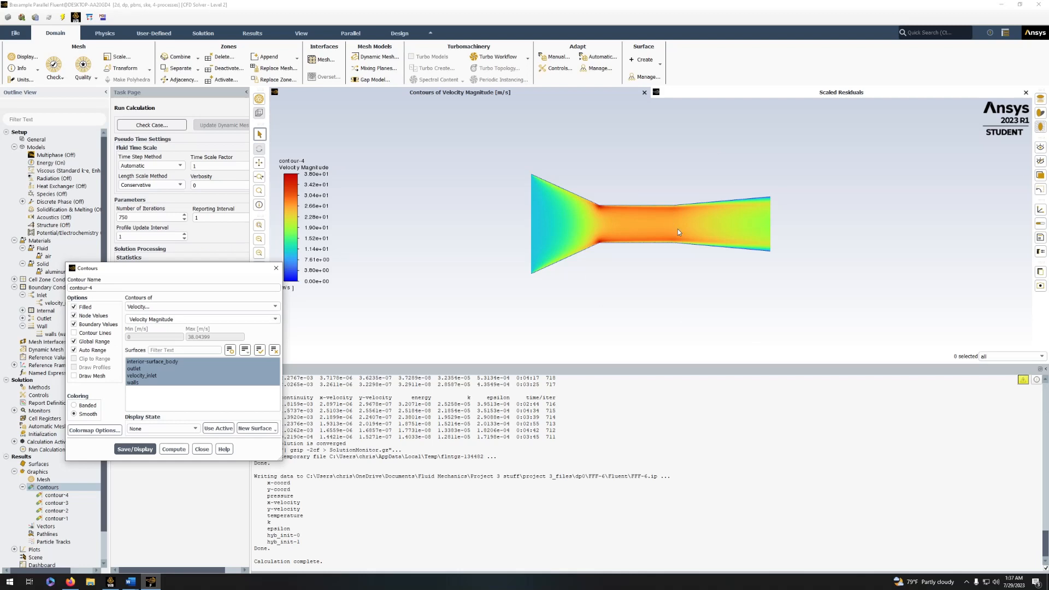
left_click(276, 268)
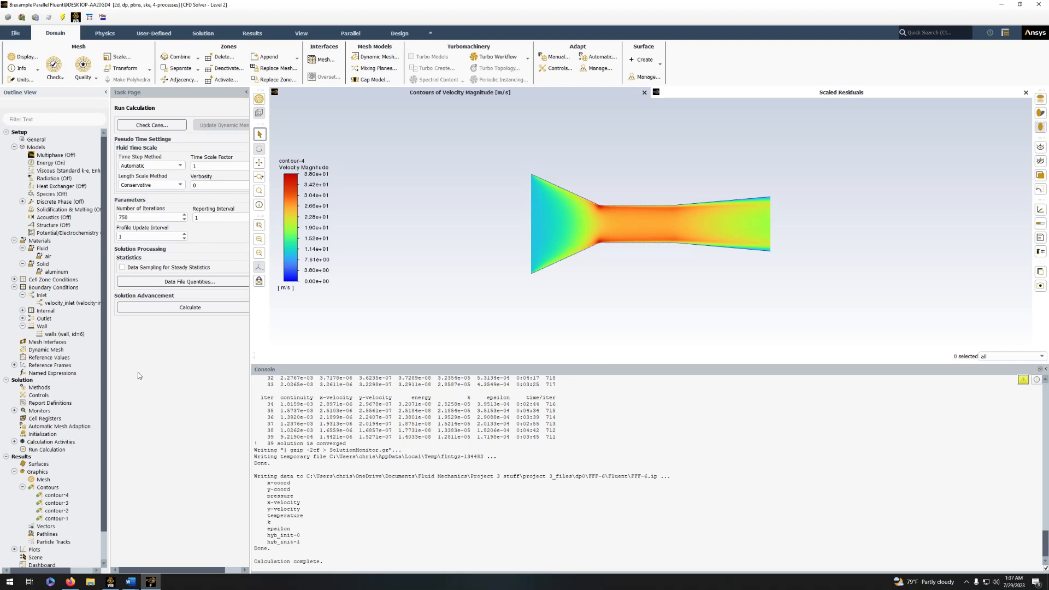
Open a new solution XY plot and start defining a Line/Rake surface for it.
scroll(55, 470, "down", 2)
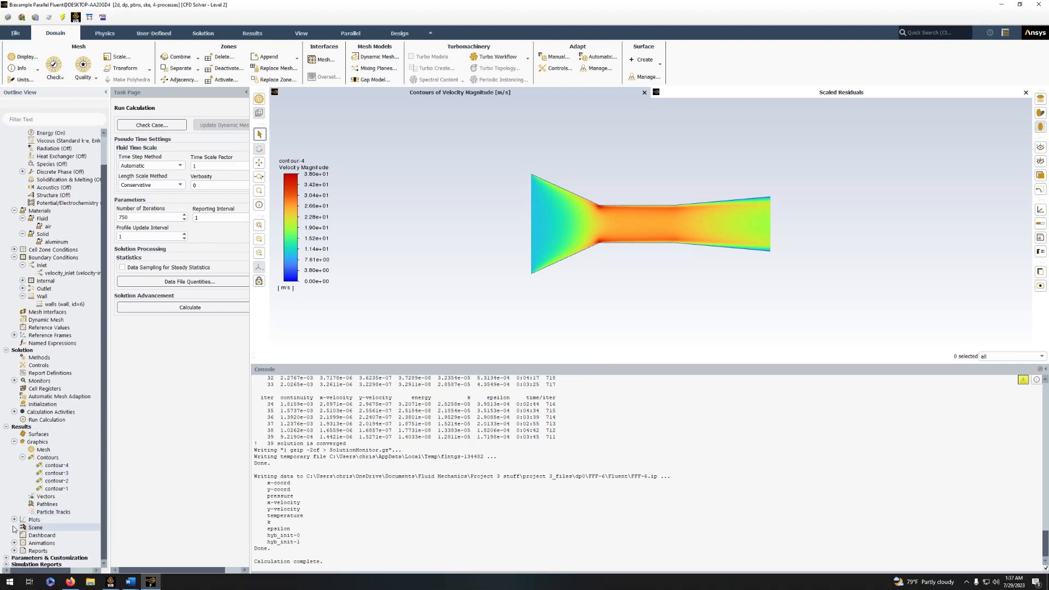
left_click(14, 519)
scroll(42, 523, "down", 3)
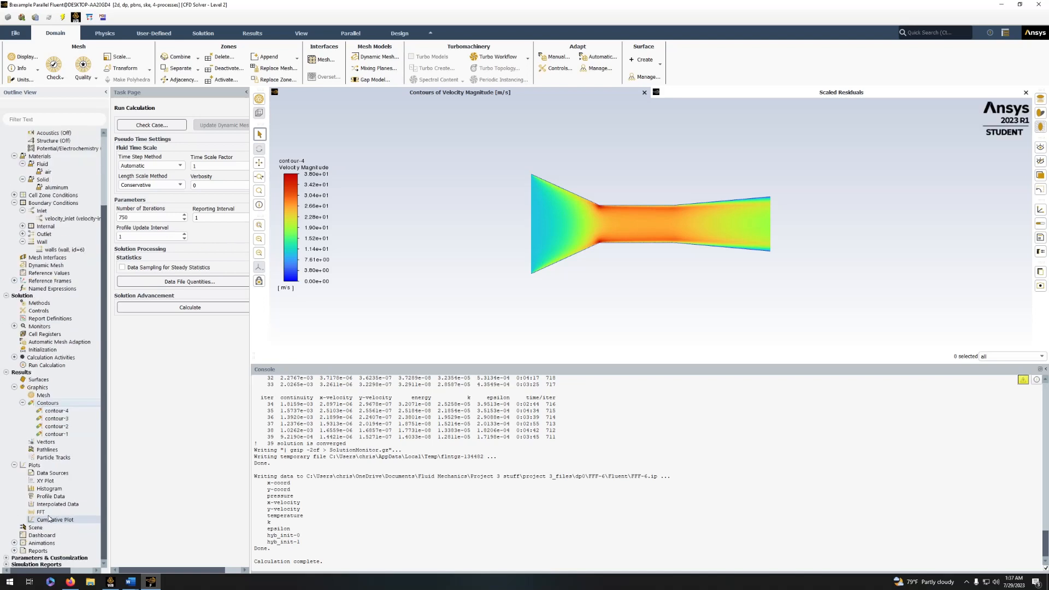
double_click(45, 482)
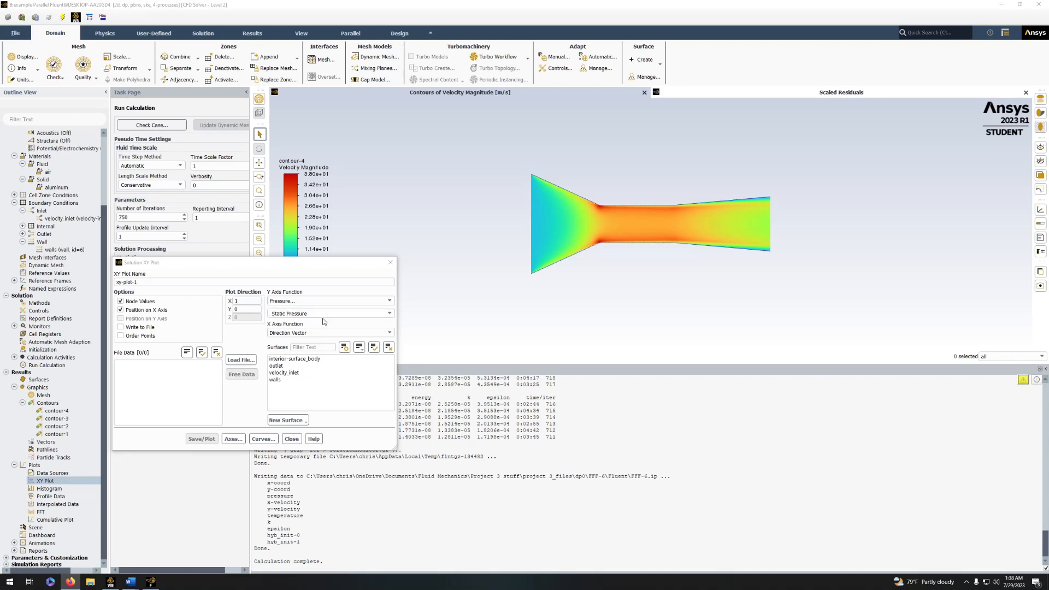
left_click(241, 388)
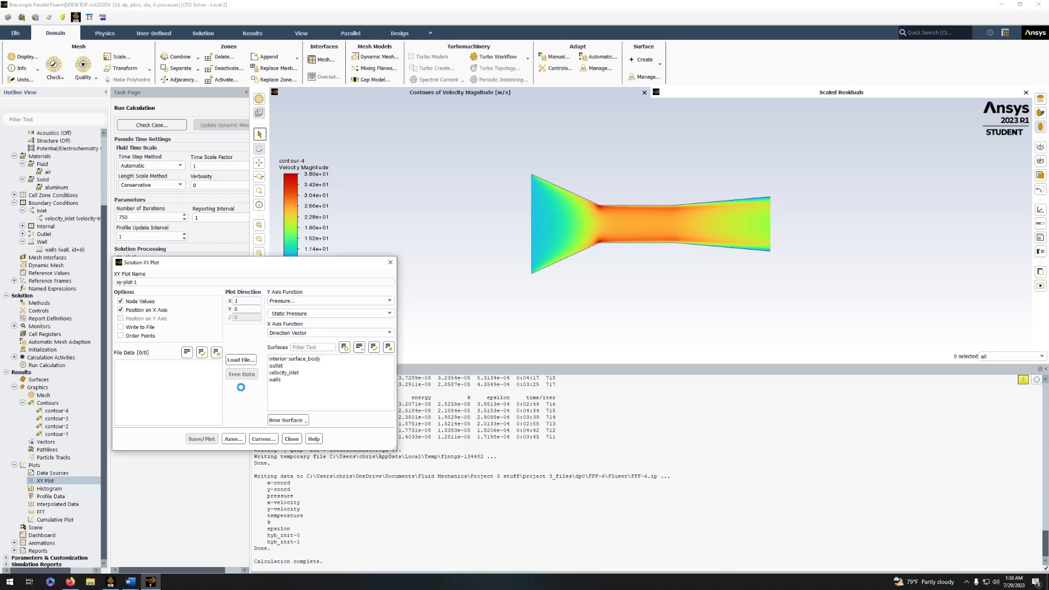
left_click(304, 419)
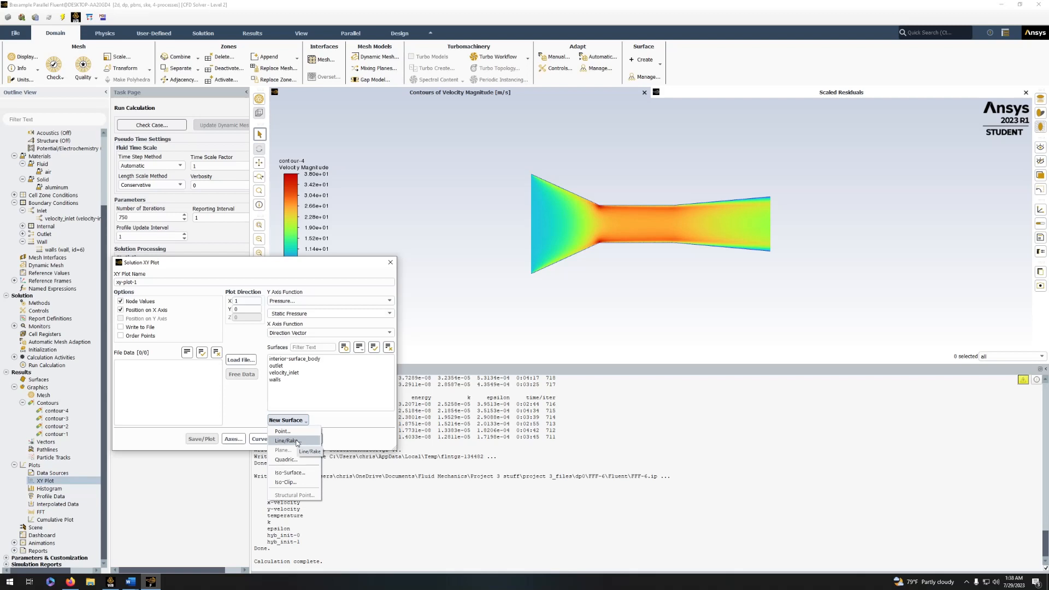
left_click(297, 441)
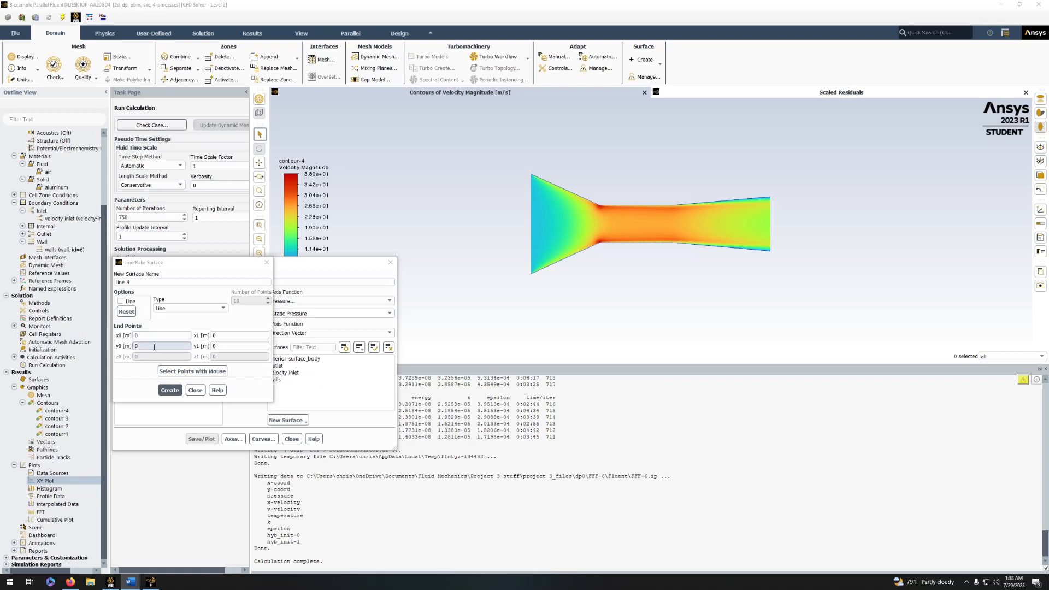
Create a line surface named centerline from x0 = -1.95575 m to x1 = 1.95575 m, with both y coordinates at 0.
left_click(144, 333)
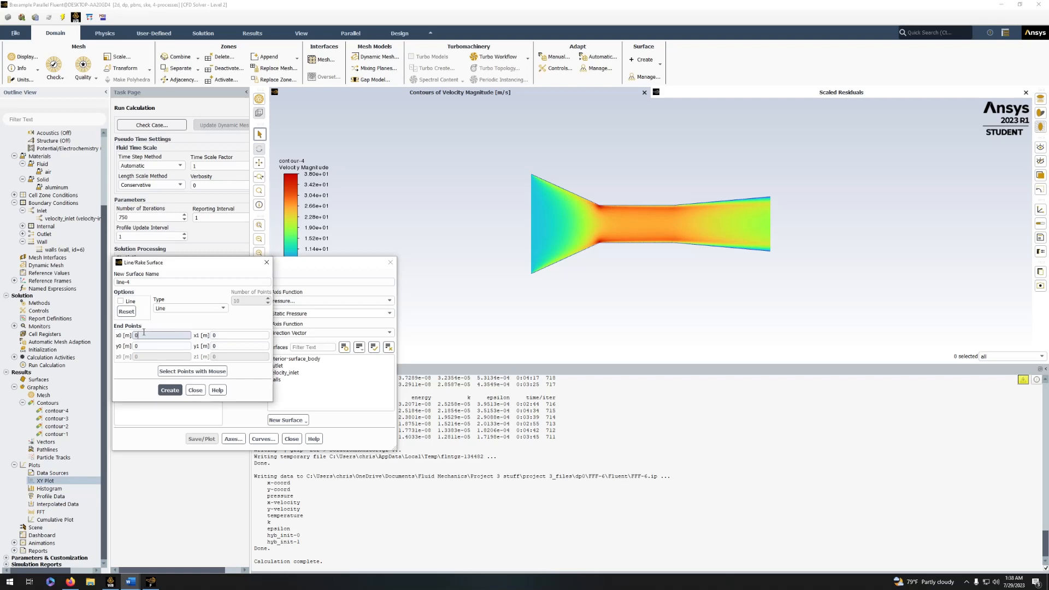
type("-1.9557")
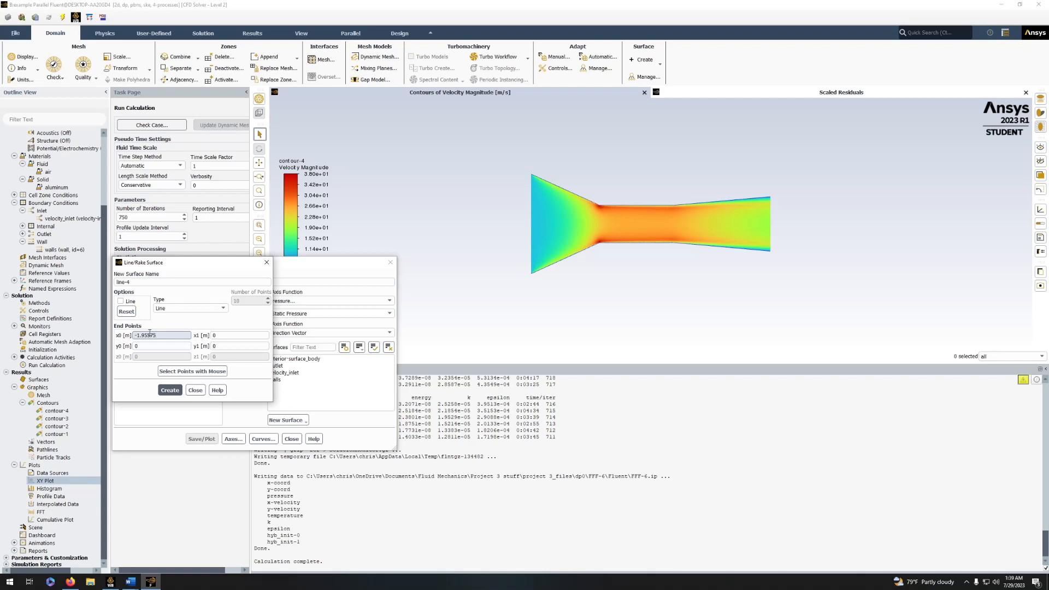
type("5")
left_click(224, 335)
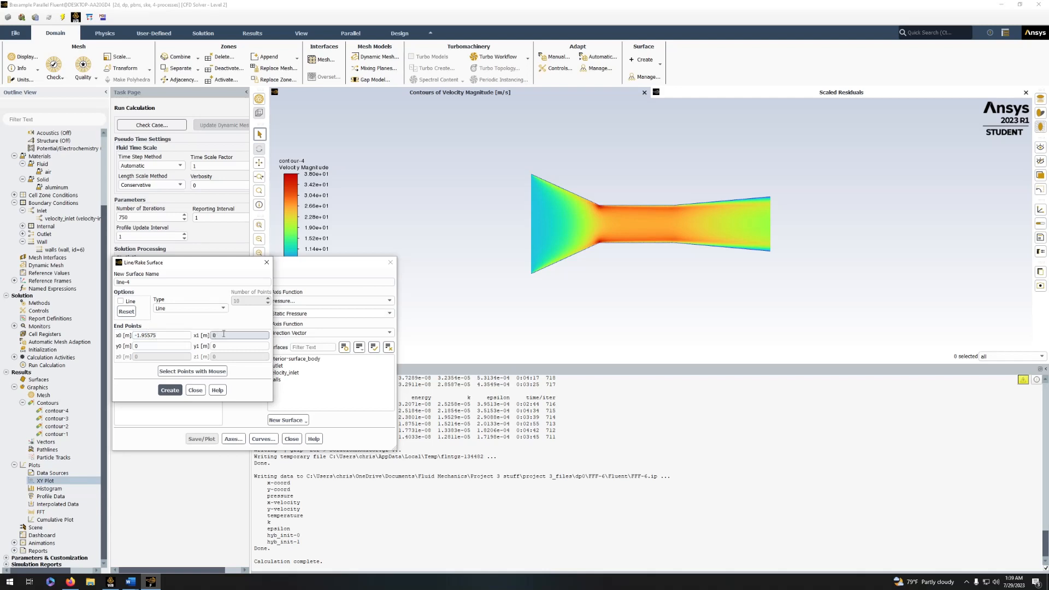
type("1.95575")
left_click(166, 390)
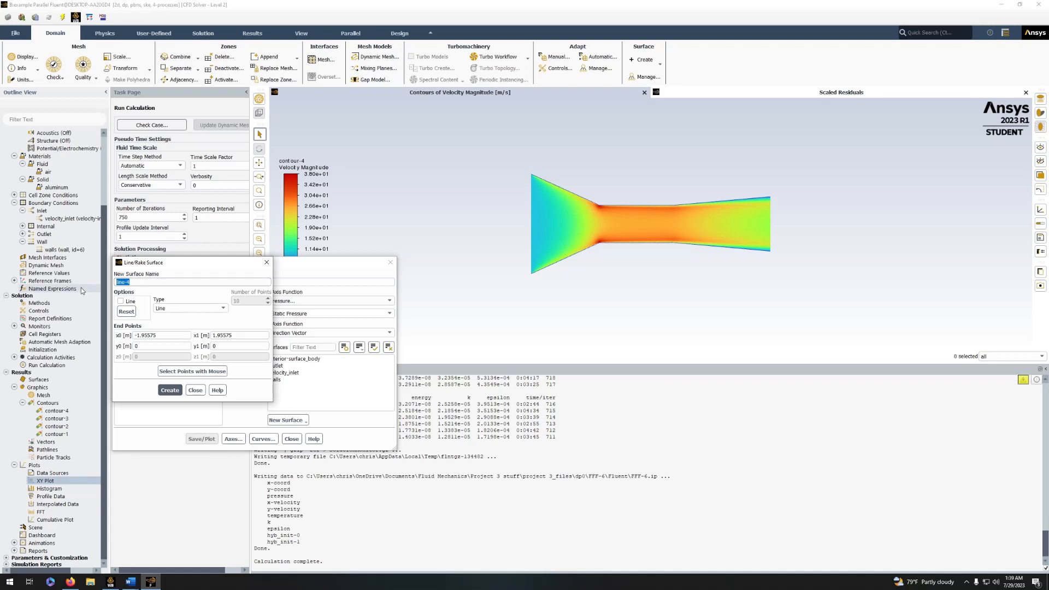
type("centerline")
left_click(170, 390)
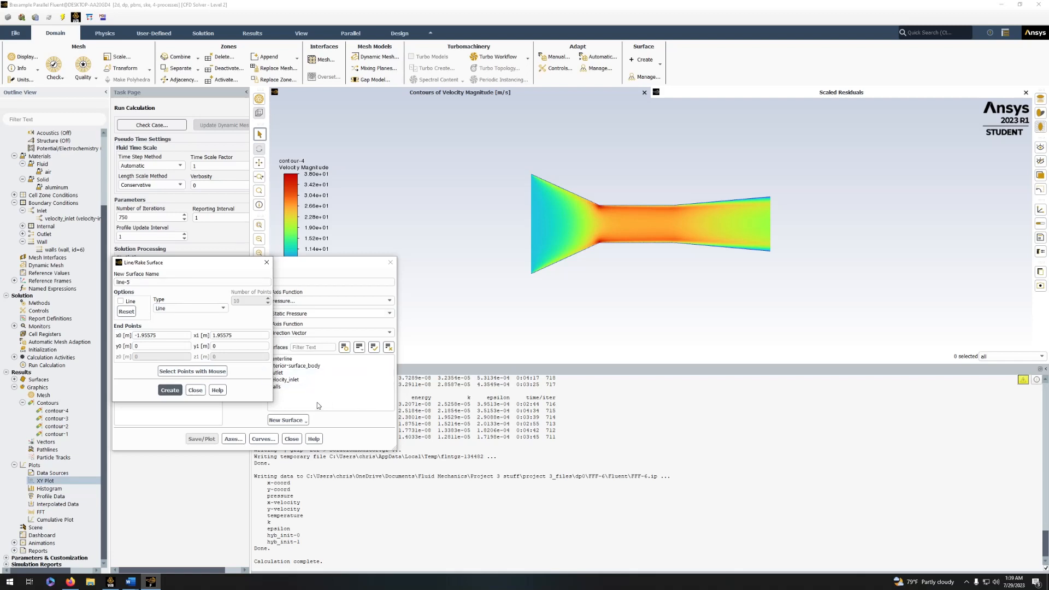
left_click(170, 390)
left_click(196, 390)
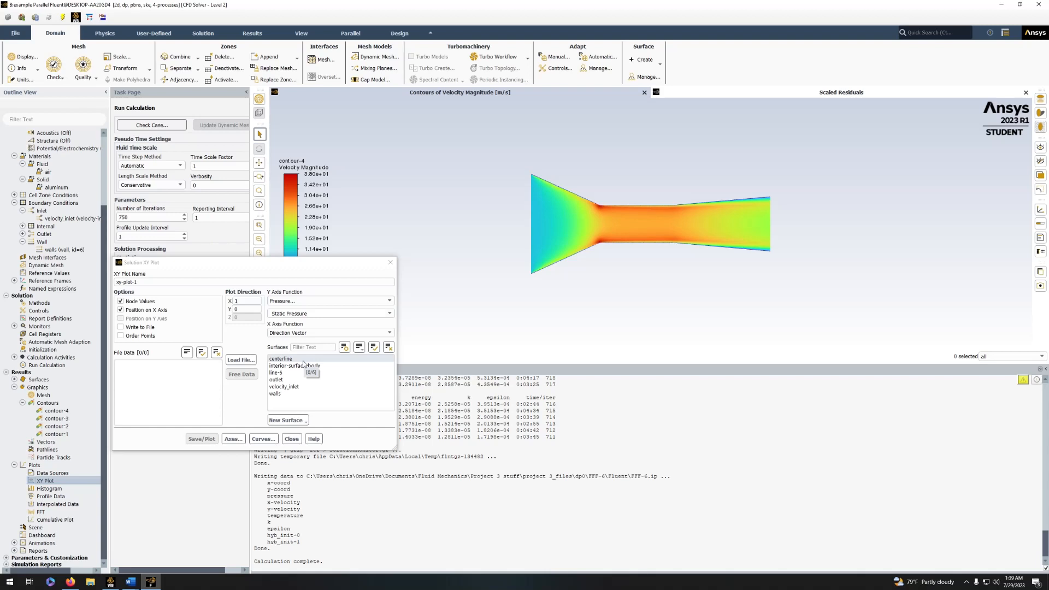
Name the XY plot static-centerline and plot static pressure along the centerline surface in the X direction.
left_click(247, 301)
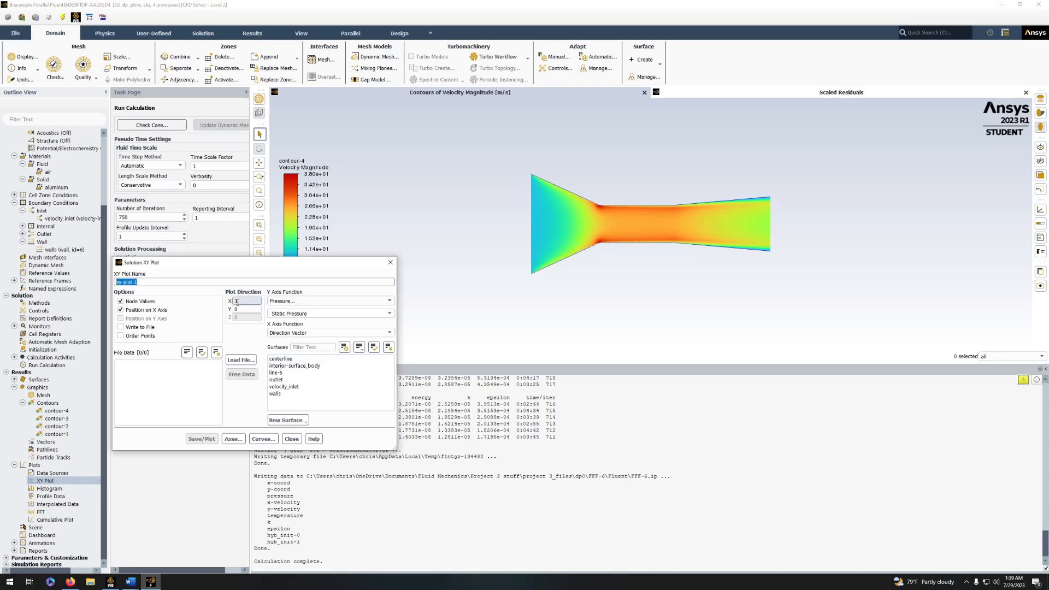
type("static")
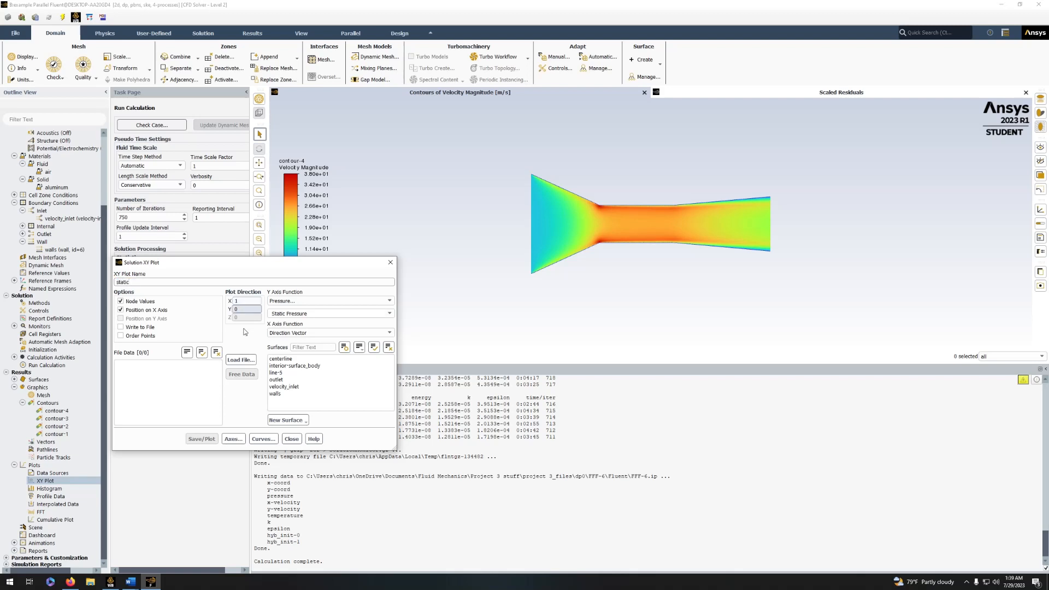
type("-centerline")
left_click(312, 359)
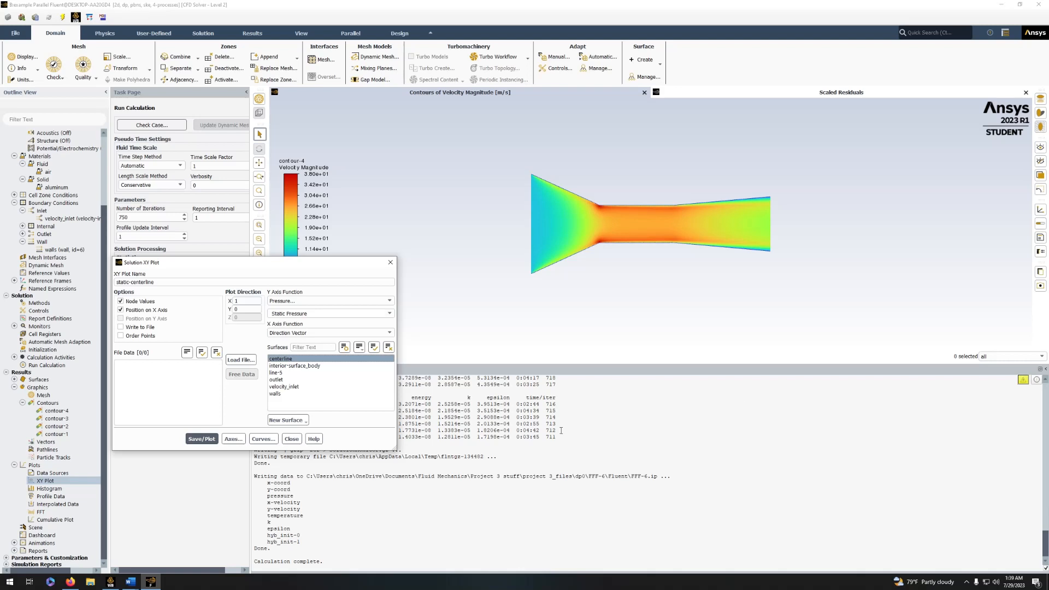
left_click(202, 439)
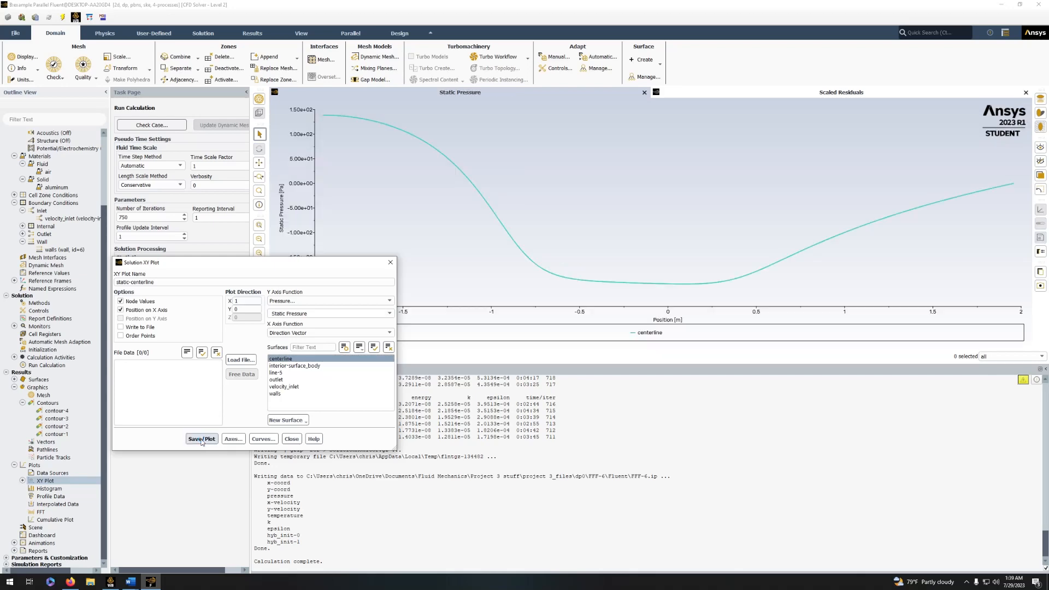
Close the static pressure plot's dialog and start a new XY plot named total-pressure.
mouse_move(287, 266)
left_mouse_down()
mouse_move(305, 377)
mouse_move(276, 367)
left_mouse_up()
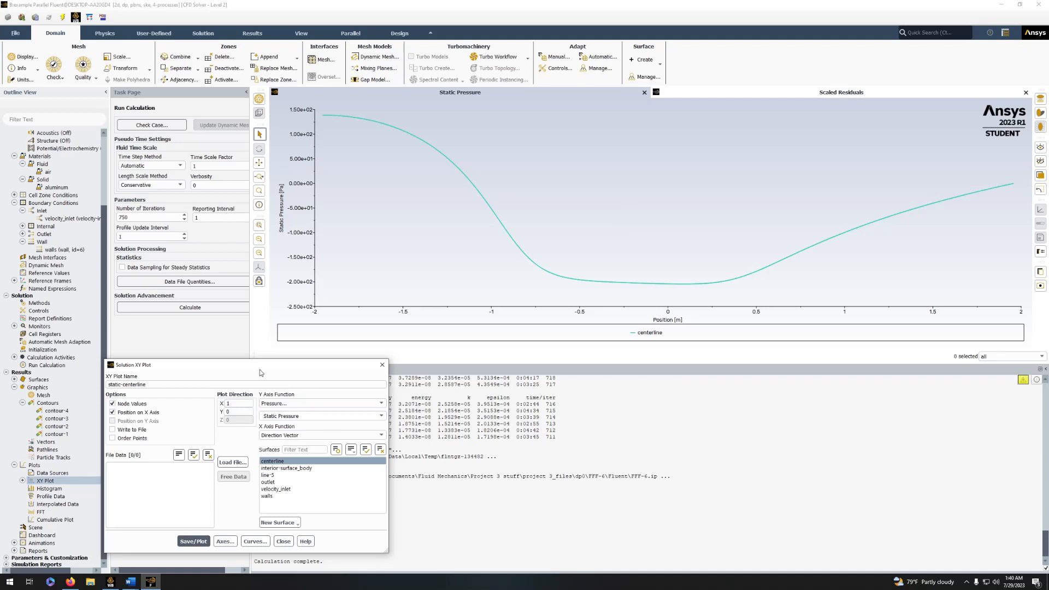
left_click_drag(259, 370, 247, 271)
left_click(369, 267)
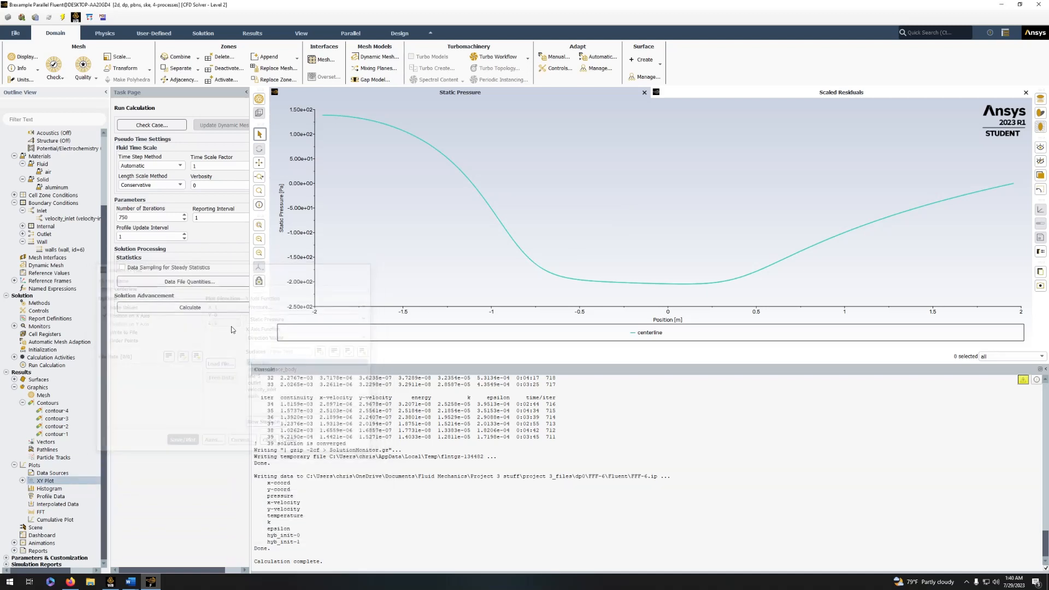
left_click(22, 481)
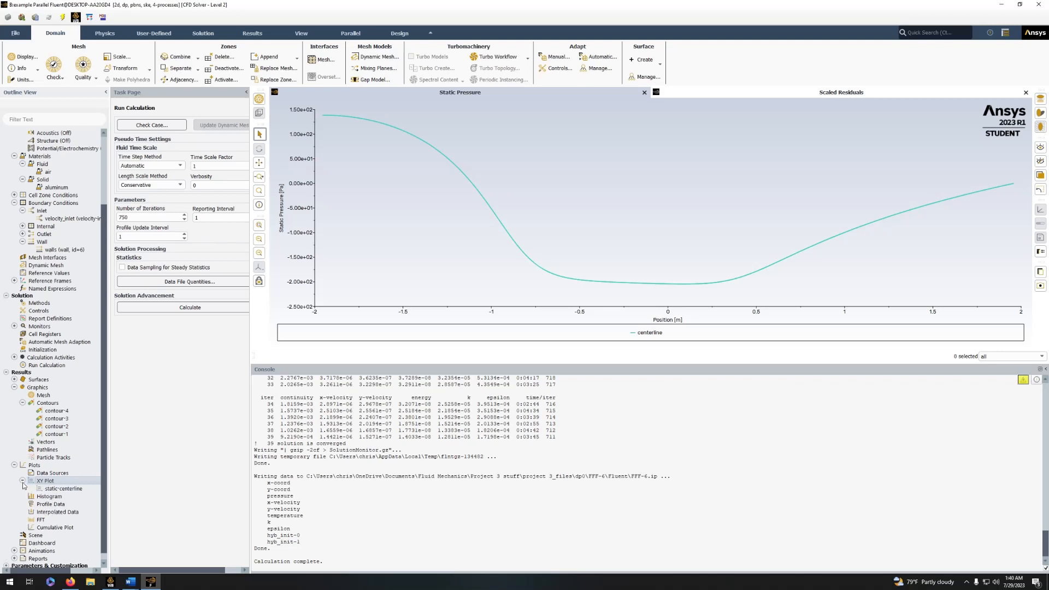
right_click(55, 482)
left_click(63, 486)
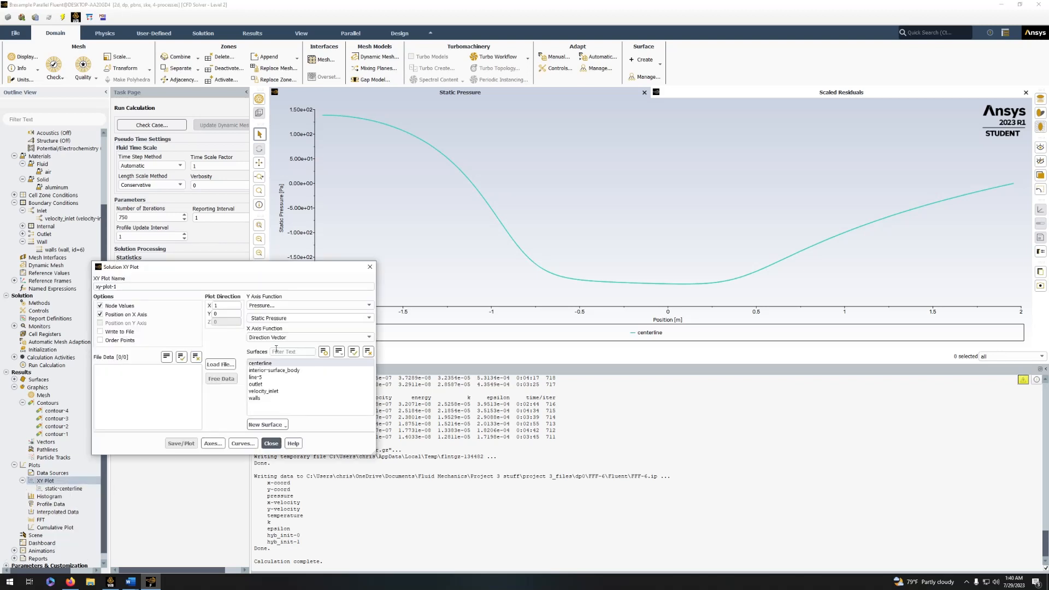
left_click(148, 288)
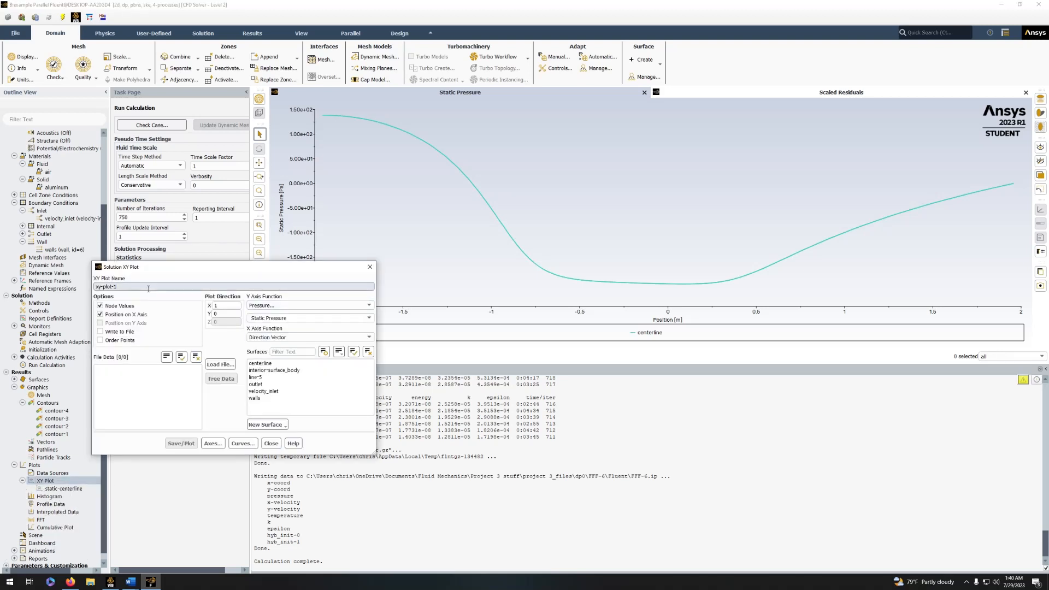
key("BackSpace")
key("BackSpace")
key("BackSpace")
key("BackSpace")
key("BackSpace")
key("BackSpace")
key("BackSpace")
key("BackSpace")
type("total-pressure")
Plot Total Pressure against position along the centerline surface and save the plot definition.
left_click(309, 317)
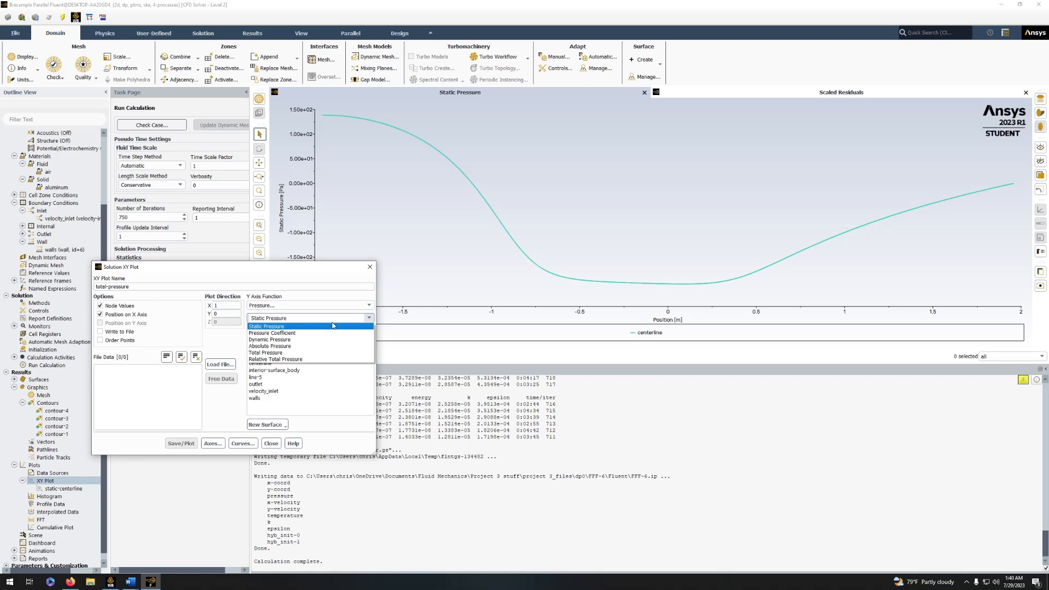
left_click(286, 352)
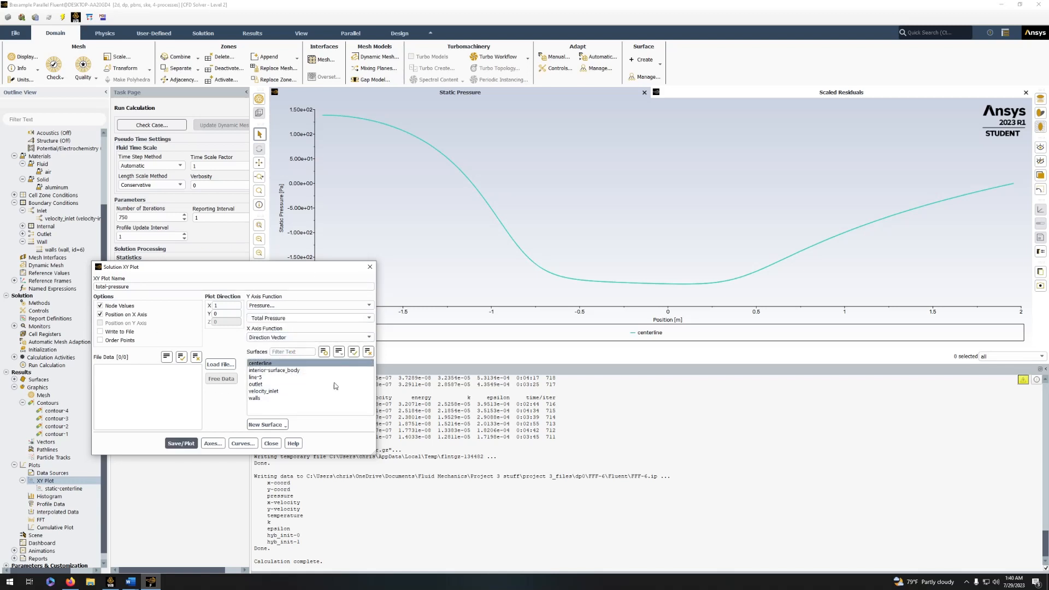
left_click(184, 445)
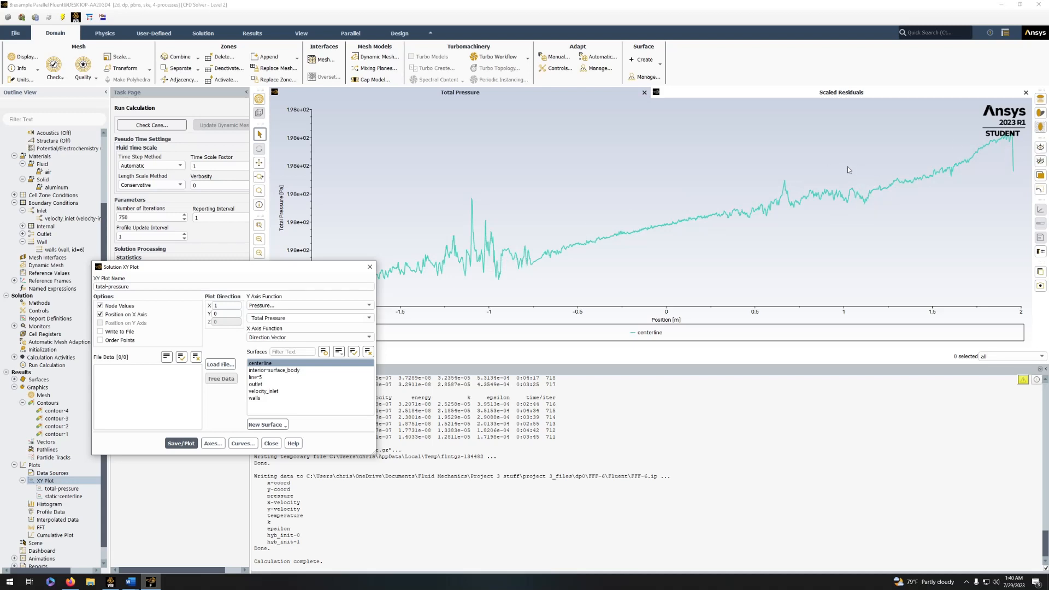
Turn on Write to File and try a manual X-axis range of 197 to 200 for the total pressure plot.
left_click(101, 332)
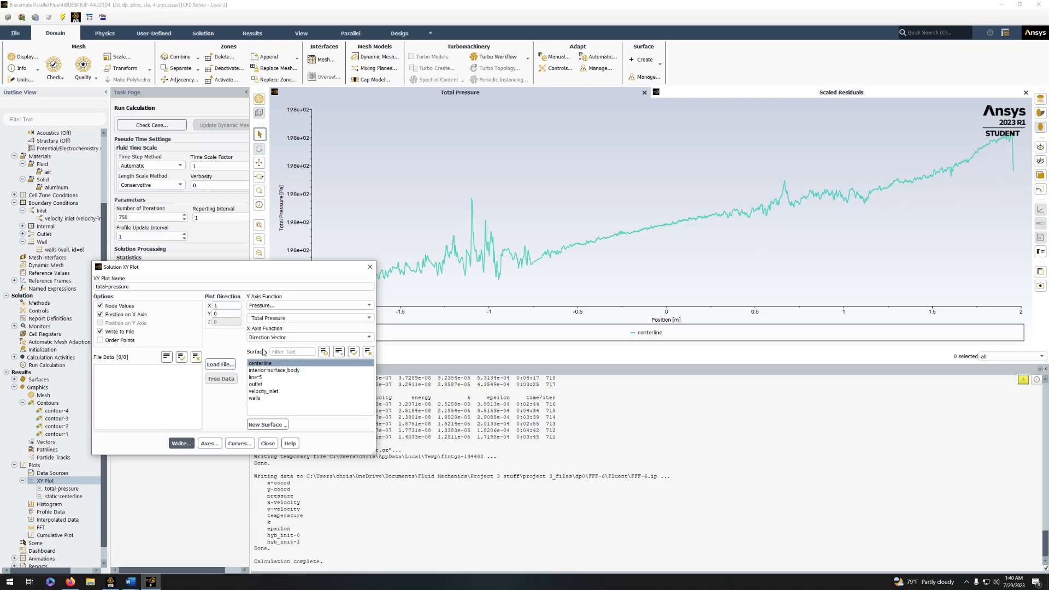
left_click(209, 443)
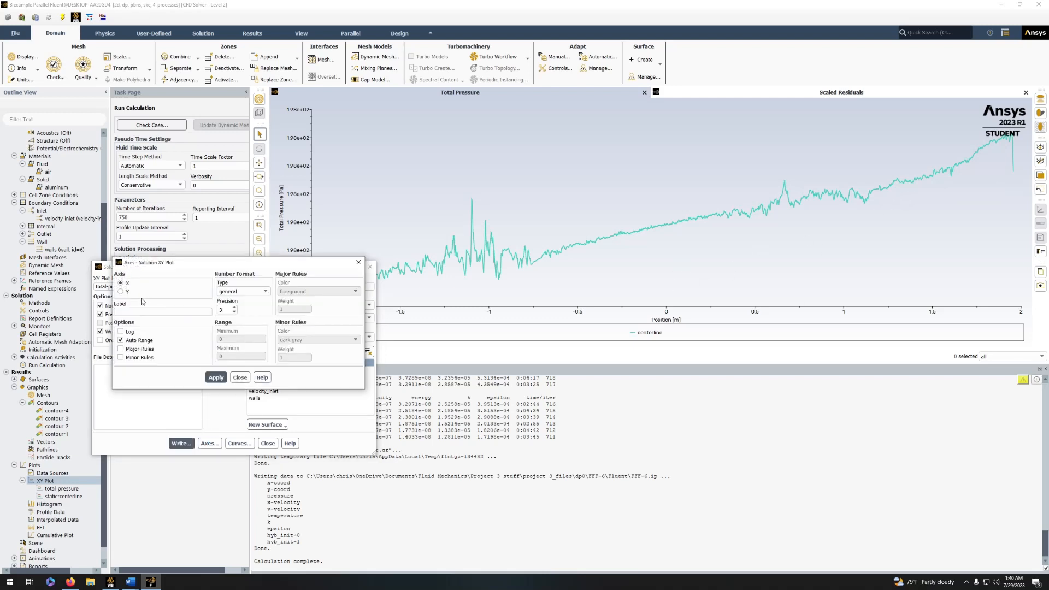
left_click(136, 339)
double_click(263, 340)
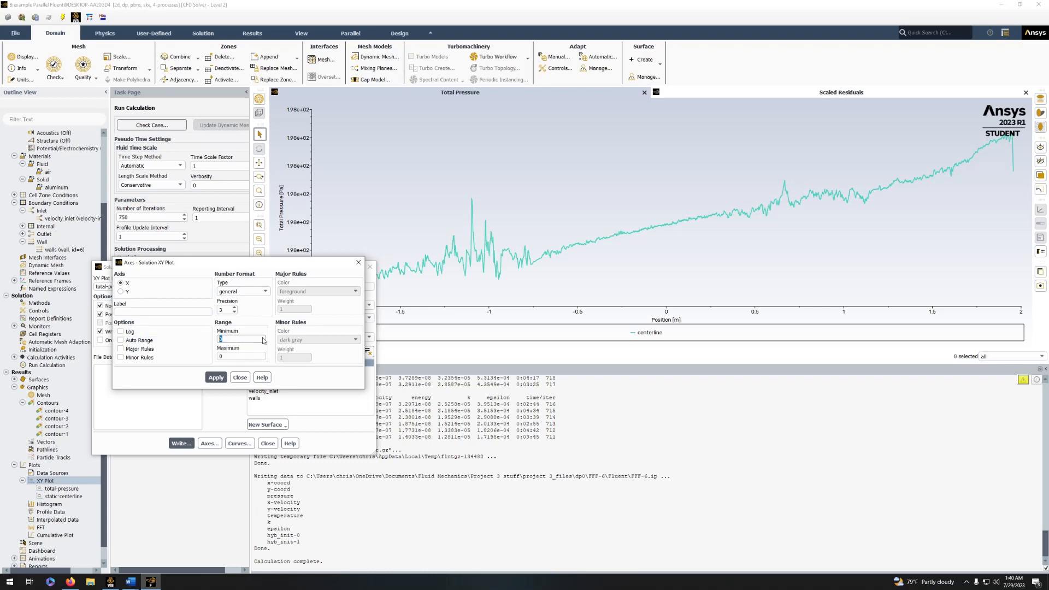
left_click_drag(304, 266, 305, 335)
left_click(303, 284)
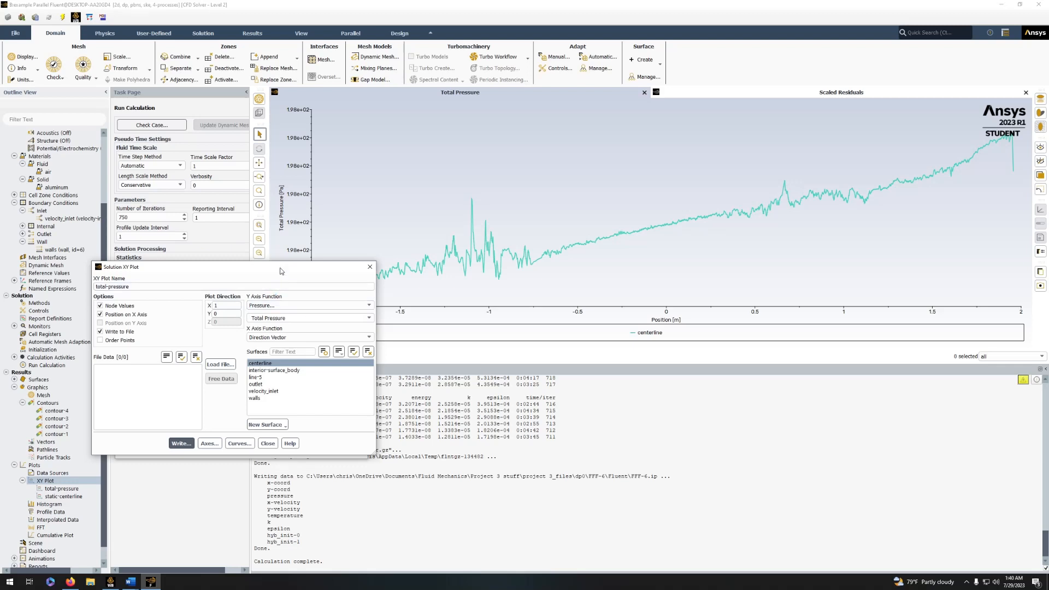
left_click_drag(280, 271, 576, 330)
left_click_drag(249, 331, 215, 340)
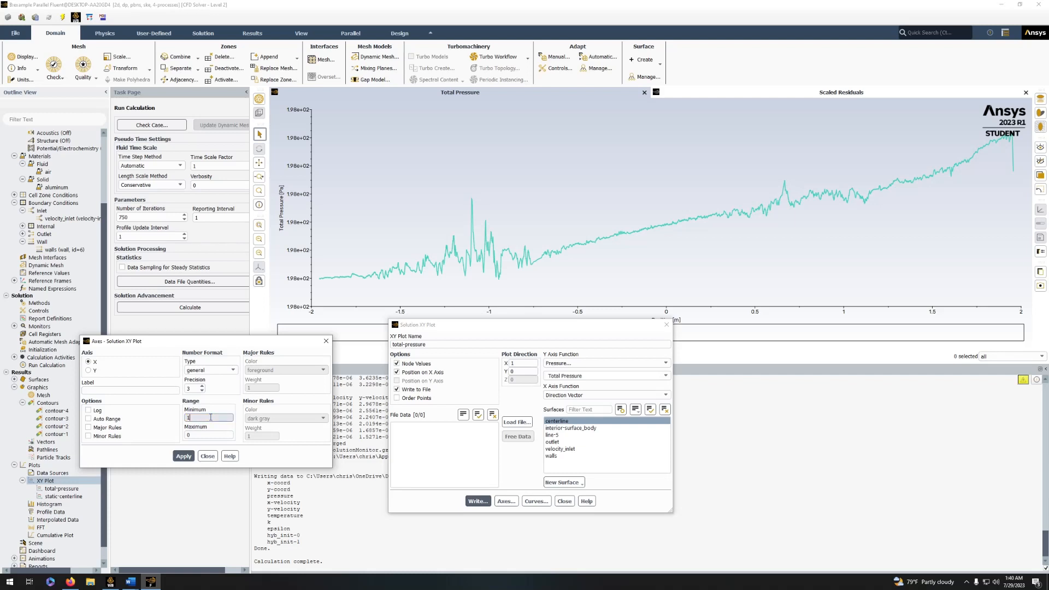
type("97")
left_click(225, 434)
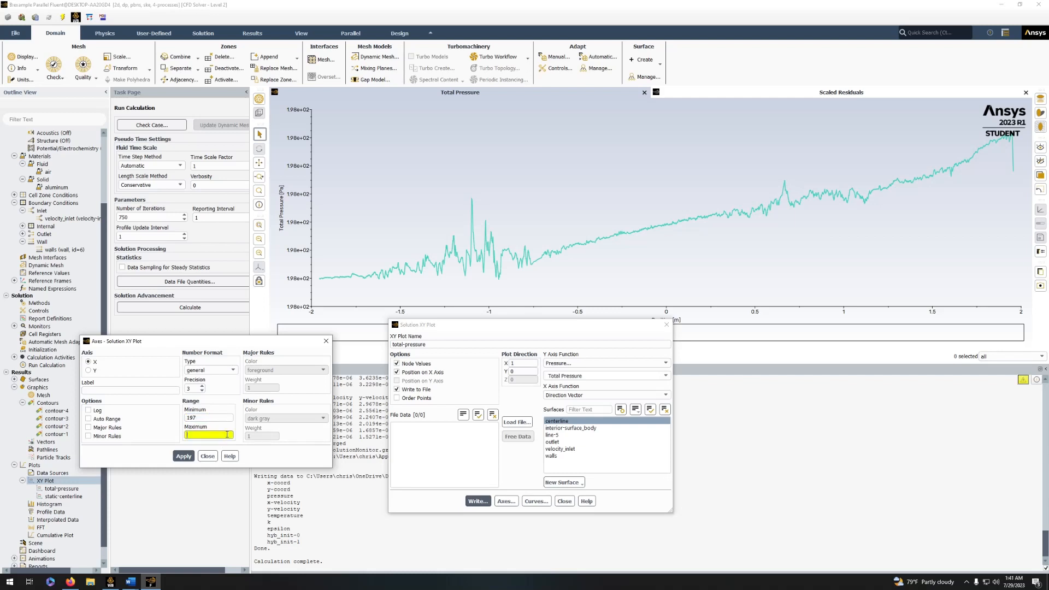
type("00")
left_click(183, 456)
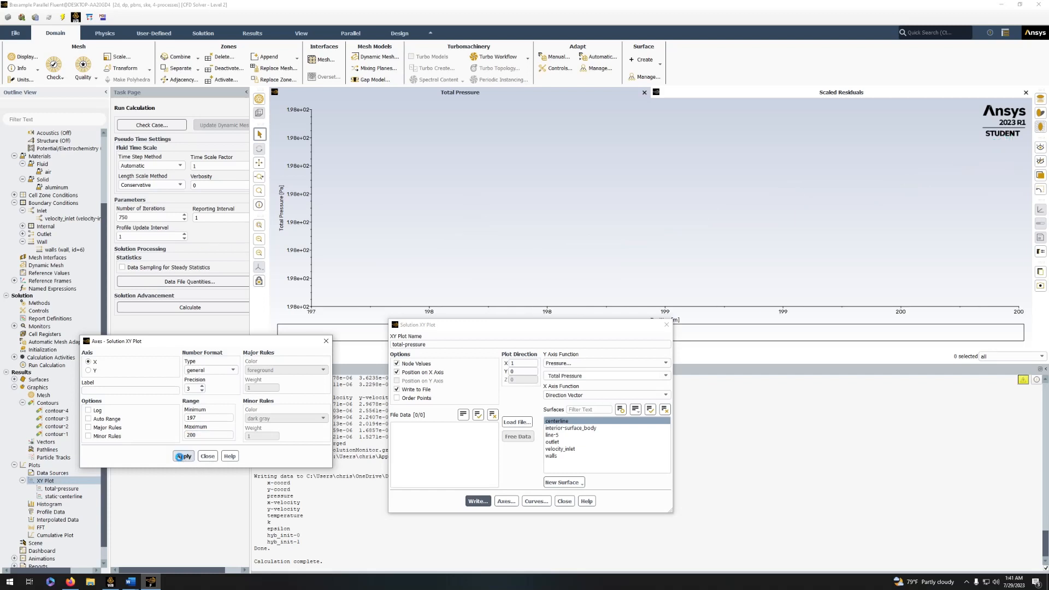
Try raising the X-axis range minimum to 198.
left_click(208, 418)
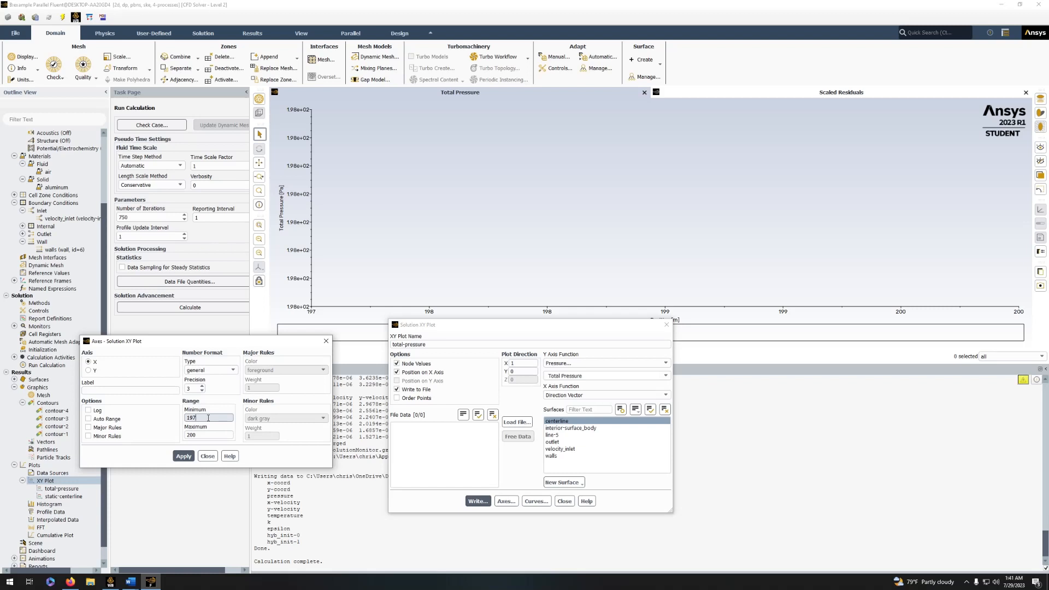
key("BackSpace")
type("8")
key("Return")
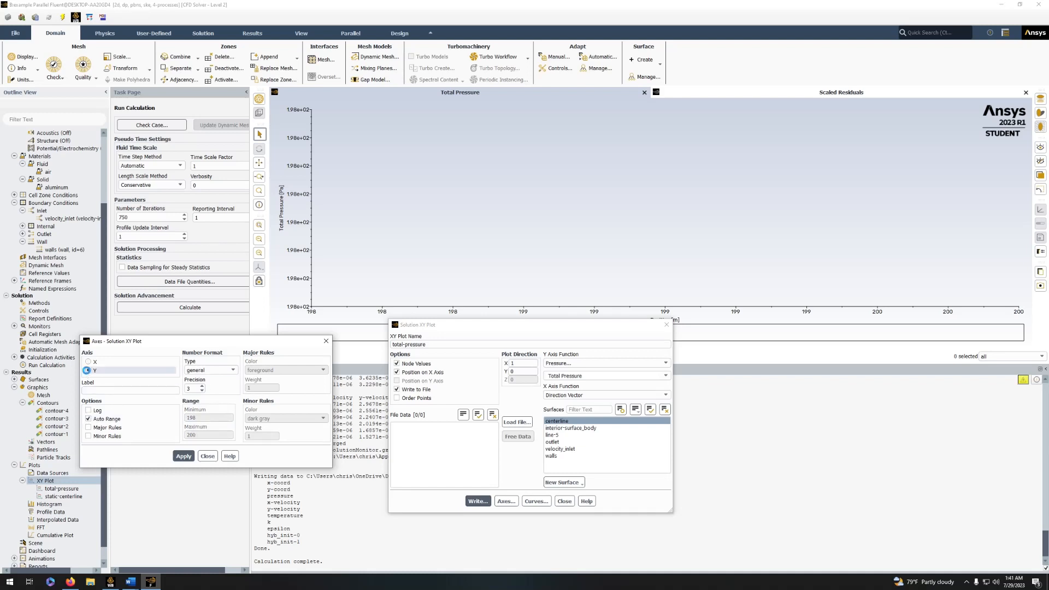
Disable Auto Range for the Y axis and apply a manual range of 197 to 200.
left_click(88, 371)
left_click(89, 418)
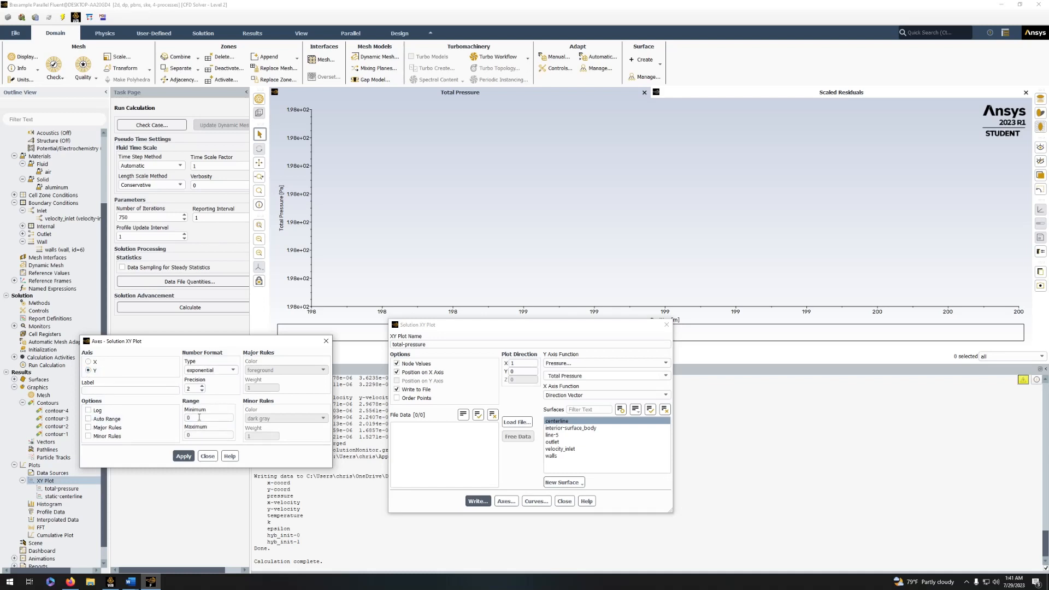
left_click(201, 417)
type("197")
key("Tab")
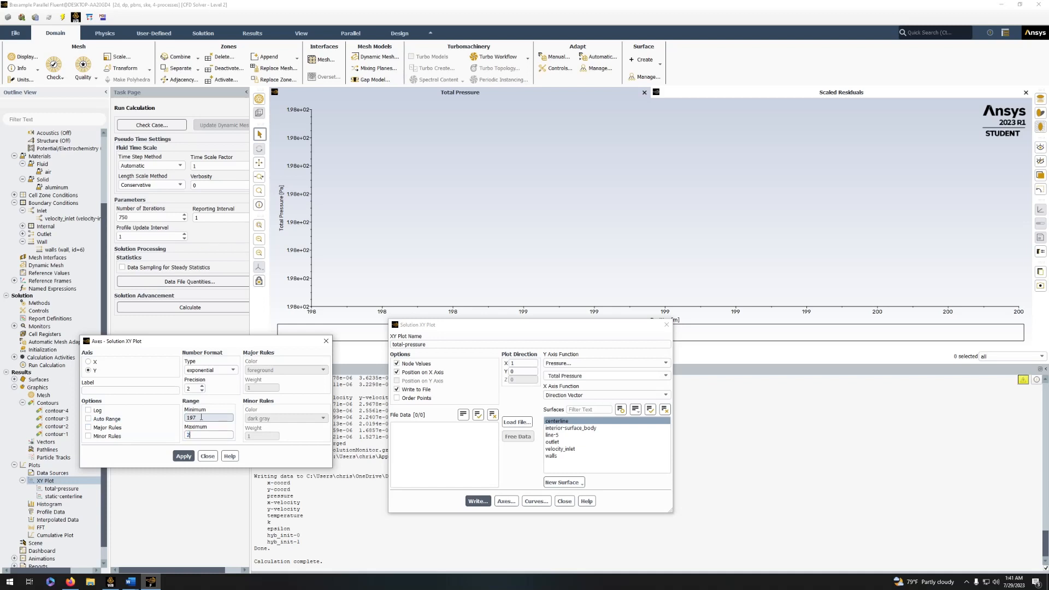
left_click(183, 456)
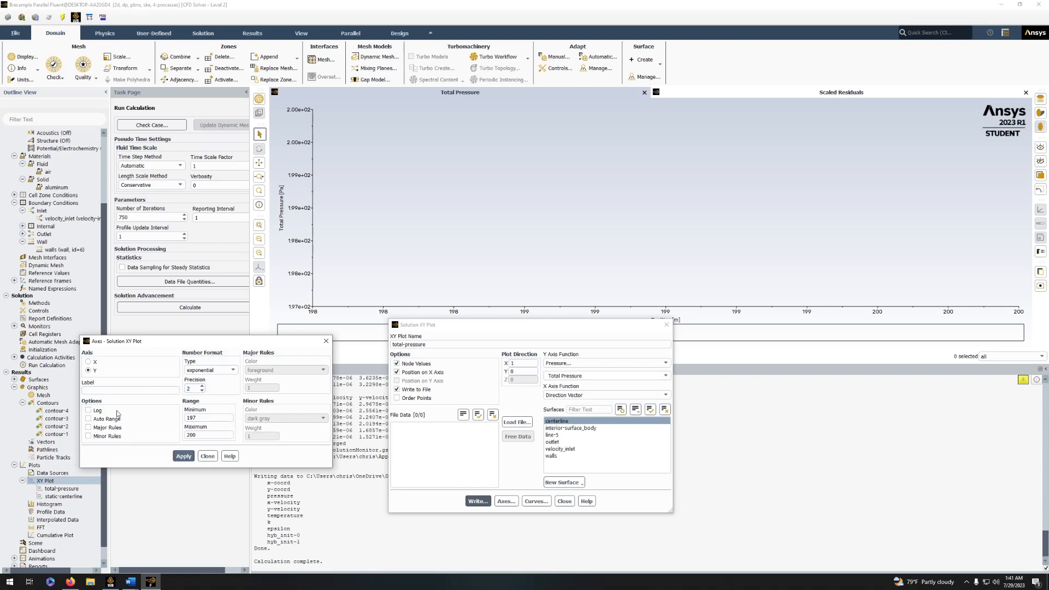
Re-enable Auto Range for the X axis of the total pressure plot and apply it.
left_click(88, 362)
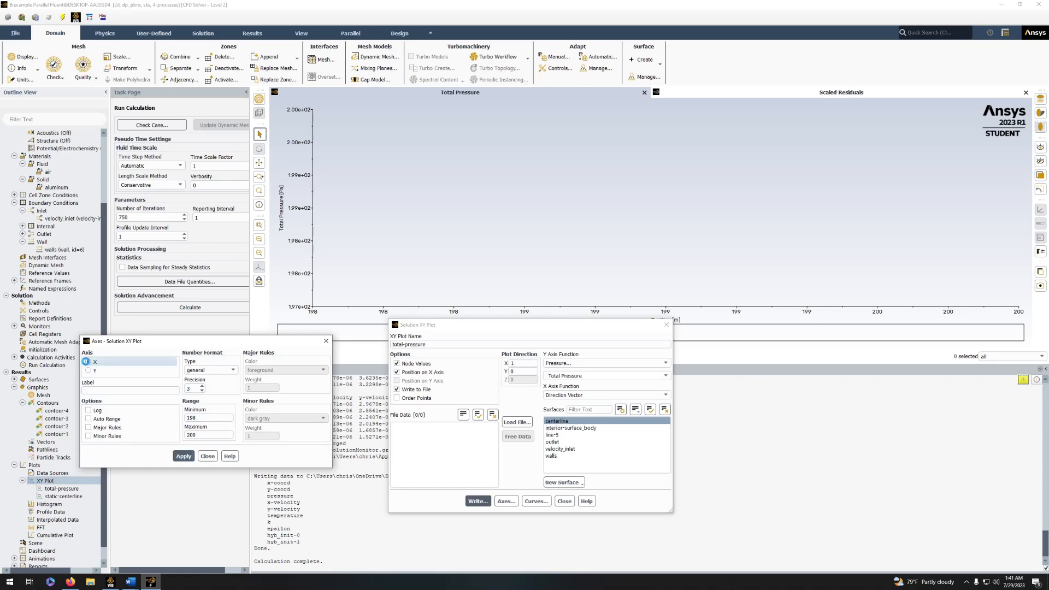
left_click(88, 419)
left_click(183, 456)
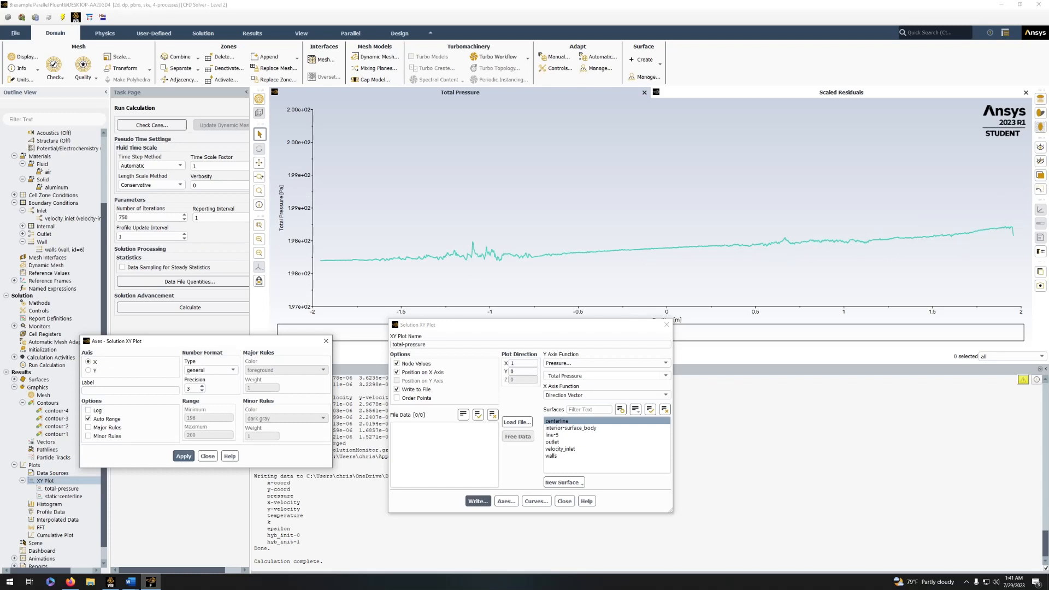
Switch to the Project 3 Report in Word, examine the centerline variation plots in Part 3, and return to Fluent.
key("alt+Tab")
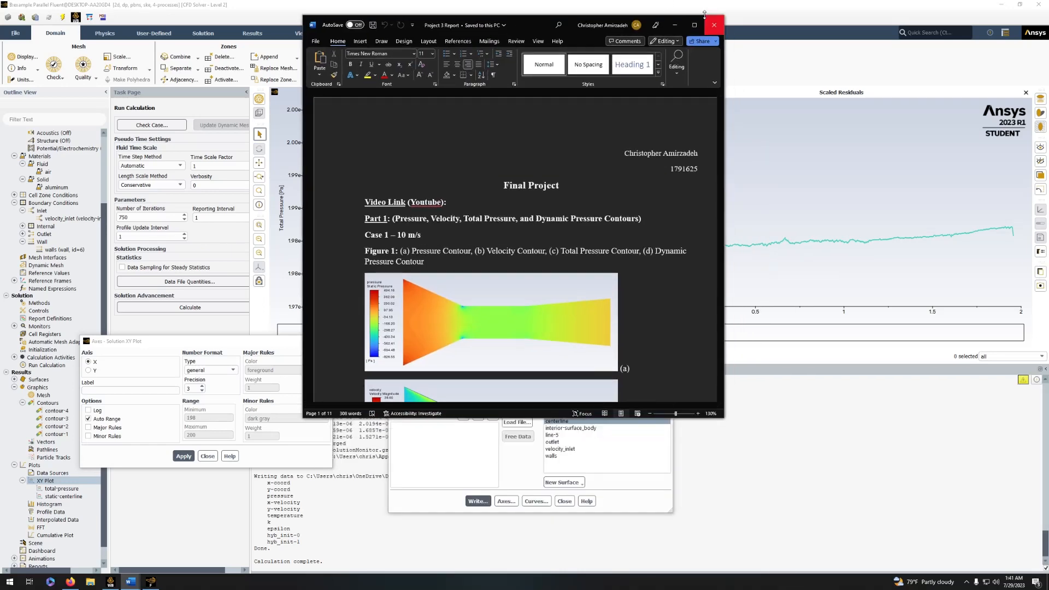
left_click(692, 20)
scroll(757, 300, "down", 20)
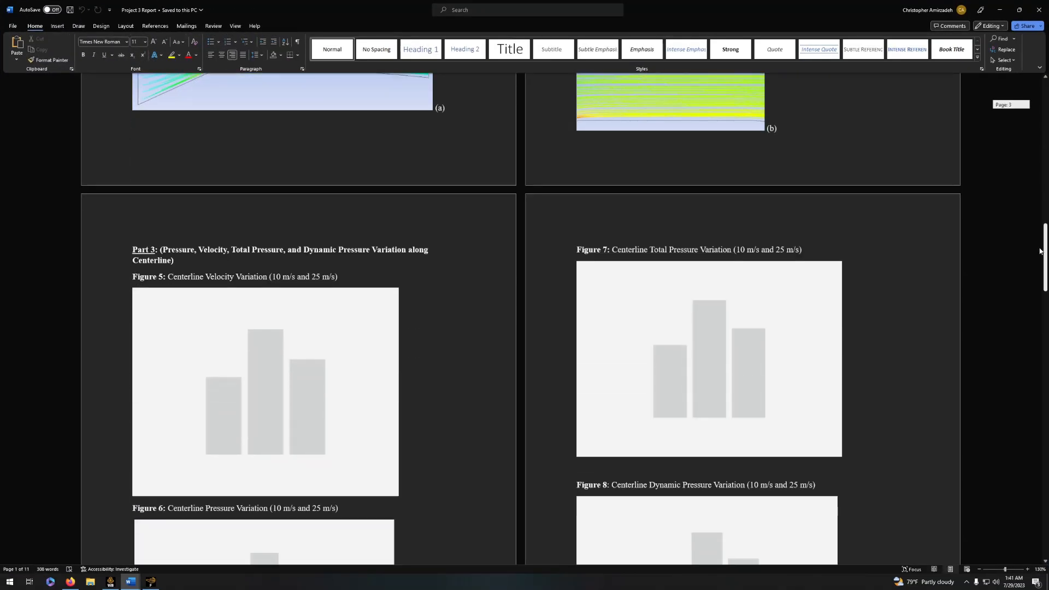
scroll(757, 300, "down", 3)
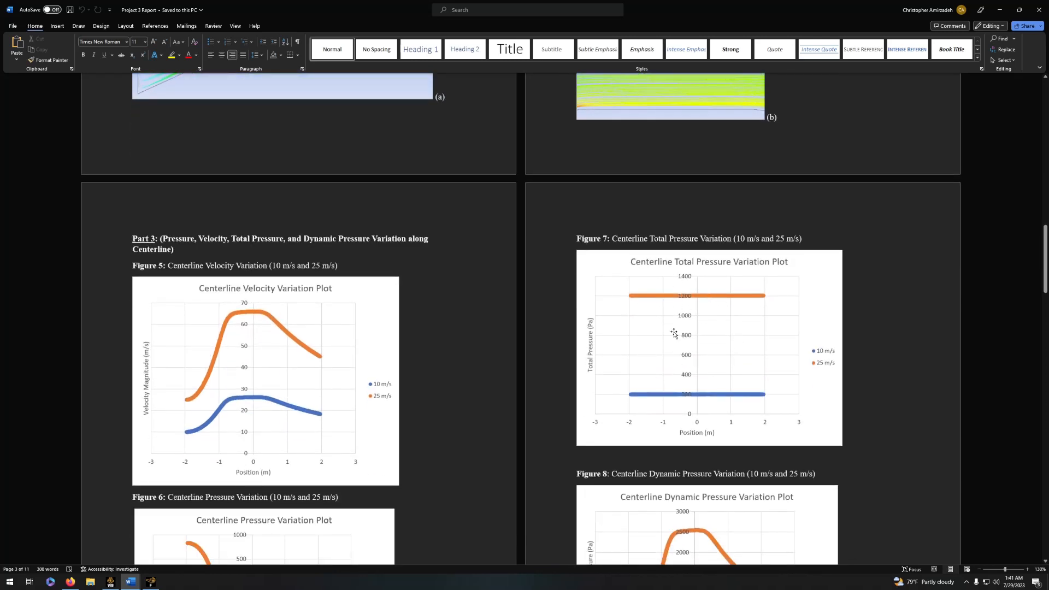
scroll(703, 307, "down", 2)
scroll(702, 307, "down", 4)
scroll(754, 199, "up", 4)
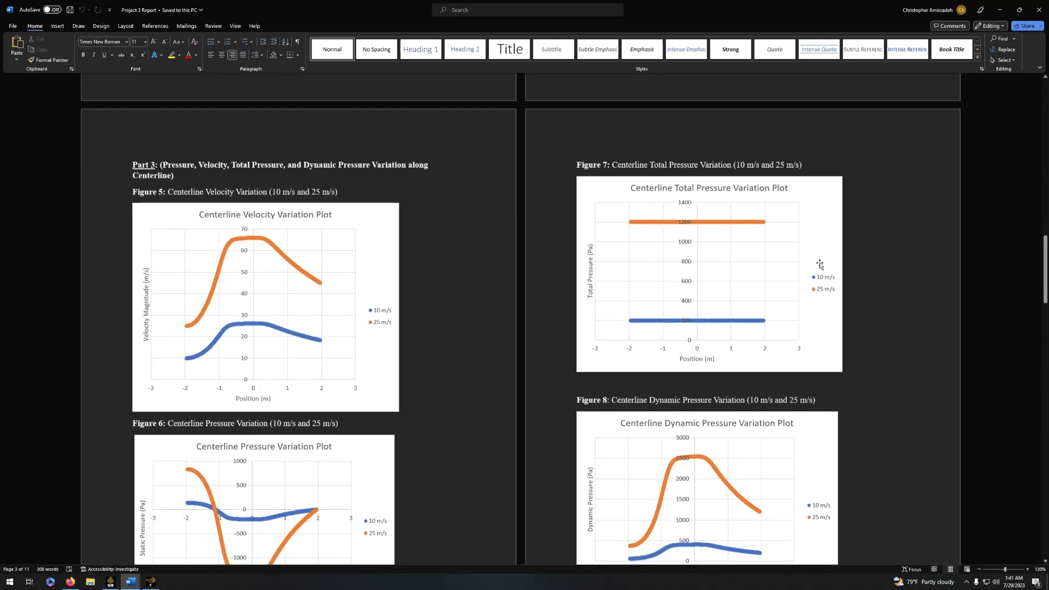
left_click(999, 10)
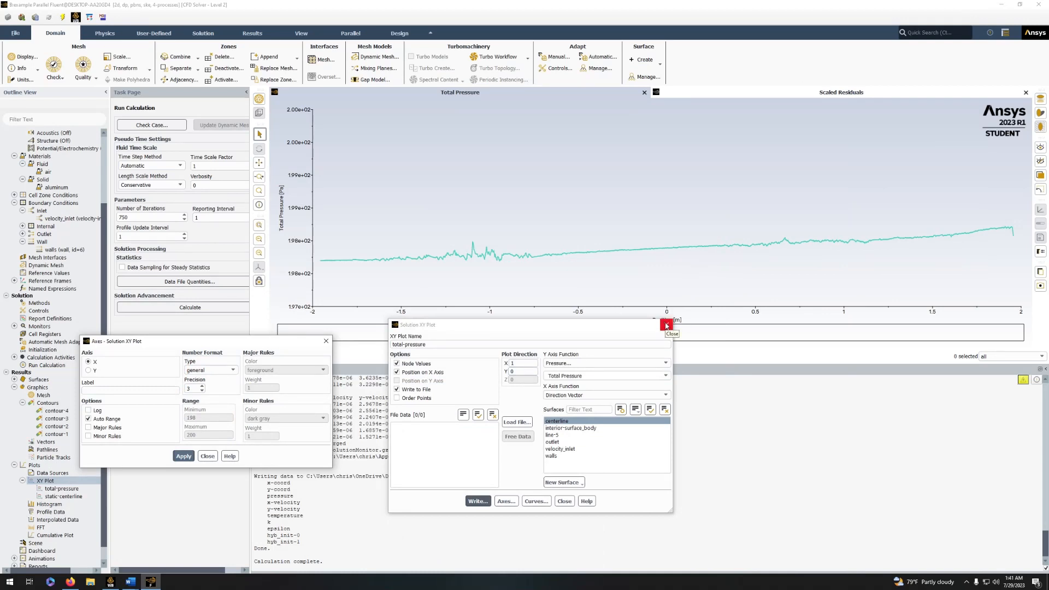
Close the axes settings and the total-pressure XY plot dialog.
left_click(325, 344)
left_click_drag(437, 325, 160, 248)
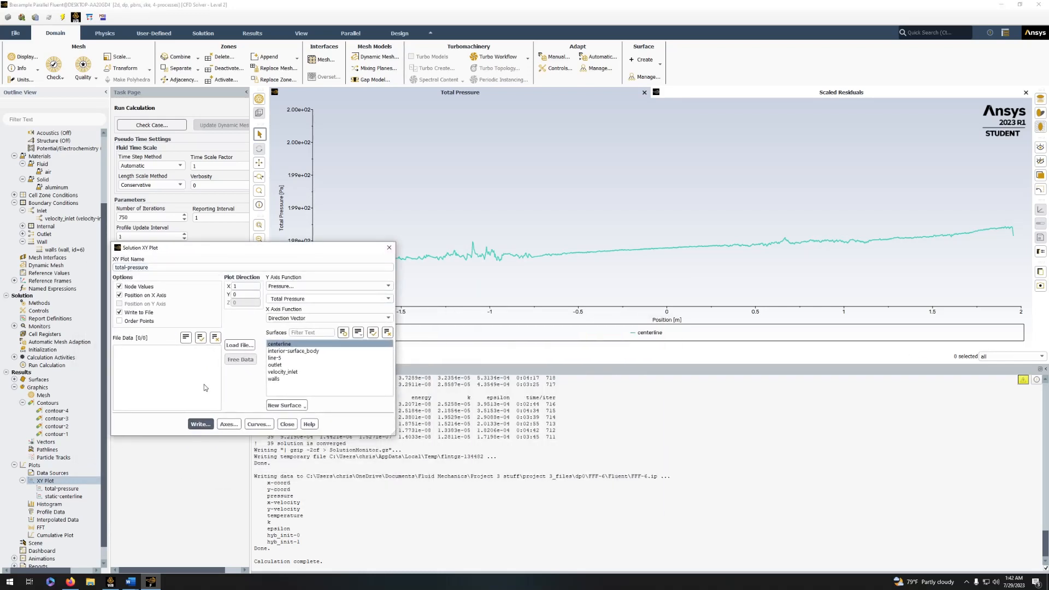
left_click(389, 247)
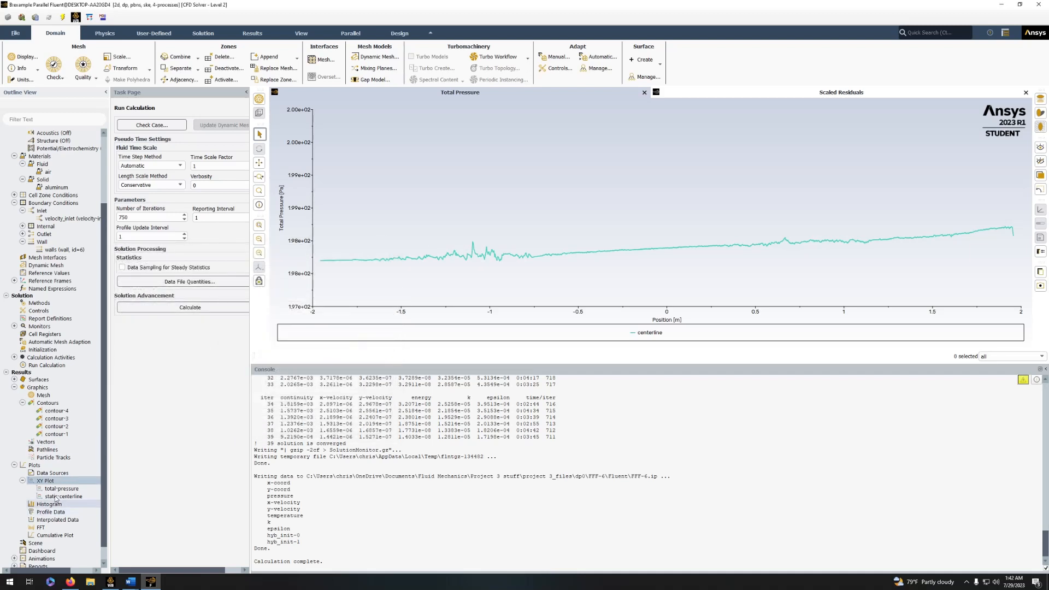
Create a new XY plot of Dynamic Pressure along the centerline surface, keeping the default plot name.
left_click(23, 480)
left_click(23, 481)
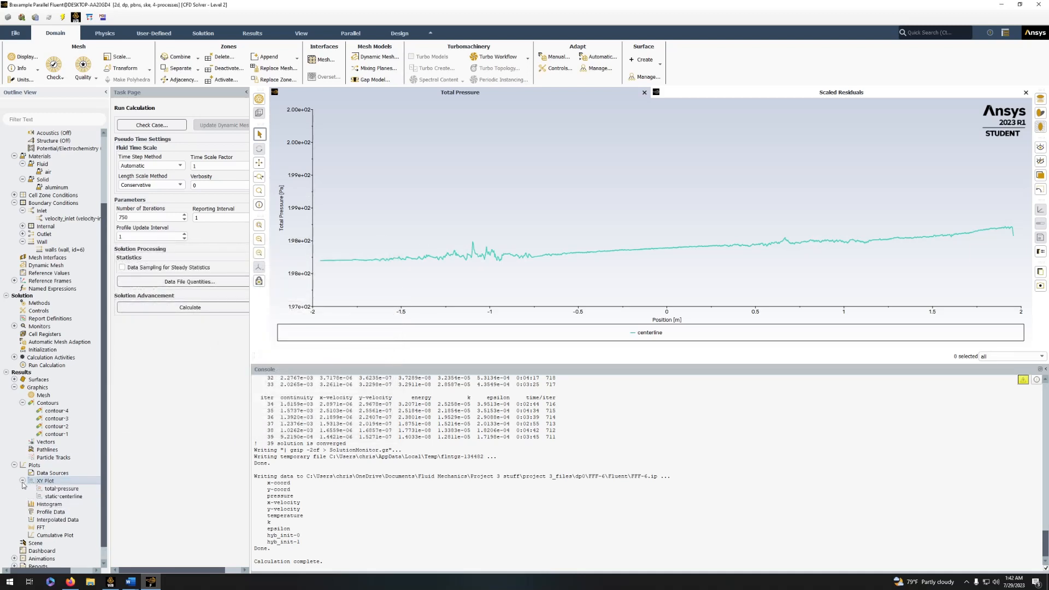
right_click(49, 480)
left_click(63, 486)
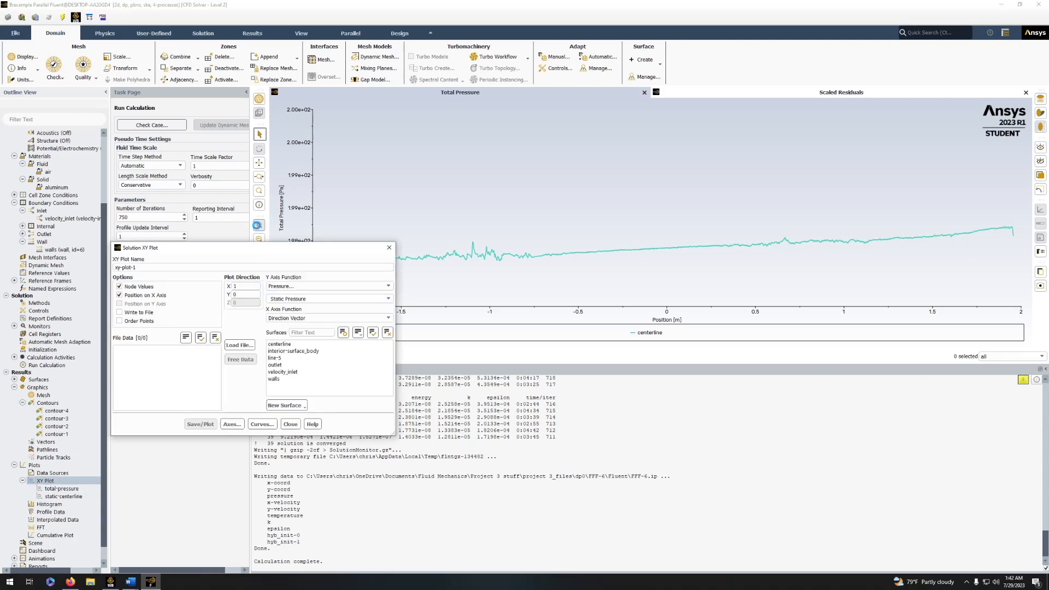
left_click(387, 298)
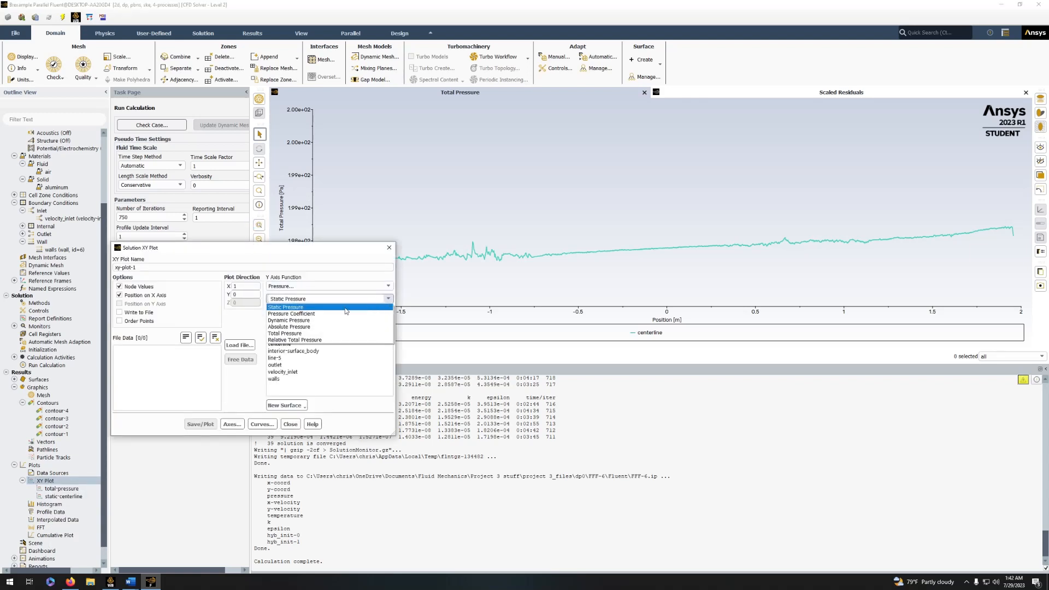
left_click(316, 325)
left_click(279, 344)
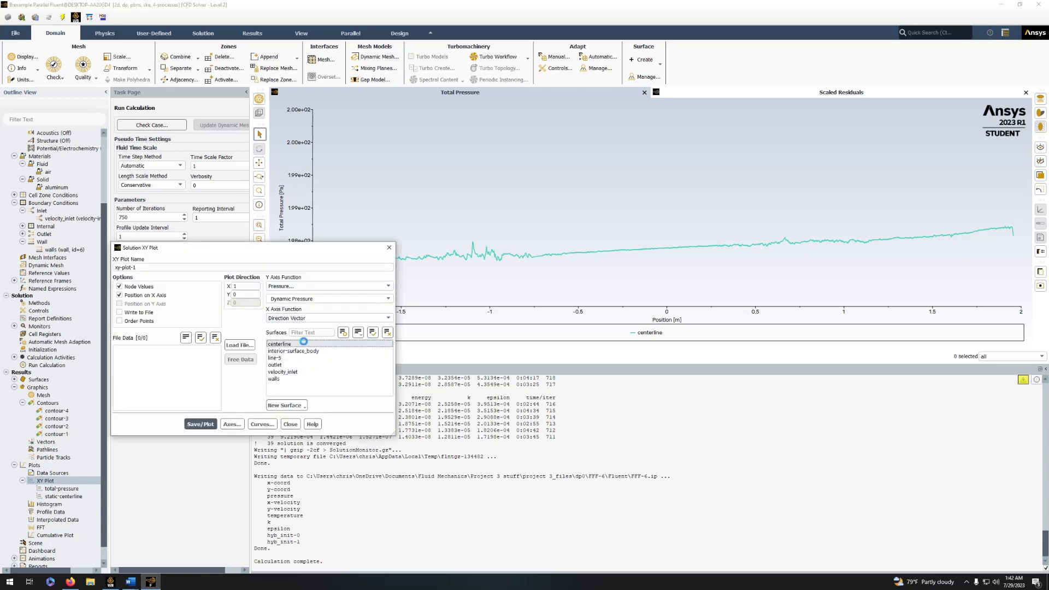
left_click(202, 425)
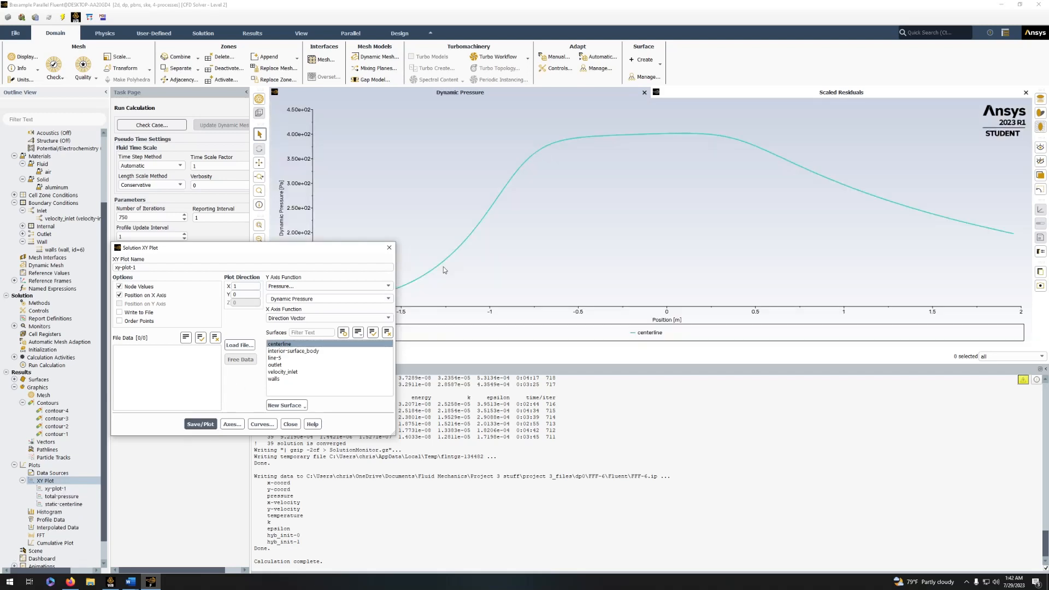
left_click(389, 248)
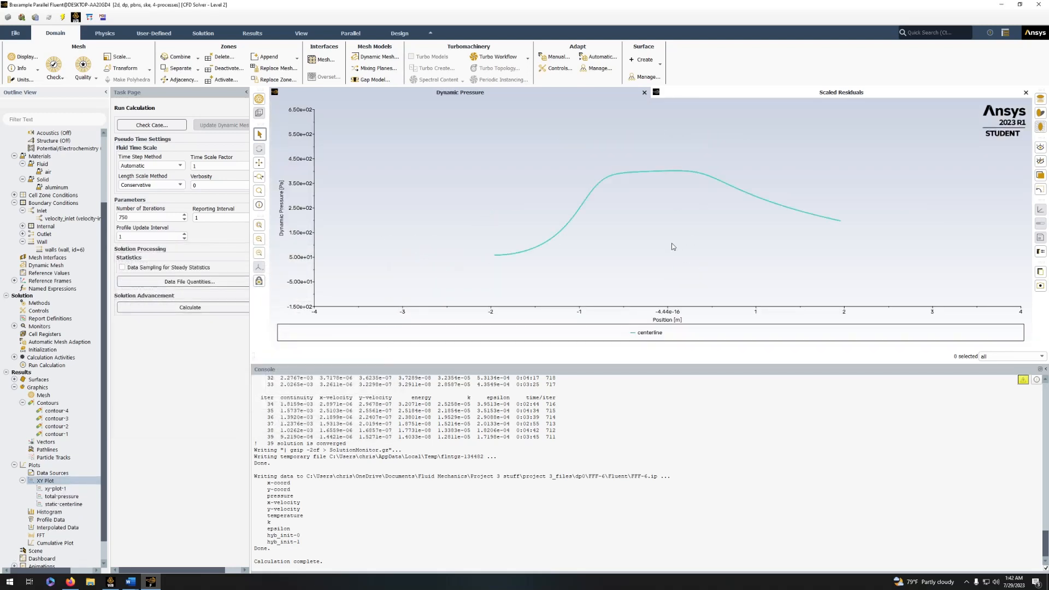
scroll(683, 244, "down", 2)
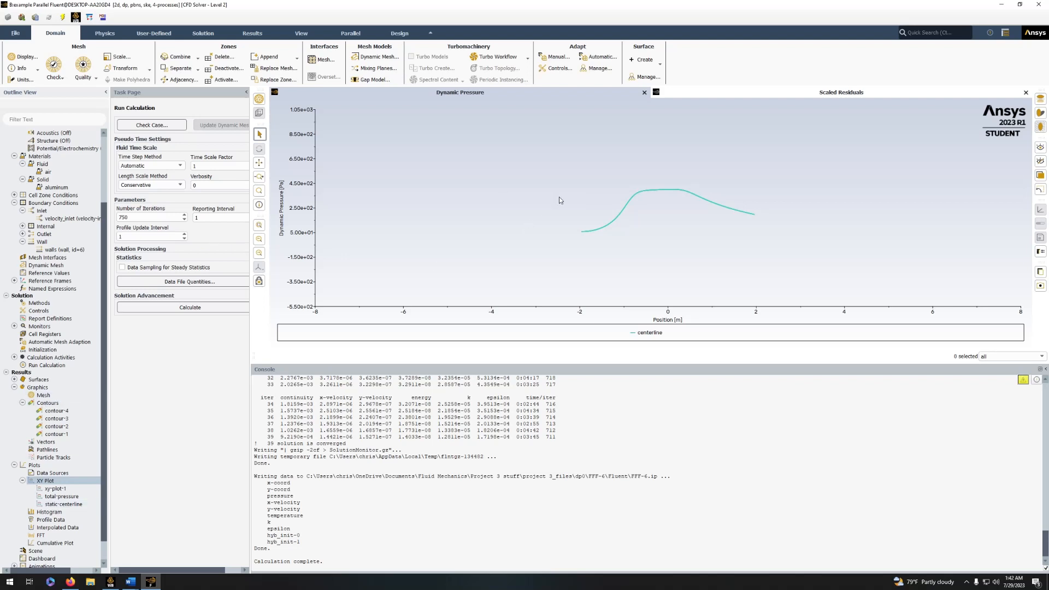
Start a new XY plot and name it velocity.
right_click(47, 483)
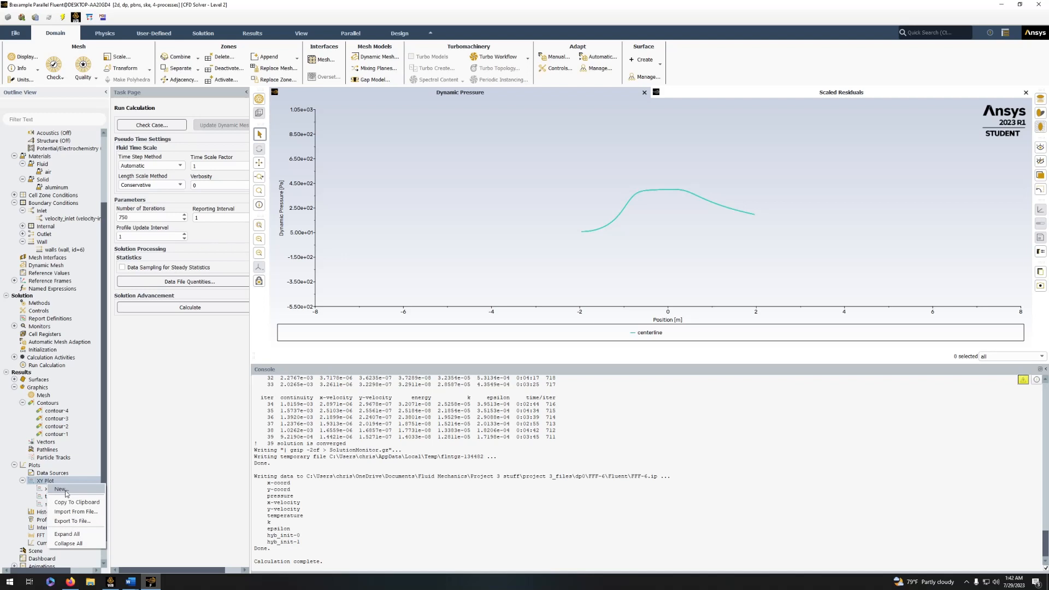
left_click(60, 489)
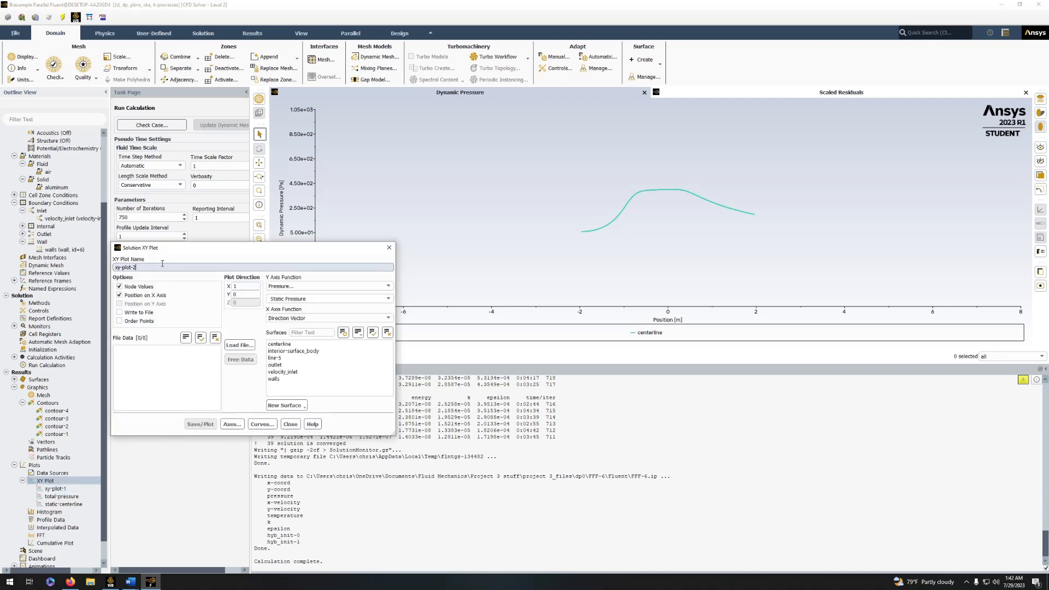
left_click_drag(162, 264, 74, 275)
type("velocity")
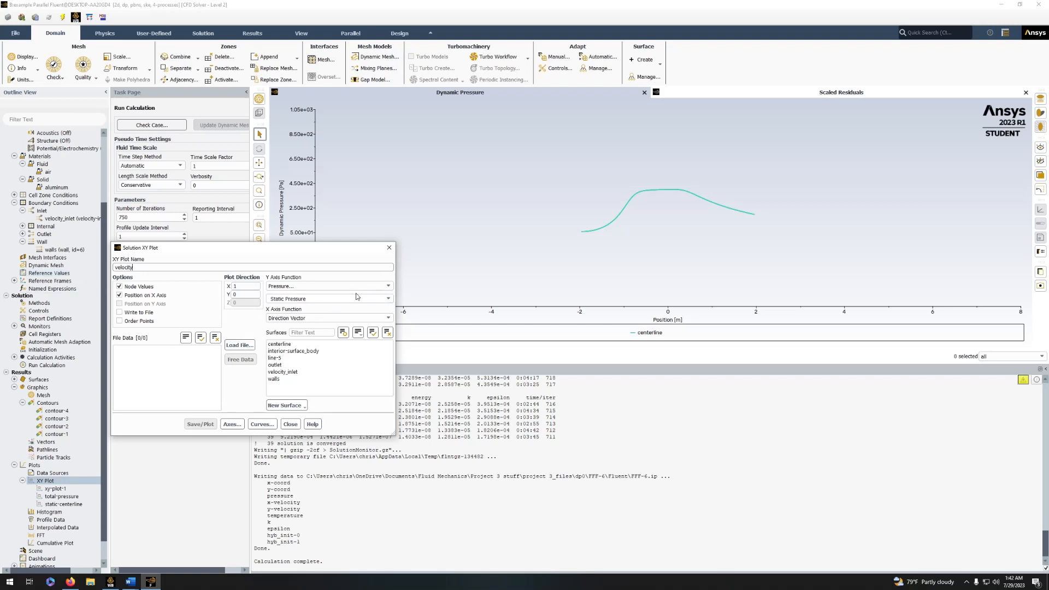
Set the plot's Y axis function to Velocity Magnitude, then save and plot it along the centerline surface.
left_click(381, 300)
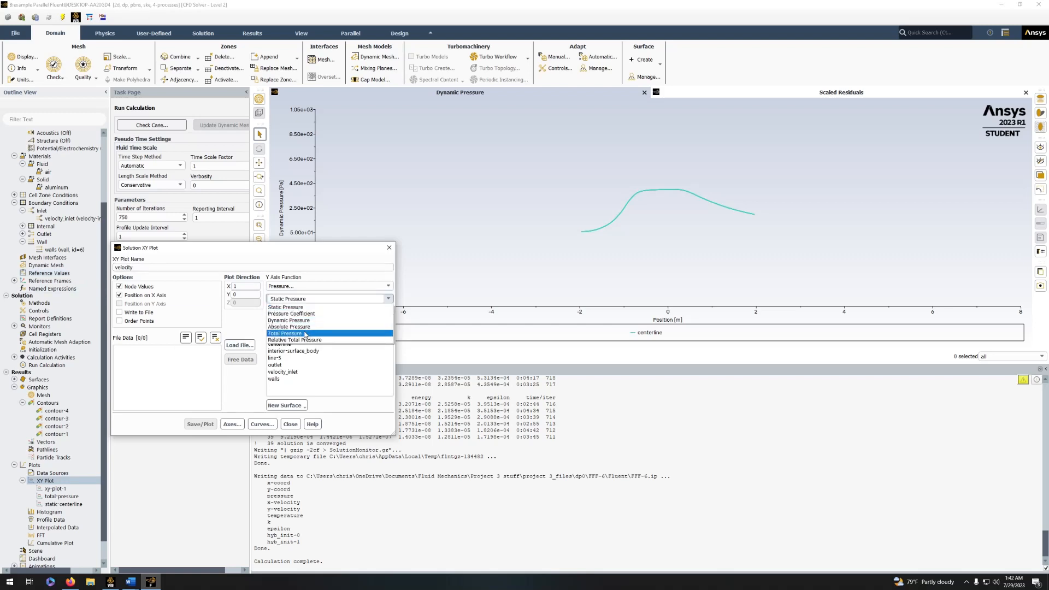
left_click(395, 285)
left_click(389, 285)
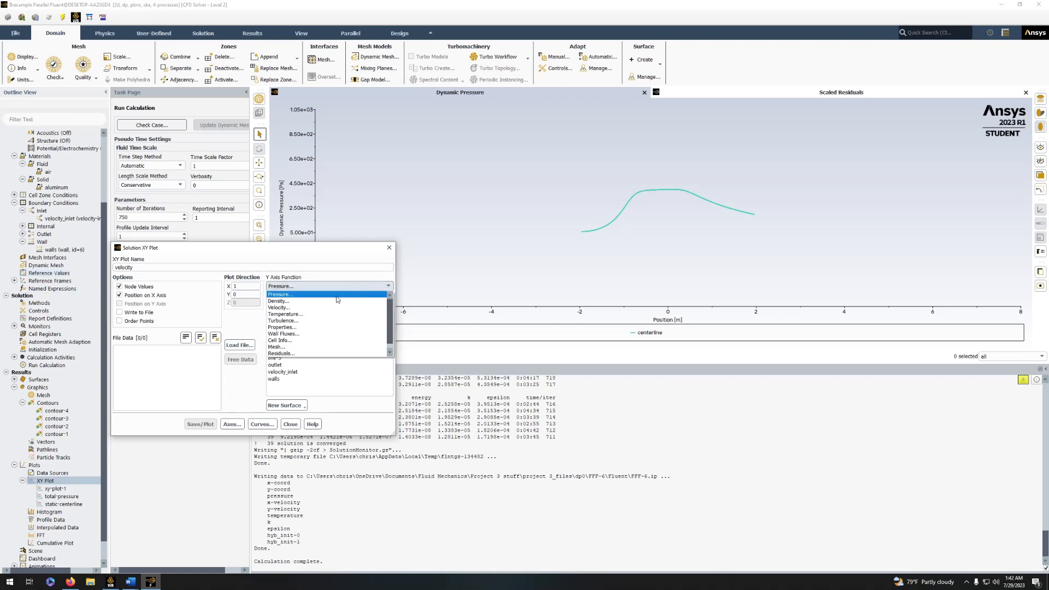
left_click(360, 295)
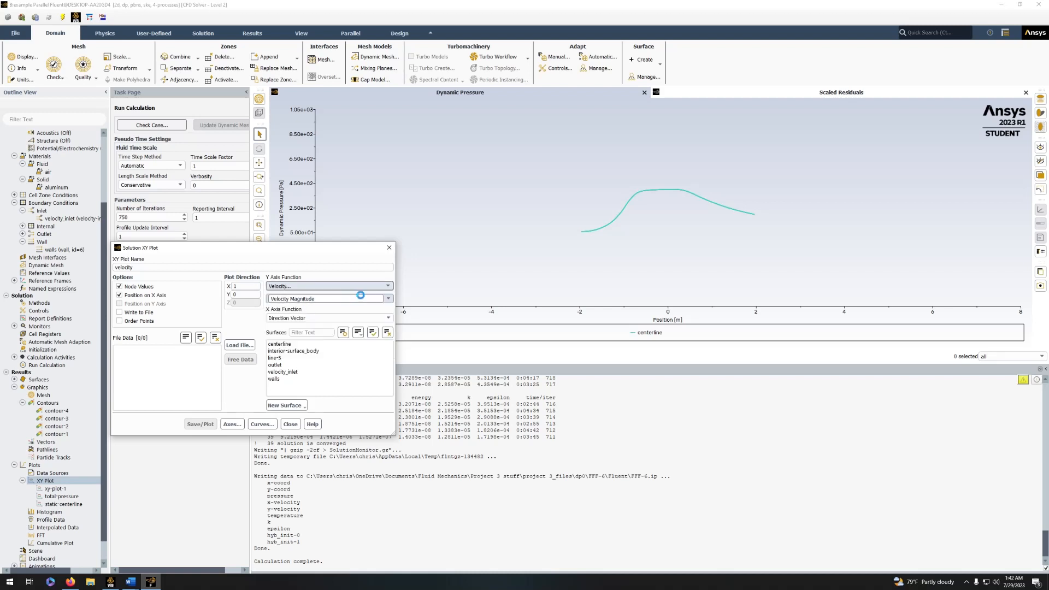
left_click(281, 343)
left_click(201, 427)
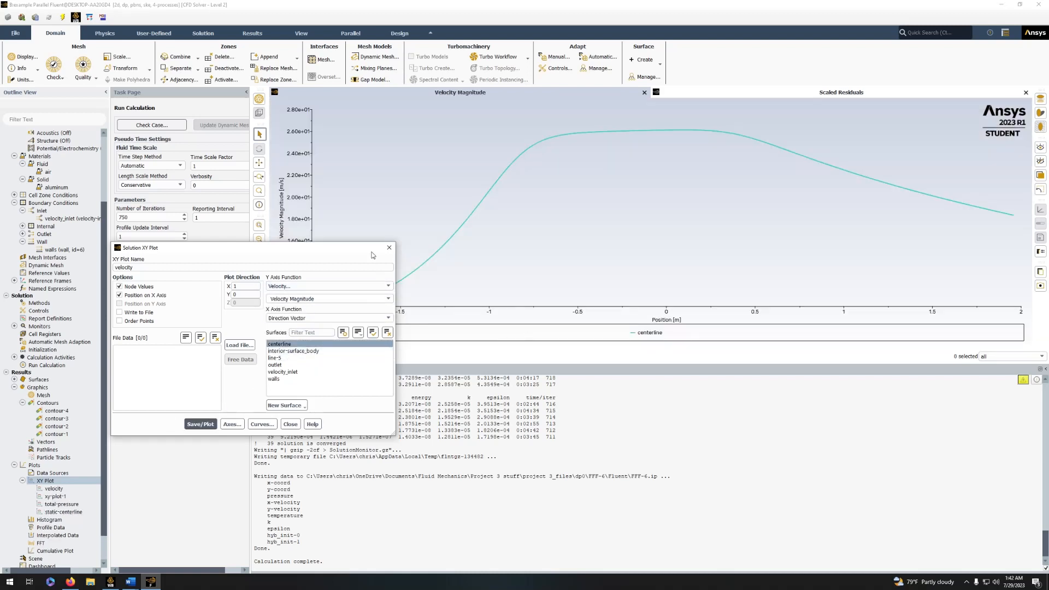
left_click(389, 247)
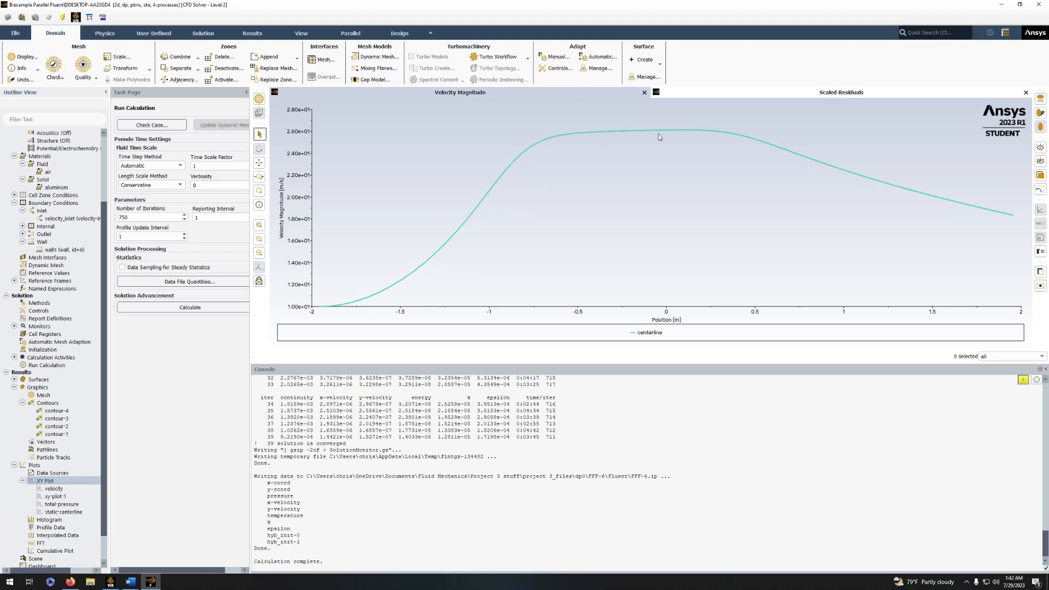
mouse_move(672, 127)
mouse_move(999, 219)
left_click(22, 481)
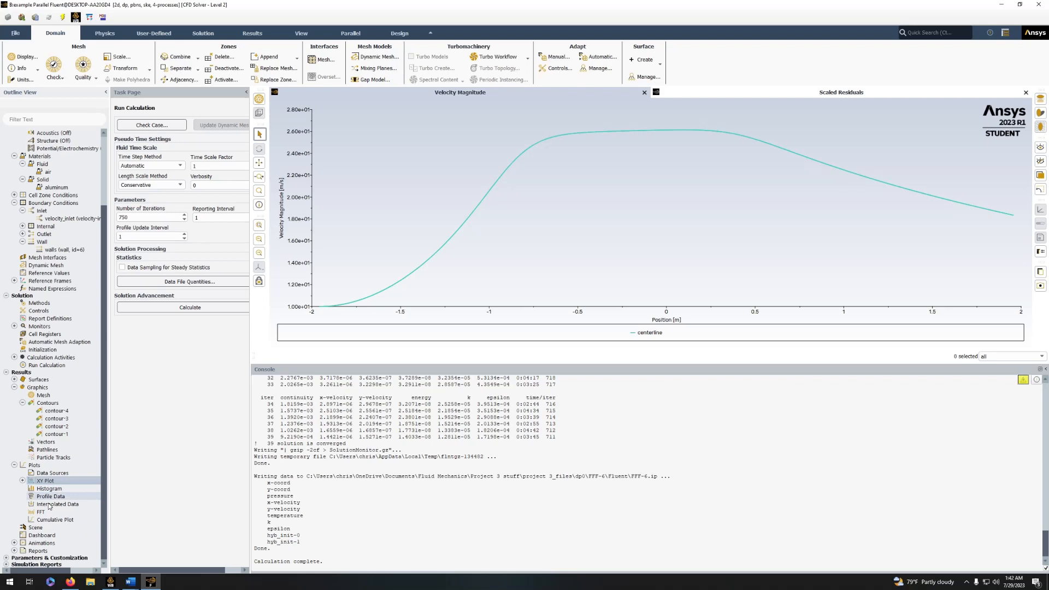
left_click(22, 481)
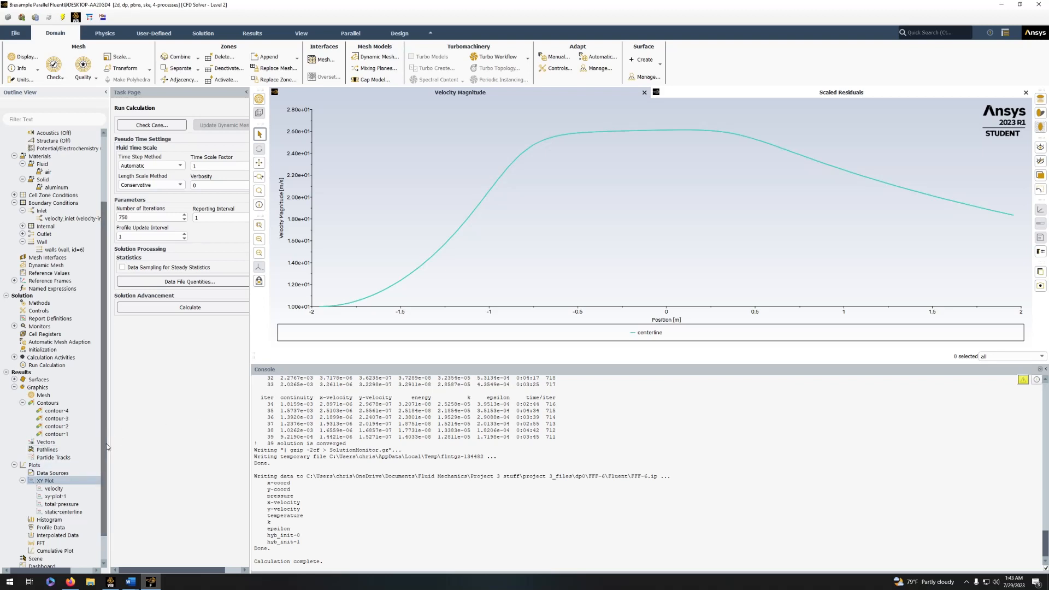
Start another XY plot and define a new line surface for it with y0 at 0.3048 m and y1 at -0.3048 m.
scroll(46, 472, "down", 2)
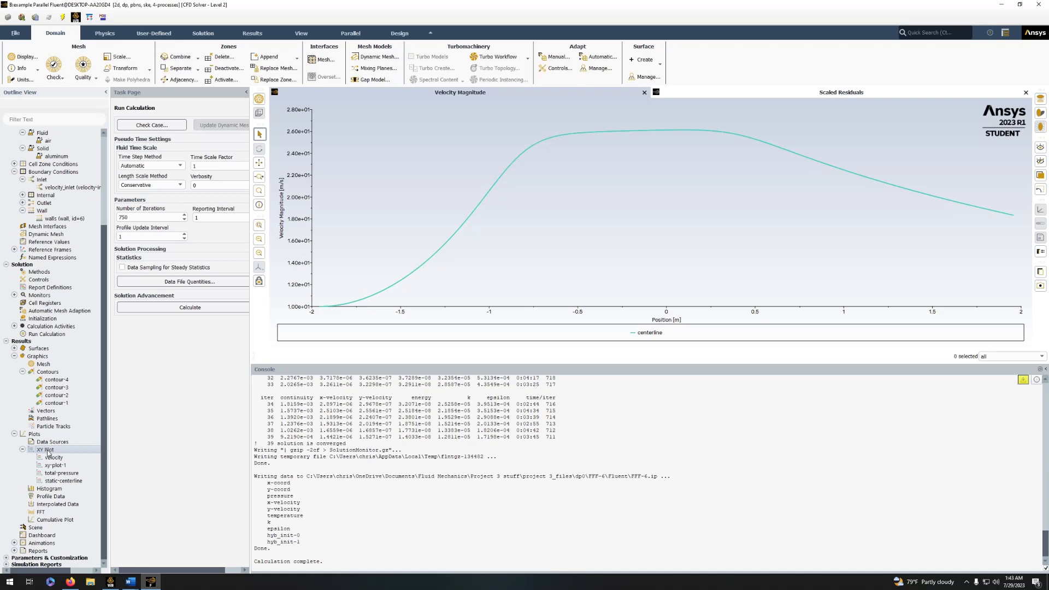
right_click(48, 451)
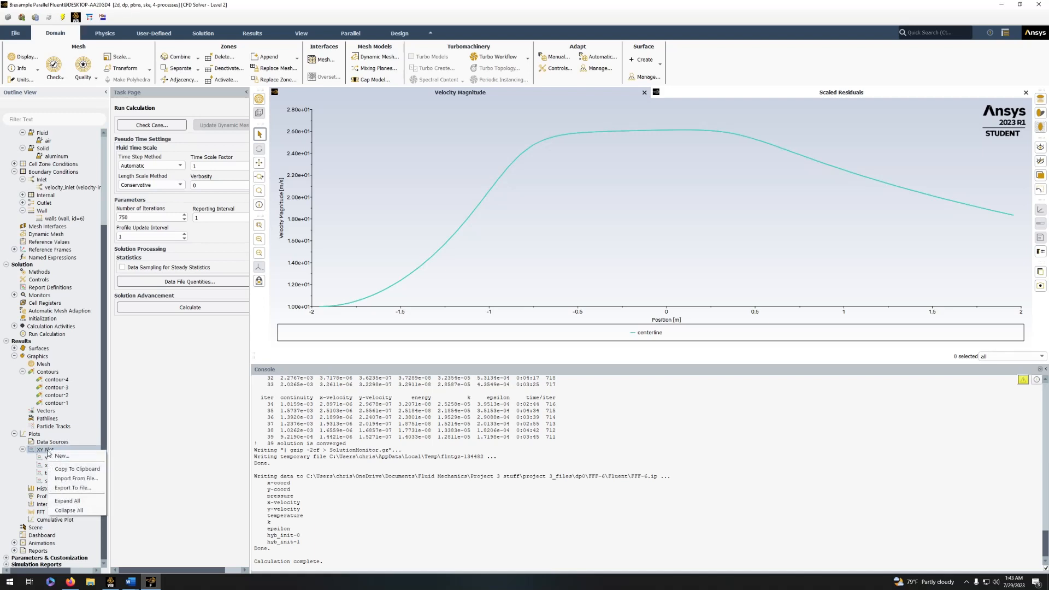
left_click(79, 457)
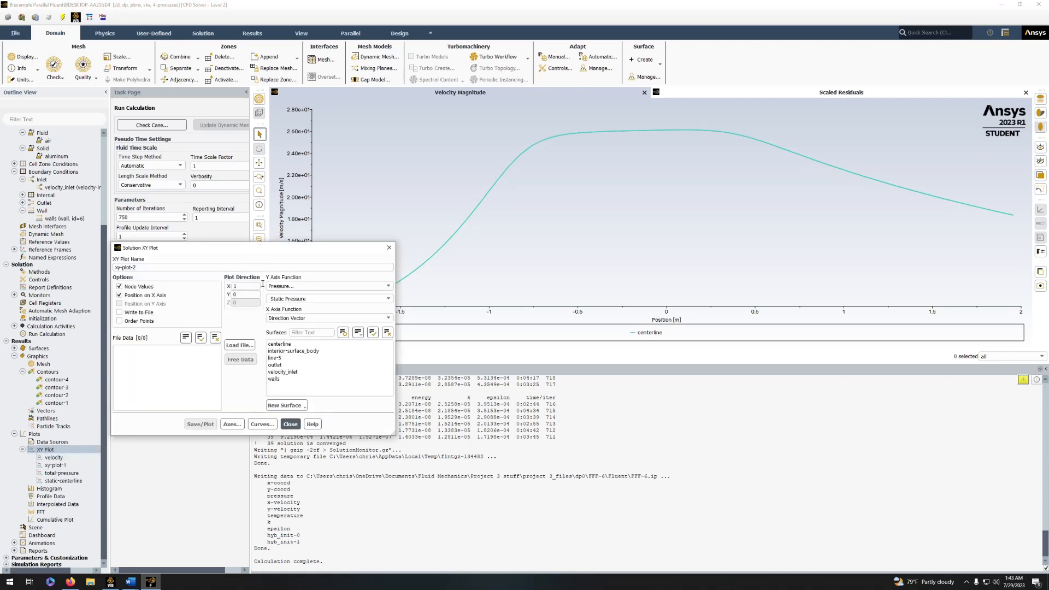
left_click(294, 406)
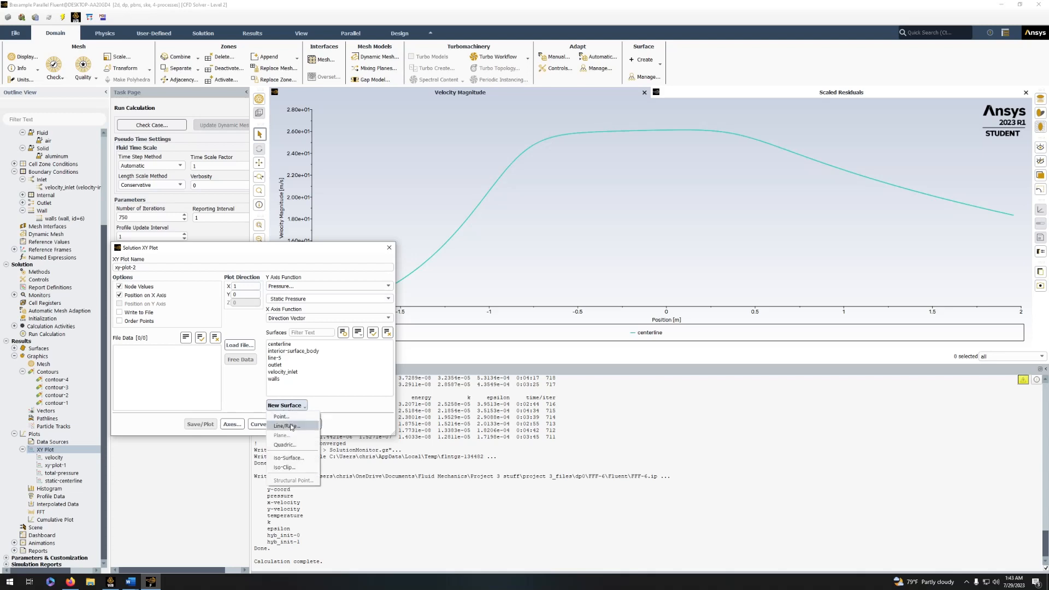
left_click(287, 426)
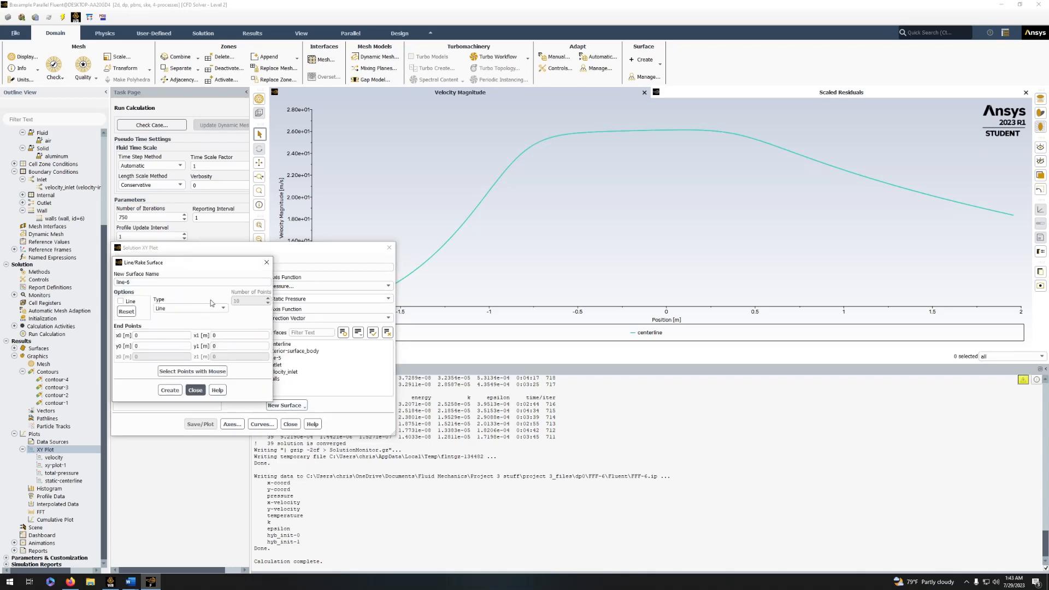
left_click(155, 347)
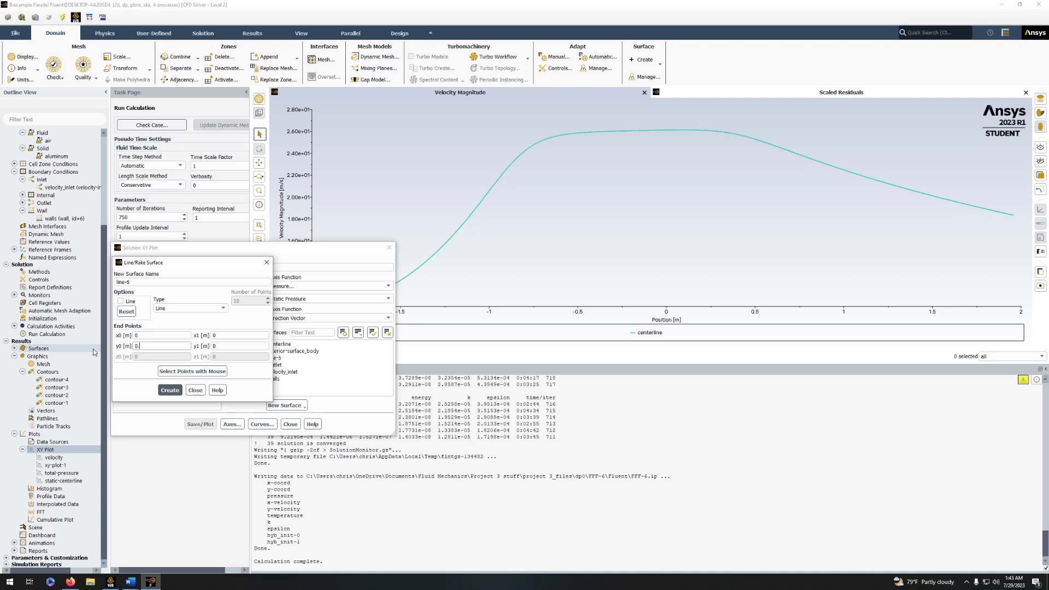
type(".3048")
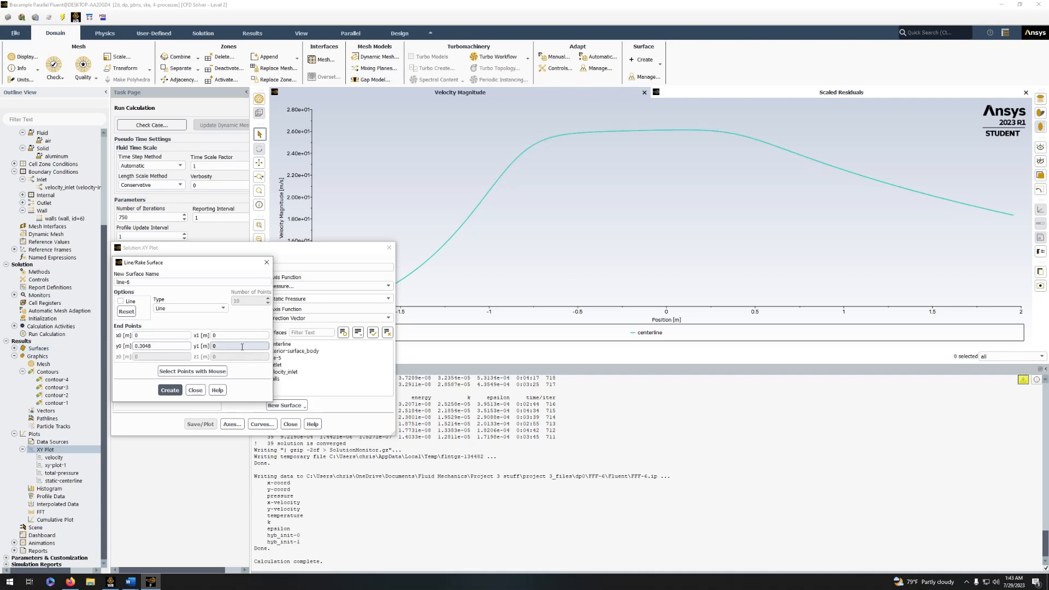
left_click(239, 345)
type("-0.3048")
Name the line surface vertical-test-section and create it.
left_click_drag(134, 283, 116, 283)
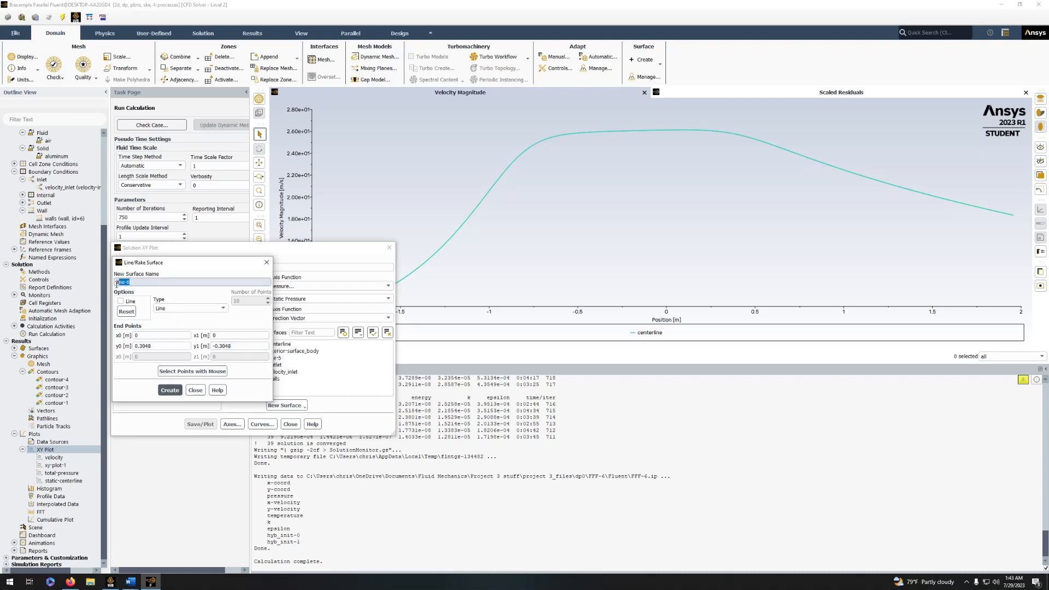
type("tical-test-sectio")
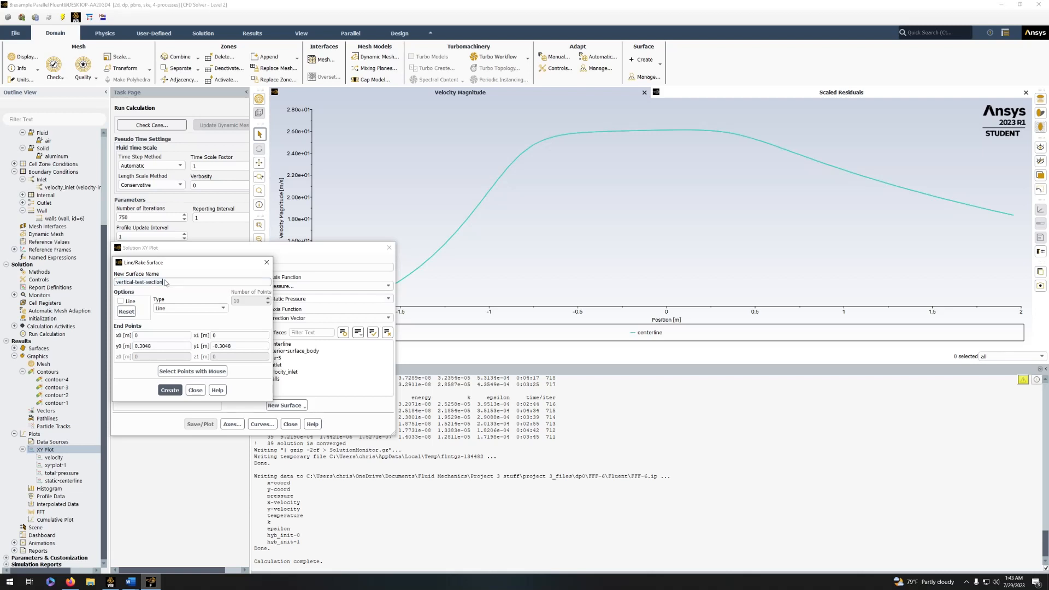
left_click(169, 390)
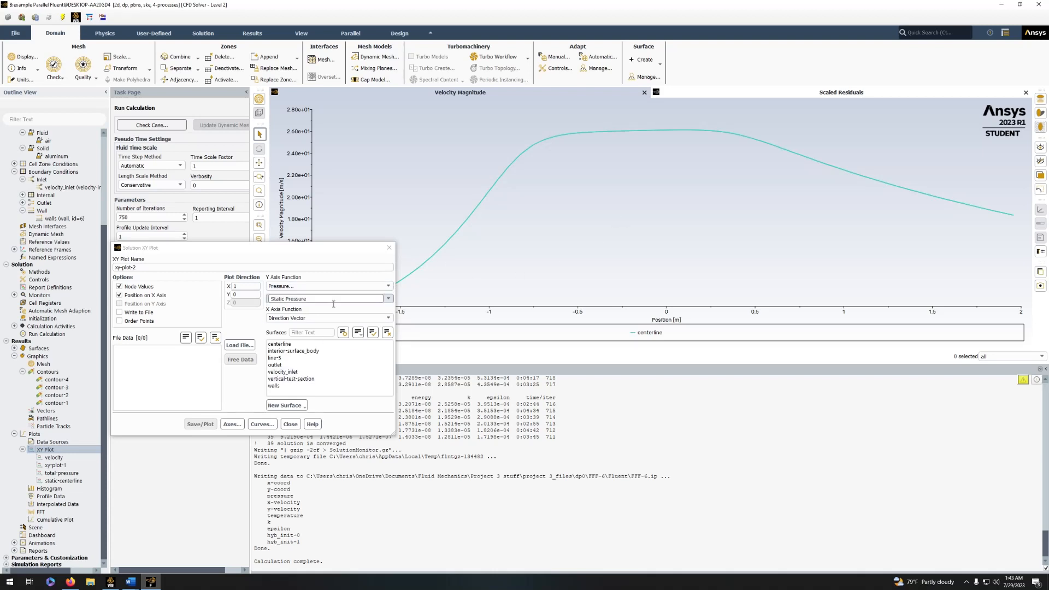
Name the XY plot vertical-static, then save and plot static pressure on the vertical-test-section surface.
left_click(293, 379)
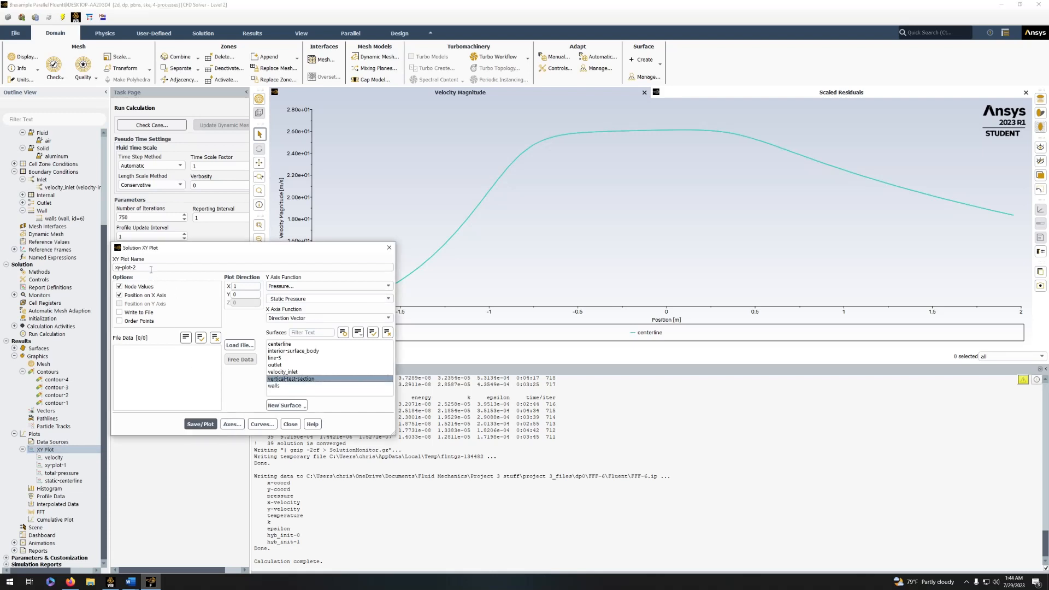
left_click(152, 268)
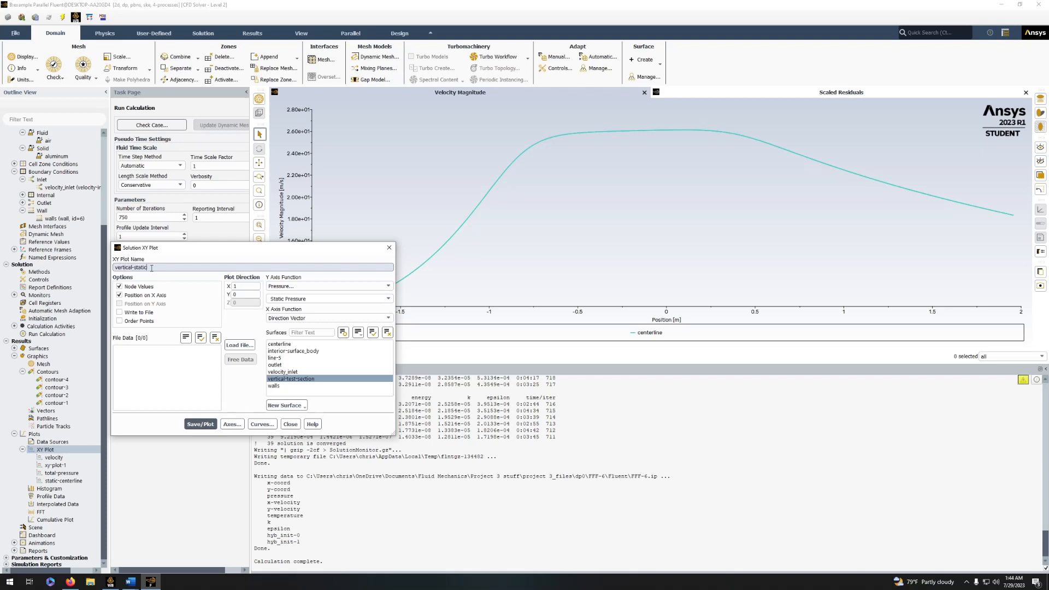
left_click(199, 425)
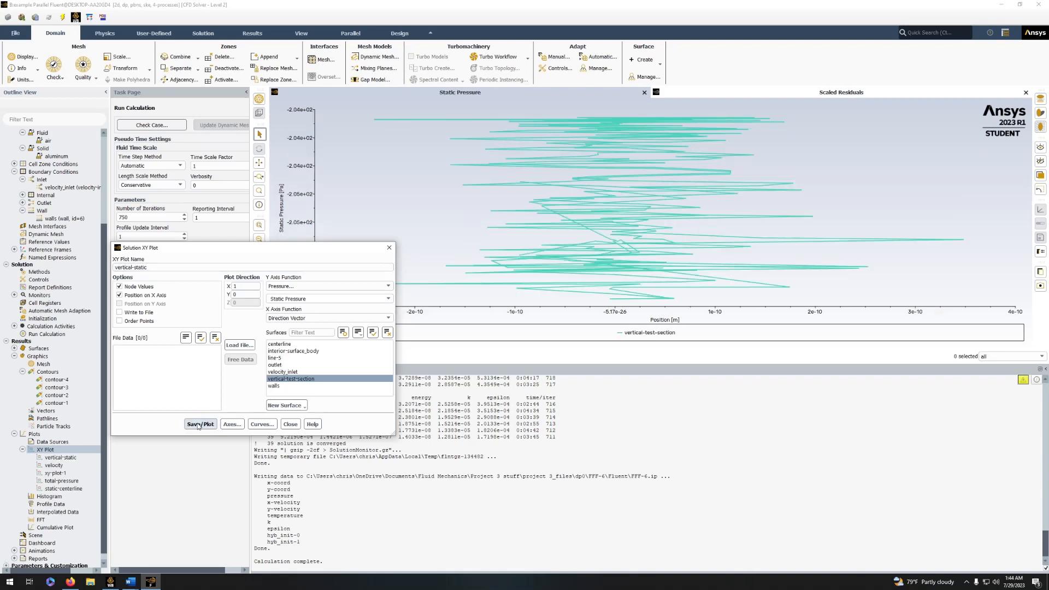
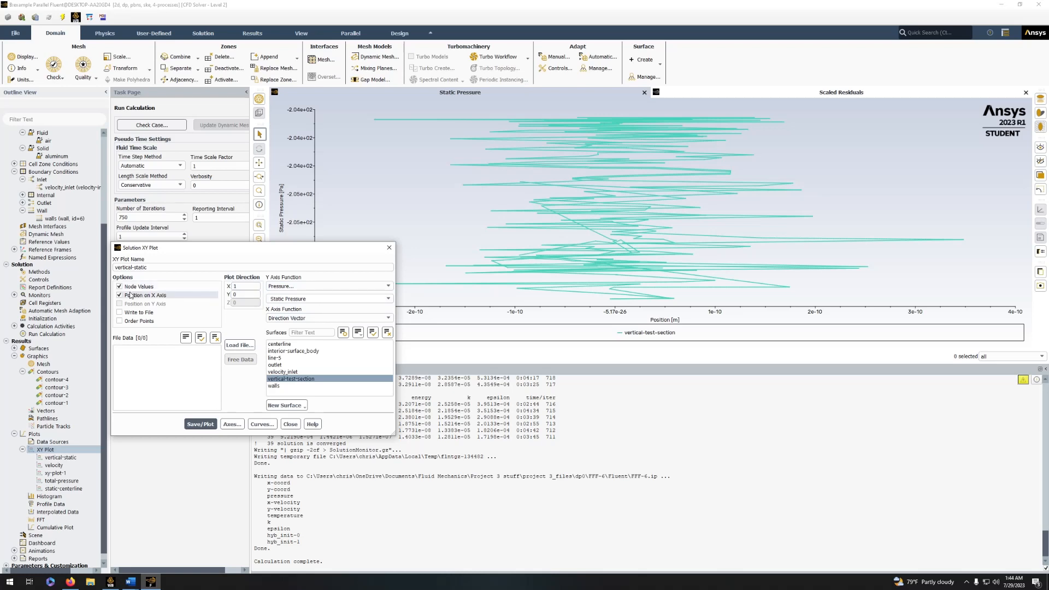
Put position on the Y axis with plot direction X 0, Y 1, and replot static pressure for vertical-test-section.
left_click(119, 295)
left_click(119, 304)
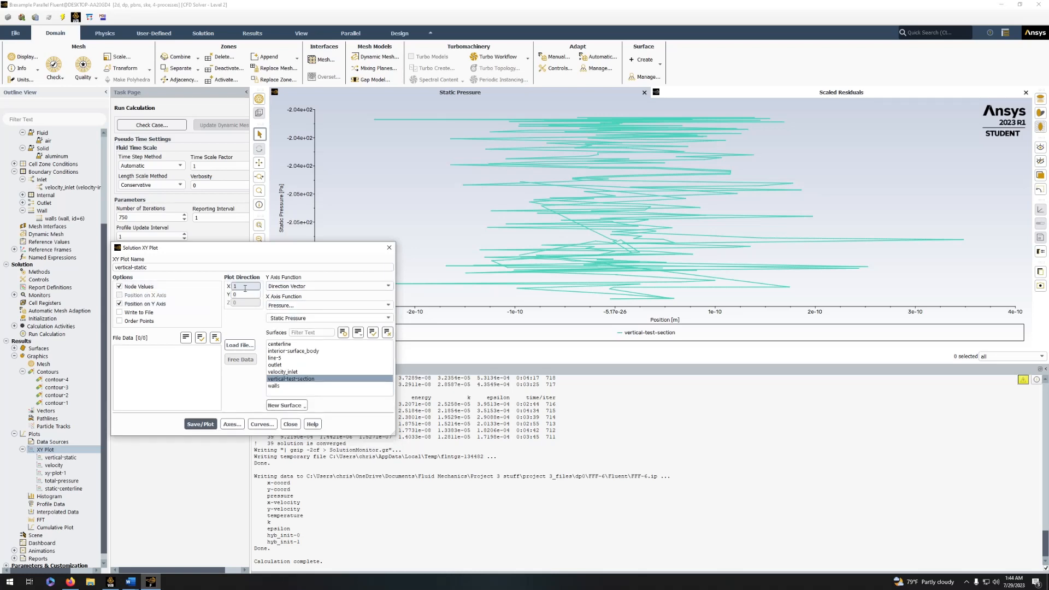
type("0")
key("Tab")
type("1")
left_click(308, 379)
left_click(307, 379)
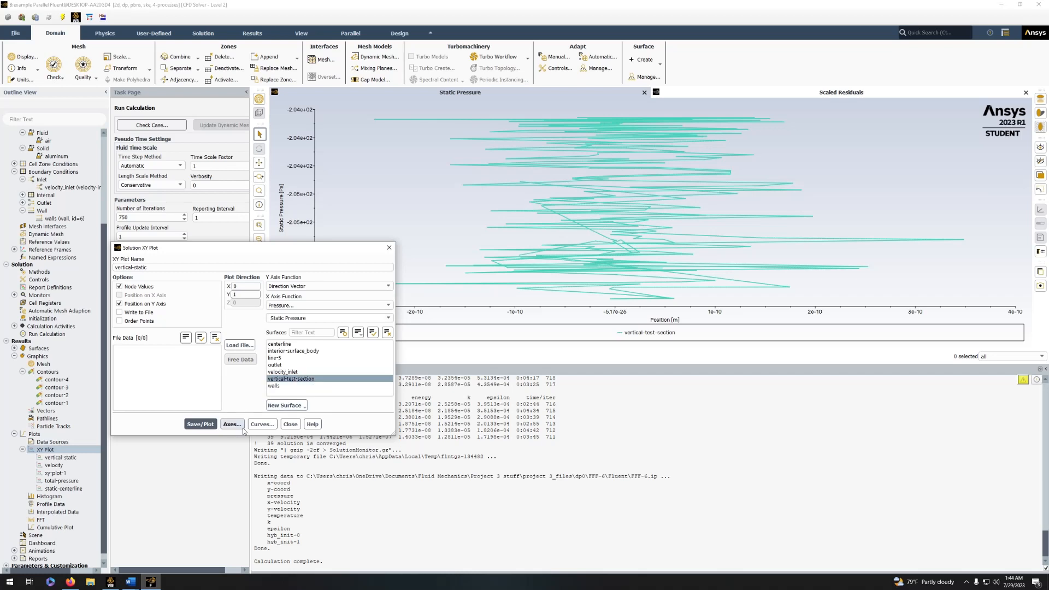
left_click(200, 424)
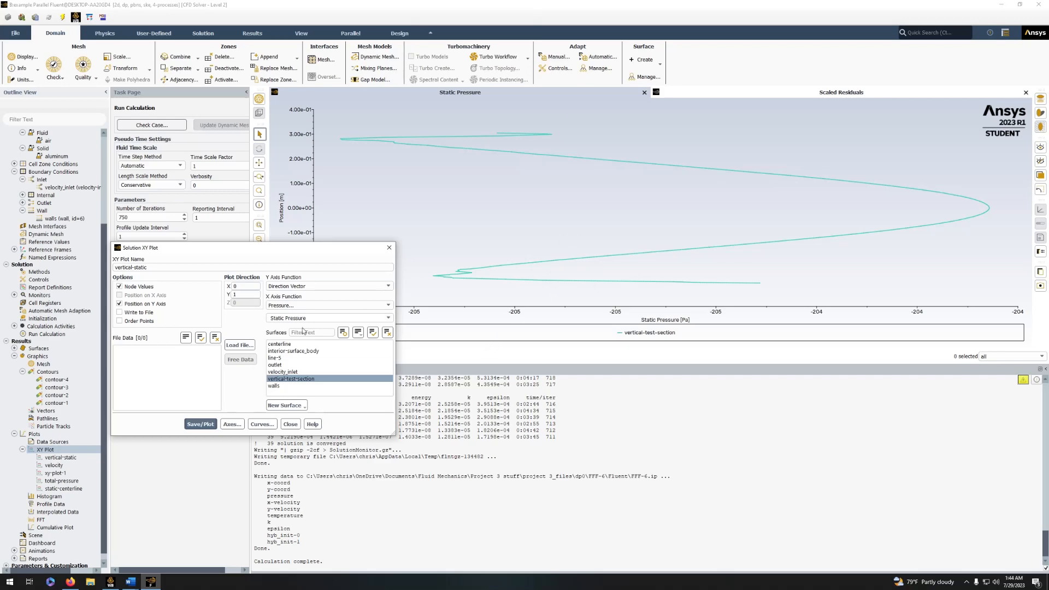
left_click_drag(329, 249, 308, 251)
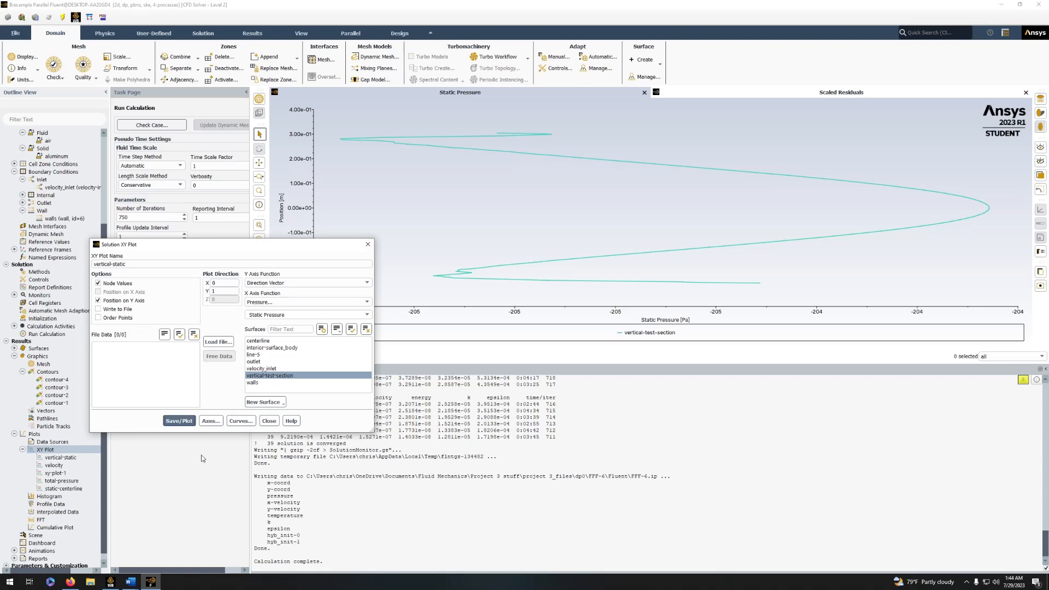
left_click(365, 245)
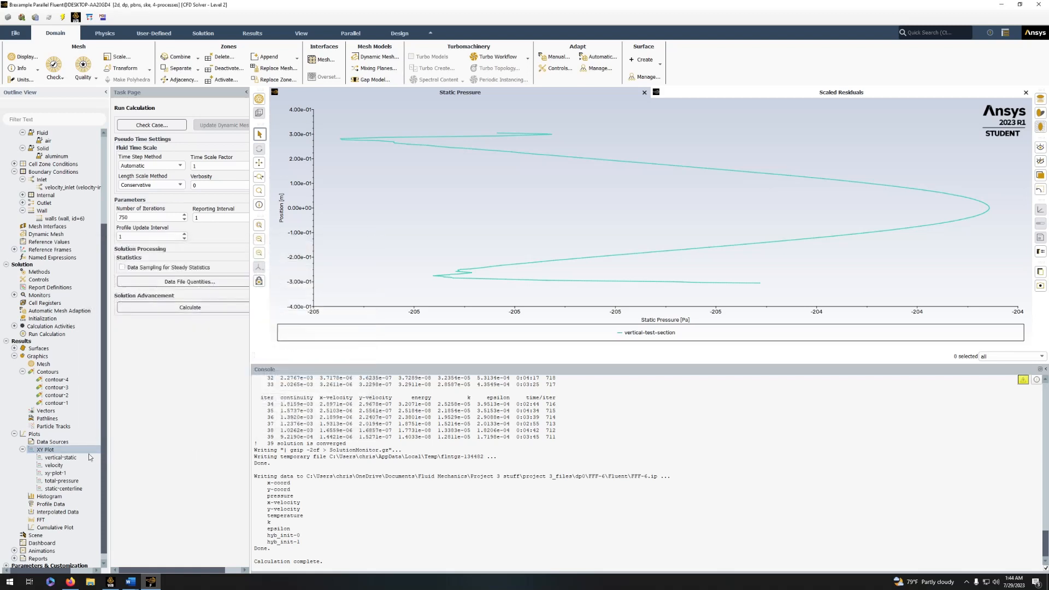
Start a new XY plot named total-pressure and choose total pressure as its Y axis function.
left_click(23, 449)
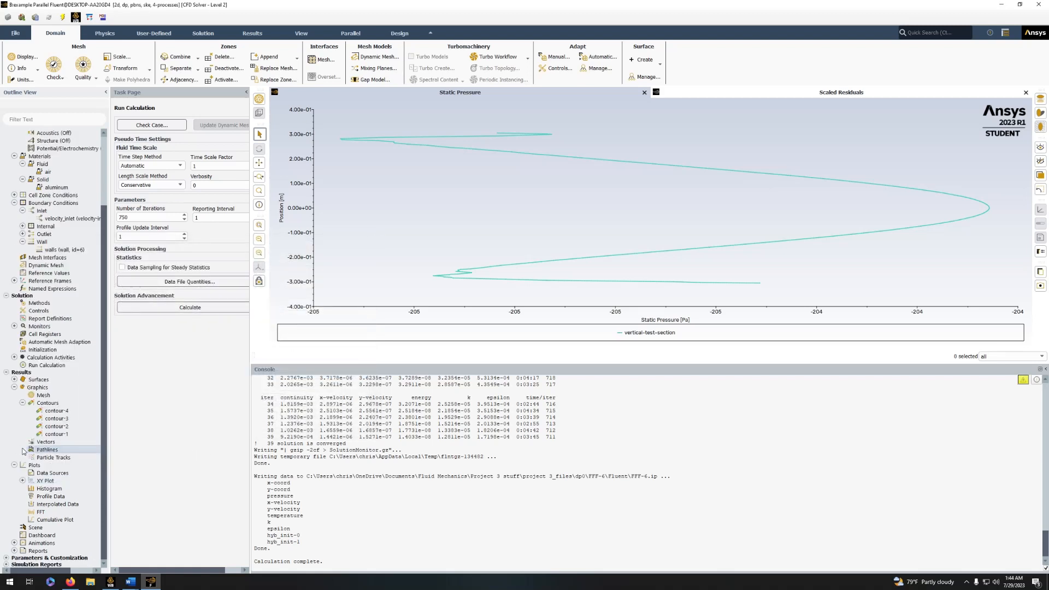
left_click(23, 480)
right_click(47, 442)
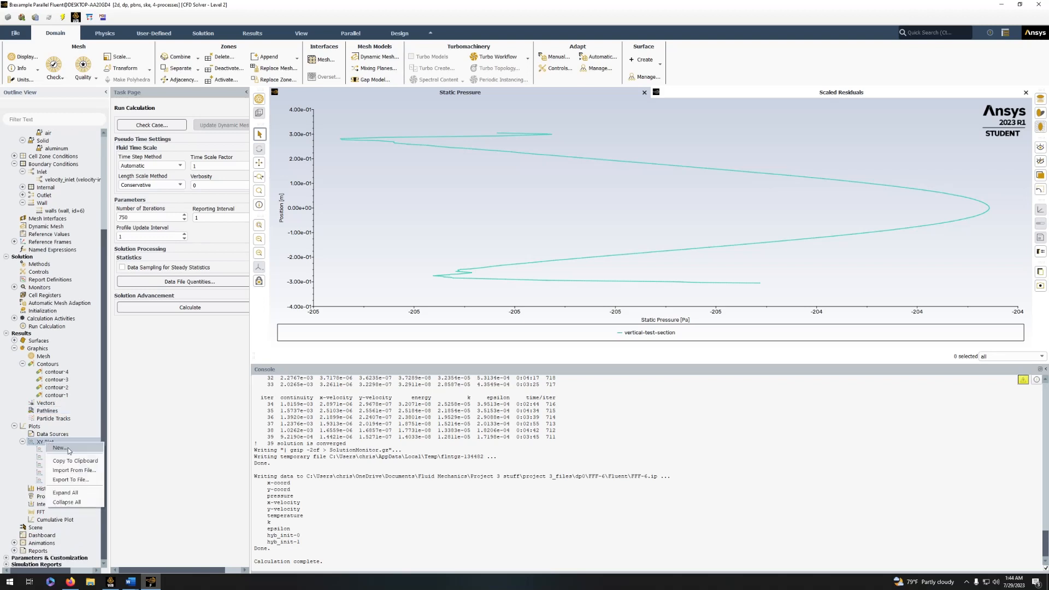
left_click(68, 448)
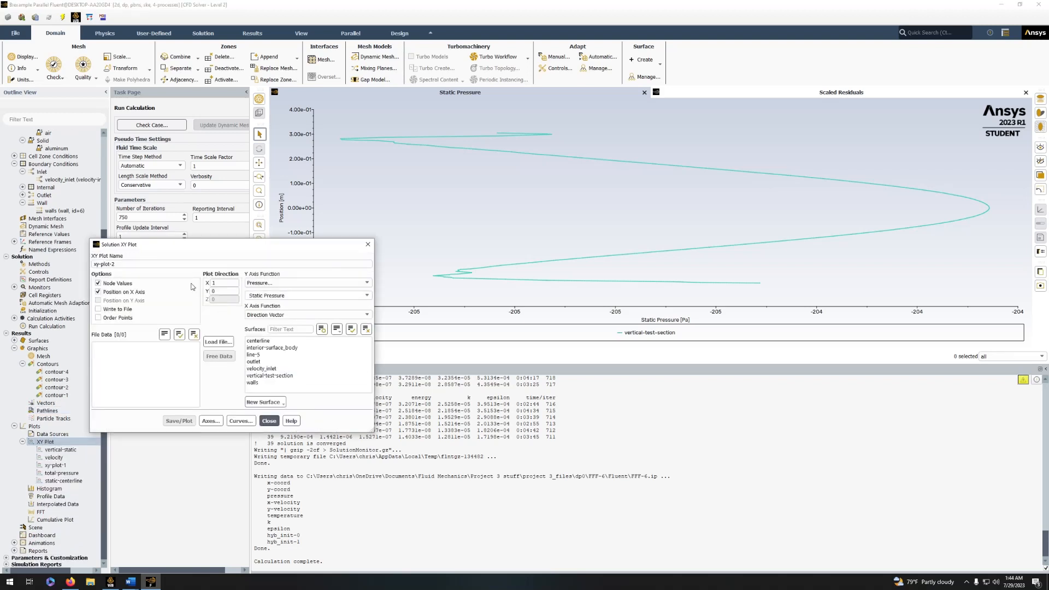
left_click_drag(129, 264, 92, 267)
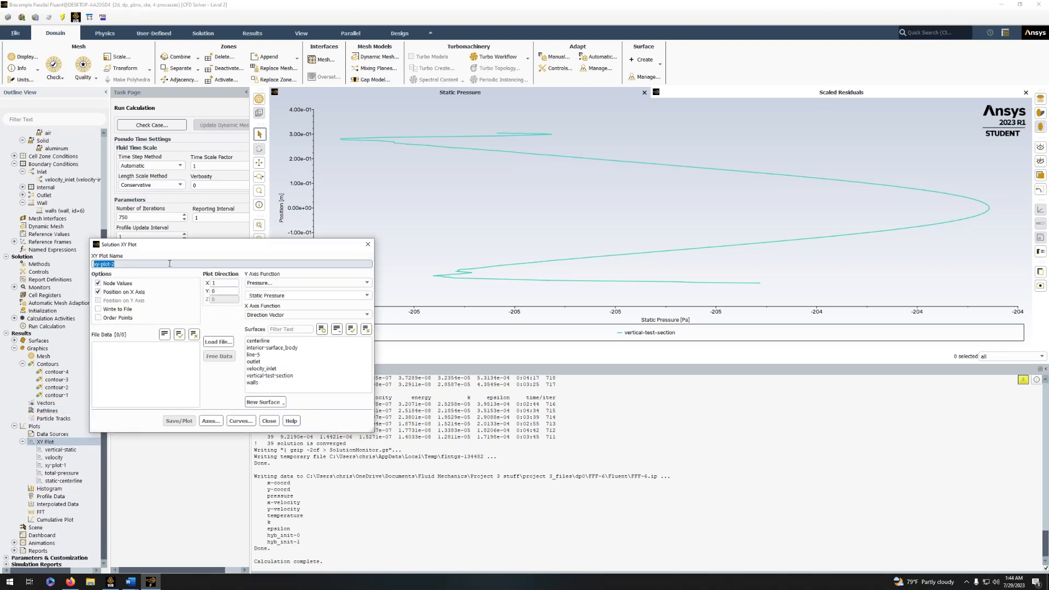
type("total-pressure")
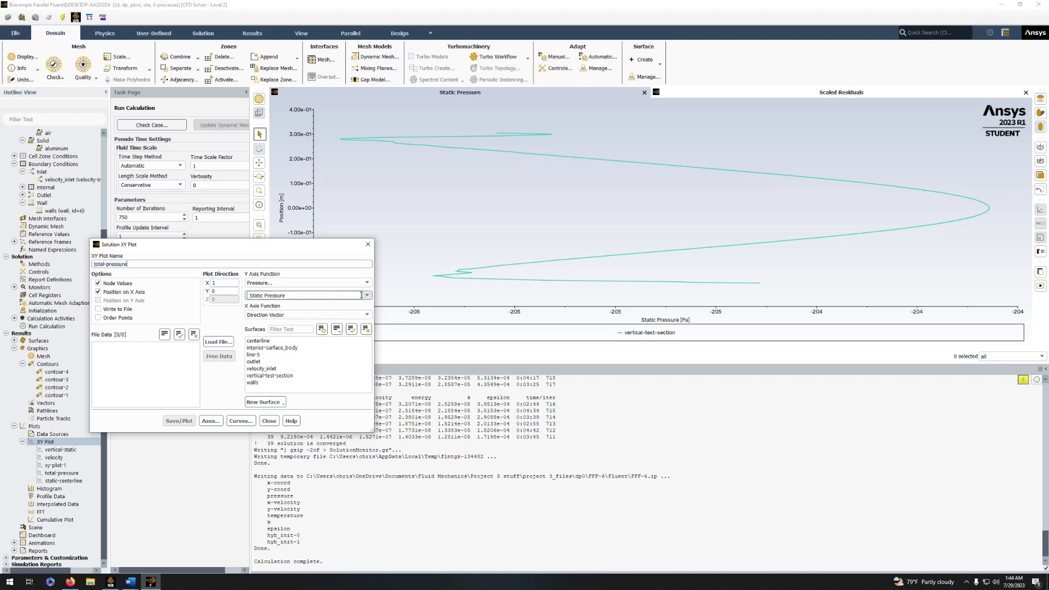
left_click(340, 295)
left_click(268, 330)
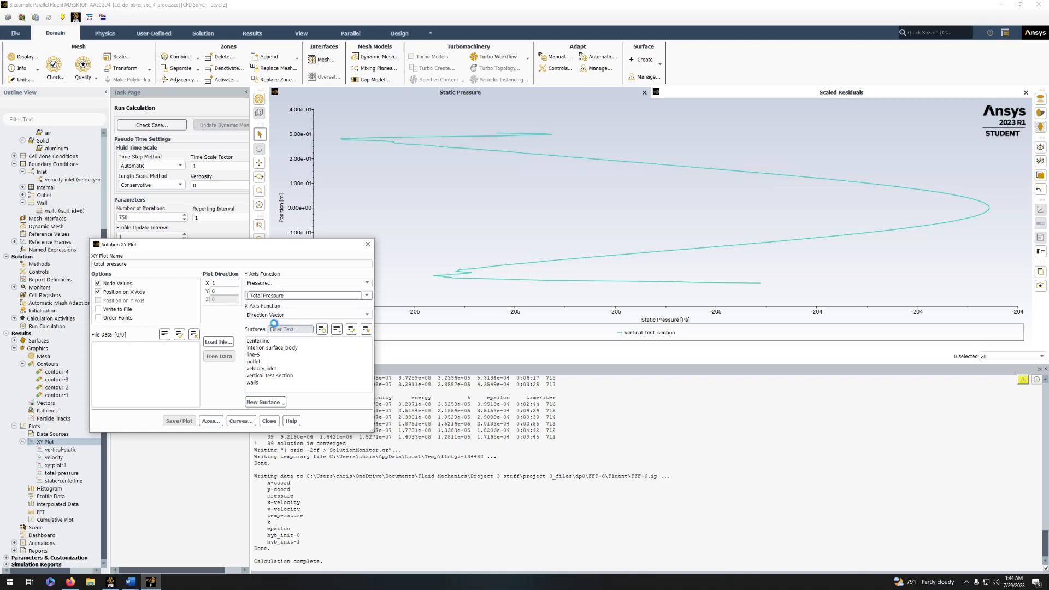
Put position on the Y axis with plot direction X 0, Y 1, and try to save the plot for vertical-test-section.
left_click(98, 293)
left_click(98, 300)
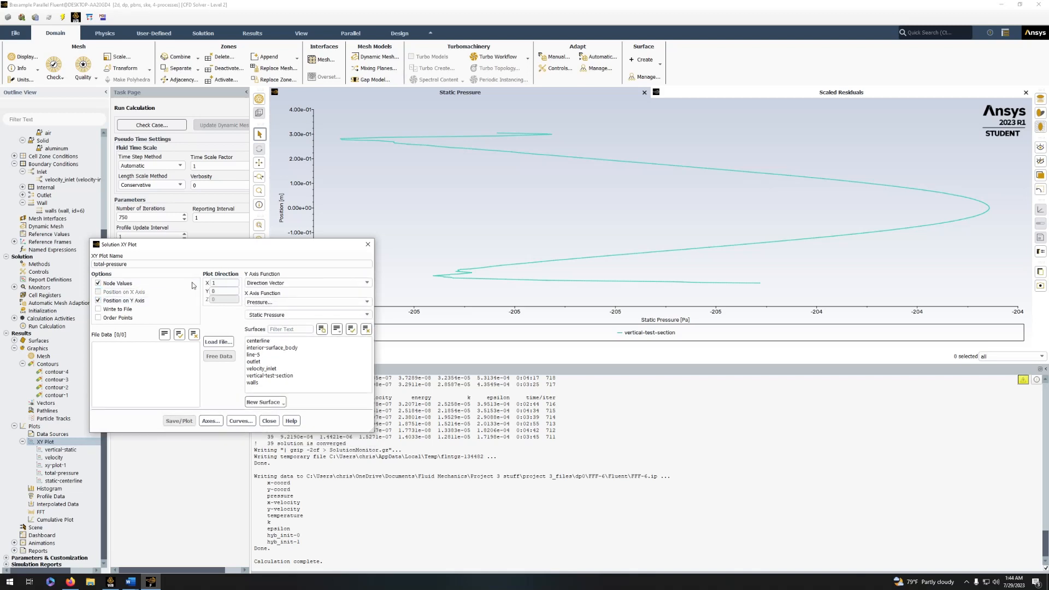
double_click(217, 283)
type("0")
key("Tab")
left_click(276, 376)
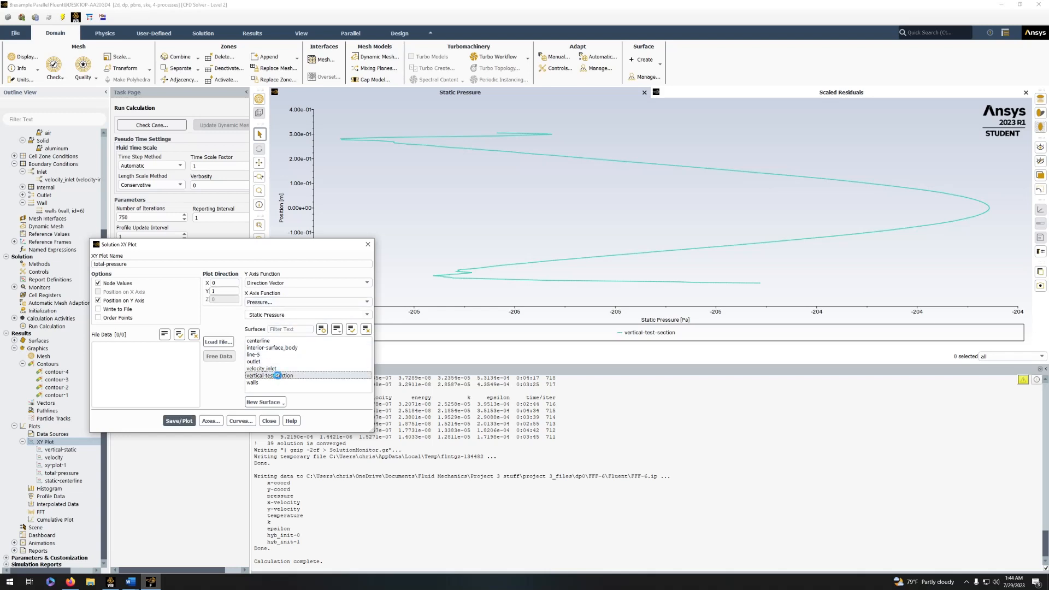
left_click(179, 421)
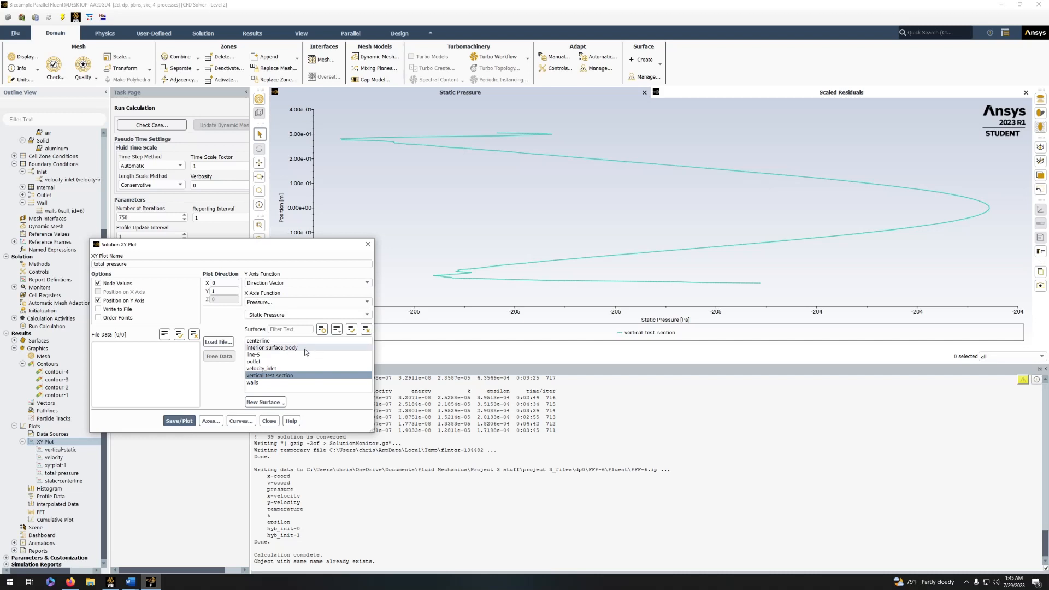
Rename the plot total-pressure-vertical, then save and plot total pressure on the X axis for vertical-test-section.
left_click(142, 267)
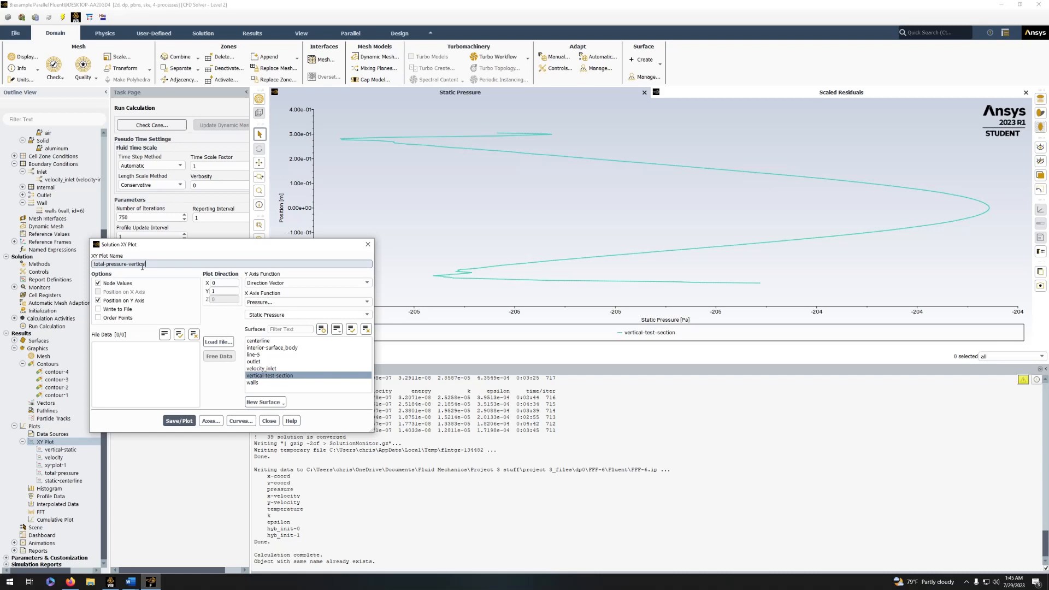
left_click(171, 421)
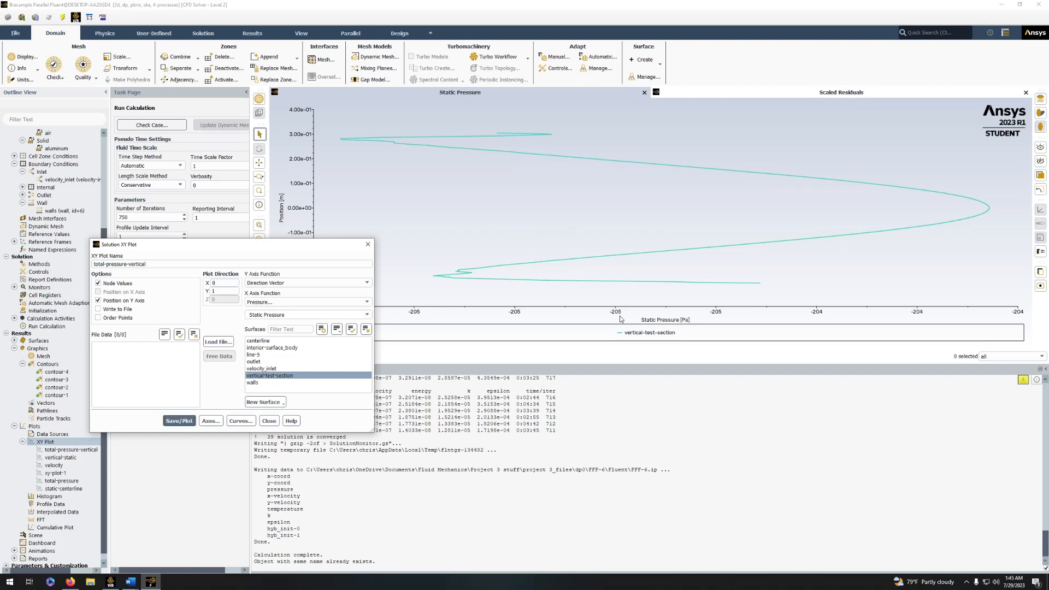
left_click(332, 315)
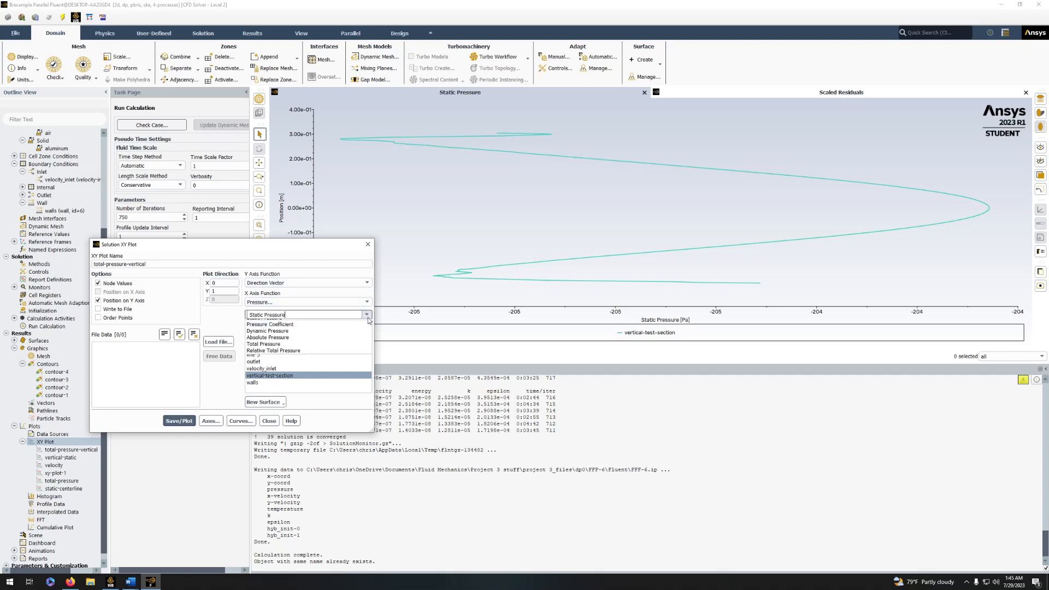
left_click(273, 349)
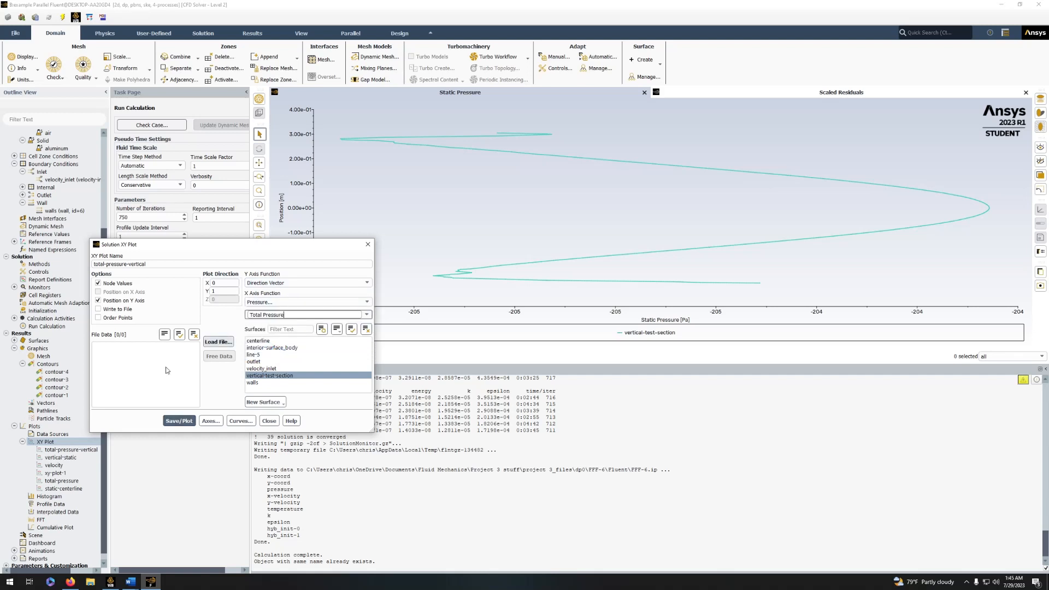
left_click(174, 421)
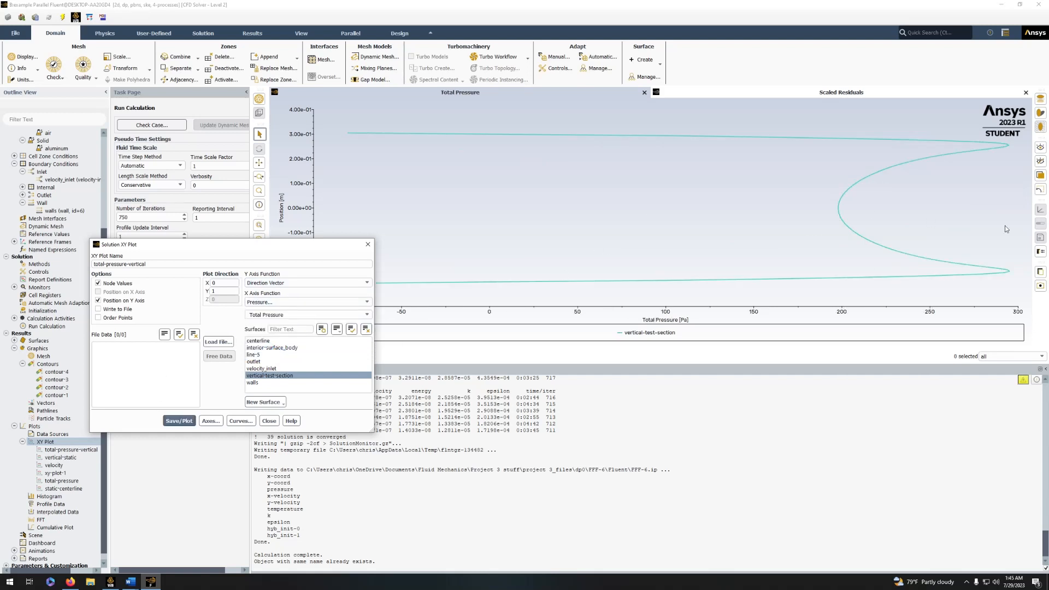
left_click_drag(292, 248, 318, 256)
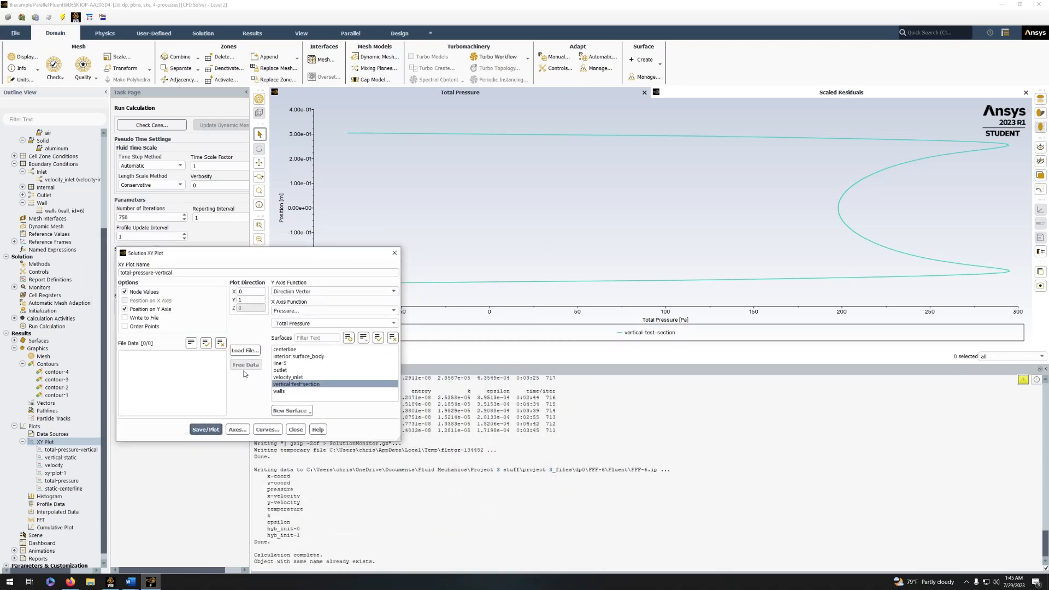
left_click(394, 252)
Start an XY plot named dynamic-pressure-vertical with plot direction X 0, Y 1 and position on the Y axis.
right_click(40, 443)
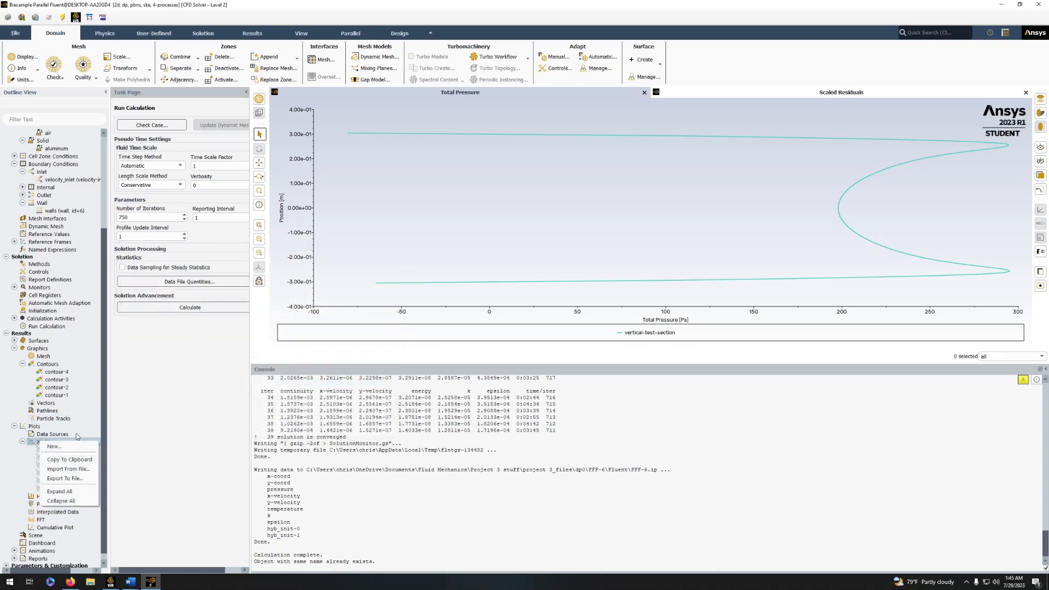
left_click(54, 450)
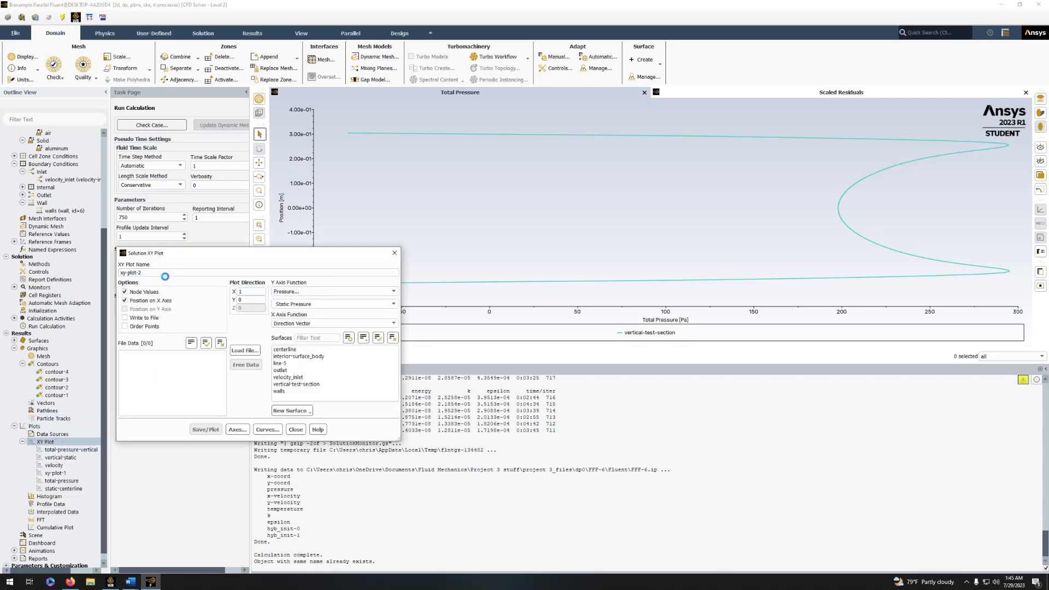
triple_click(168, 272)
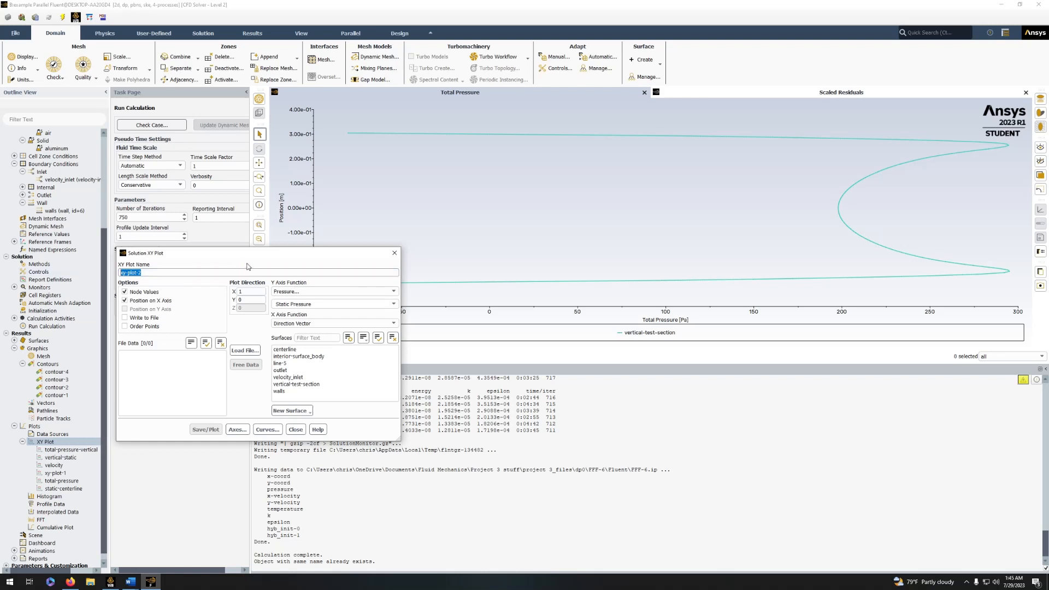
type("dynamic-pressure-vertical")
mouse_move(250, 293)
left_mouse_down()
mouse_move(228, 298)
mouse_move(237, 302)
left_mouse_up()
type("01")
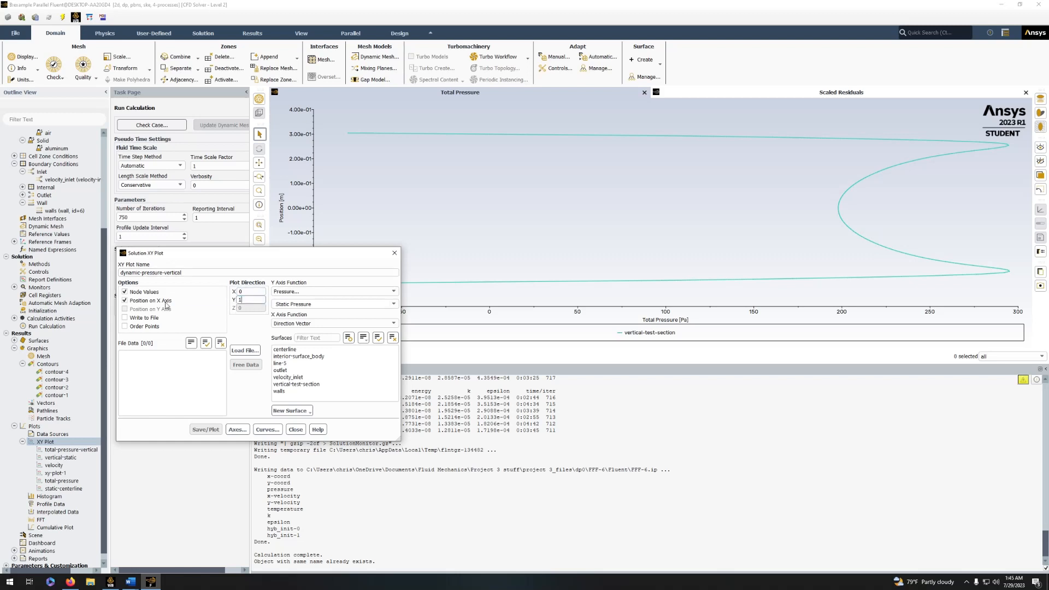
left_click(125, 299)
left_click(124, 308)
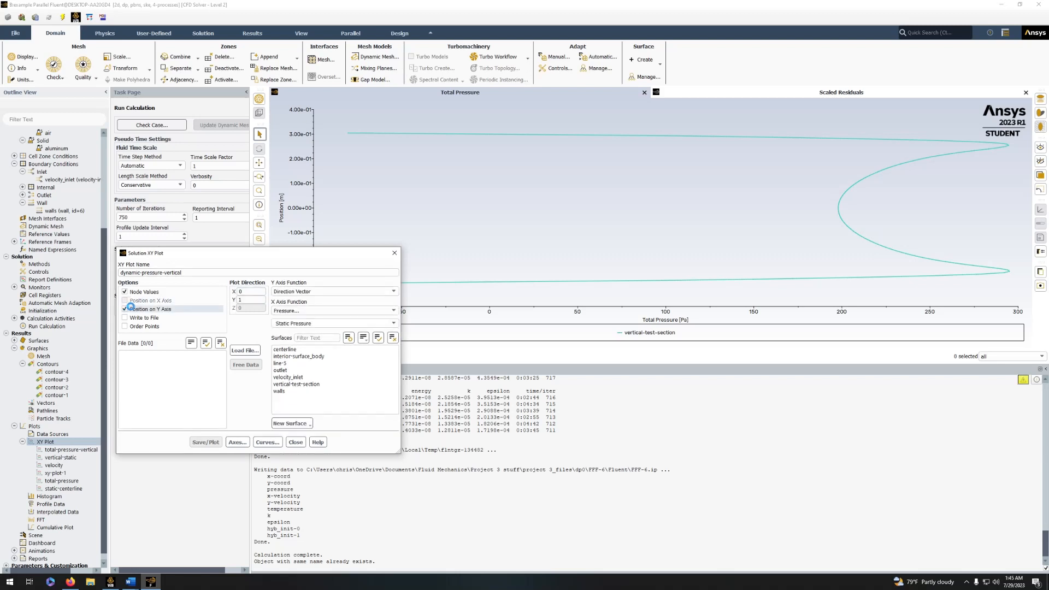
Save and plot dynamic pressure on the X axis for the vertical-test-section surface, then close the plot setup.
left_click(394, 325)
left_click(328, 344)
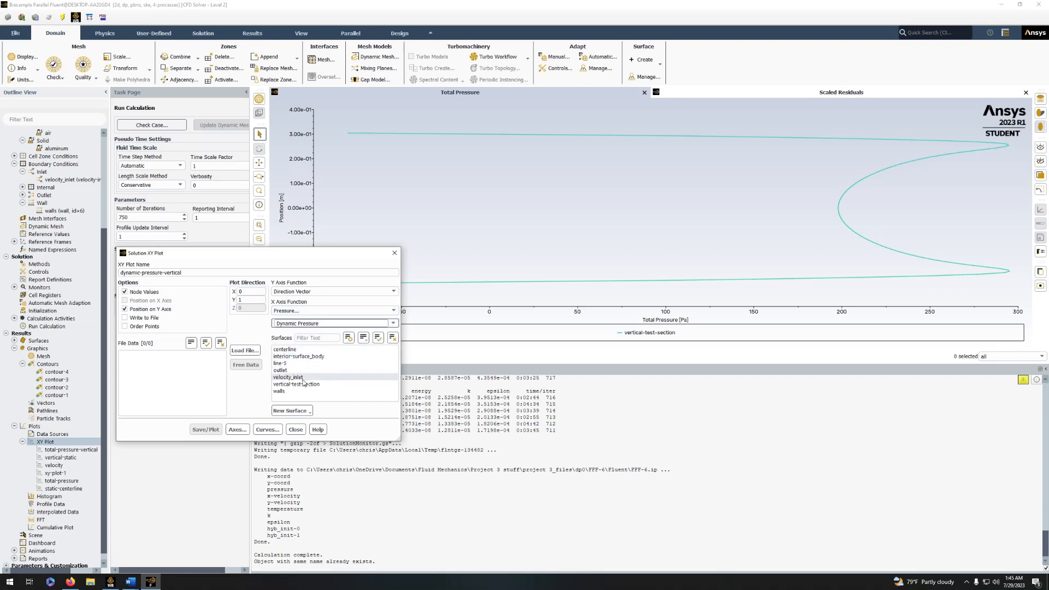
left_click(299, 383)
left_click(207, 429)
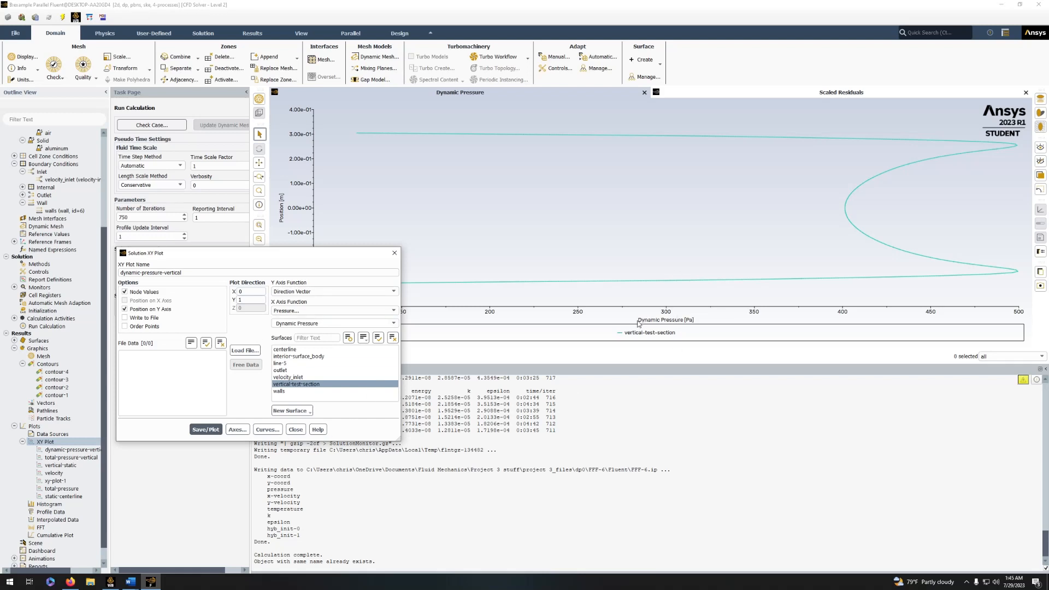
left_click(394, 253)
Start an XY plot named vertical-velocity and choose velocity magnitude as its Y axis function.
right_click(46, 443)
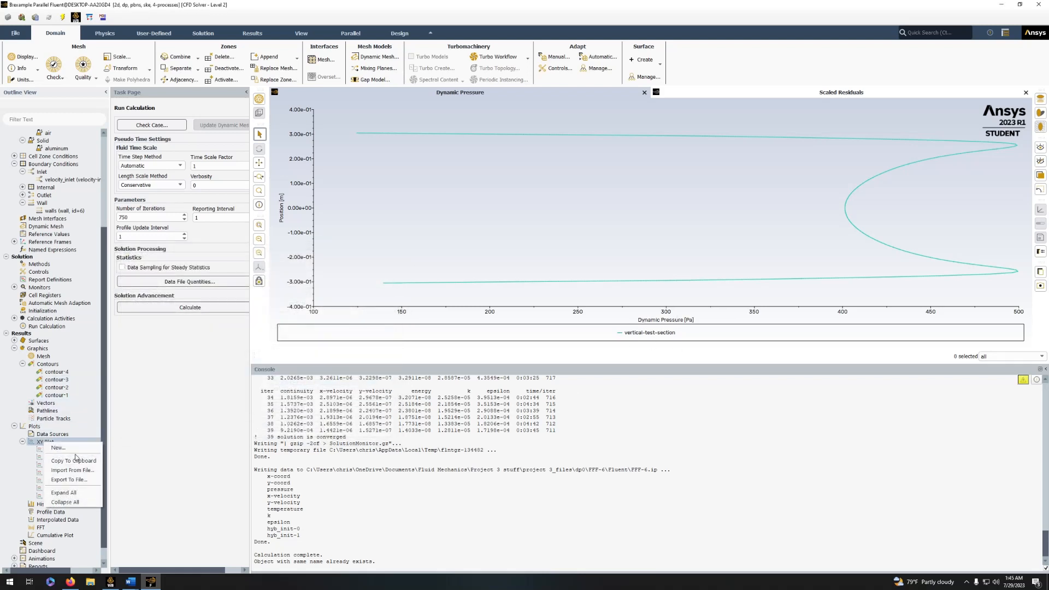
left_click(73, 451)
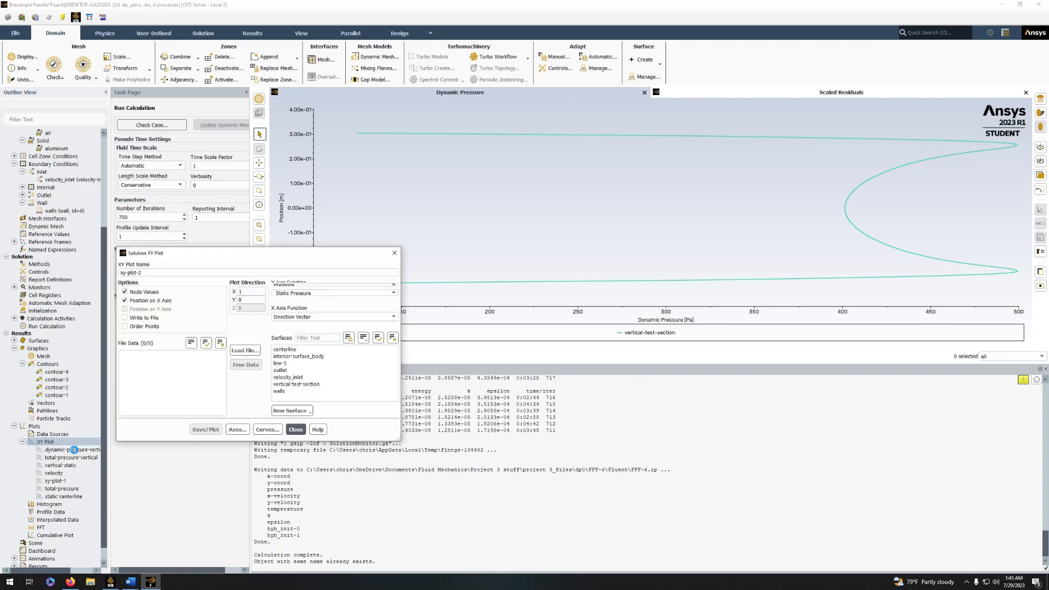
type("vertical-velocity")
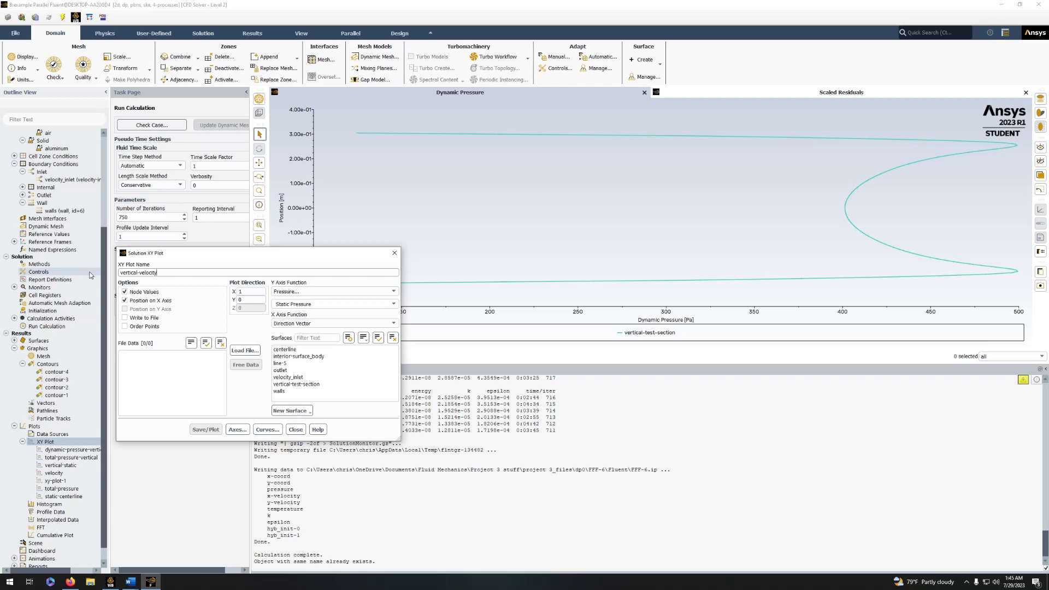
left_click(391, 294)
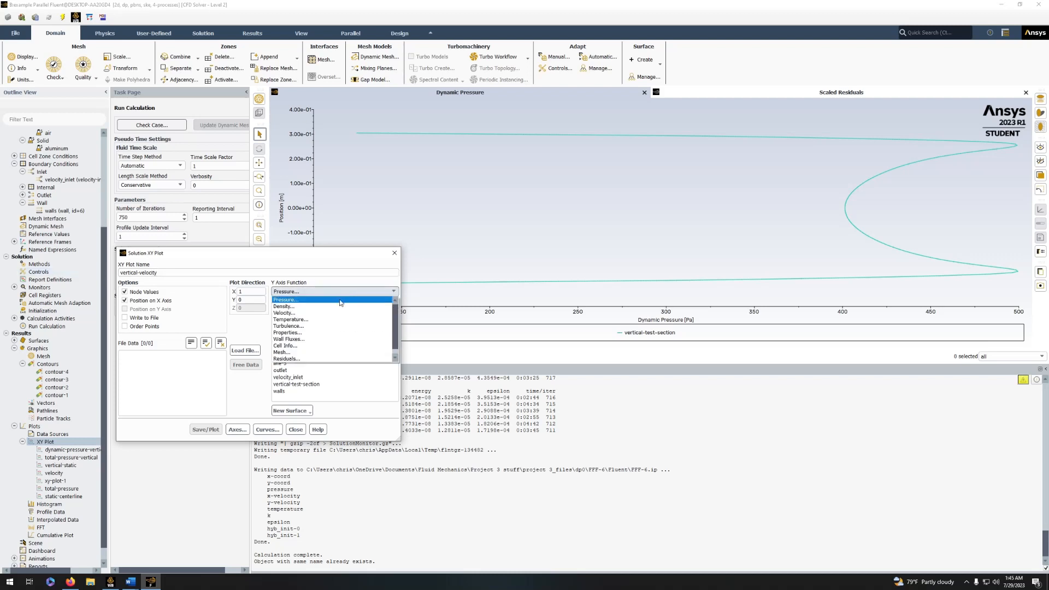
left_click(382, 313)
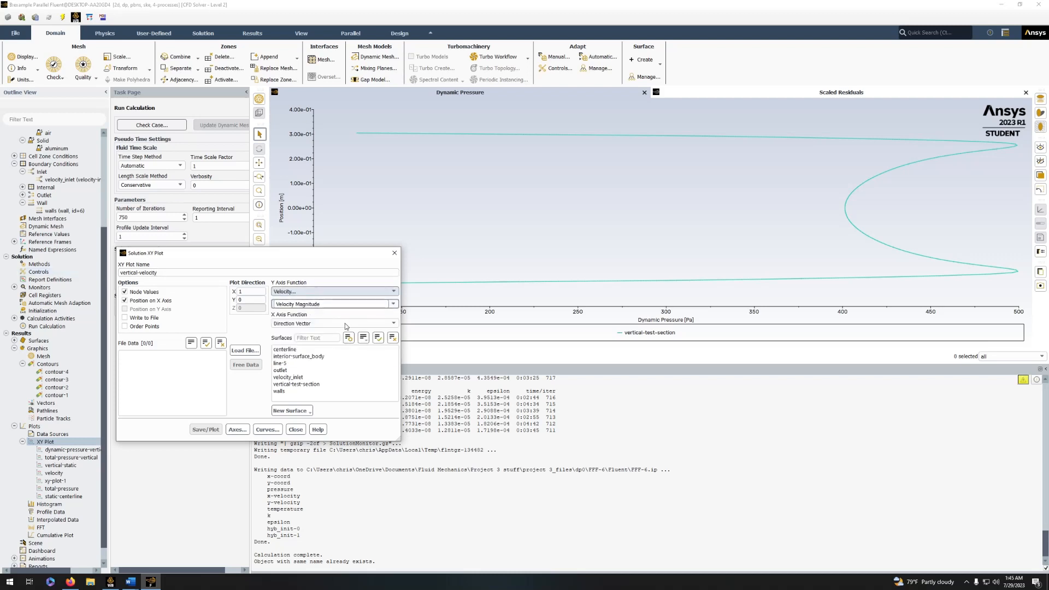
Set plot direction X 0, Y 1 with position on the Y axis, then save and plot vertical-velocity for vertical-test-section.
mouse_move(238, 293)
left_mouse_down()
mouse_move(272, 295)
mouse_move(222, 305)
left_mouse_up()
type("0")
type("1")
left_click(145, 309)
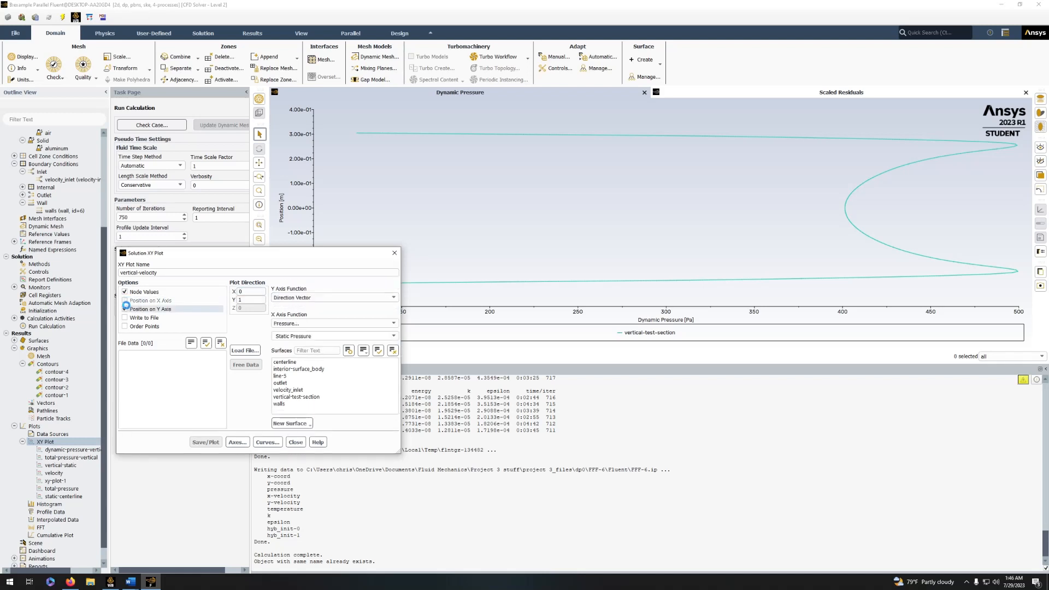
left_click(296, 384)
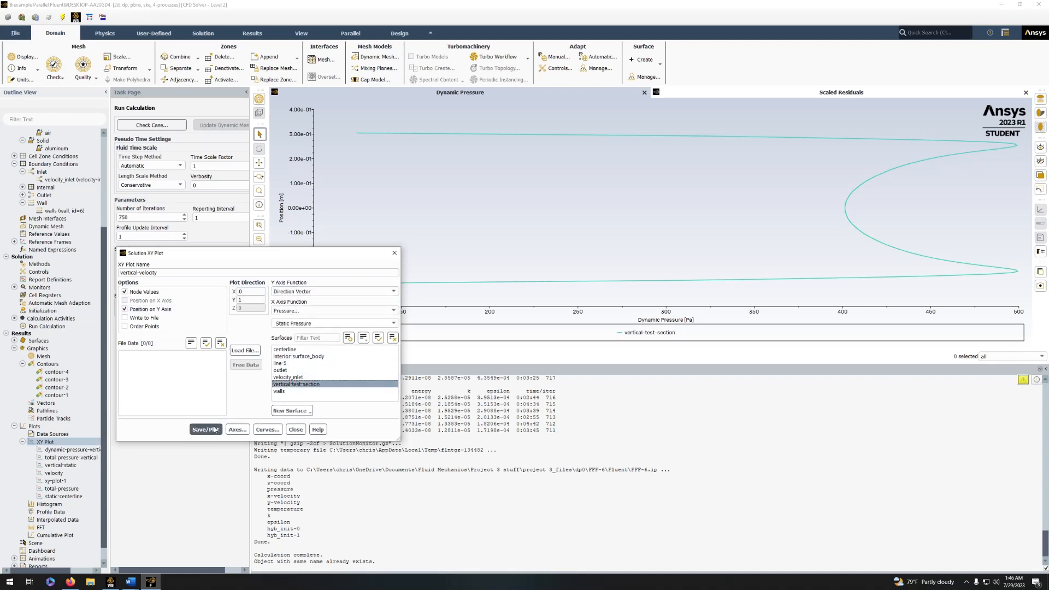
left_click(205, 429)
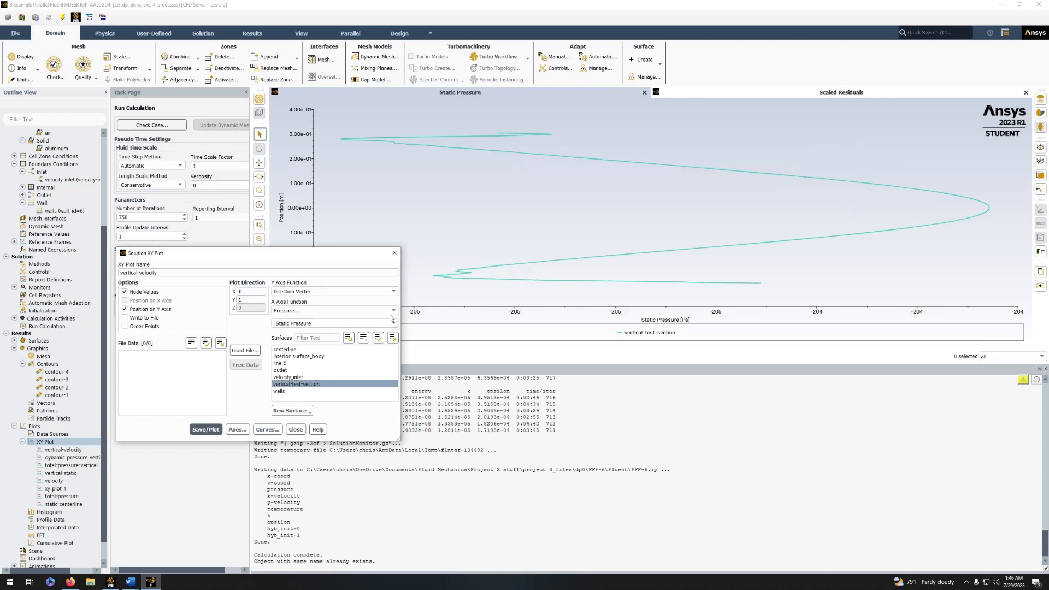
Change the X axis function to velocity magnitude, replot vertical-velocity, and close the plot setup.
left_click(336, 310)
left_click(338, 332)
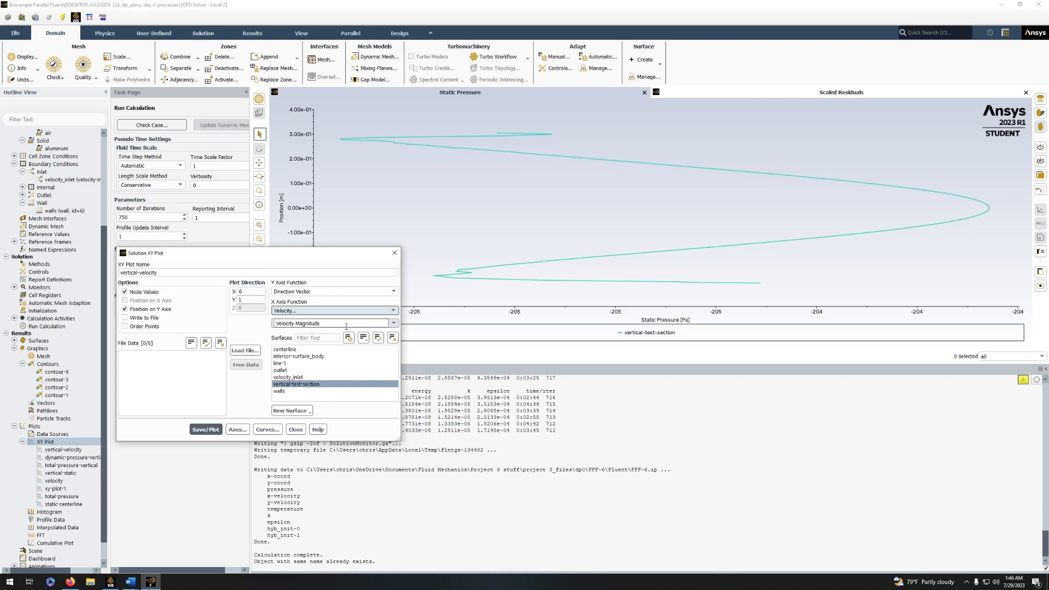
left_click(206, 429)
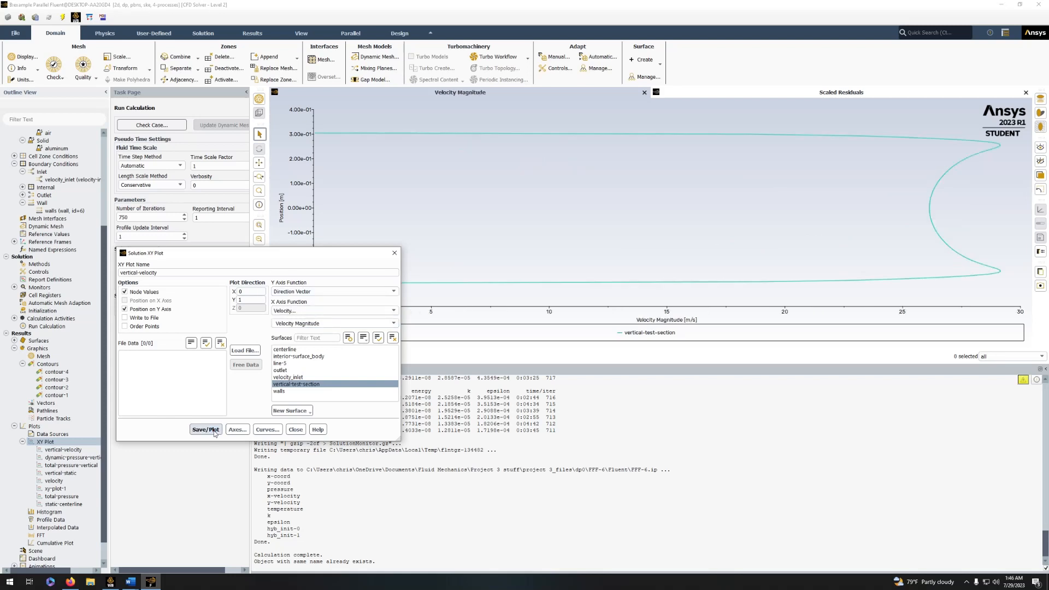
left_click(394, 253)
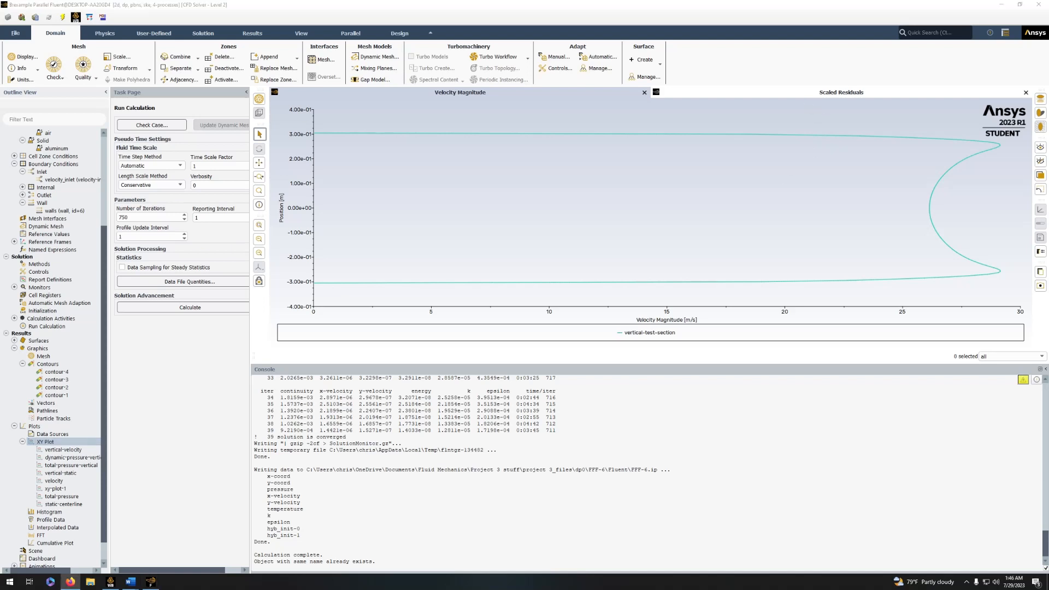
Exit Fluent, using the changed settings for the current calculation only.
left_click(1037, 5)
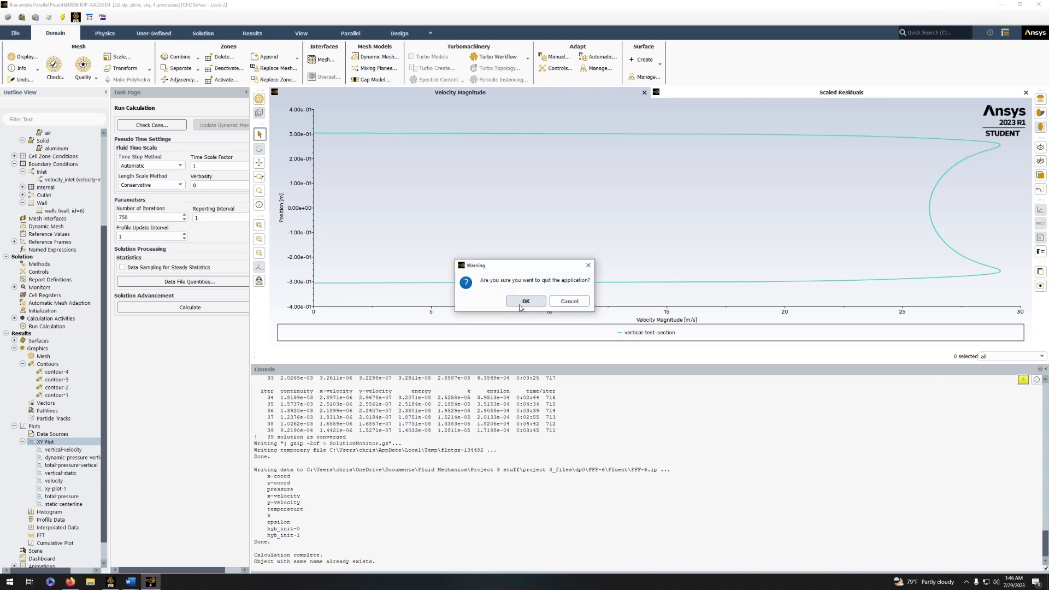
left_click(527, 304)
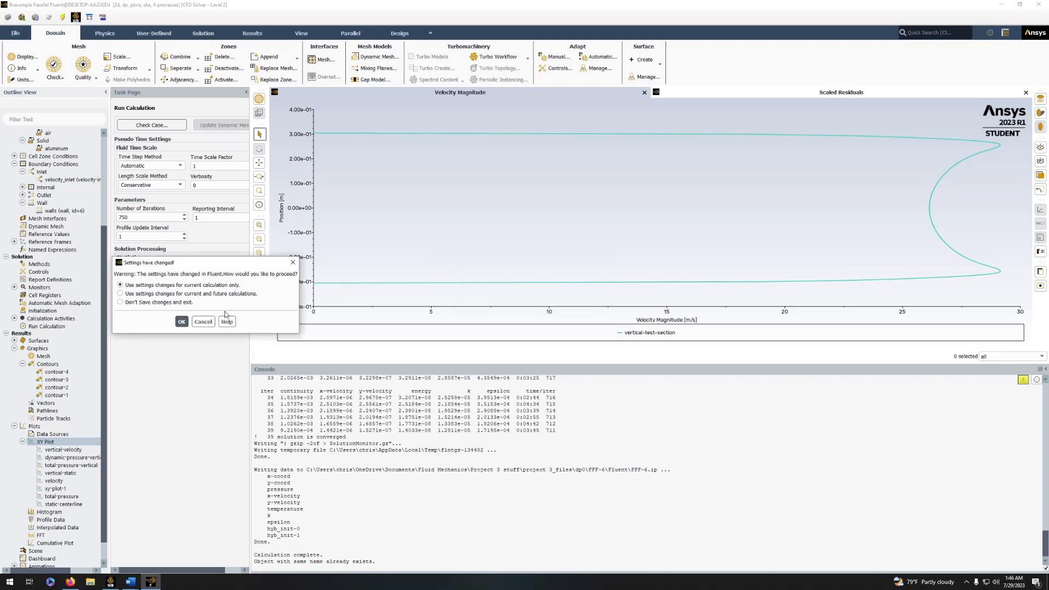
left_click(181, 321)
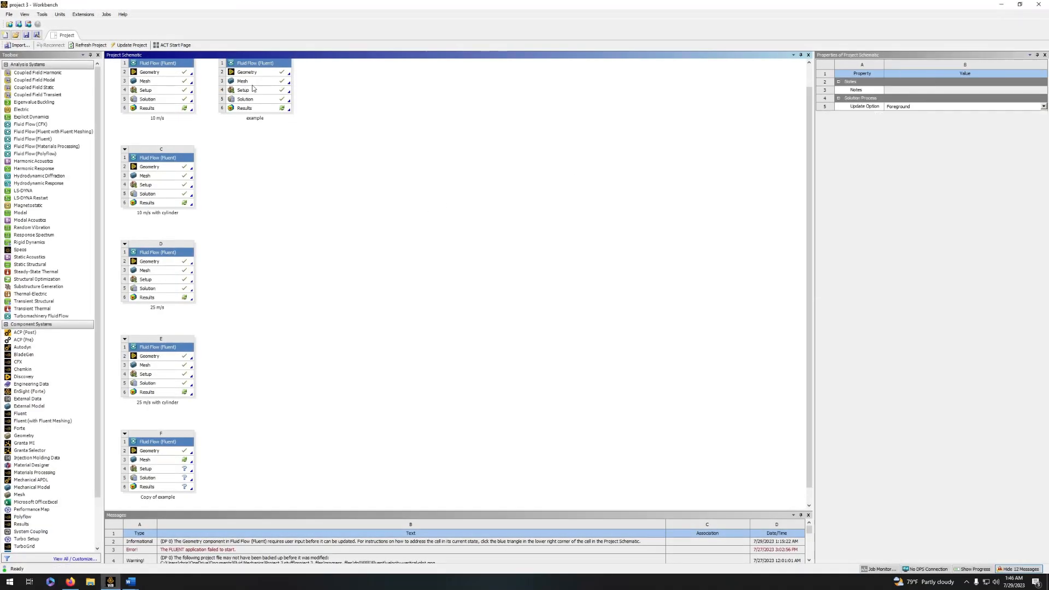
Open the results of the example system in CFD-Post and orient the view along the Z axis.
double_click(255, 109)
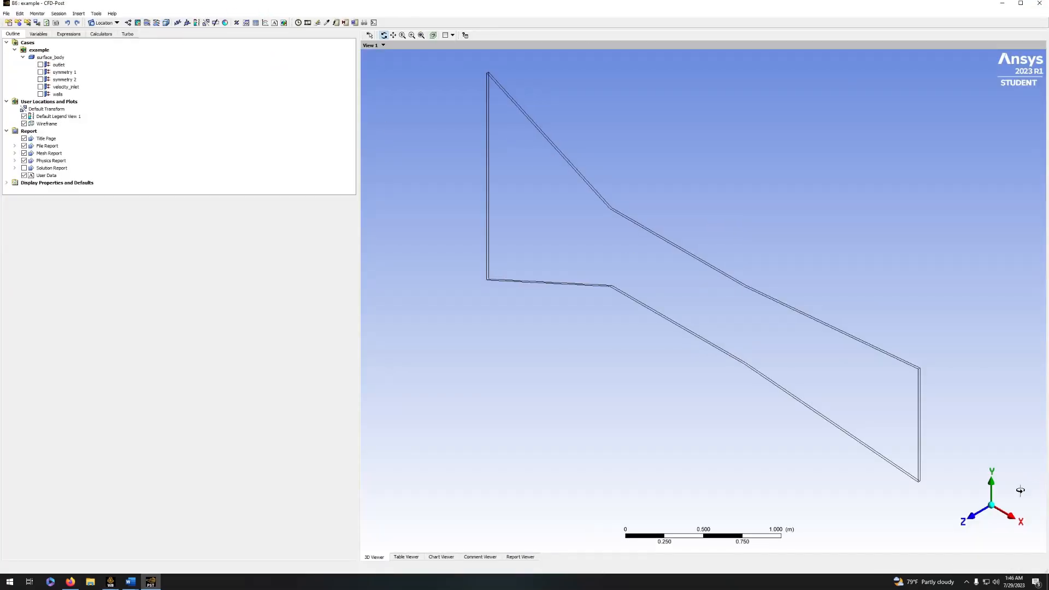
left_click(972, 519)
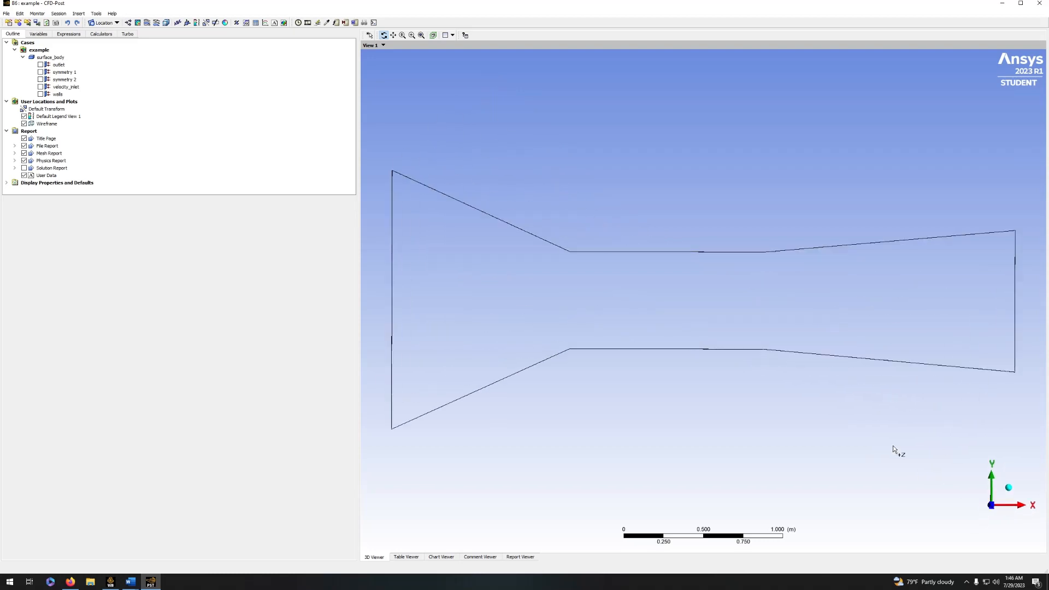
Create Streamline 1 as a surface streamline on symmetry 1, starting from 400 equally spaced samples, and apply it.
left_click(147, 23)
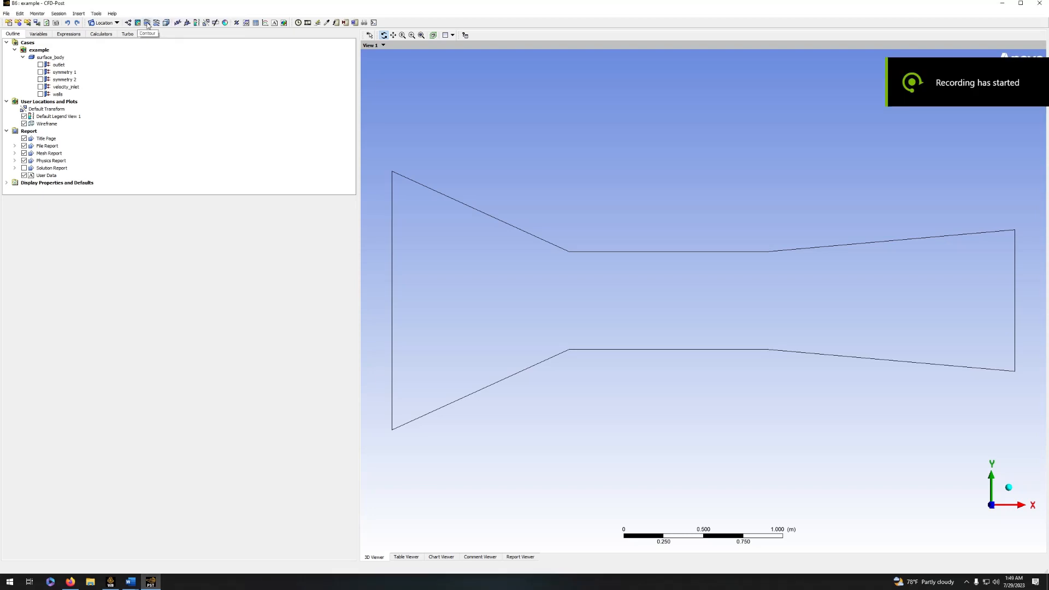
left_click(147, 23)
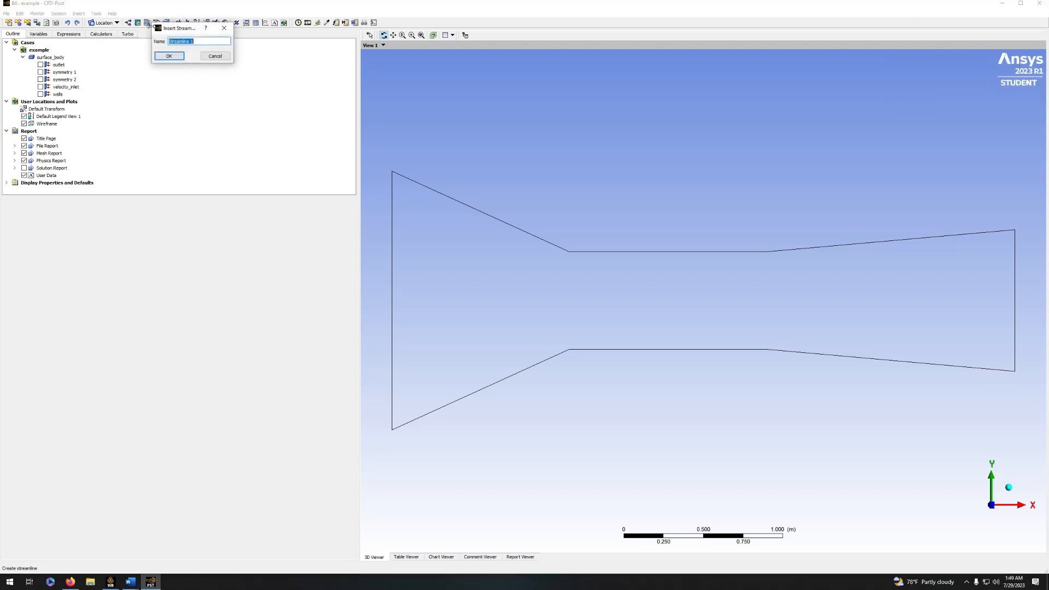
left_click(169, 56)
left_click(144, 224)
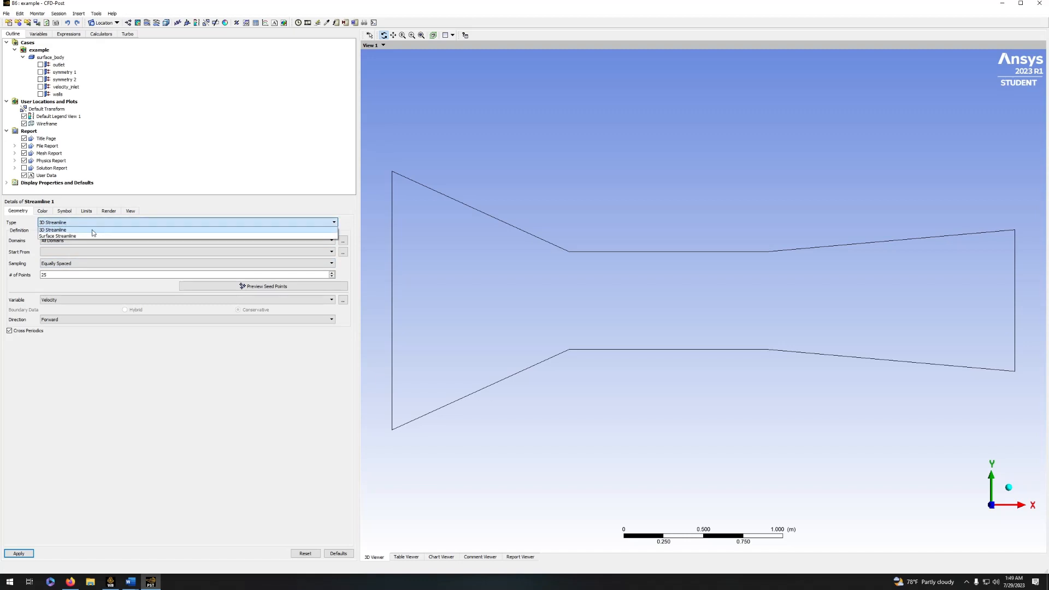
left_click(85, 234)
left_click(82, 240)
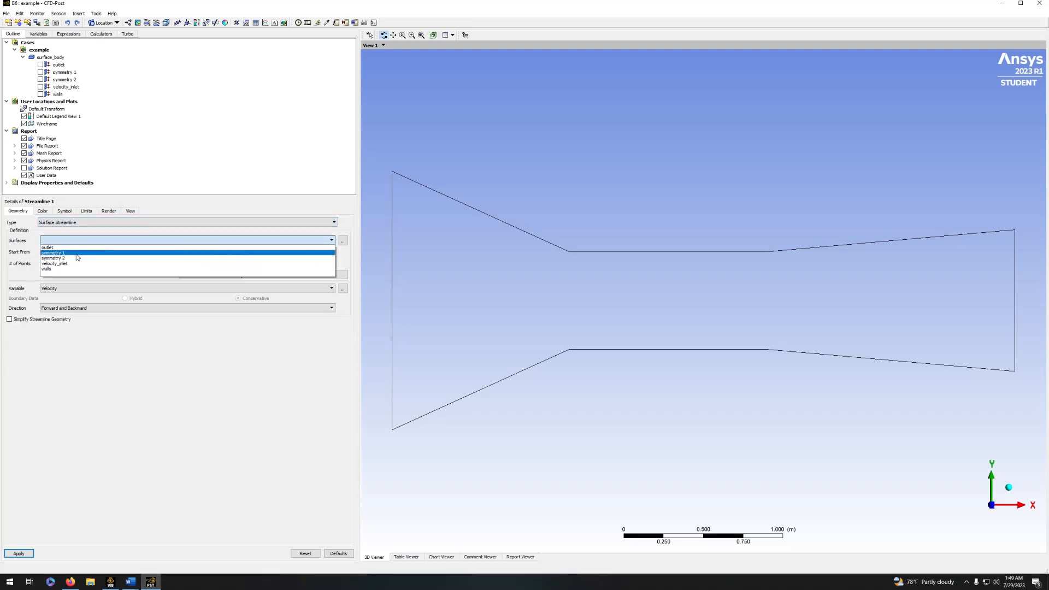
left_click(81, 252)
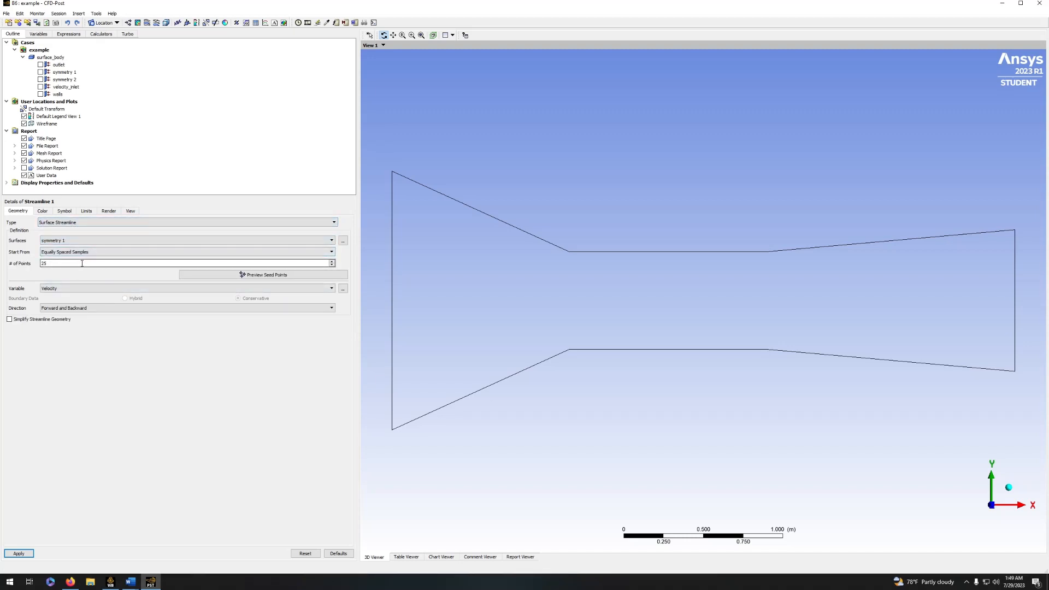
type("5")
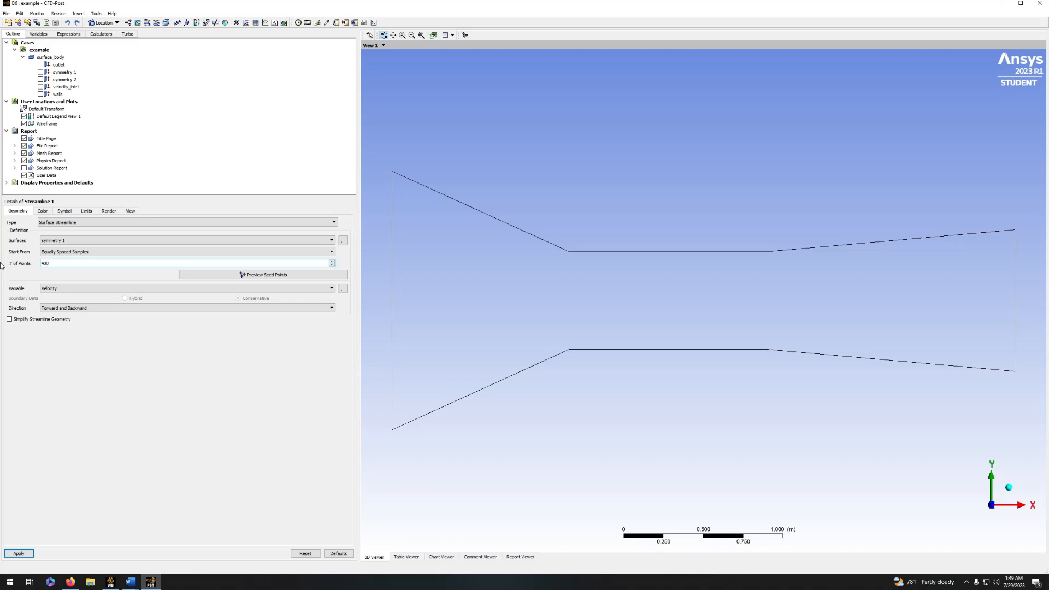
left_click(16, 552)
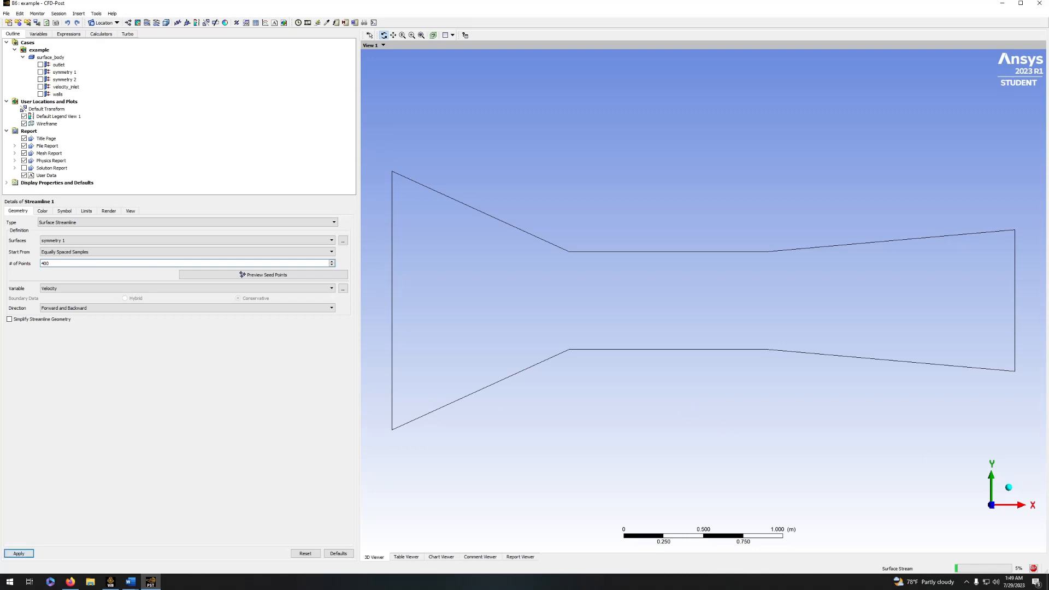
Reduce the number of streamline points to 300, apply the change, and inspect the streamlines through the test section.
scroll(651, 373, "down", 4)
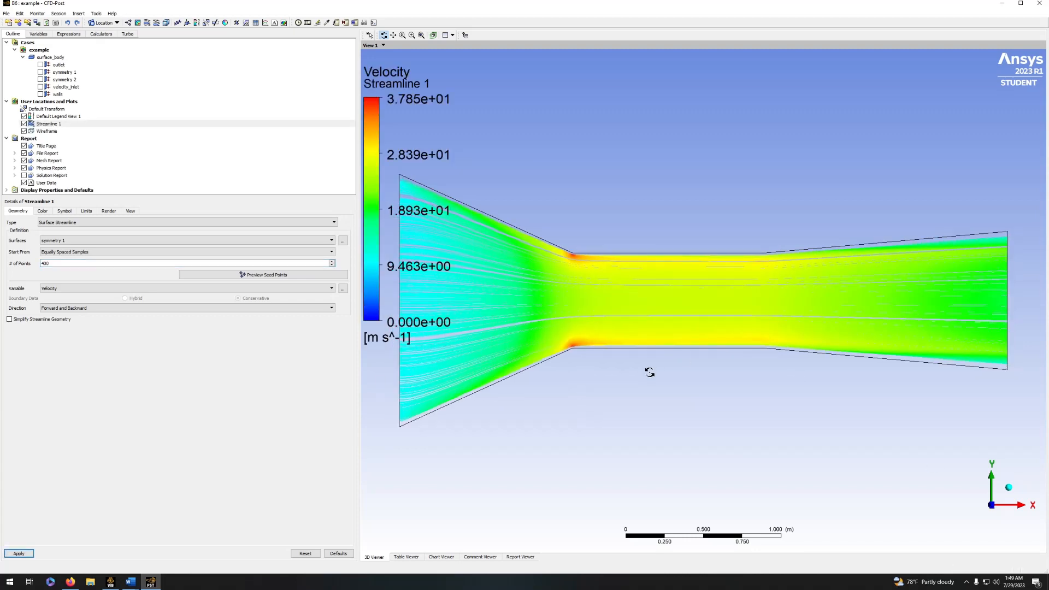
scroll(651, 373, "up", 5)
scroll(651, 373, "up", 2)
scroll(651, 373, "down", 3)
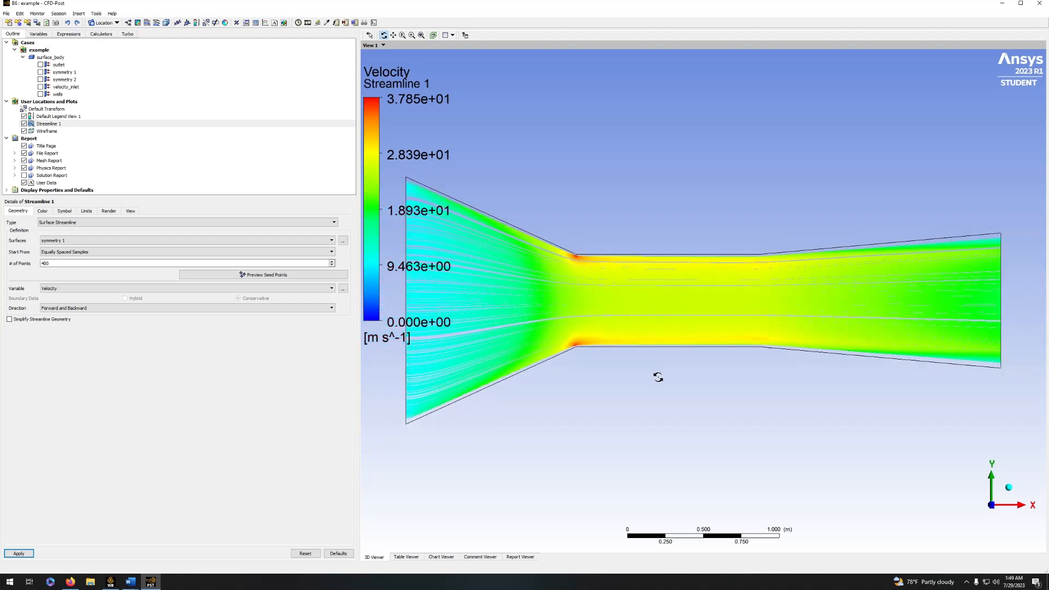
double_click(44, 263)
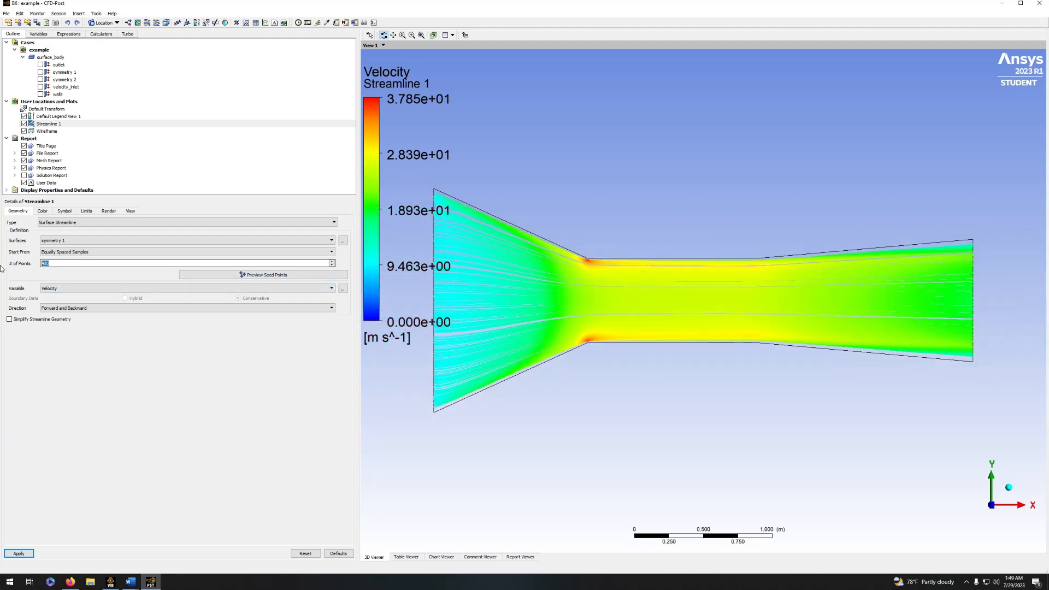
left_click(21, 555)
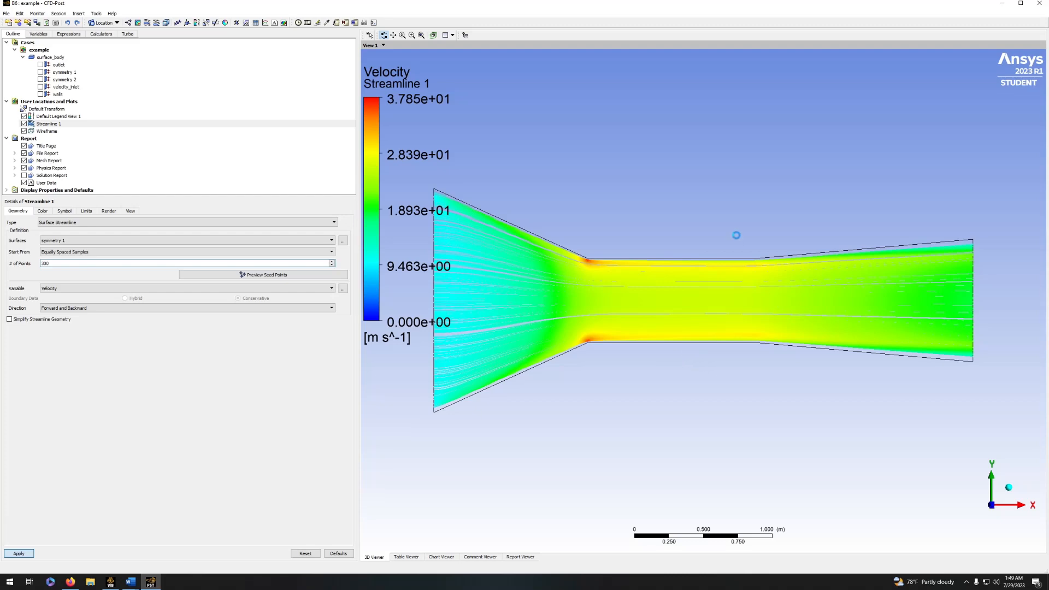
scroll(706, 337, "up", 1)
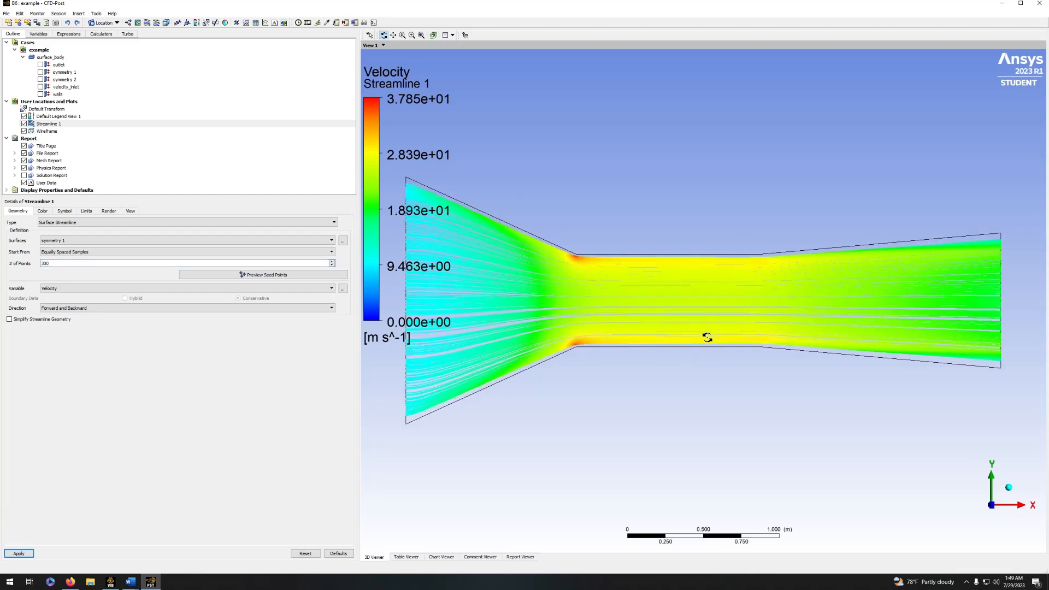
scroll(707, 337, "up", 5)
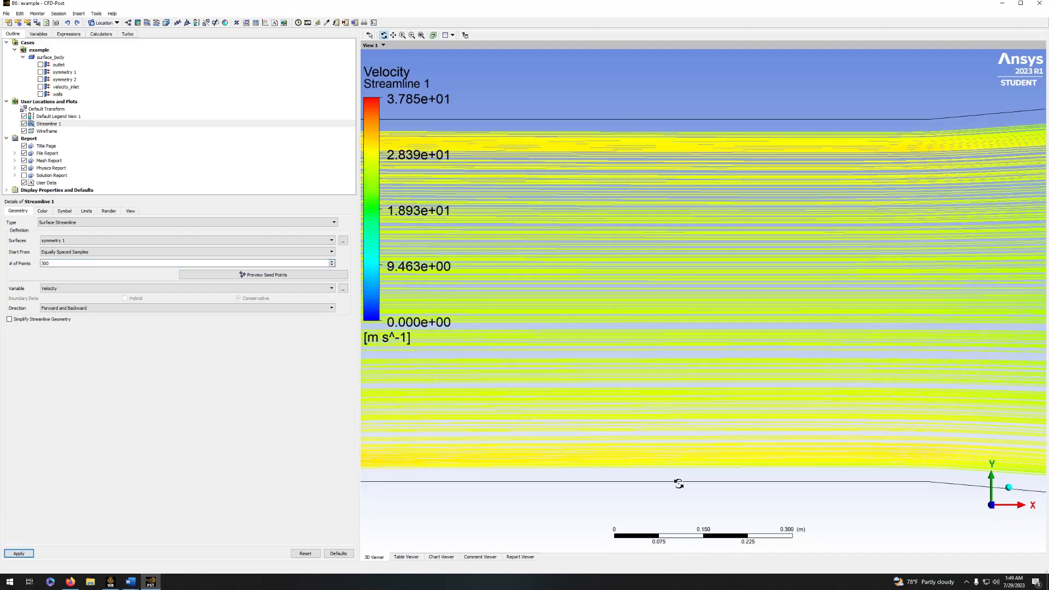
scroll(754, 329, "down", 6)
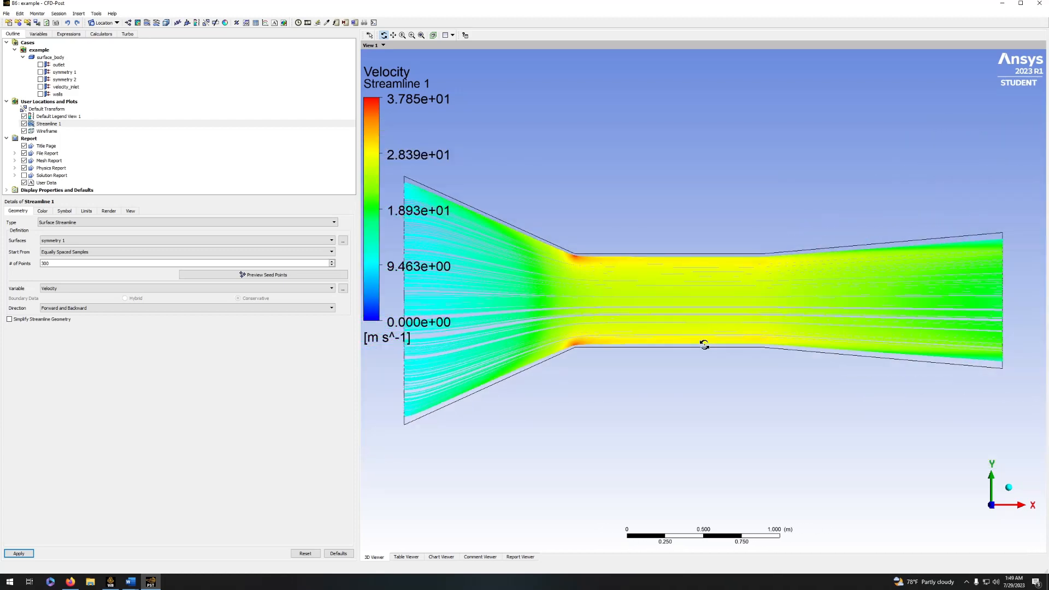
middle_click_drag(690, 335, 719, 258, "ctrl")
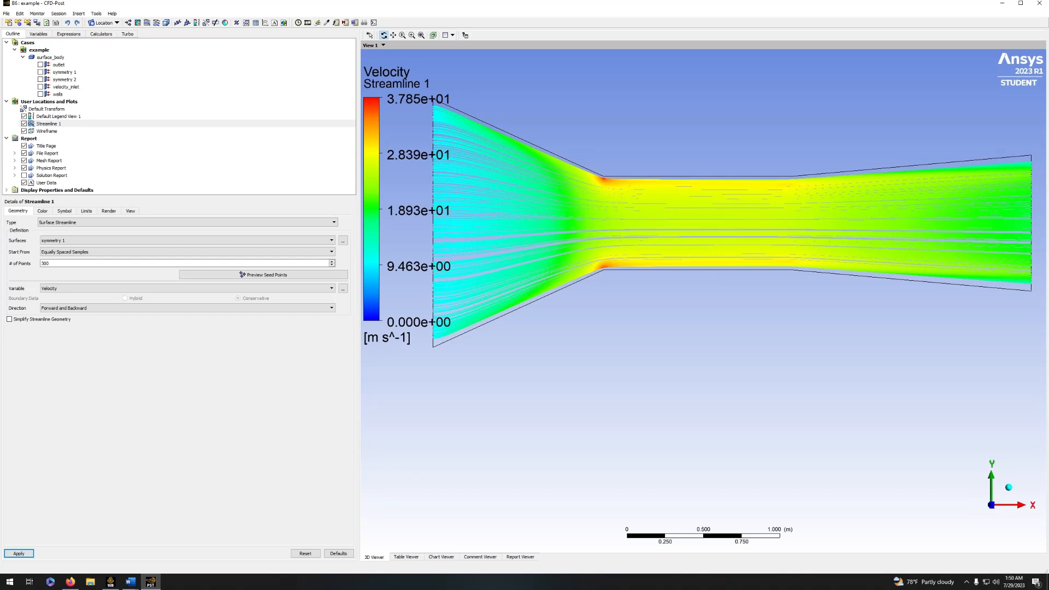
Close CFD-Post and open the geometry of the Copy of example system in DesignModeler.
left_click(1043, 4)
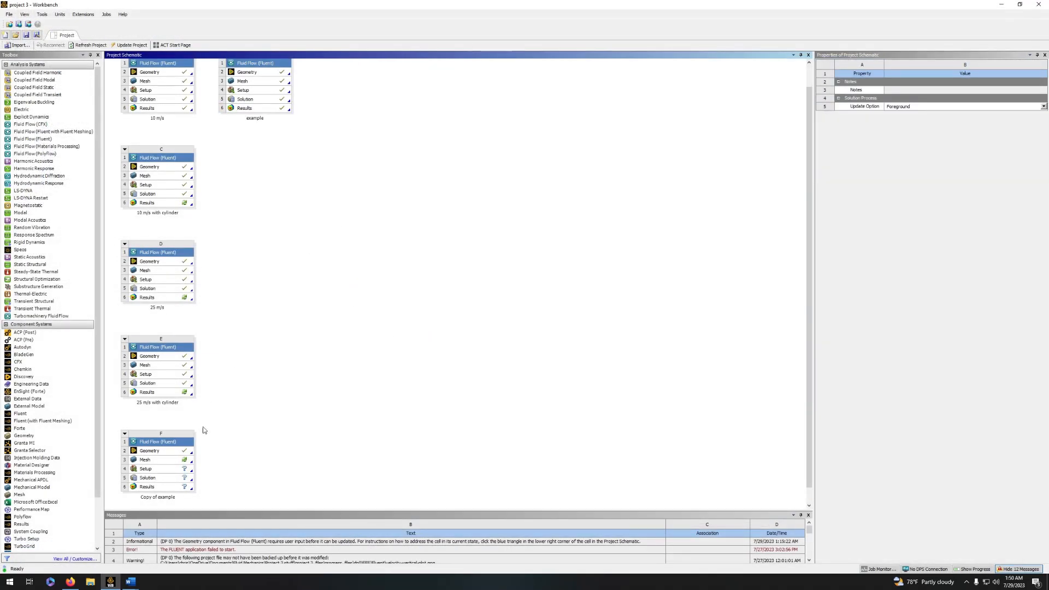
left_click(158, 451)
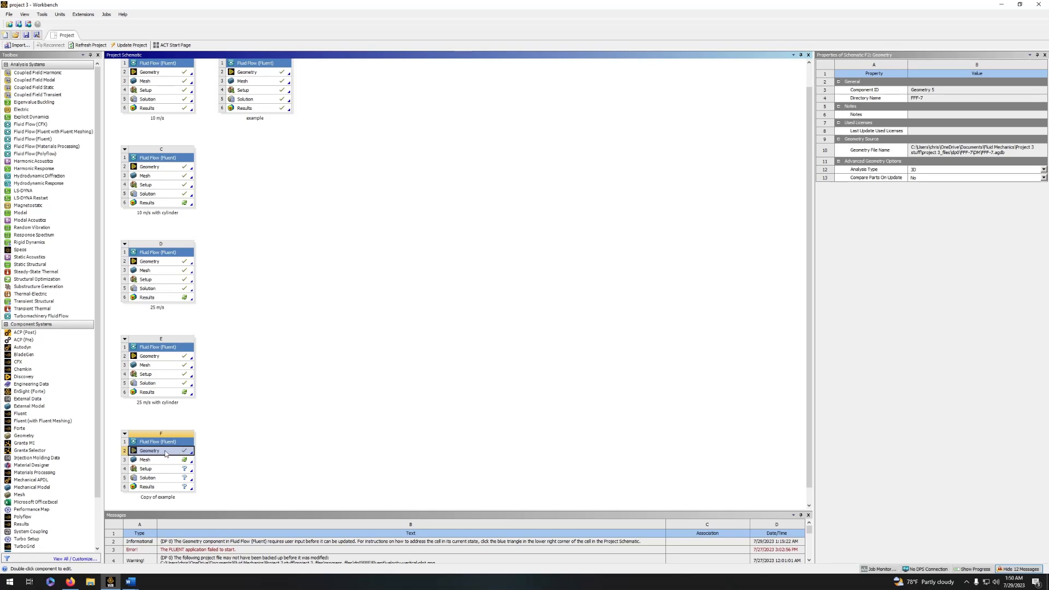
double_click(166, 453)
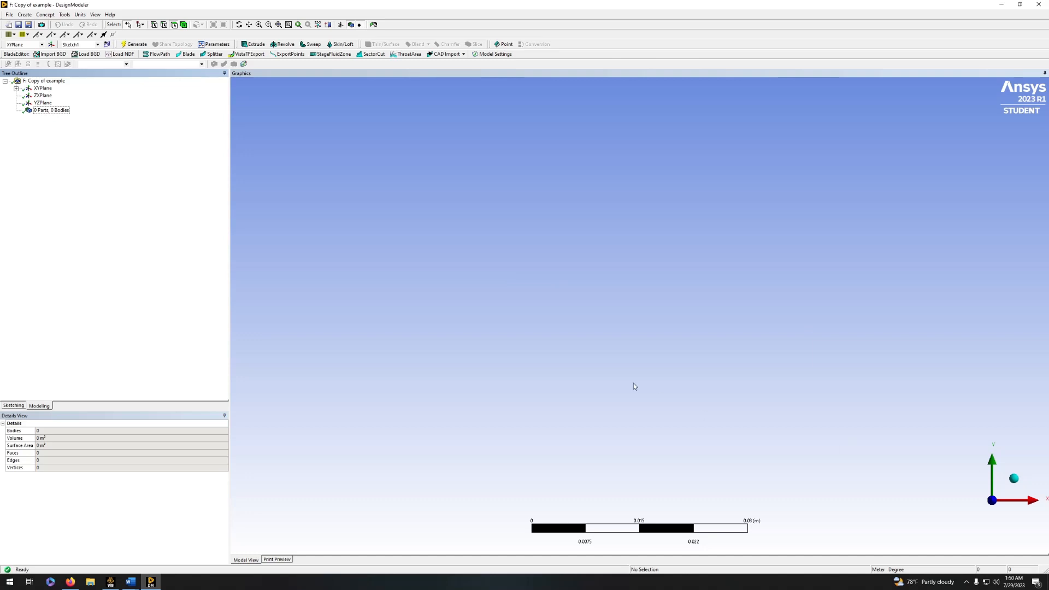
Expand XYPlane and select Sketch1 to display the wind tunnel outline.
scroll(636, 377, "down", 10)
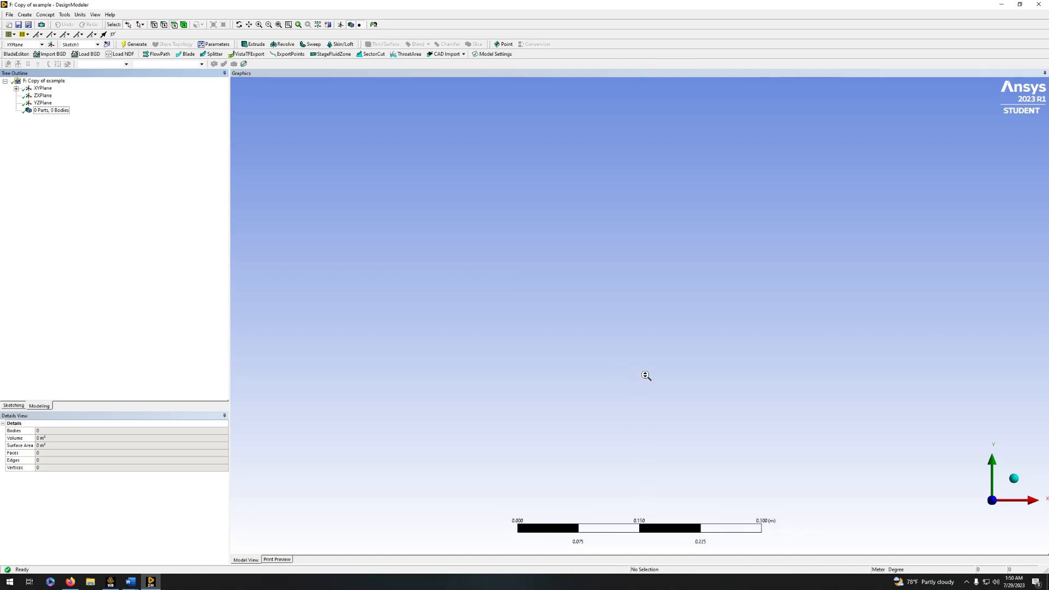
scroll(646, 375, "up", 9)
scroll(646, 377, "down", 13)
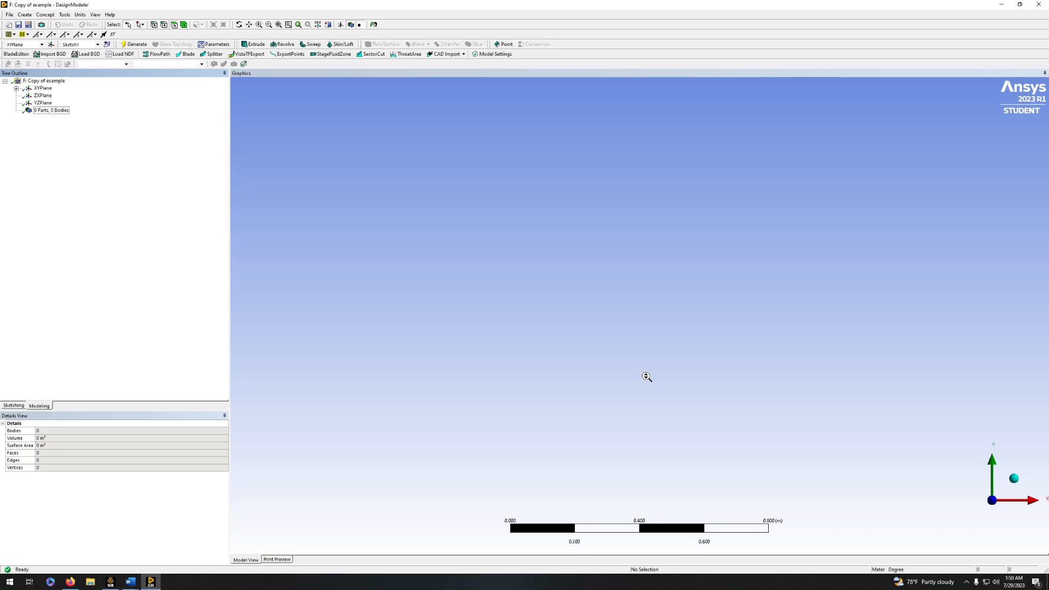
scroll(646, 377, "down", 3)
scroll(646, 376, "down", 6)
left_click(17, 88)
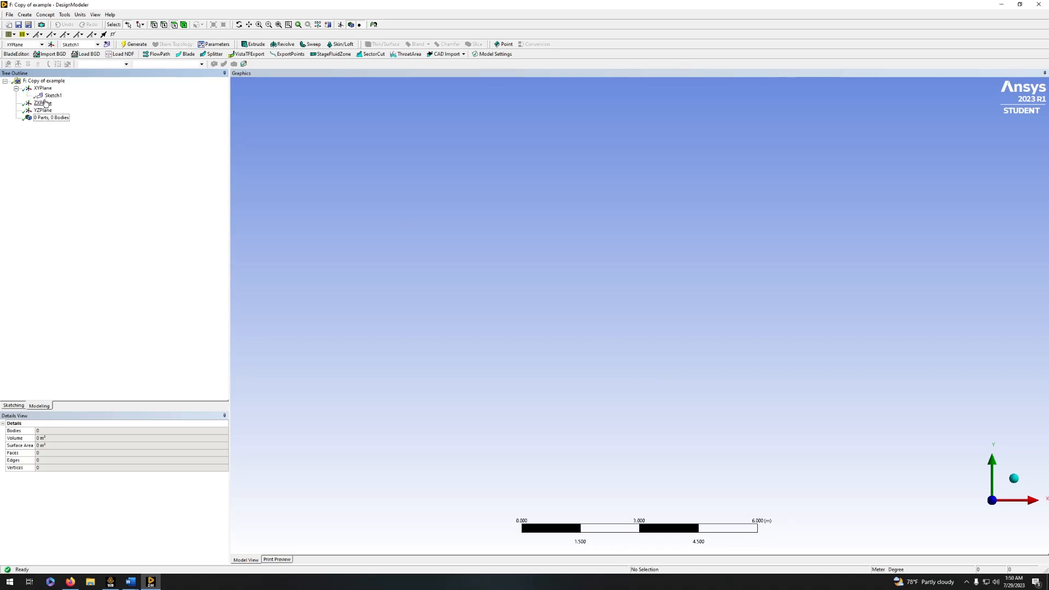
left_click(53, 96)
scroll(640, 349, "up", 6)
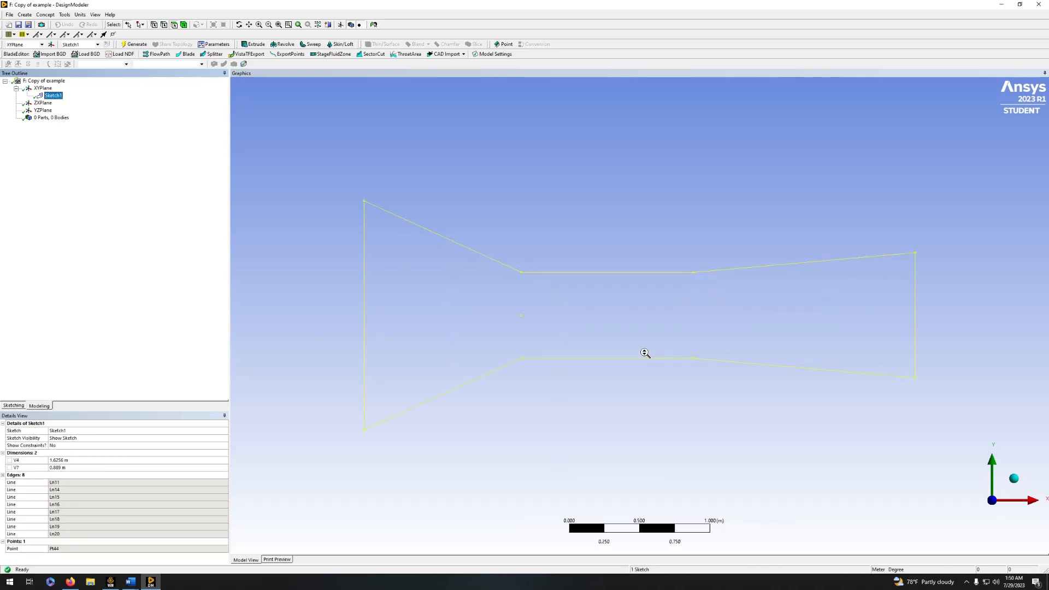
left_click(572, 402)
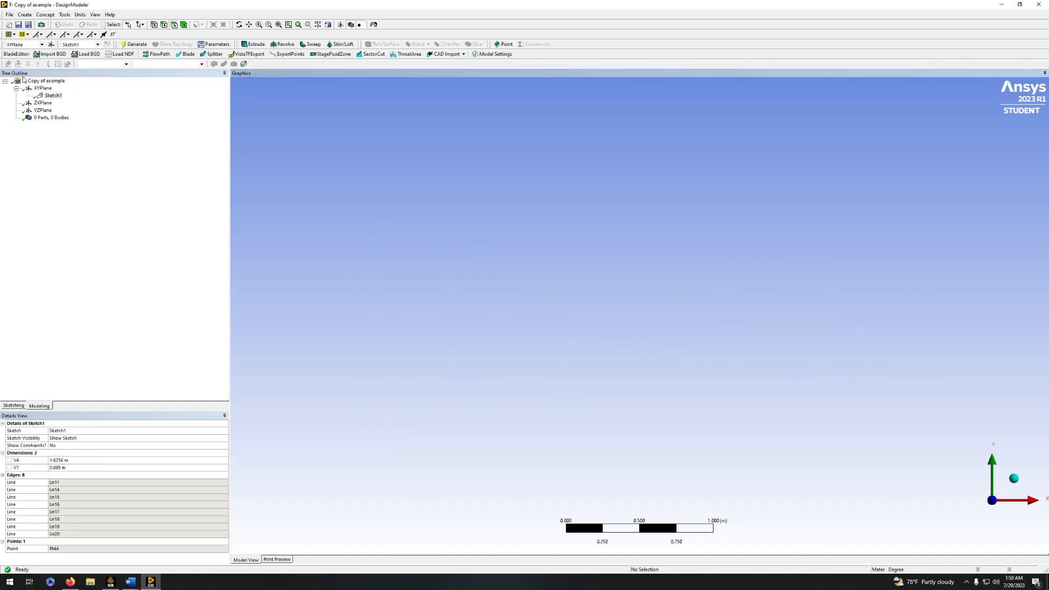
left_click(53, 96)
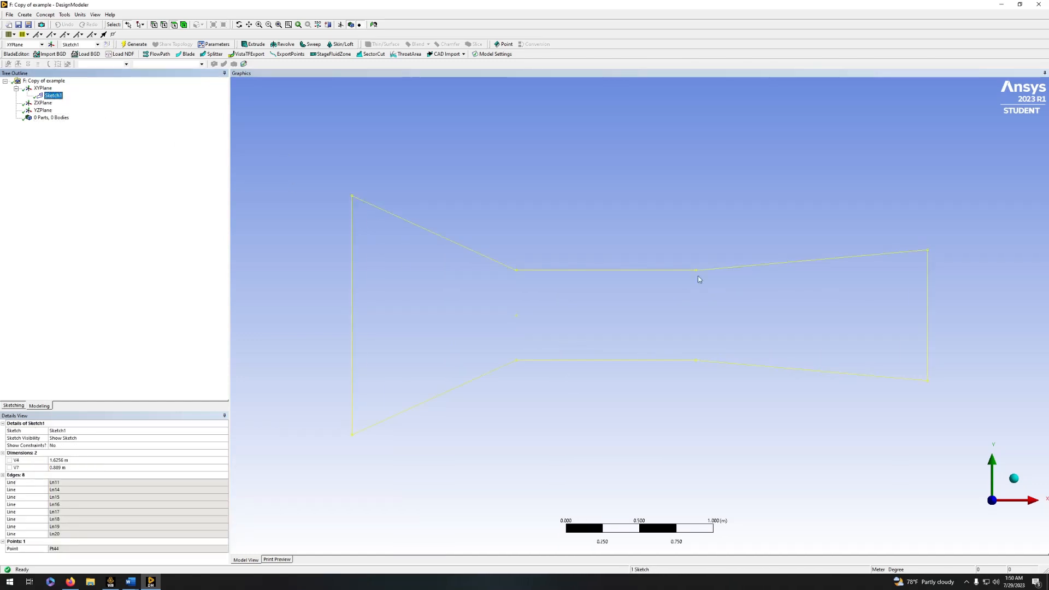
right_click(52, 96)
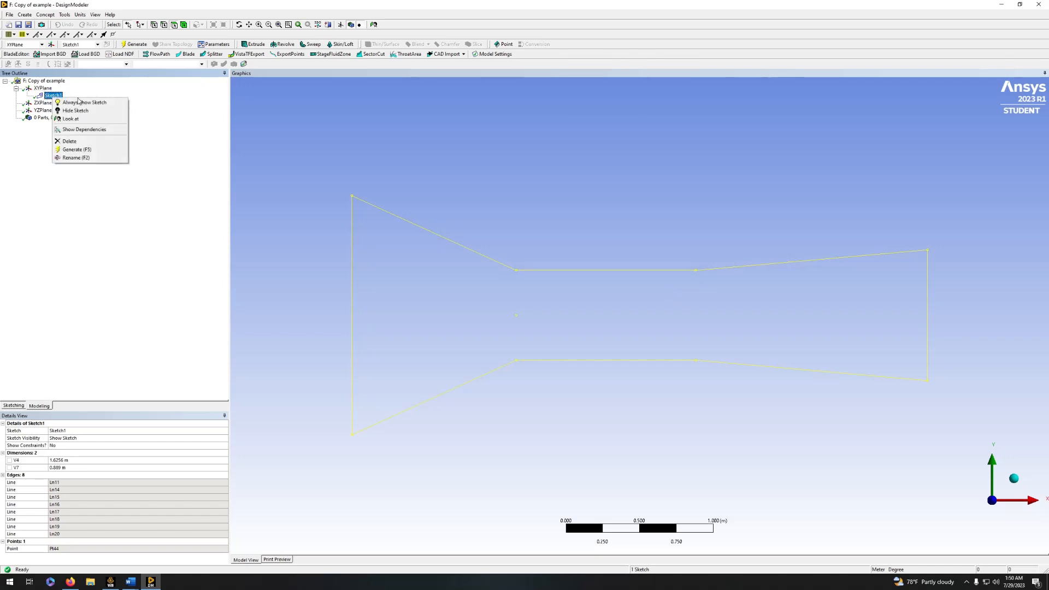
left_click(131, 247)
Sketch a small circle centred on the origin inside the test section of Sketch1.
left_click(13, 406)
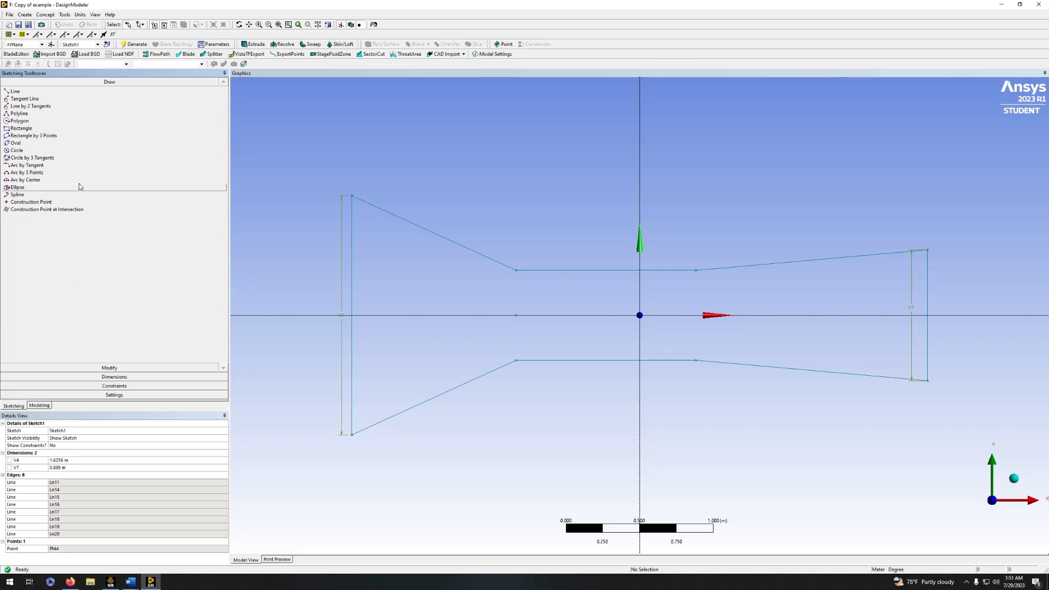
left_click(16, 151)
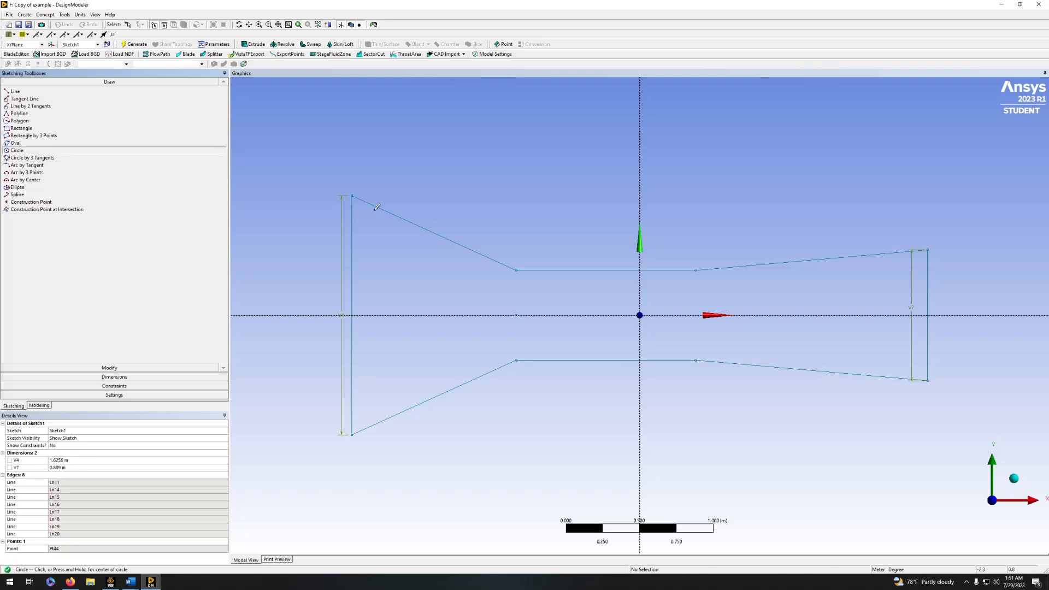
left_click(639, 315)
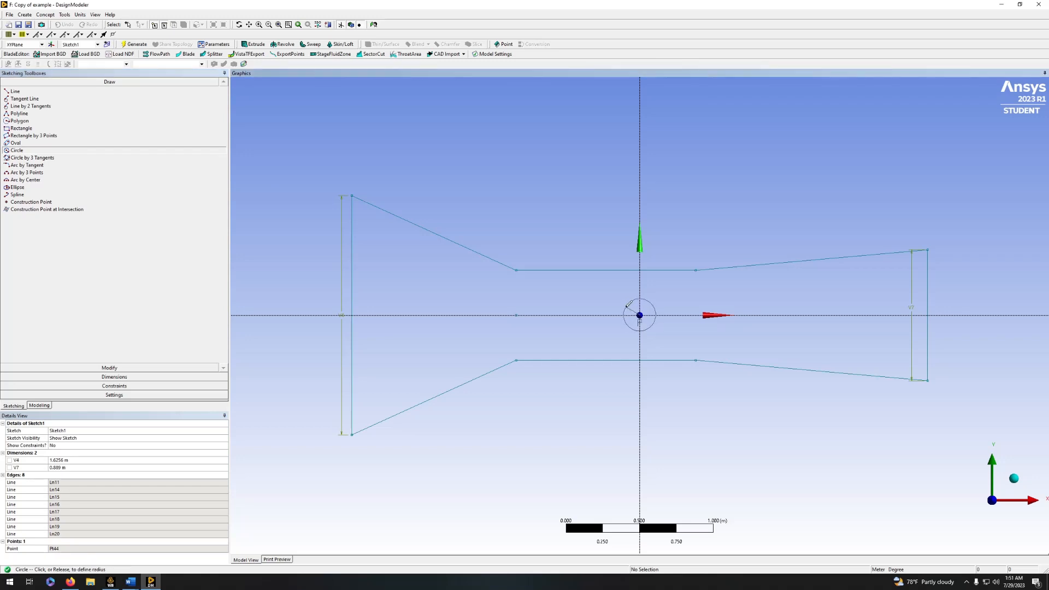
left_click(632, 306)
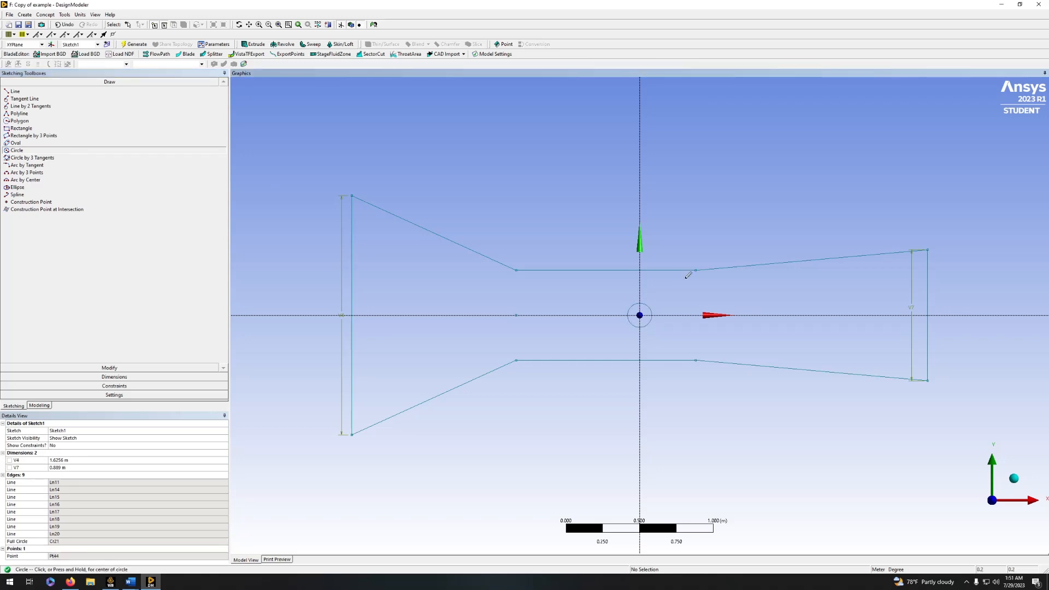
Dimension the circle's diameter and set it to 0.1 m.
left_click(95, 377)
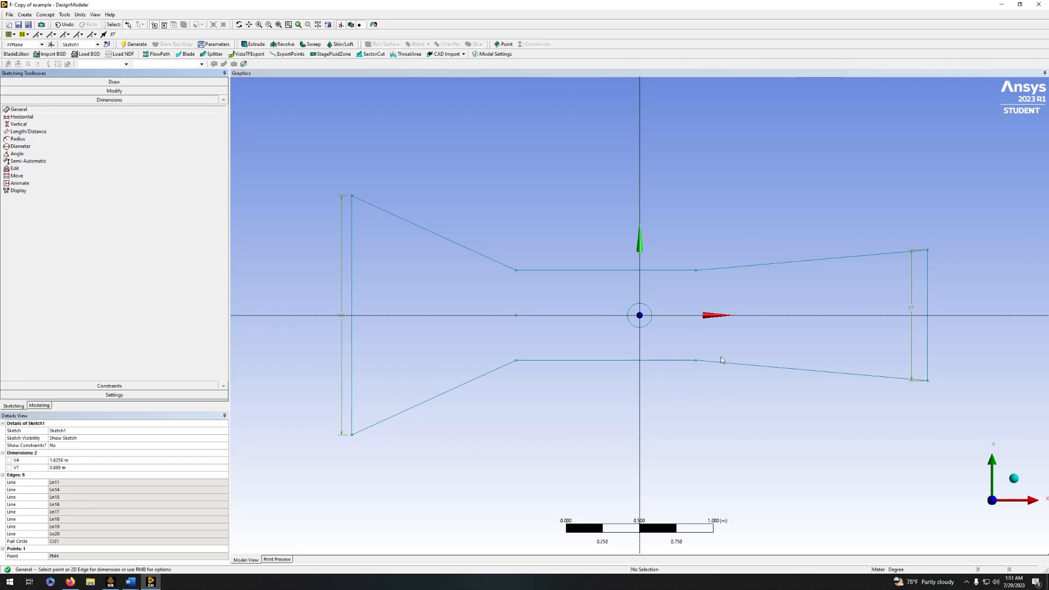
left_click(631, 326)
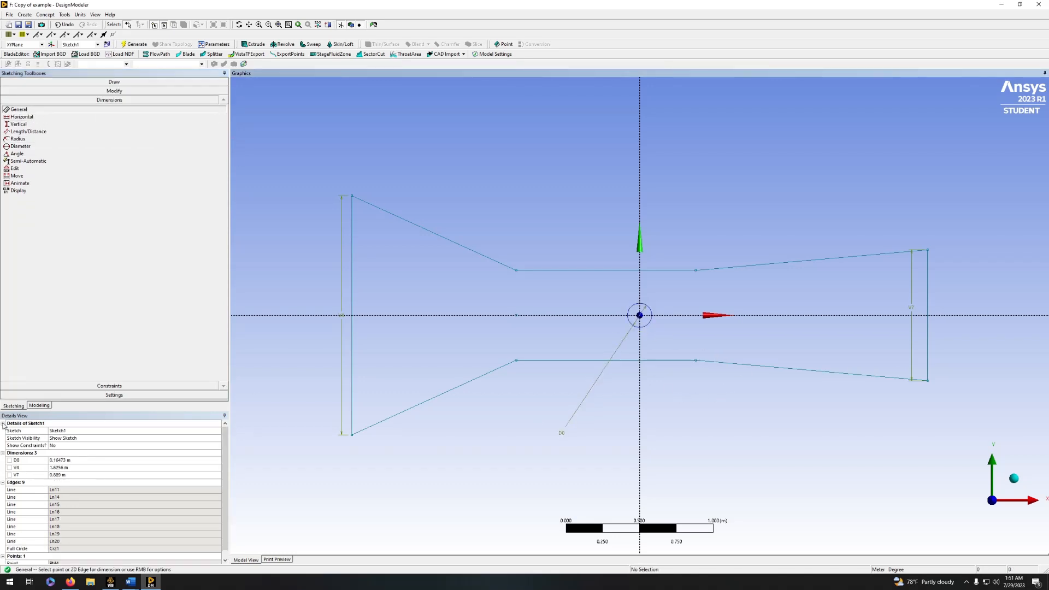
left_click(79, 460)
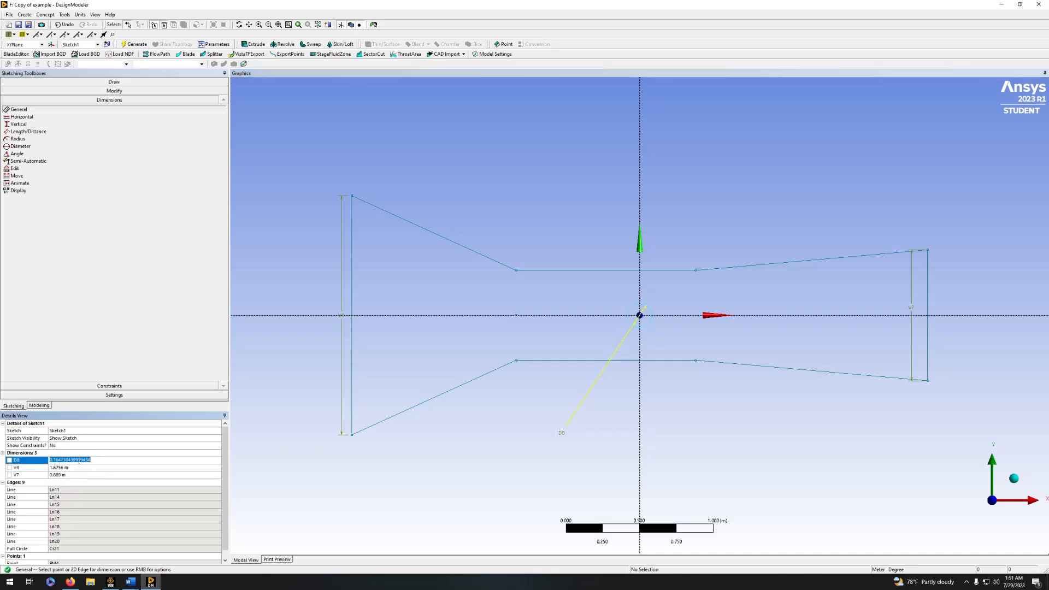
type("0.1")
key("Return")
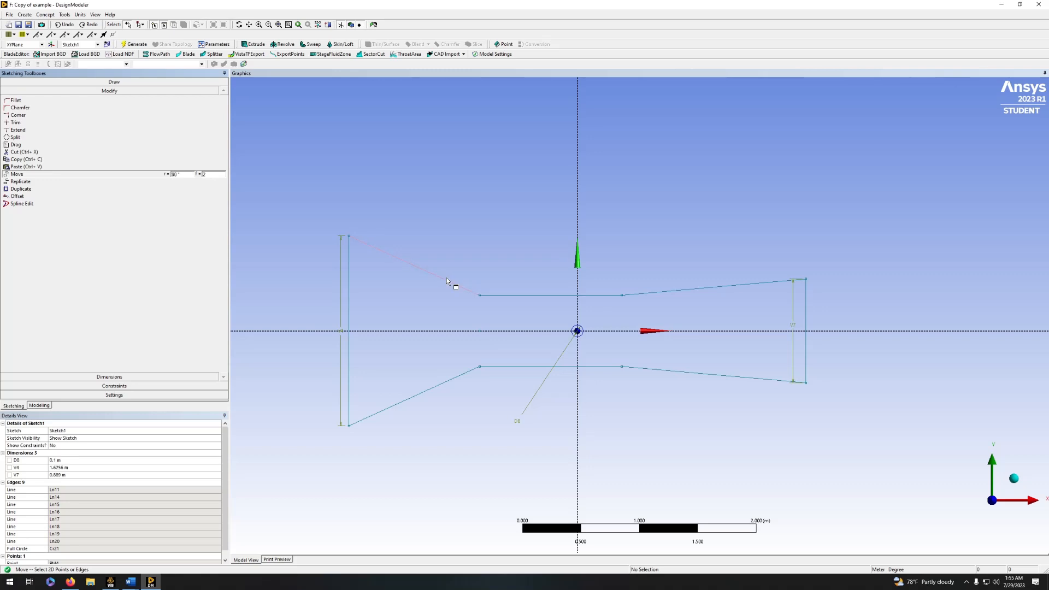
Move all the tunnel outline edges about 0.2 m in the positive X direction, leaving the circle at the origin.
left_click(434, 278)
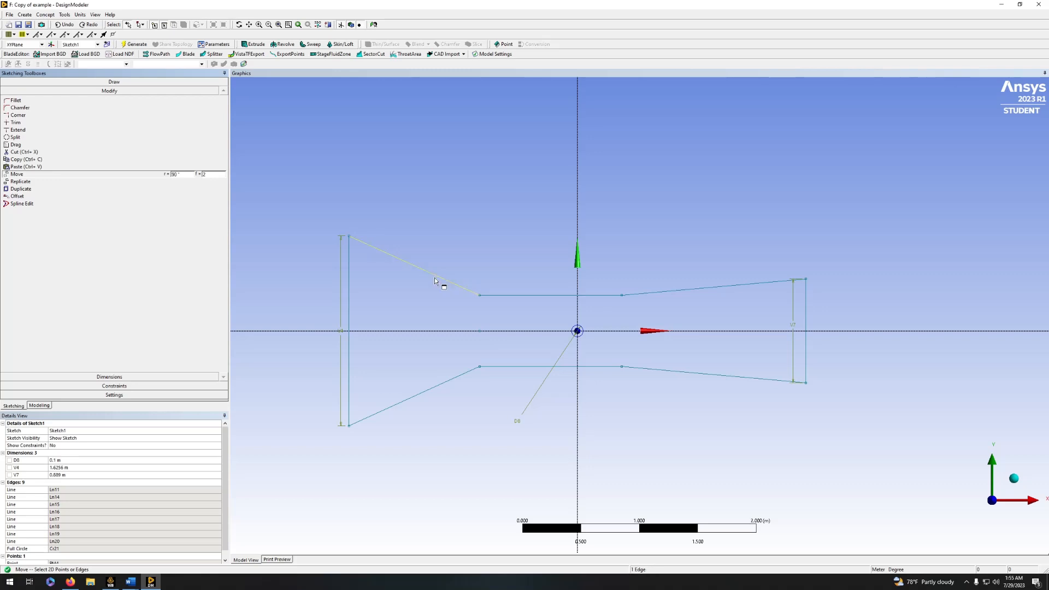
left_click(349, 297, "ctrl")
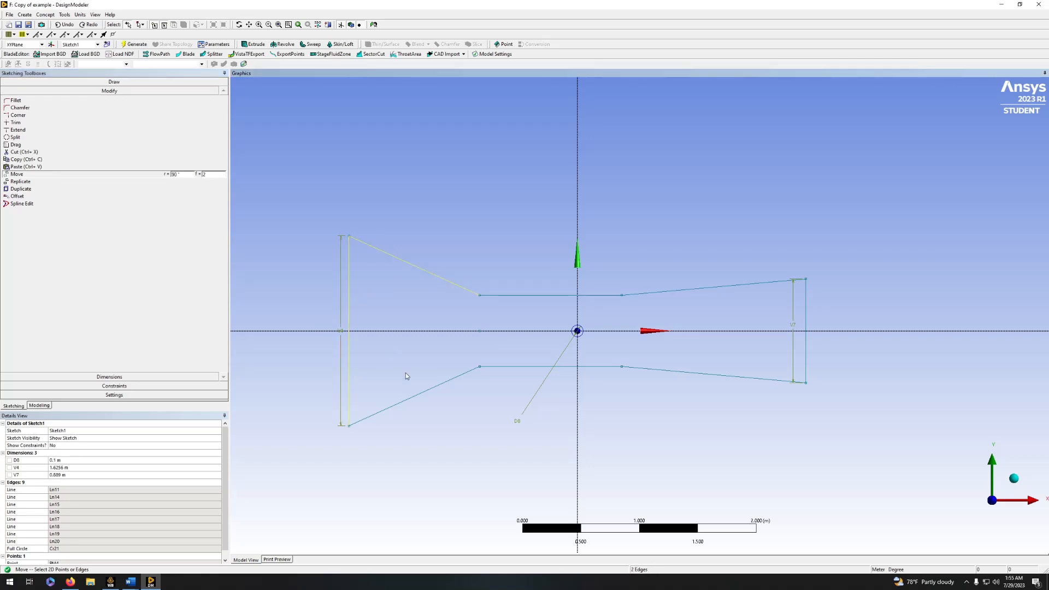
left_click(542, 367, "ctrl")
left_click(688, 373, "ctrl")
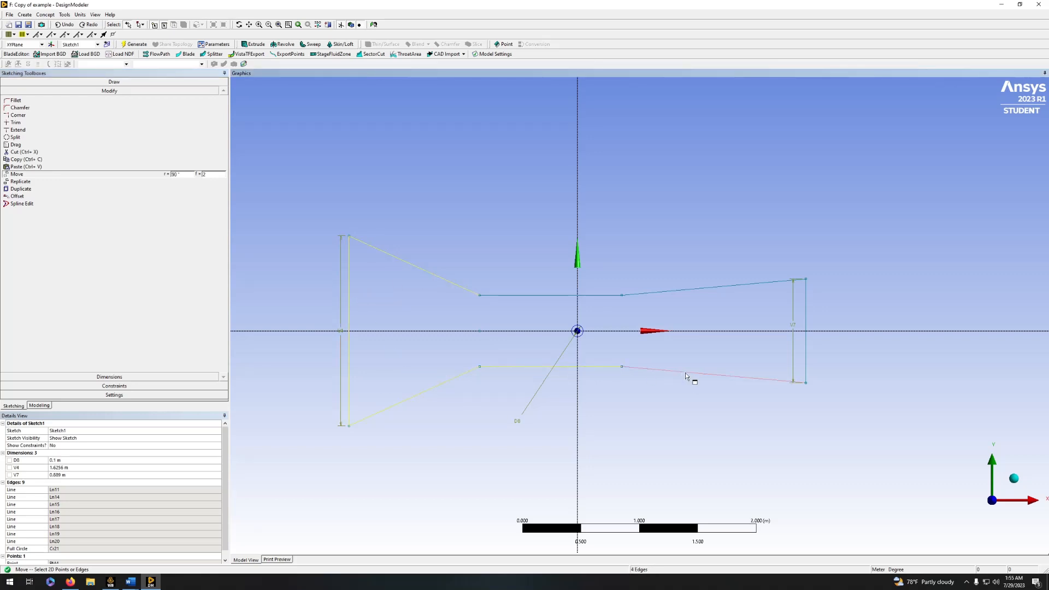
left_click(793, 353, "ctrl")
left_click(805, 361, "ctrl")
left_click(737, 292, "ctrl")
left_click(547, 295, "ctrl")
right_click(538, 300)
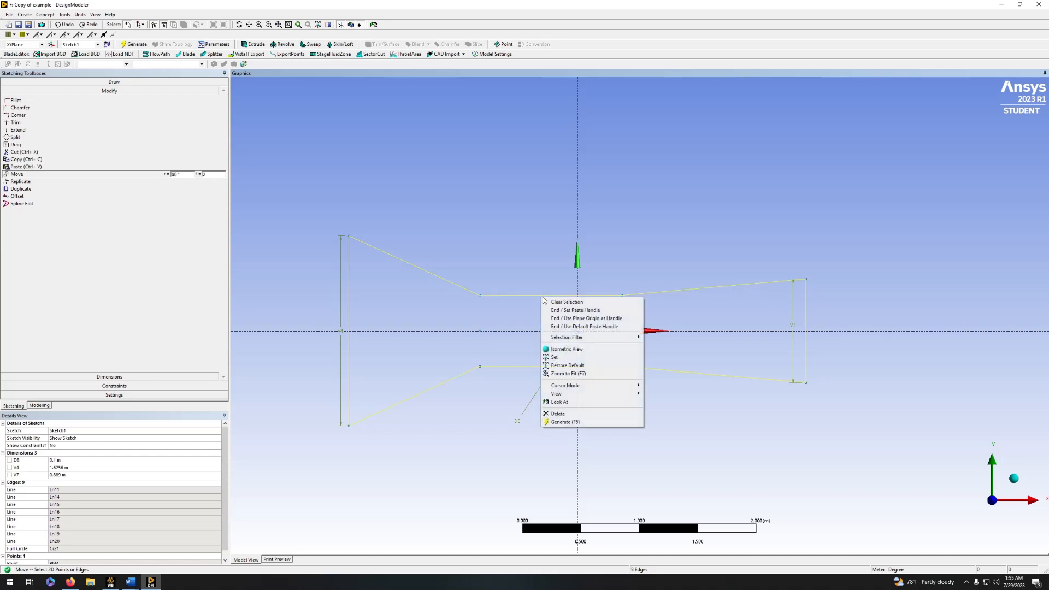
left_click(562, 303)
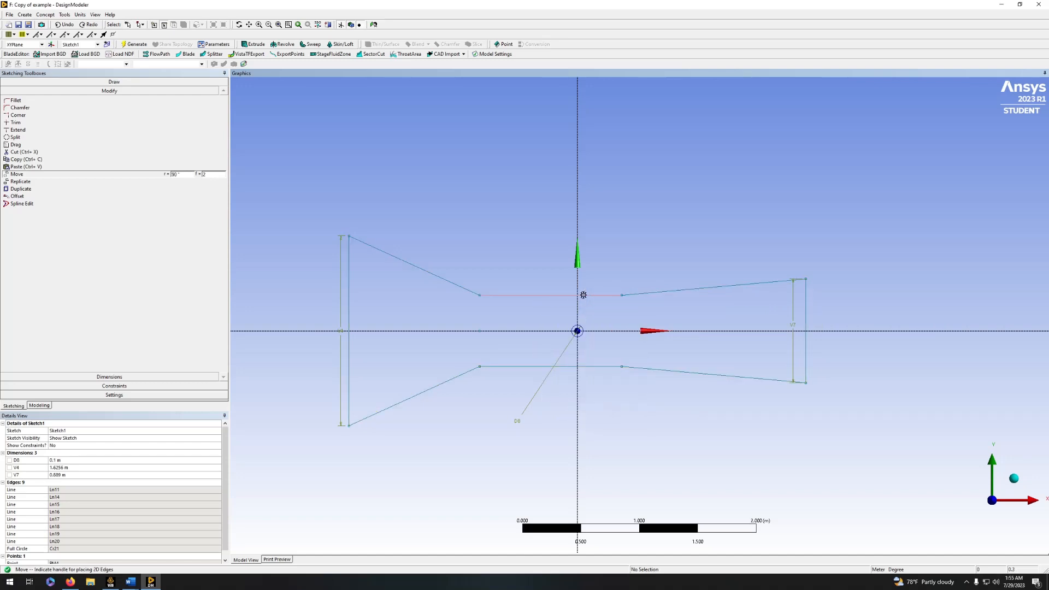
left_click(587, 279)
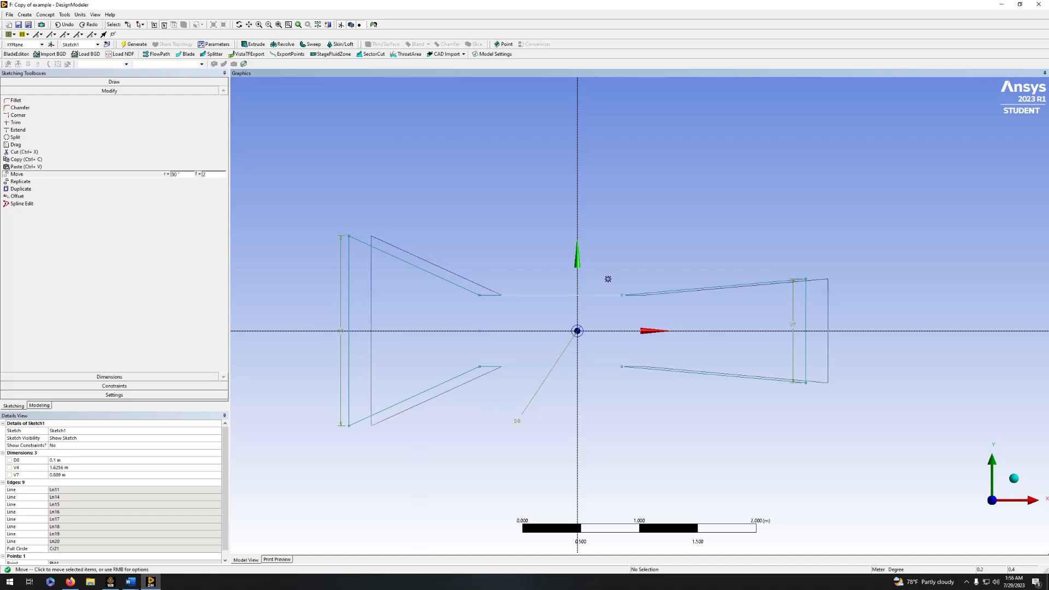
left_click(608, 279)
key("Escape")
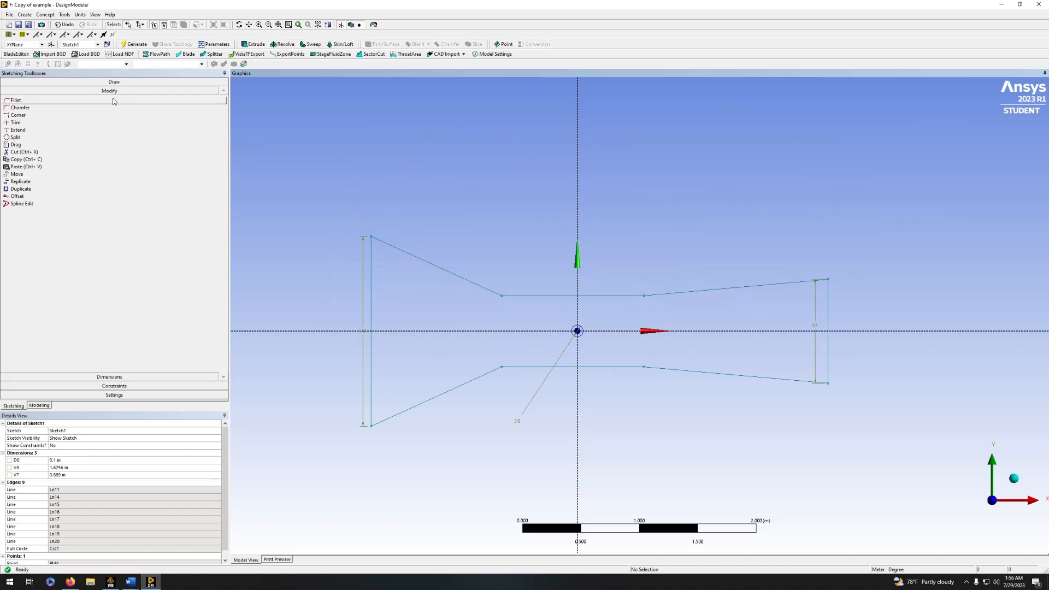
Create a surface from the whole of Sketch1, including the circle, with Surfaces From Sketches and generate it.
left_click(45, 14)
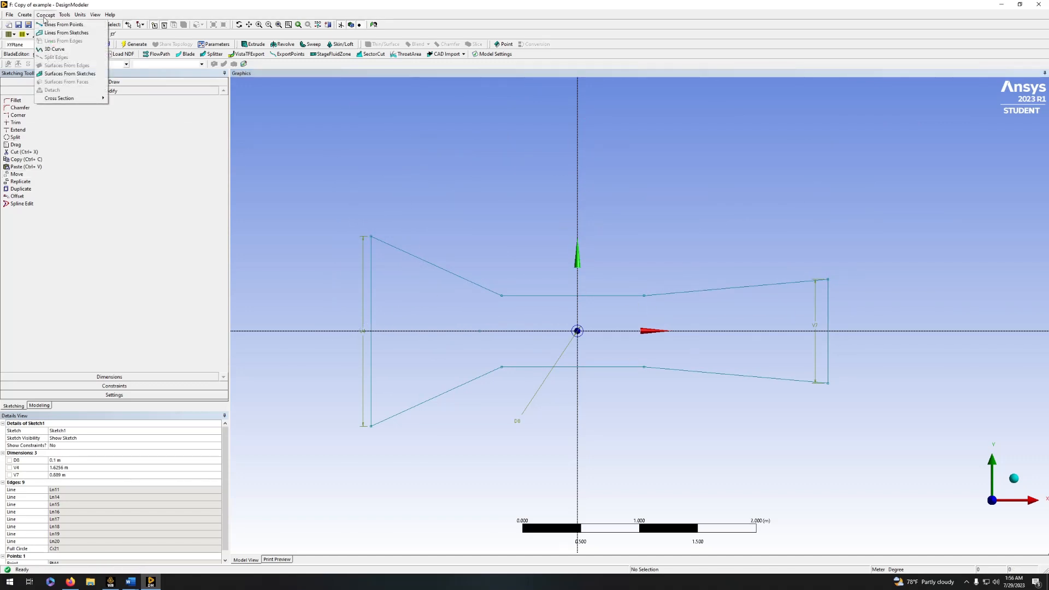
left_click(70, 73)
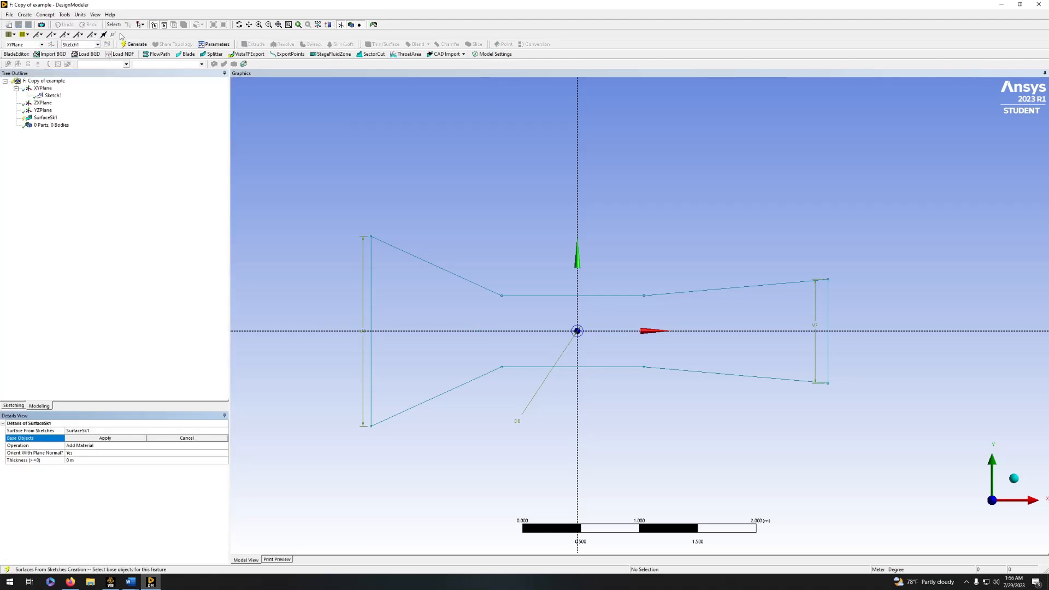
left_click(141, 28)
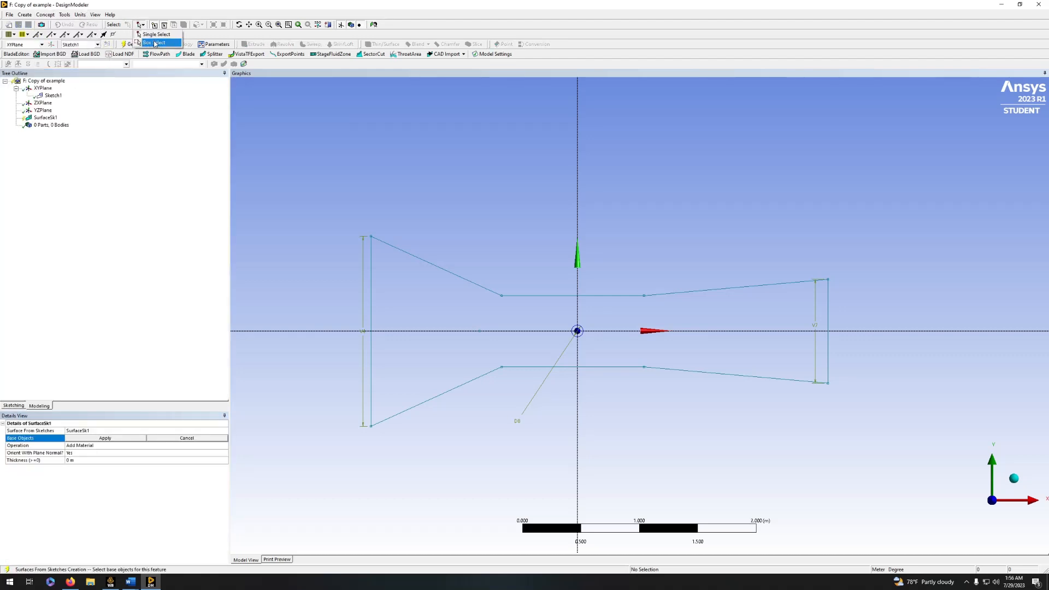
left_click(152, 42)
left_click_drag(315, 192, 912, 464)
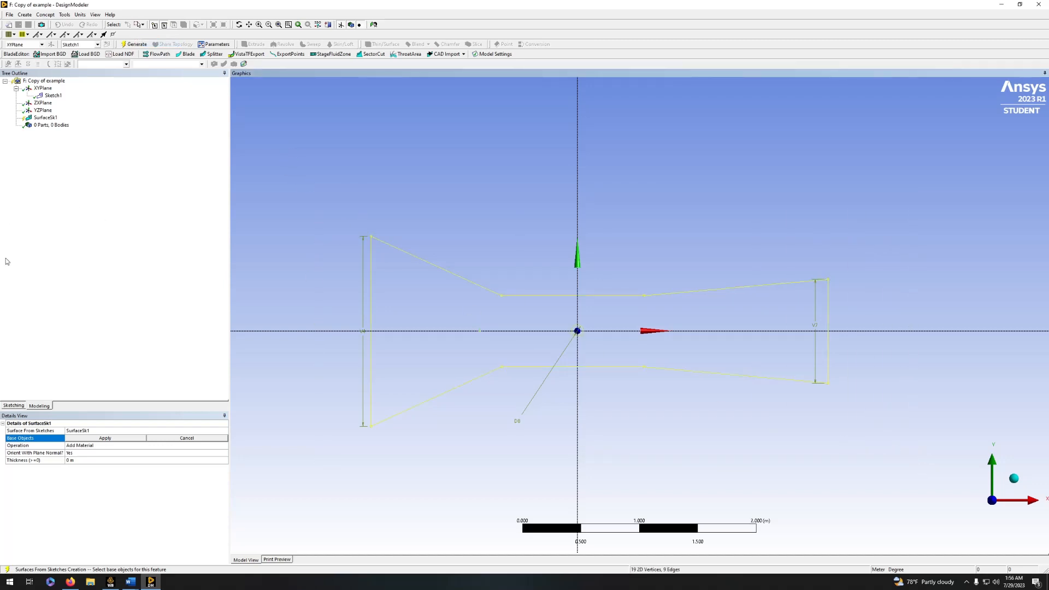
left_click(104, 439)
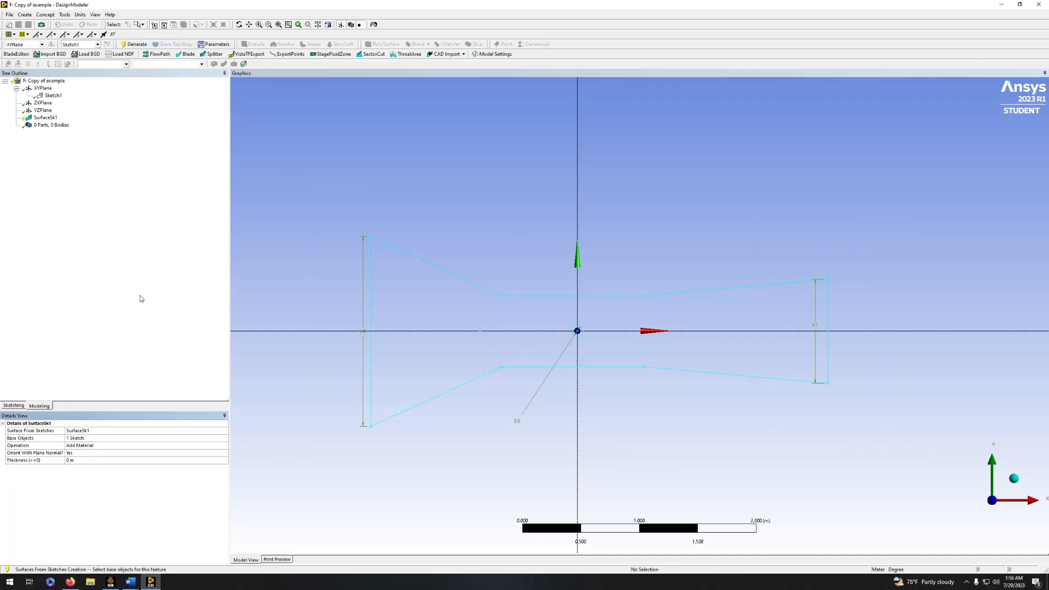
left_click(132, 45)
scroll(548, 365, "up", 5)
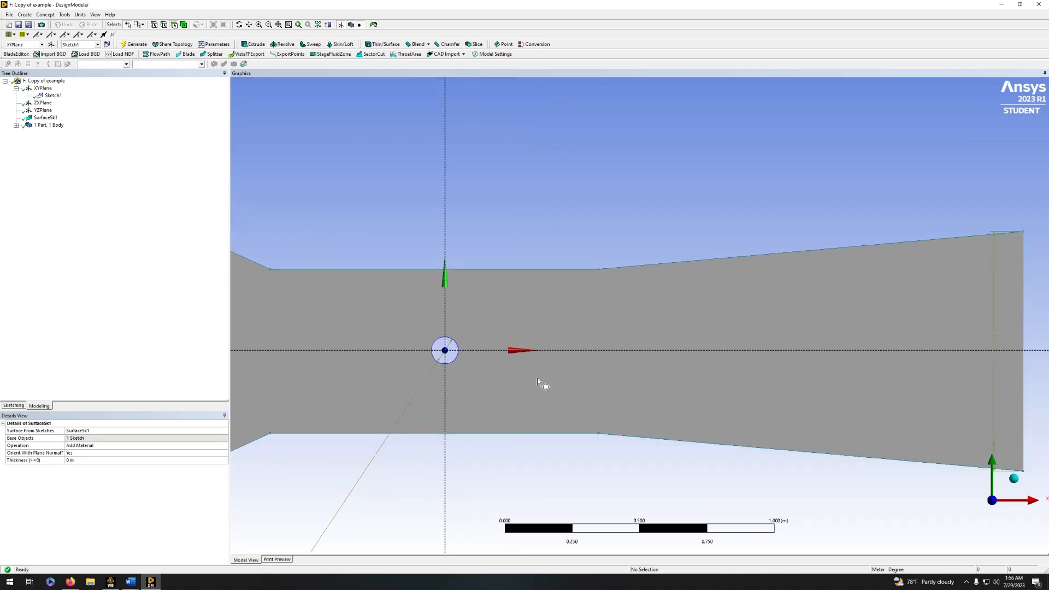
middle_click_drag(412, 371, 707, 332, "ctrl")
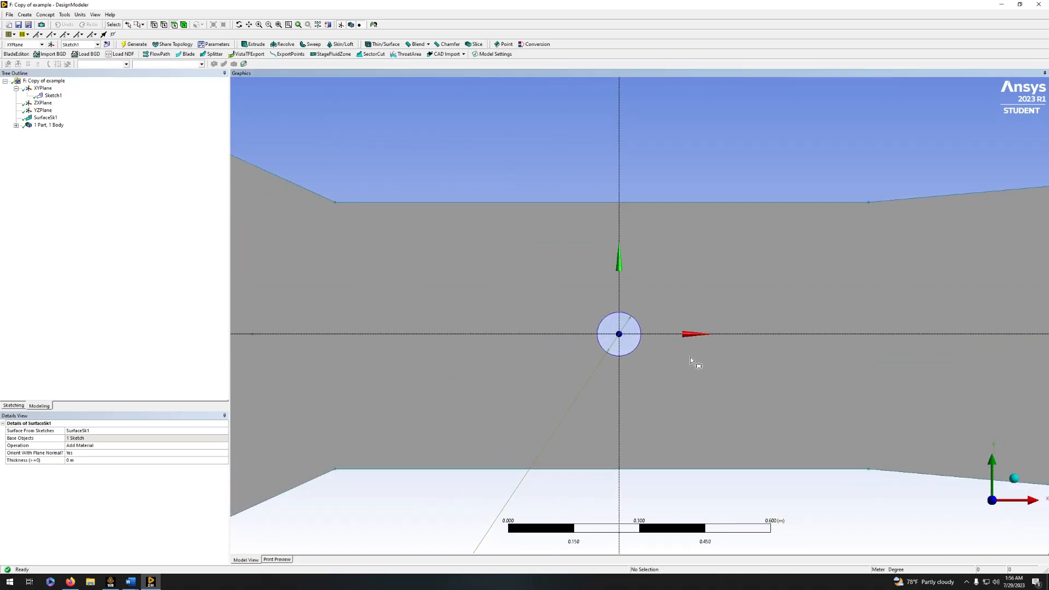
scroll(641, 395, "down", 5)
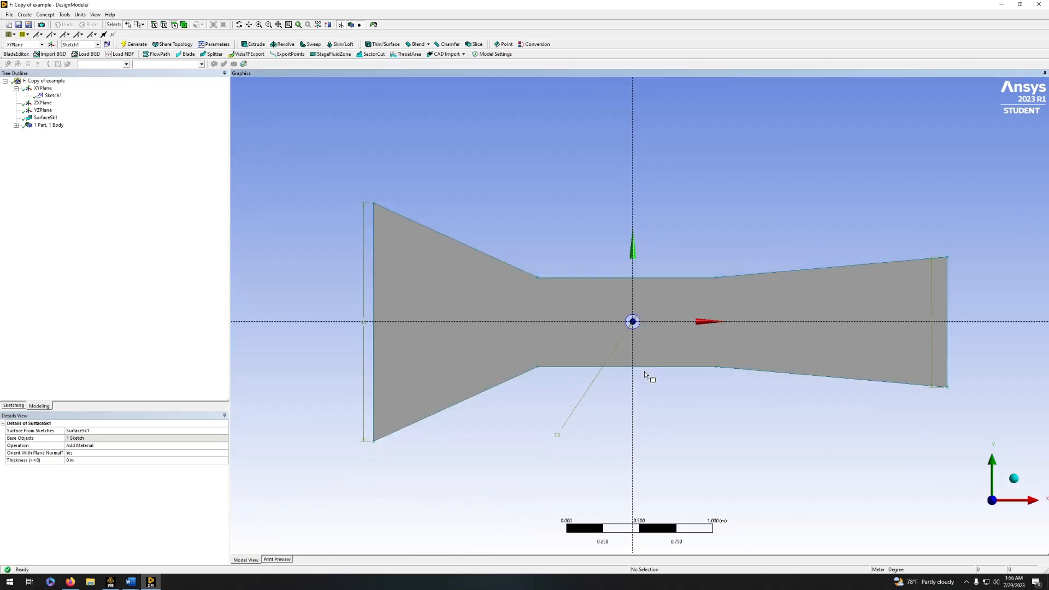
scroll(649, 359, "up", 1)
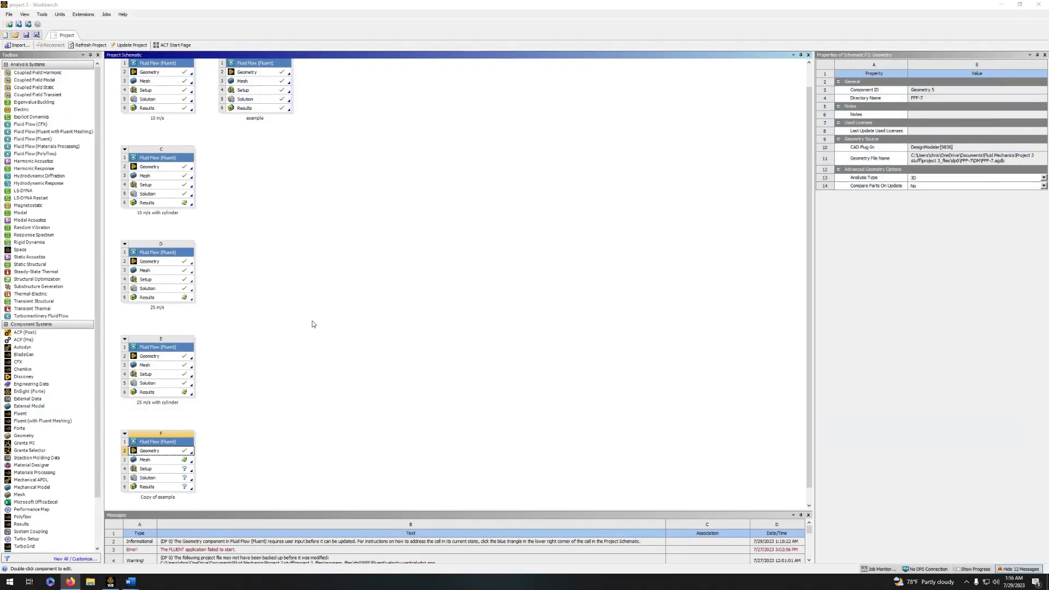
Return to Workbench and open the Copy of example system's mesh in Meshing, facing the XY plane.
left_click(312, 323)
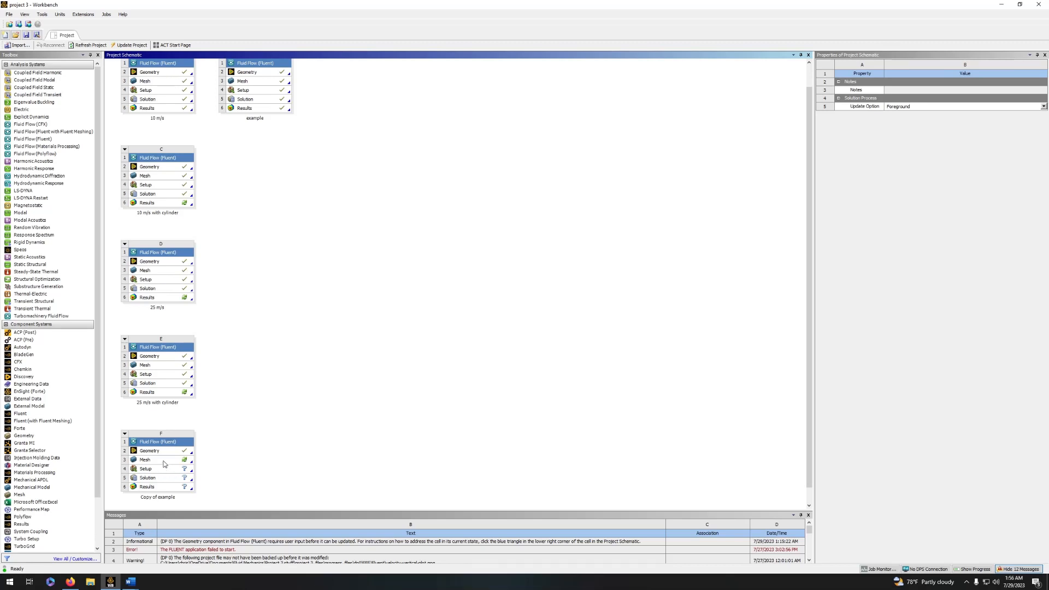
double_click(164, 463)
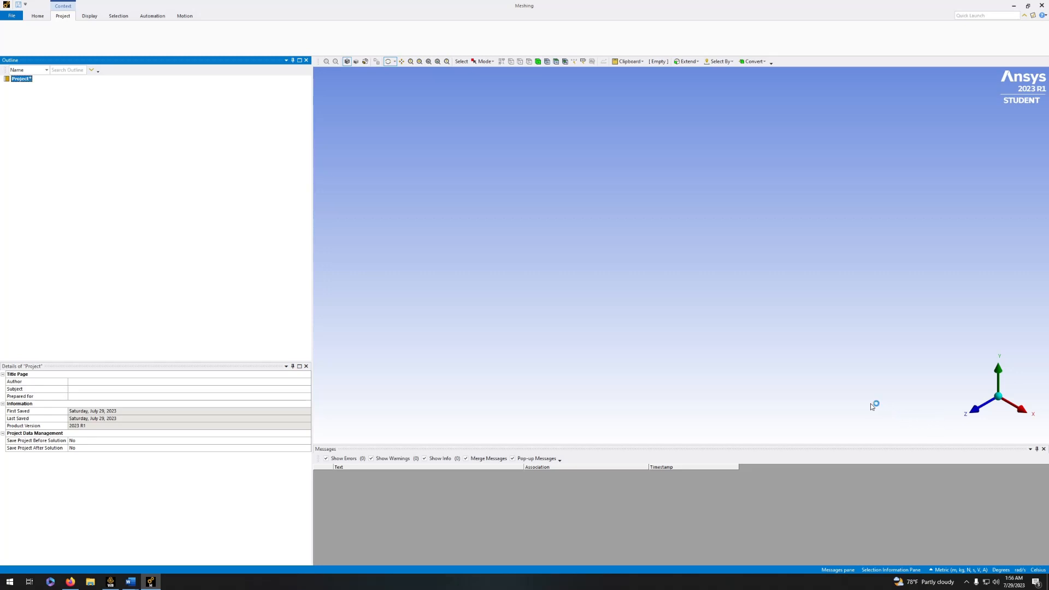
left_click(973, 410)
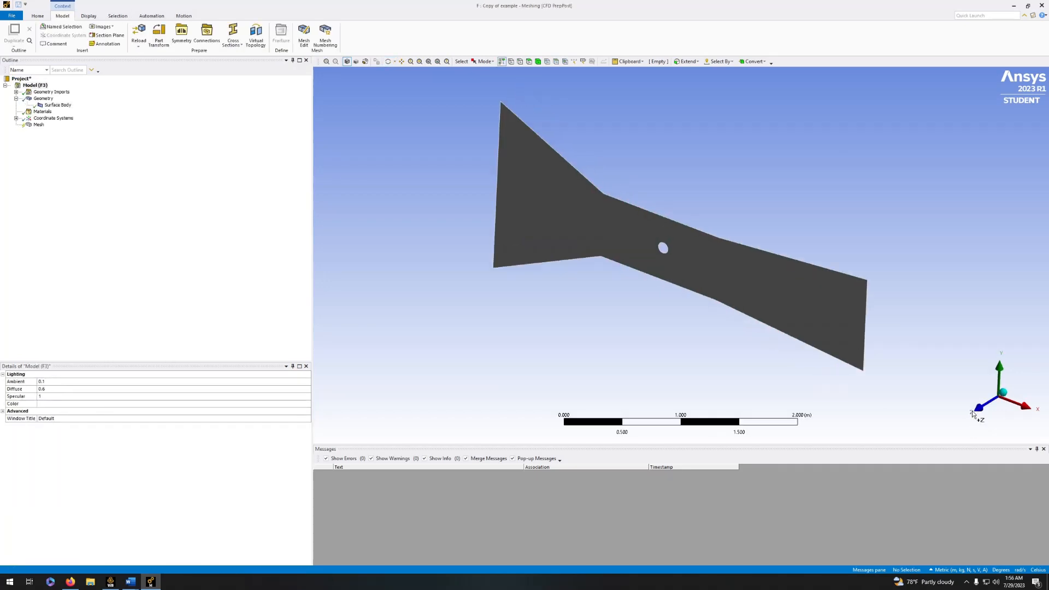
left_click(121, 161)
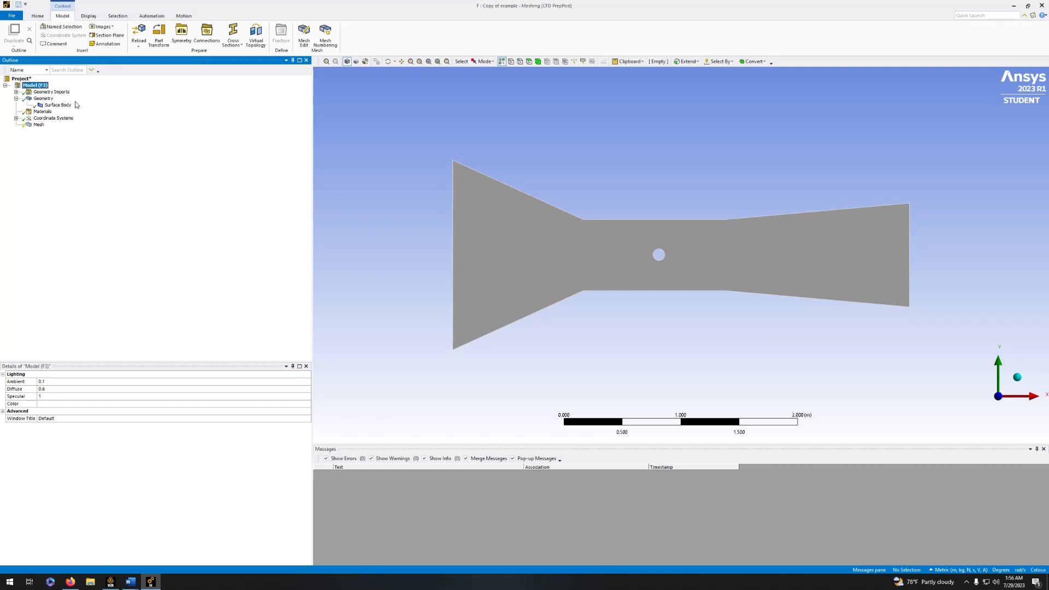
Create a named selection called Velocity Inlet from the vertical edge at the tunnel's wide contraction end.
left_click(452, 229)
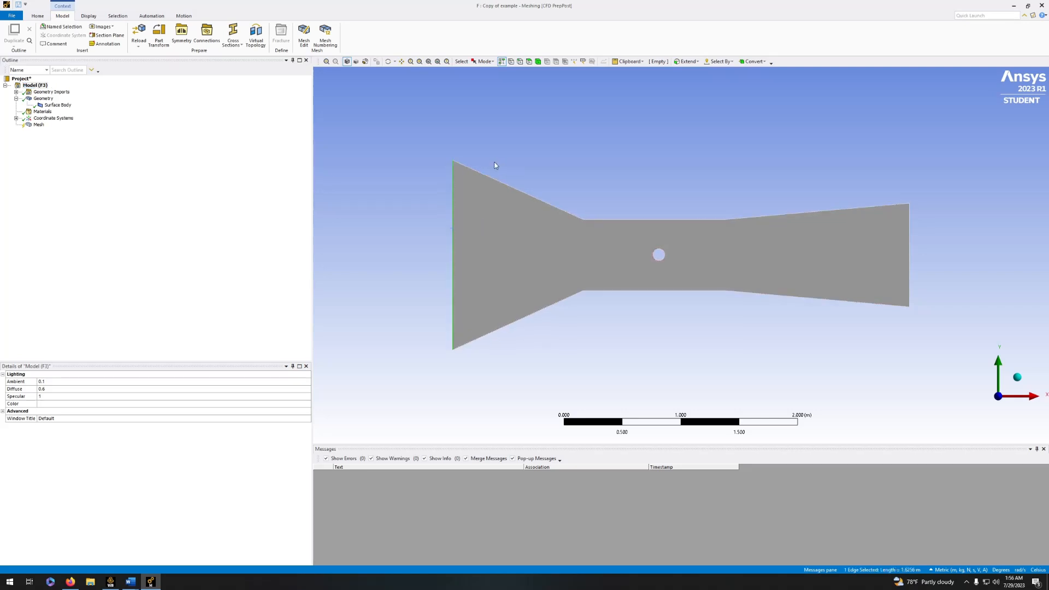
left_click(456, 210)
left_click(452, 243)
left_click(458, 231)
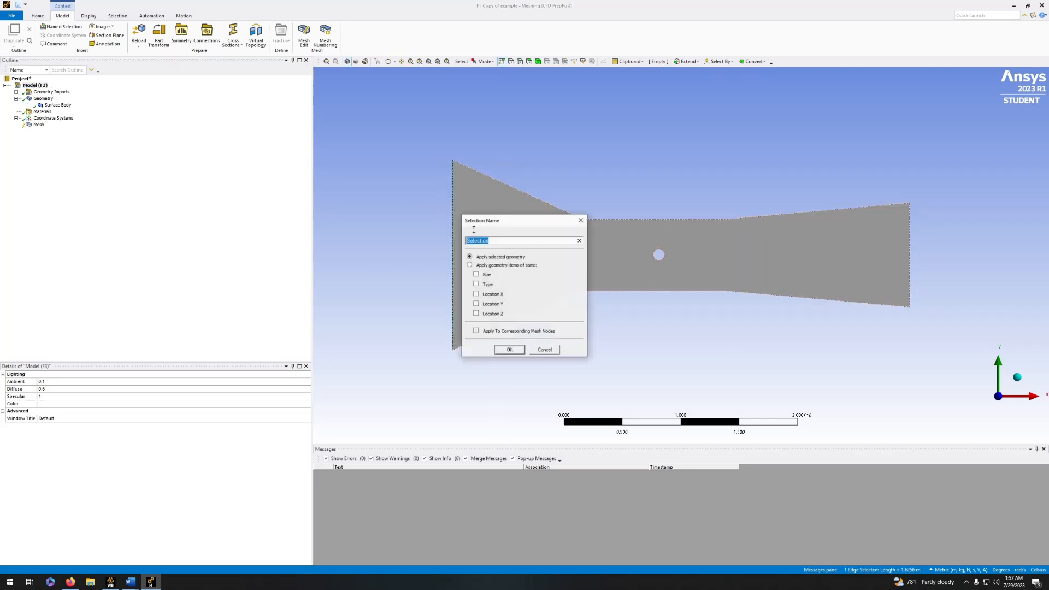
type("Velocity Inlet")
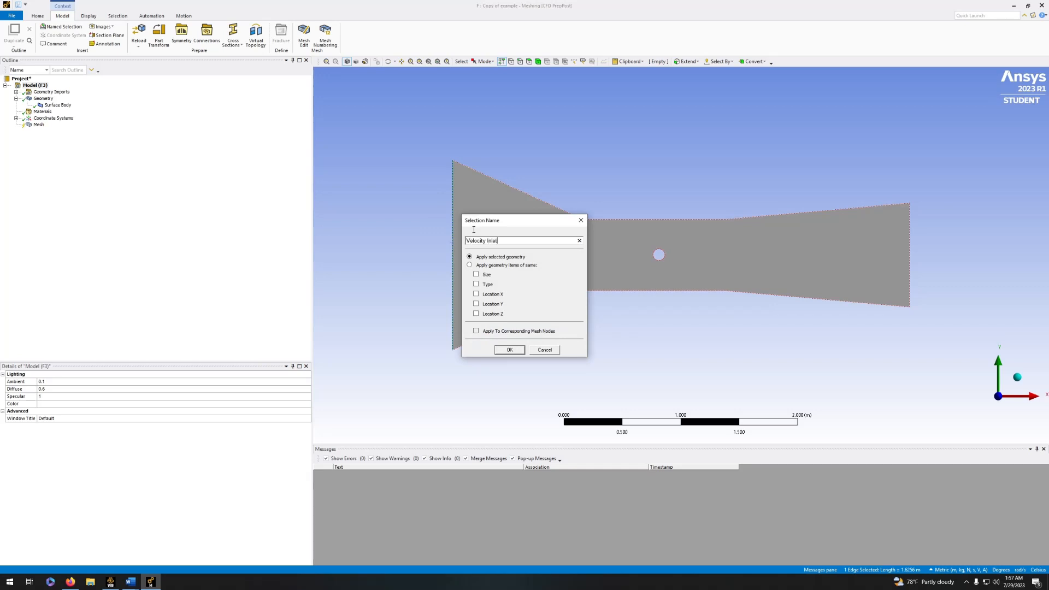
key("Return")
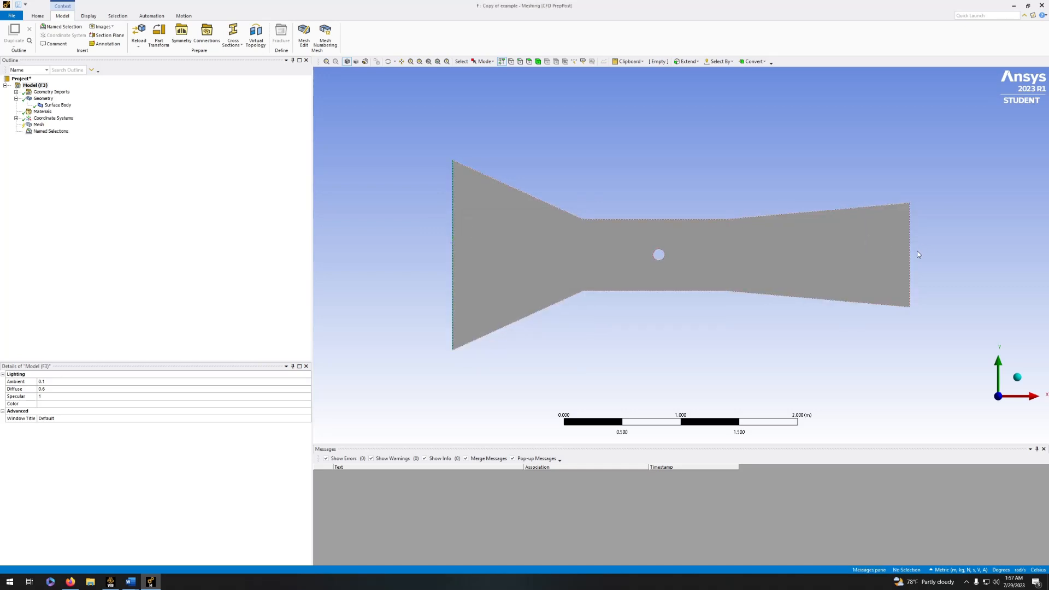
Create a named selection called Outlet from the vertical edge at the diffuser end of the tunnel.
left_click(910, 257)
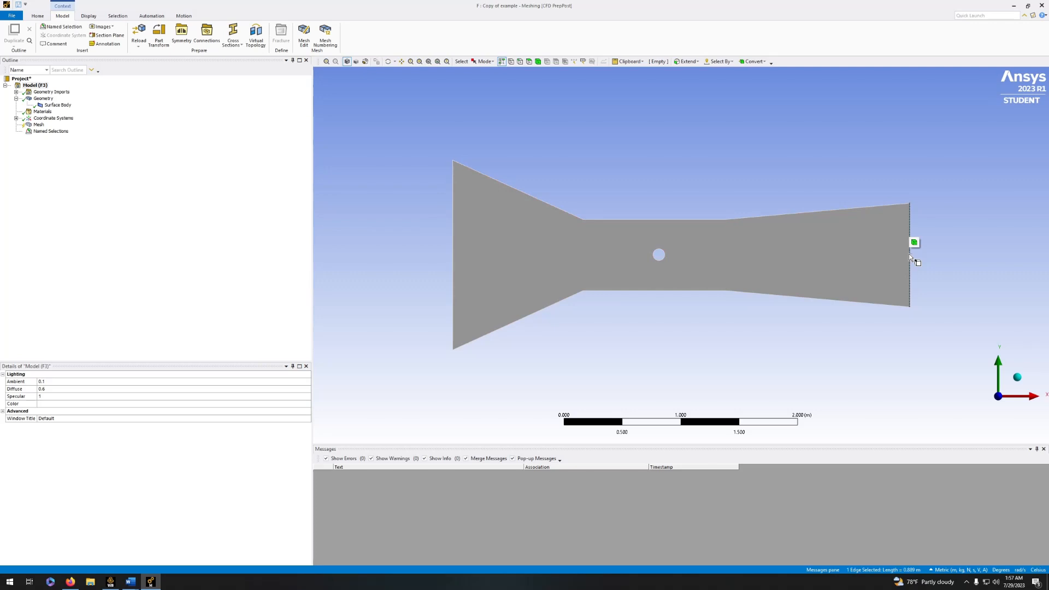
type("nOutlet")
key("Return")
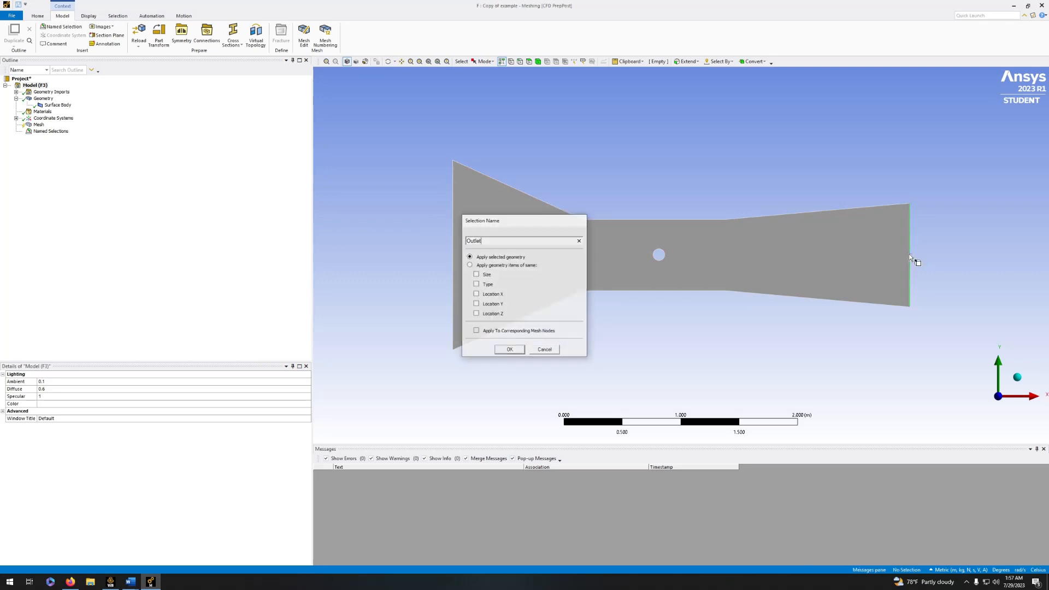
Create a named selection called Walls from the three upper and three lower edges of the tunnel outline.
left_click(537, 202)
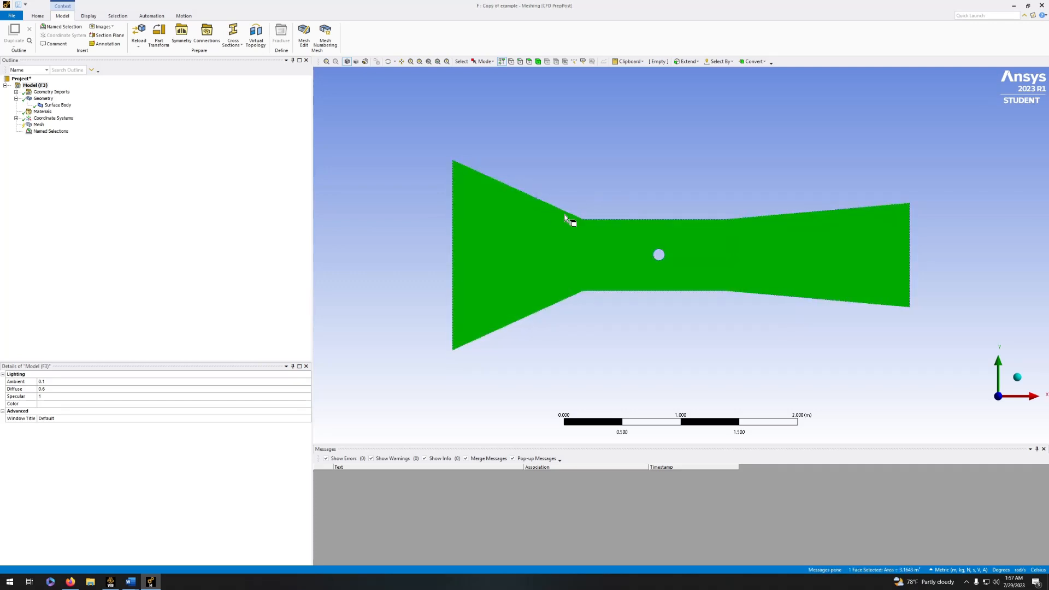
left_click(519, 63)
left_click(658, 219)
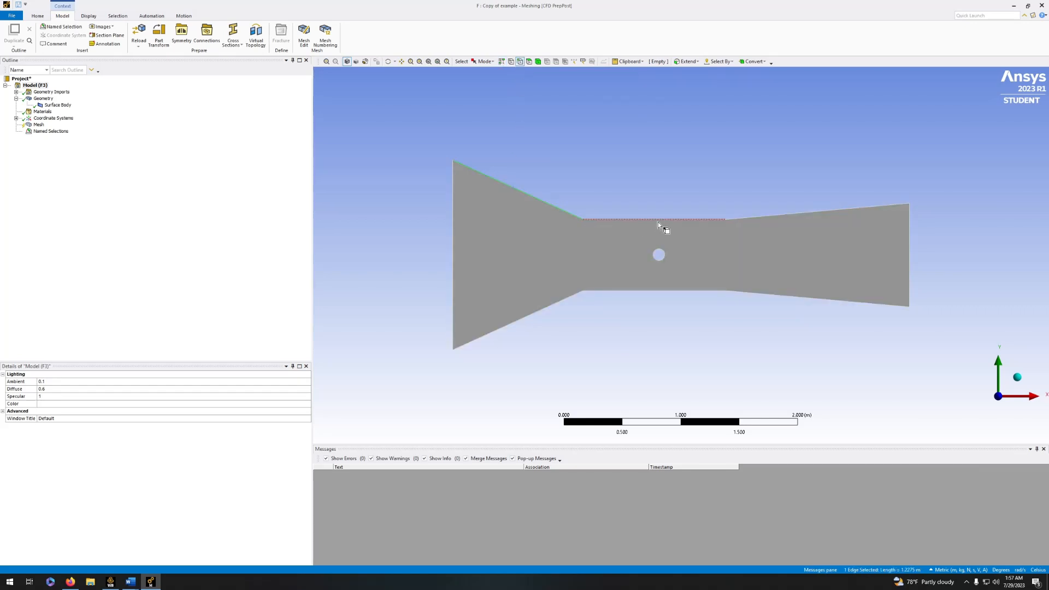
left_click(658, 220, "ctrl")
left_click(792, 213, "ctrl")
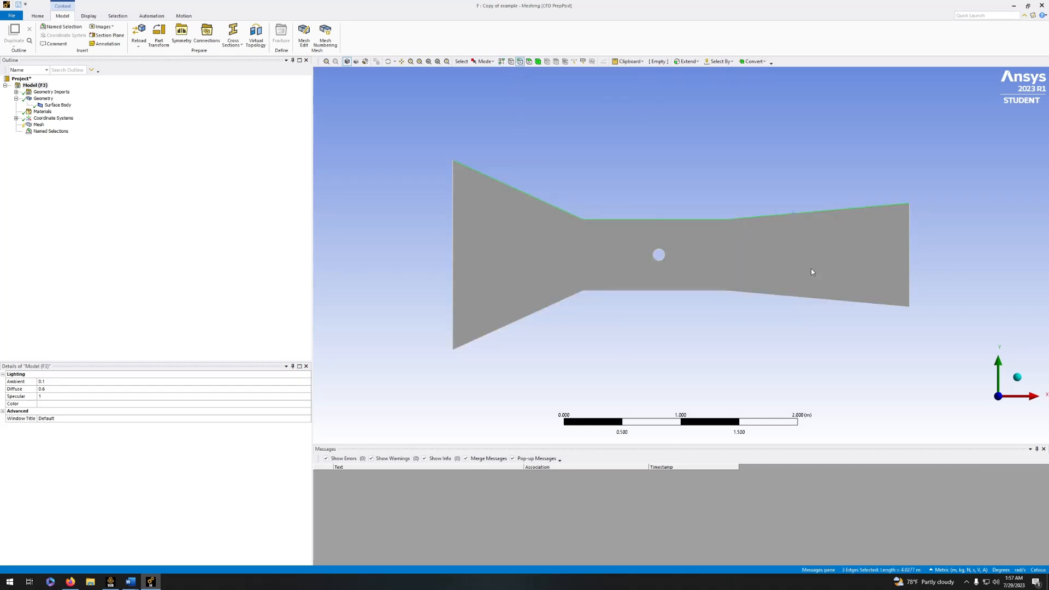
left_click(786, 300, "ctrl")
left_click(650, 290, "ctrl")
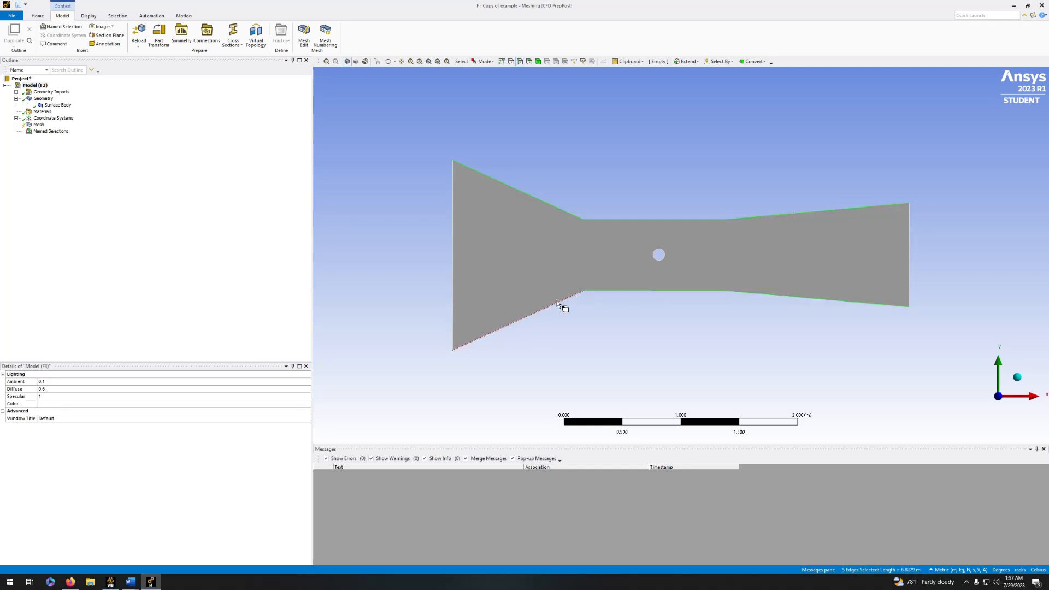
left_click(552, 307, "ctrl")
type("nWall")
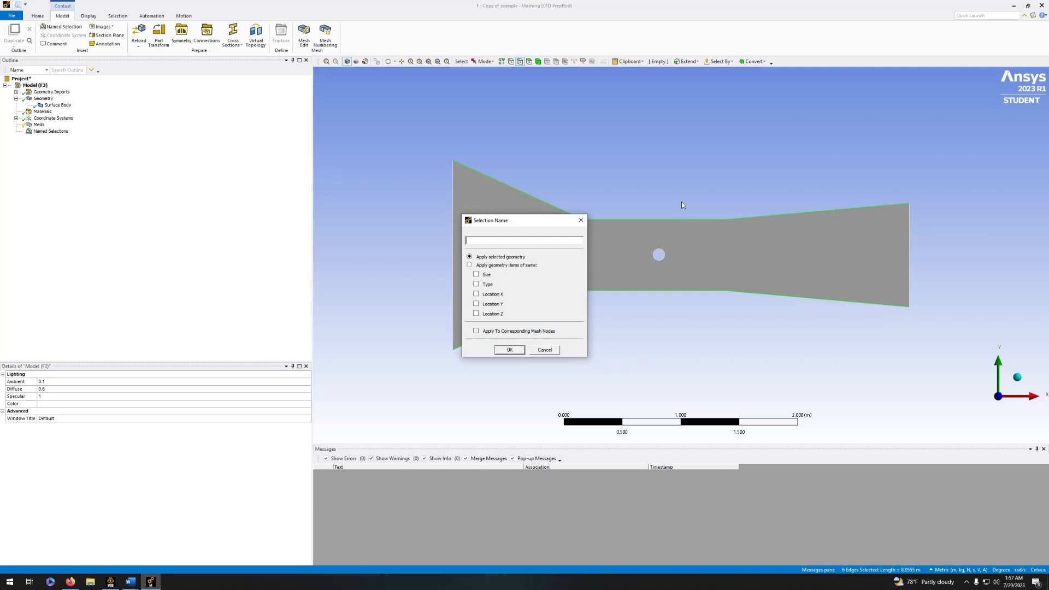
key("Return")
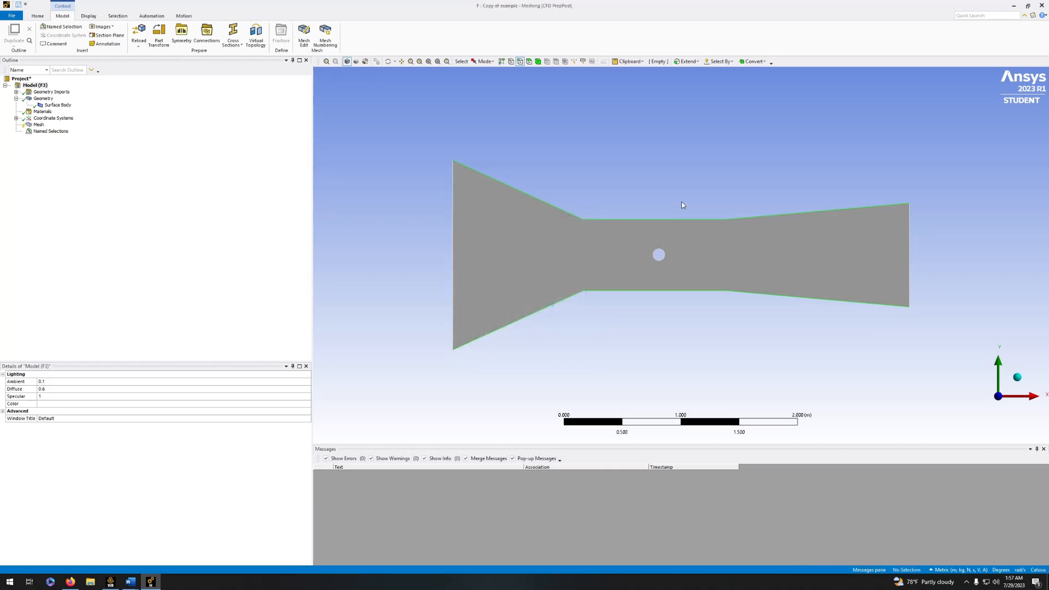
Create a named selection called Cylinder from the circular edge inside the test section.
left_click(660, 250)
type("n")
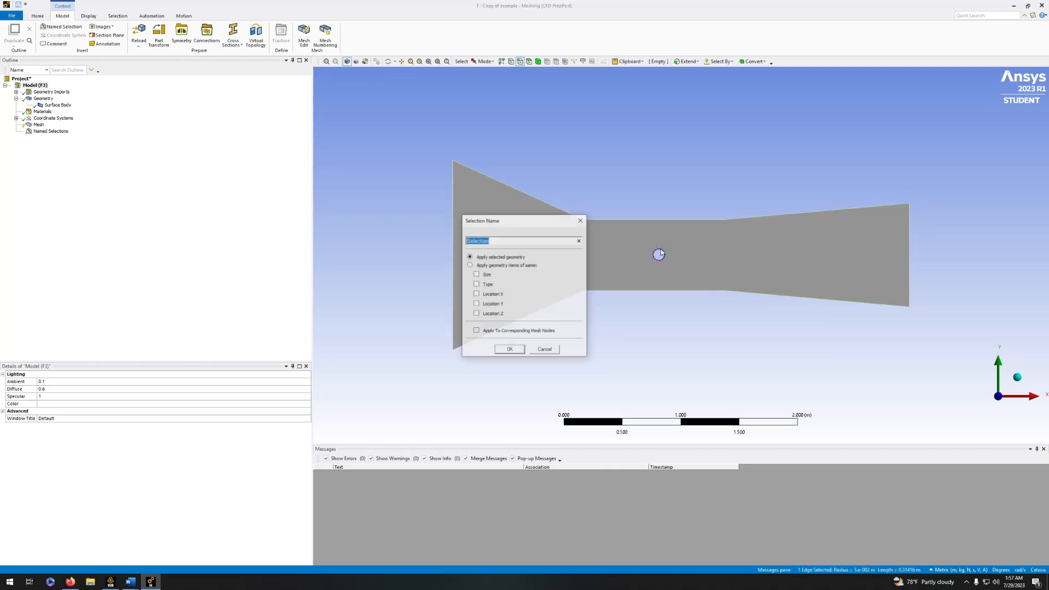
type("Cylinder")
key("Return")
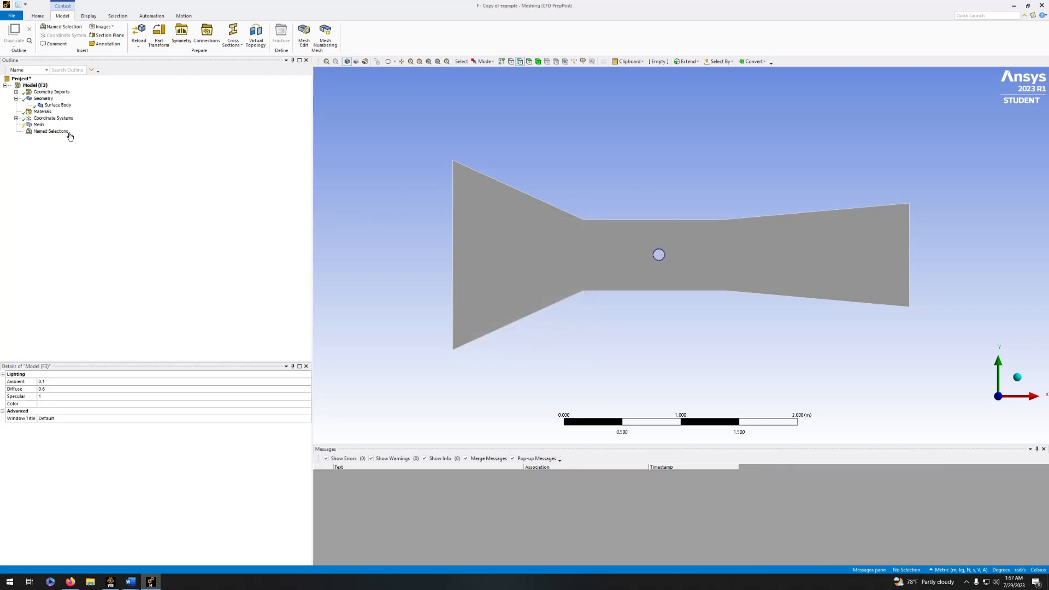
Add a mesh method for the tunnel surface body set to Triangles and generate the mesh.
left_click(38, 86)
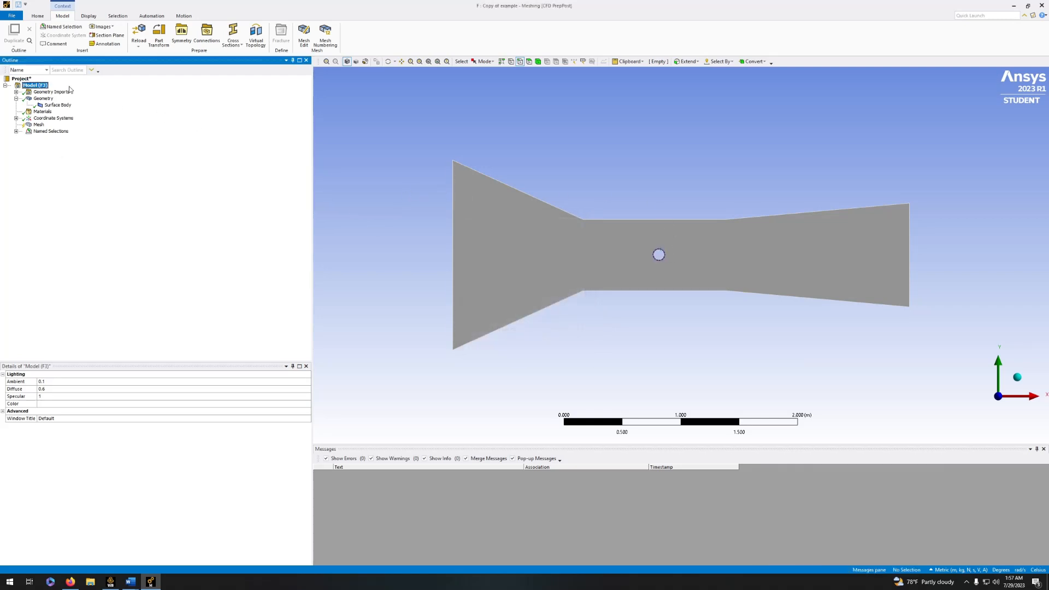
left_click(39, 124)
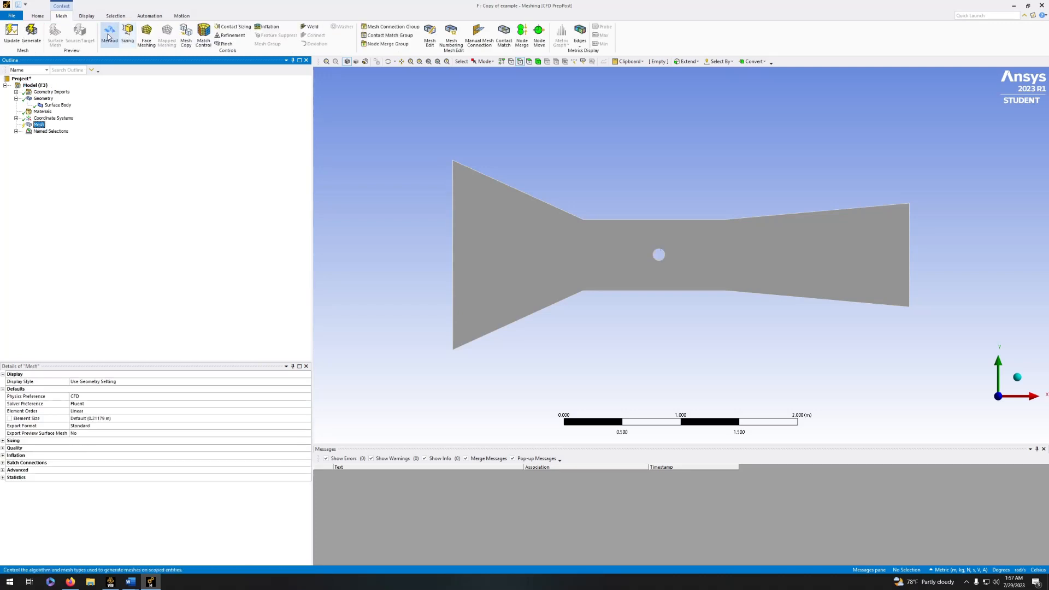
left_click(109, 33)
left_click(257, 389)
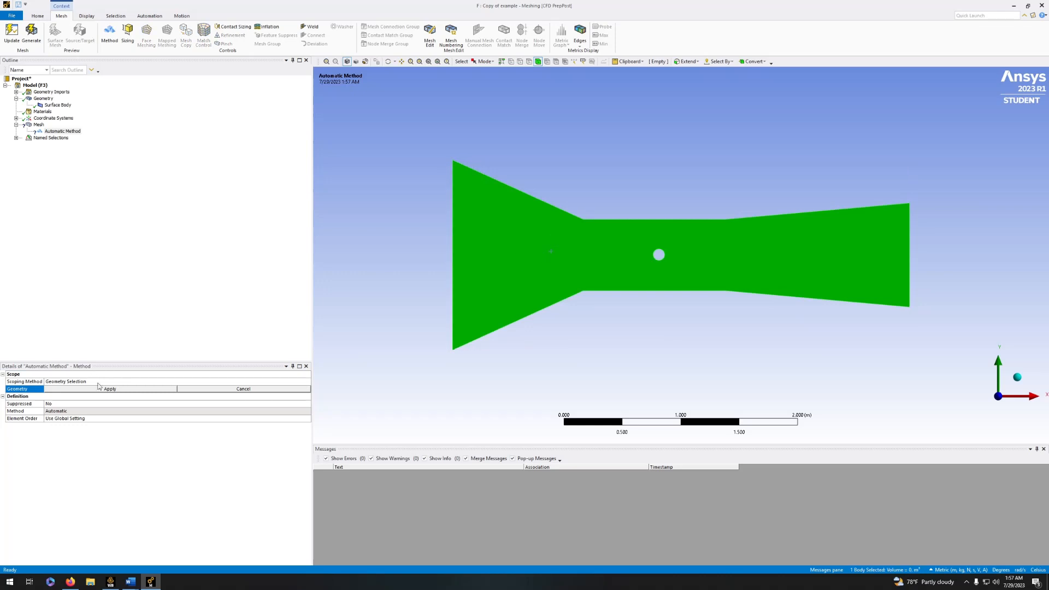
left_click(111, 389)
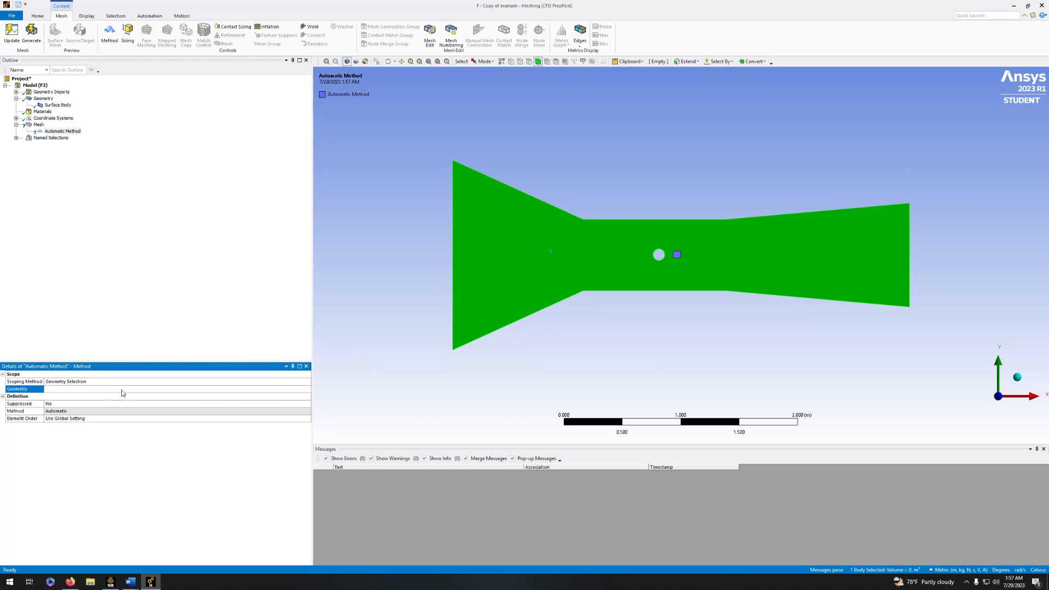
left_click(171, 419)
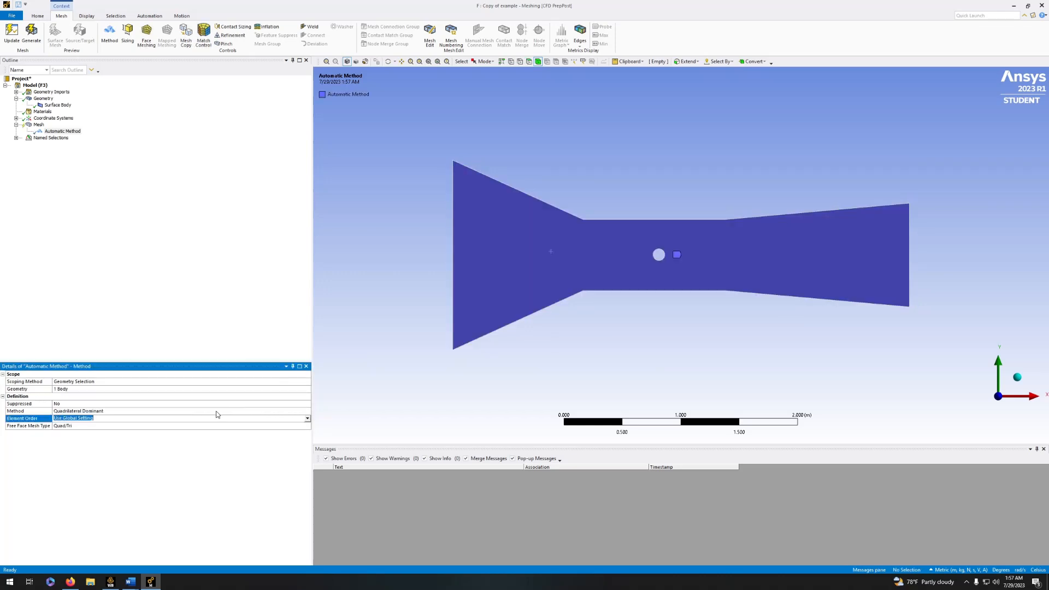
left_click(286, 411)
left_click(307, 413)
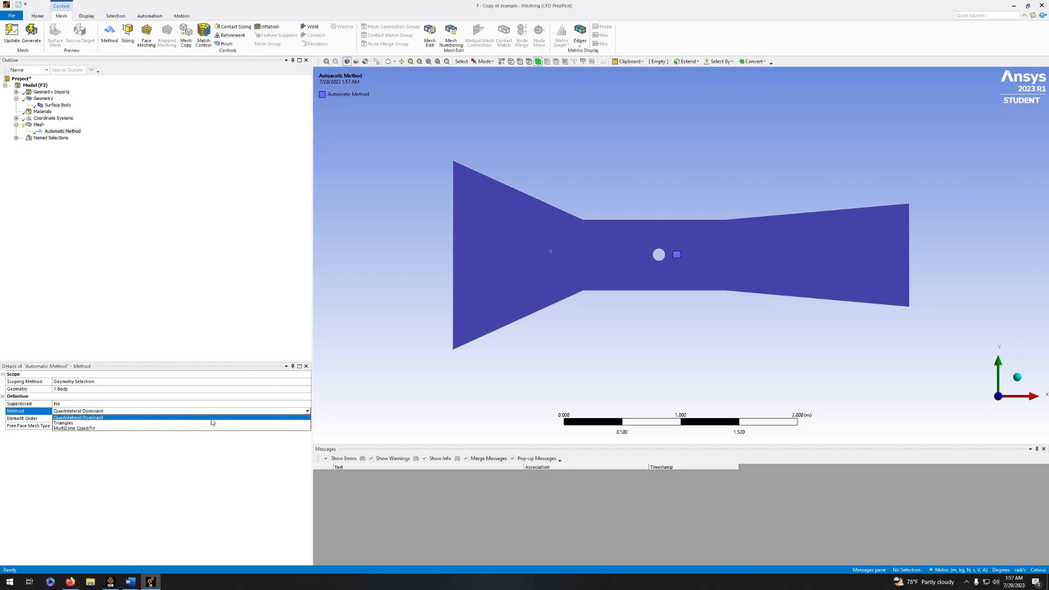
left_click(184, 426)
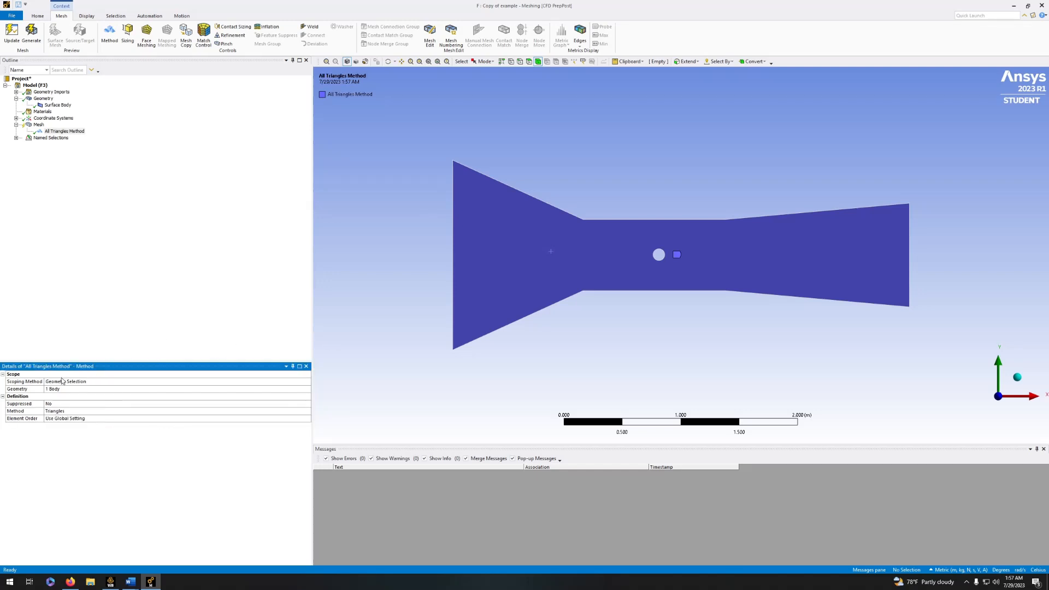
left_click(31, 33)
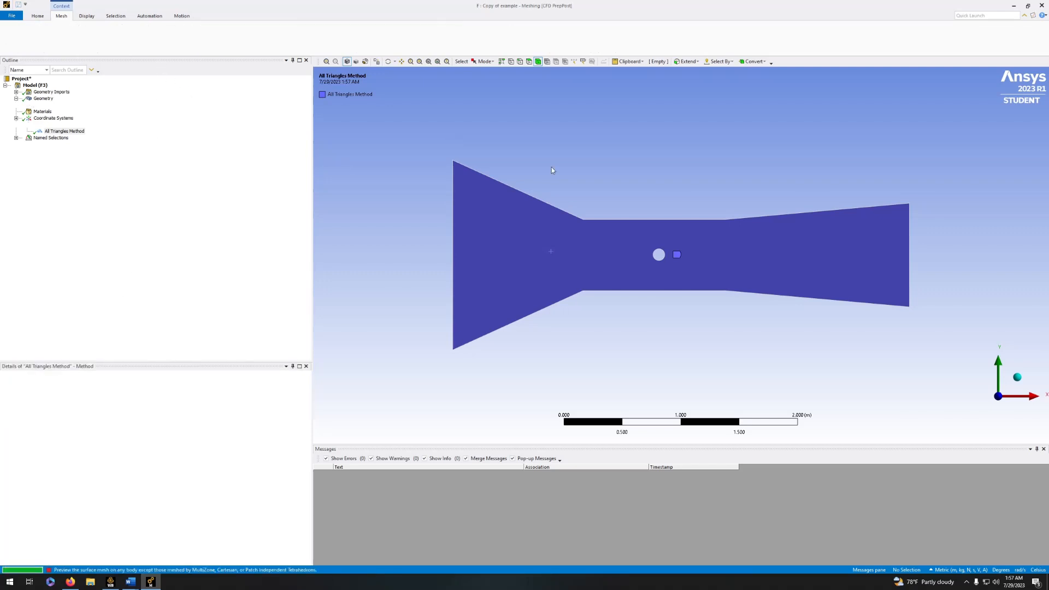
left_click(38, 125)
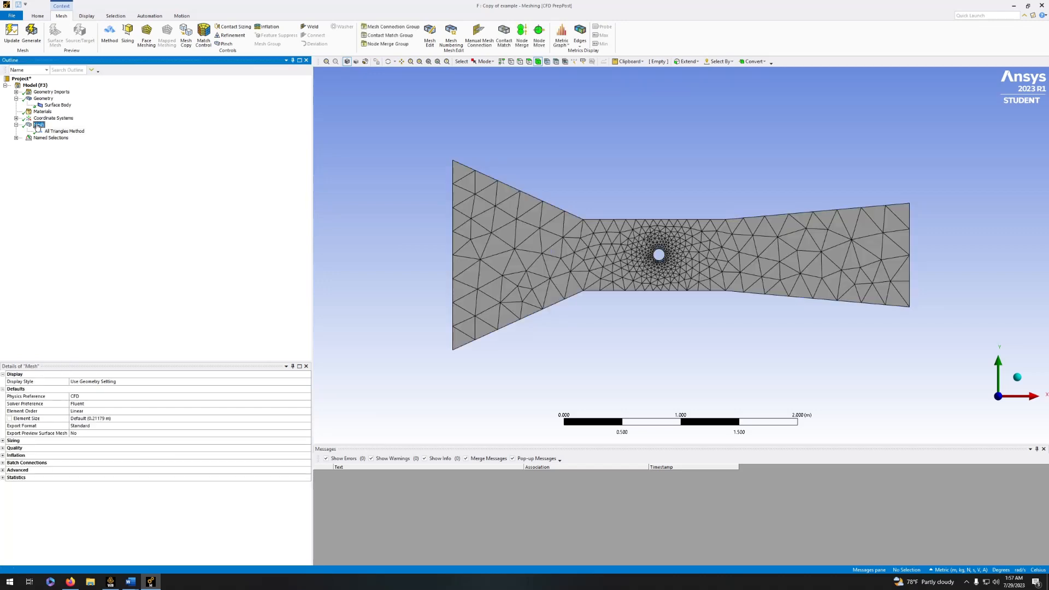
Add a body sizing on the tunnel surface body with an element size of 0.005 m.
left_click(127, 33)
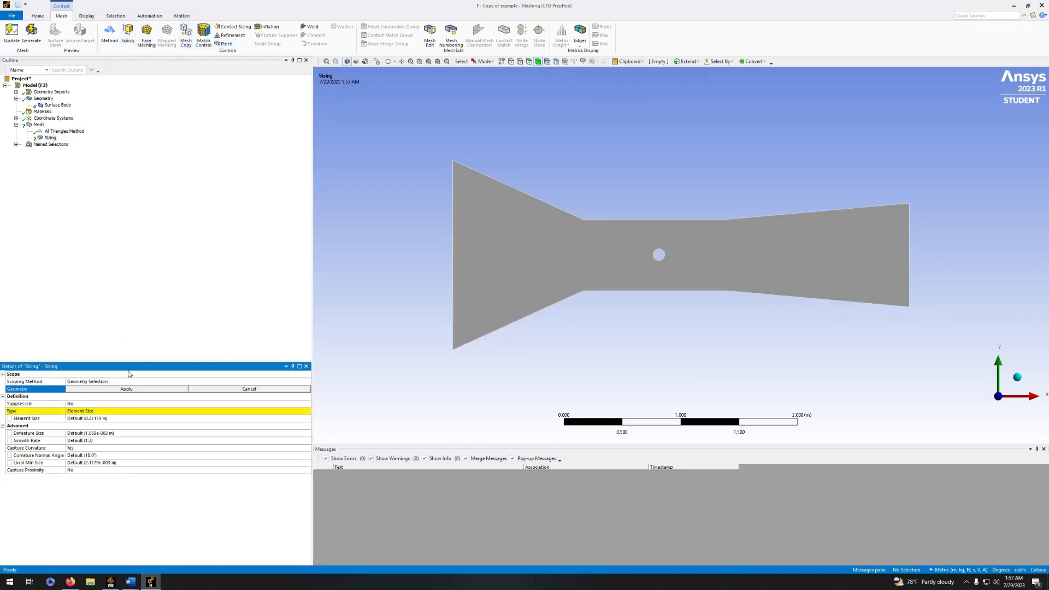
left_click(126, 389)
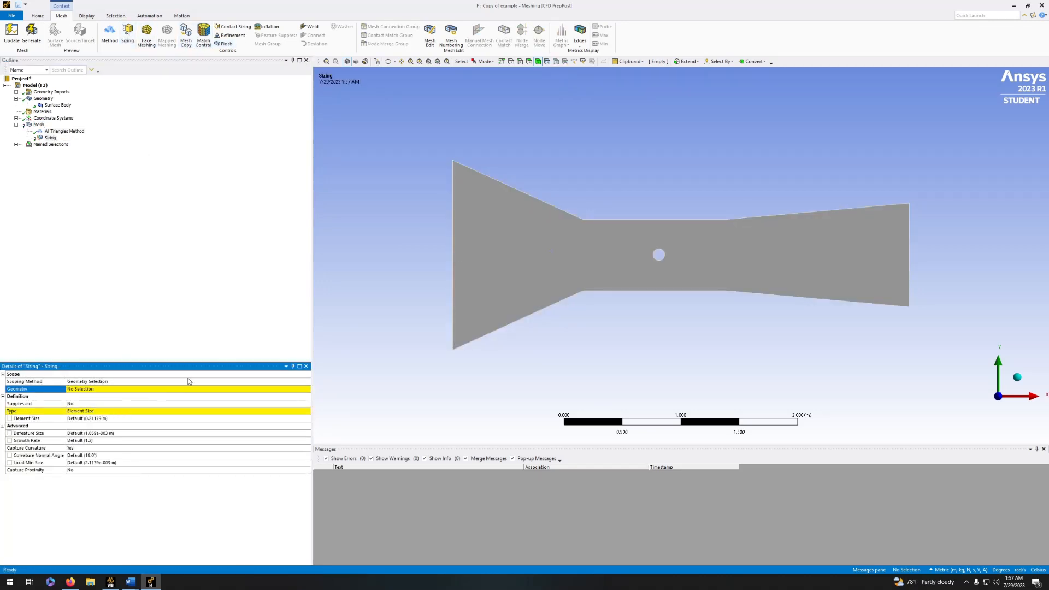
left_click(456, 290)
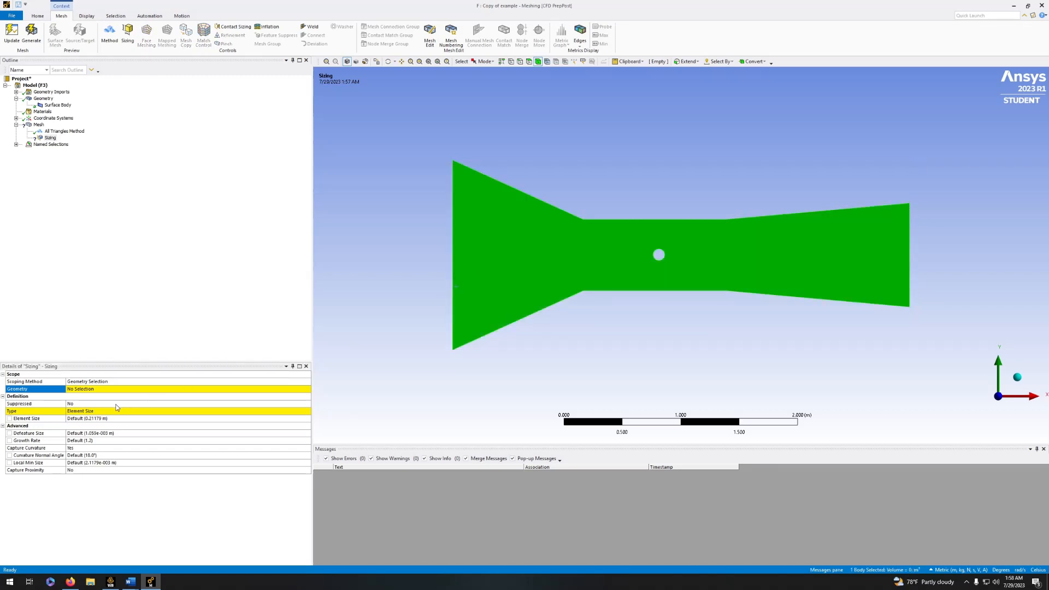
left_click(117, 390)
left_click(480, 292)
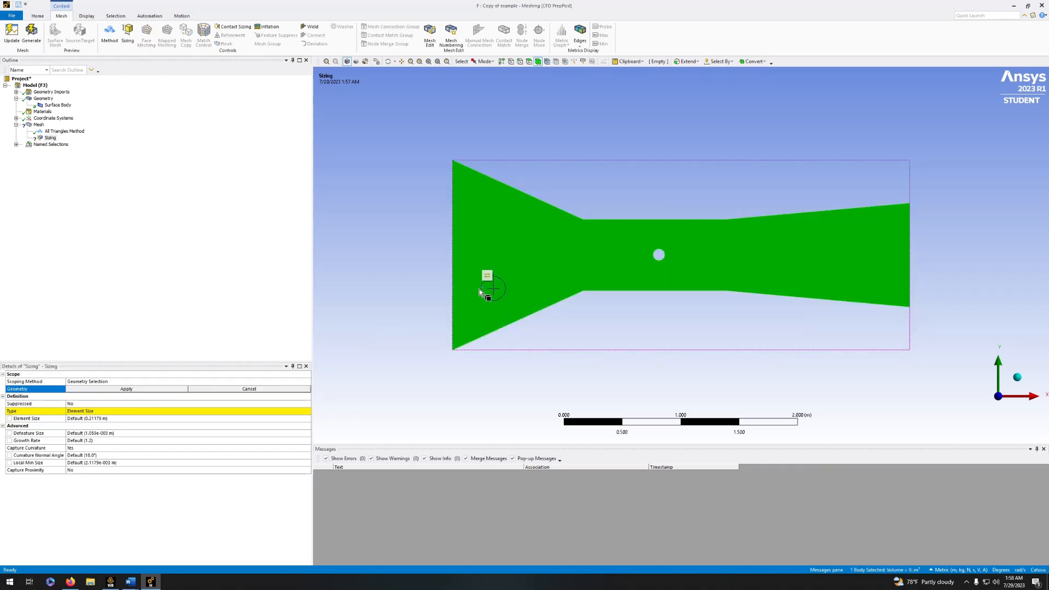
left_click(150, 389)
left_click(118, 418)
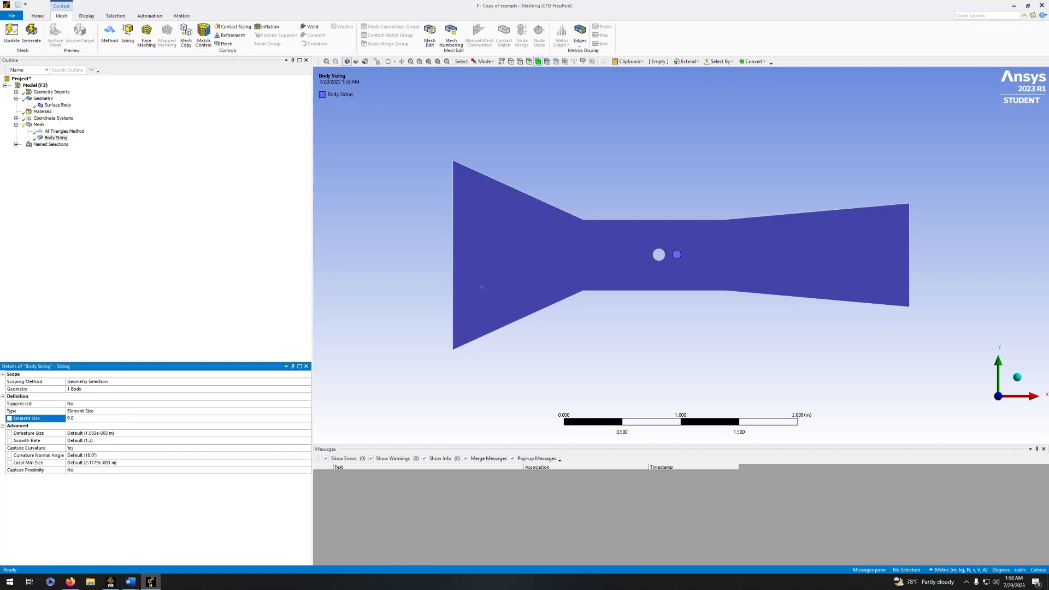
key("Return")
Regenerate the mesh with the body sizing and inspect its triangles around the cylinder.
left_click(31, 31)
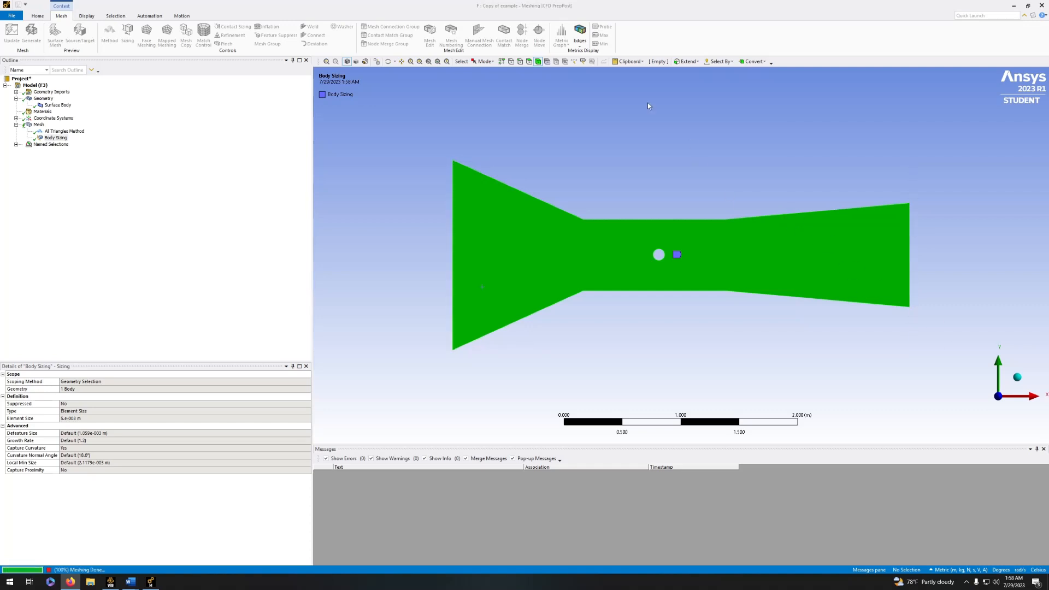
left_click(643, 147)
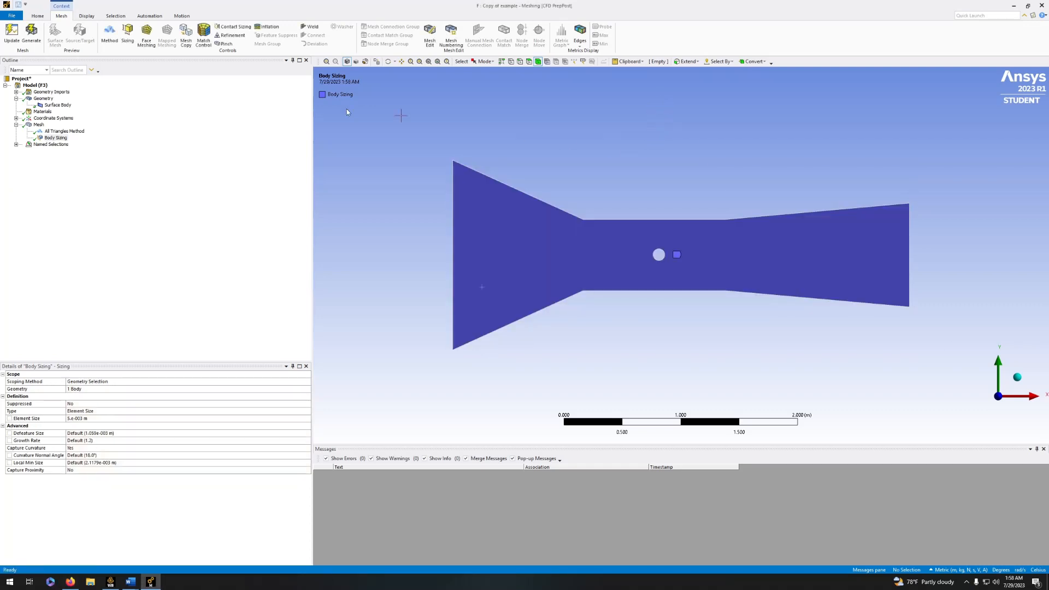
left_click(39, 125)
scroll(588, 270, "up", 10)
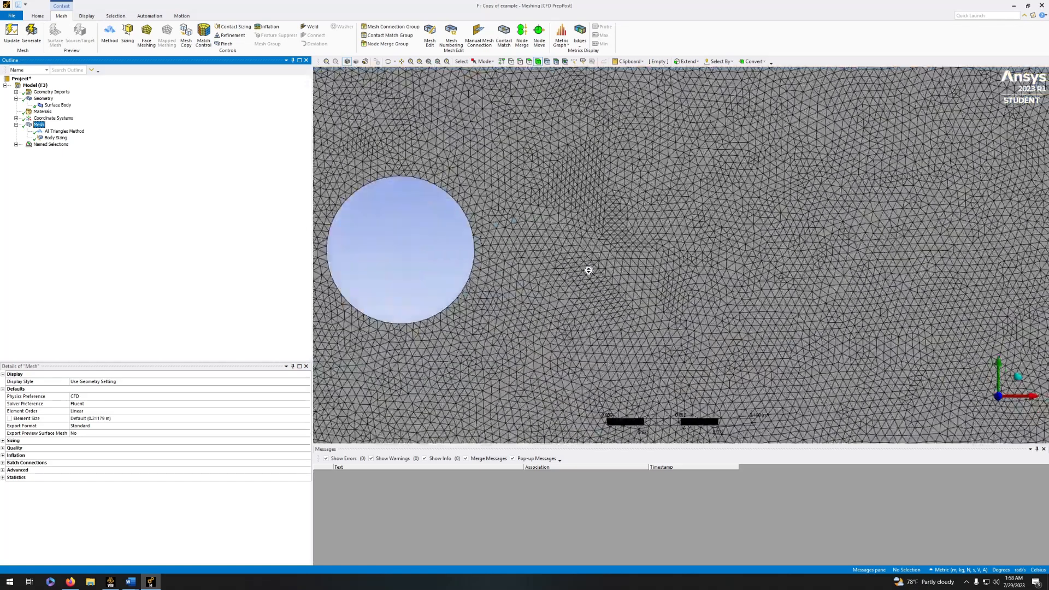
scroll(588, 270, "up", 1)
scroll(589, 289, "down", 15)
scroll(678, 214, "up", 4)
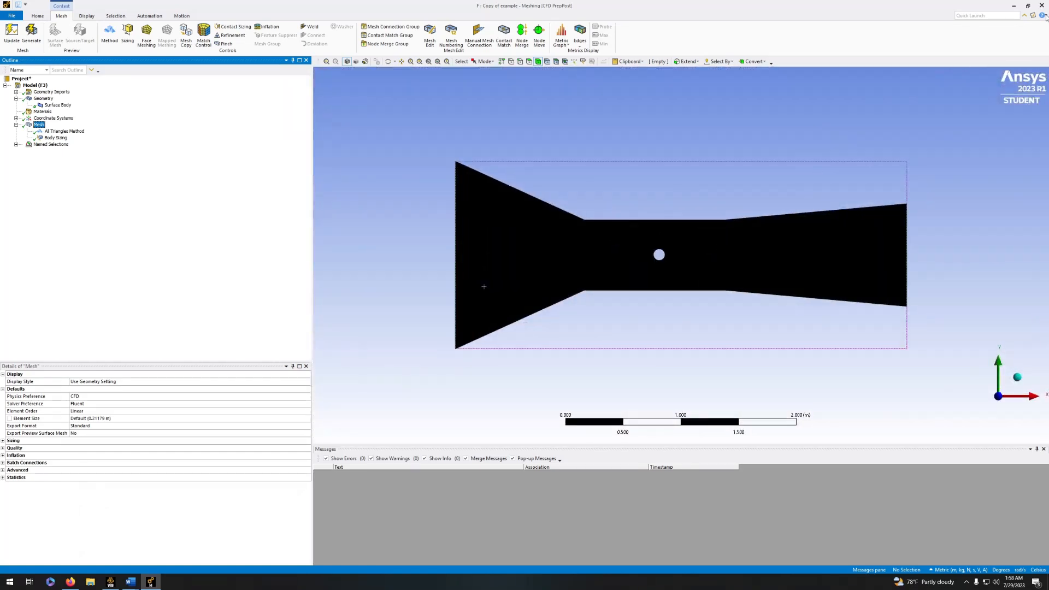
Close Meshing and update the Mesh cell of the Copy of example system in Workbench.
left_click(1042, 6)
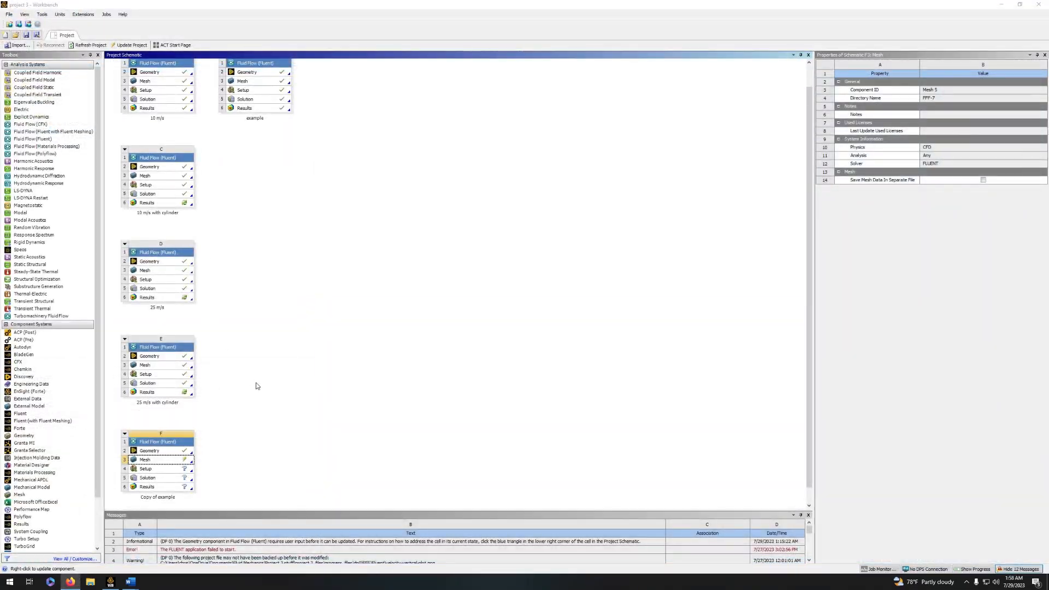
right_click(155, 460)
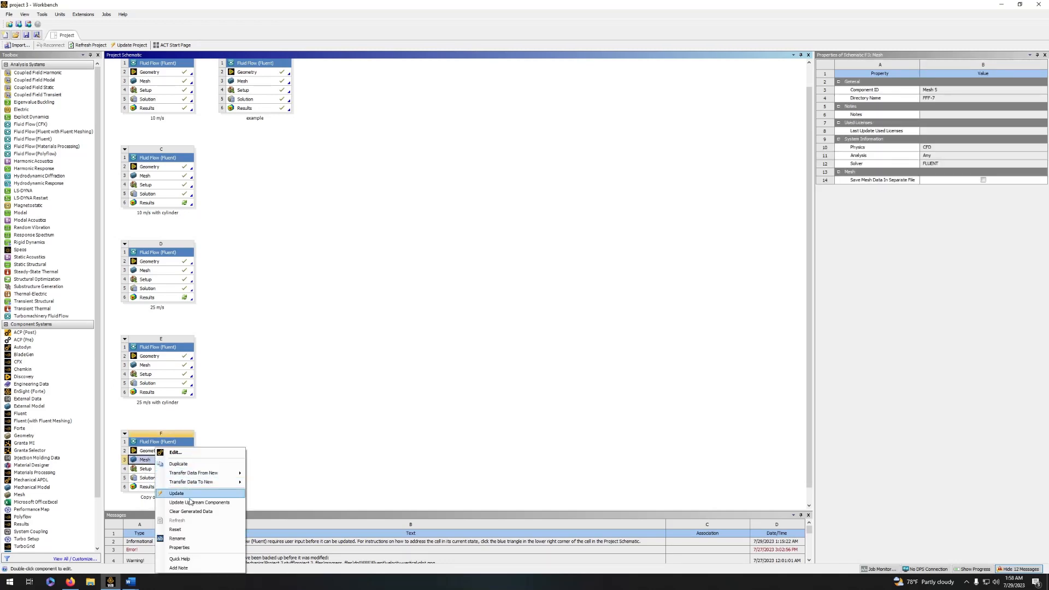
left_click(180, 494)
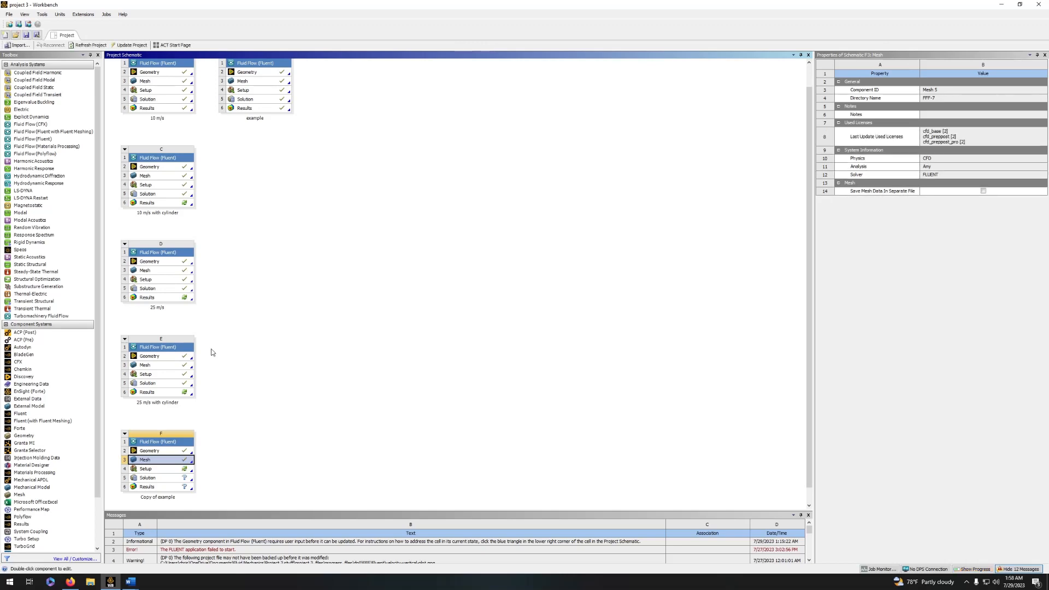
Launch Fluent from the Setup of the Copy of example system in double precision with 4 solver processes.
left_click(225, 473)
double_click(146, 470)
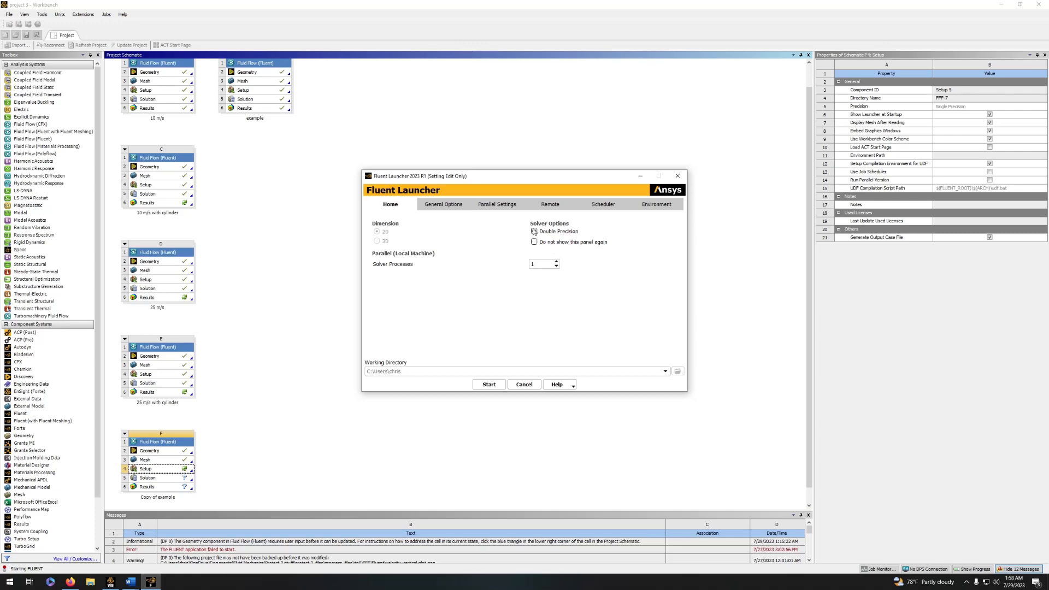
left_click(514, 385)
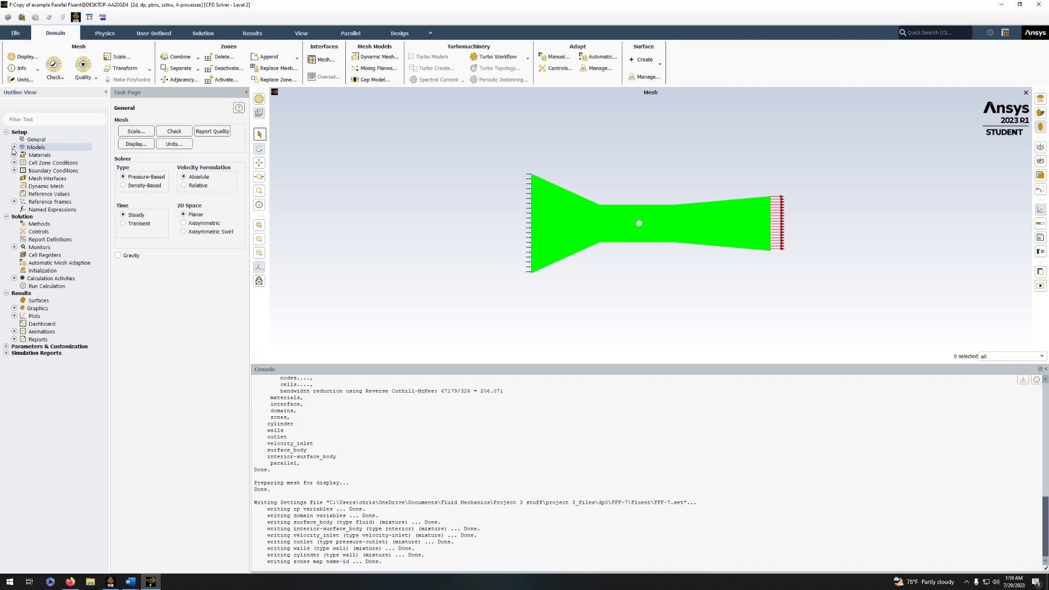
Turn on the Energy equation in the physics models.
left_click(15, 147)
double_click(60, 162)
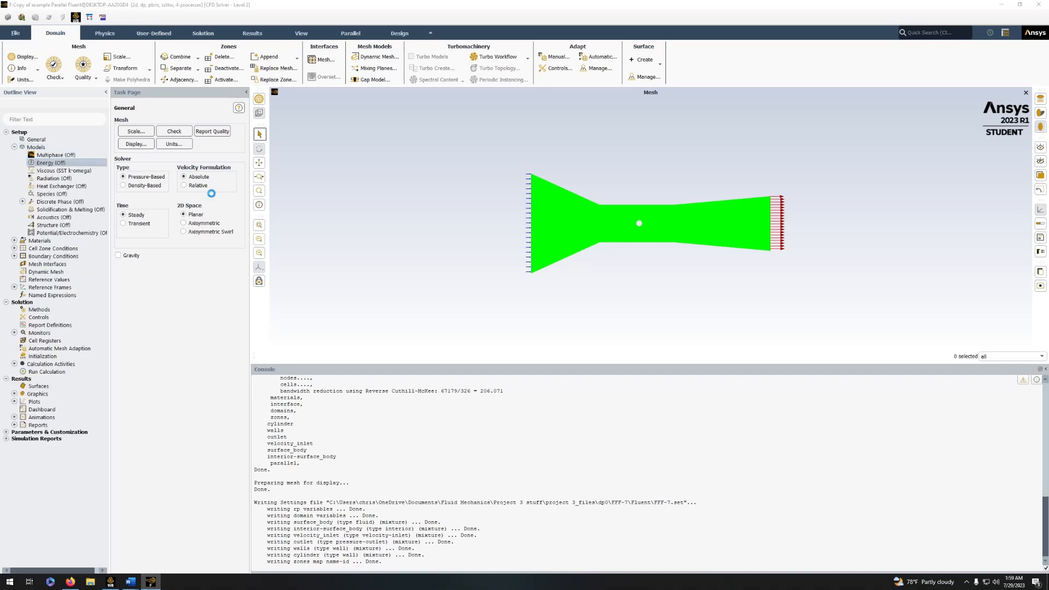
left_click(122, 285)
left_click(125, 310)
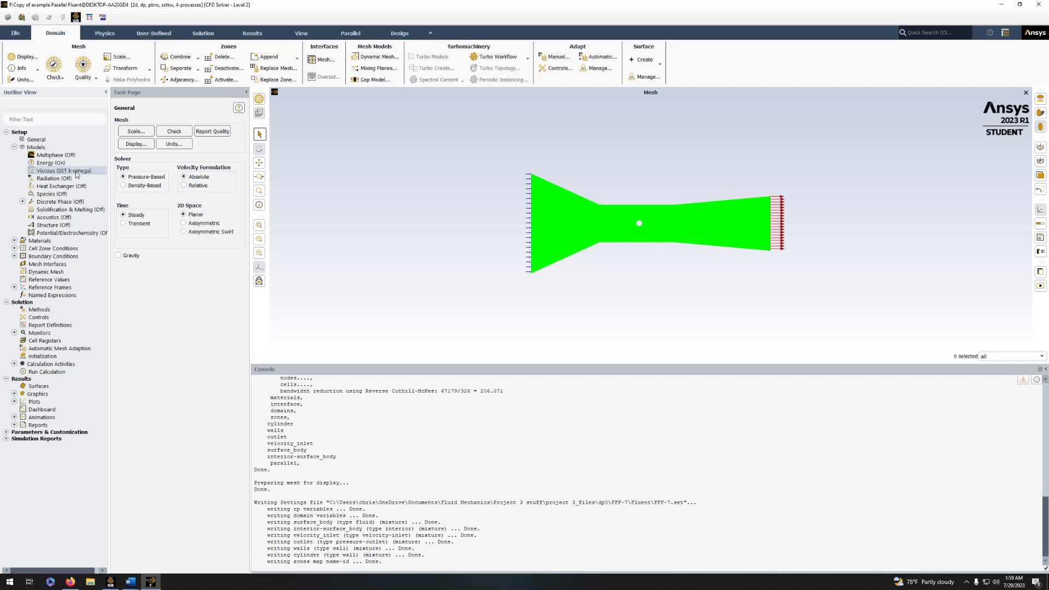
Set the viscous model to standard k-epsilon with Enhanced Wall Treatment, including Pressure Gradient Effects and Thermal Effects.
double_click(70, 171)
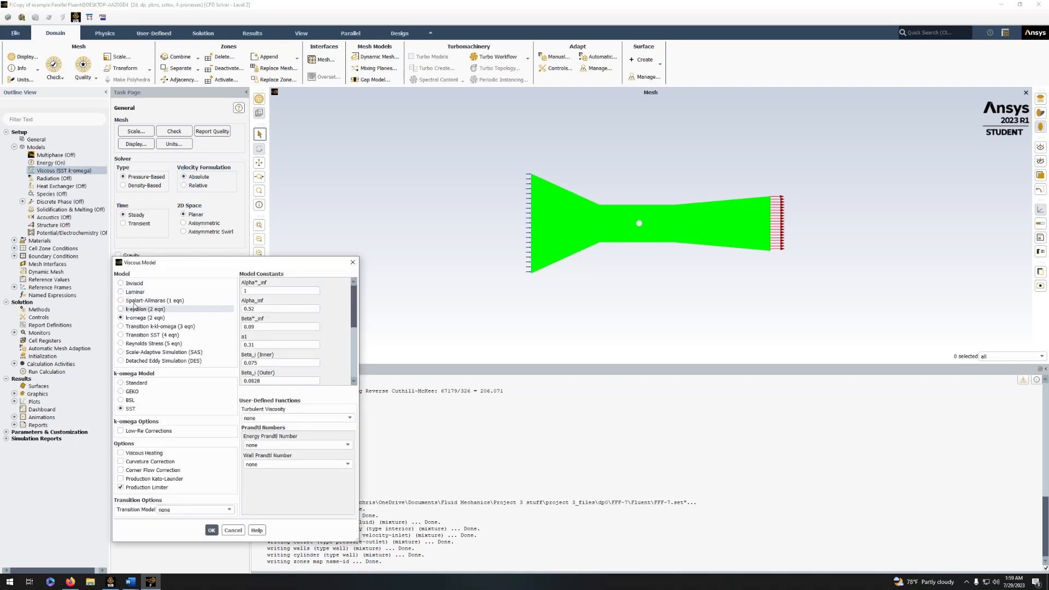
left_click(134, 310)
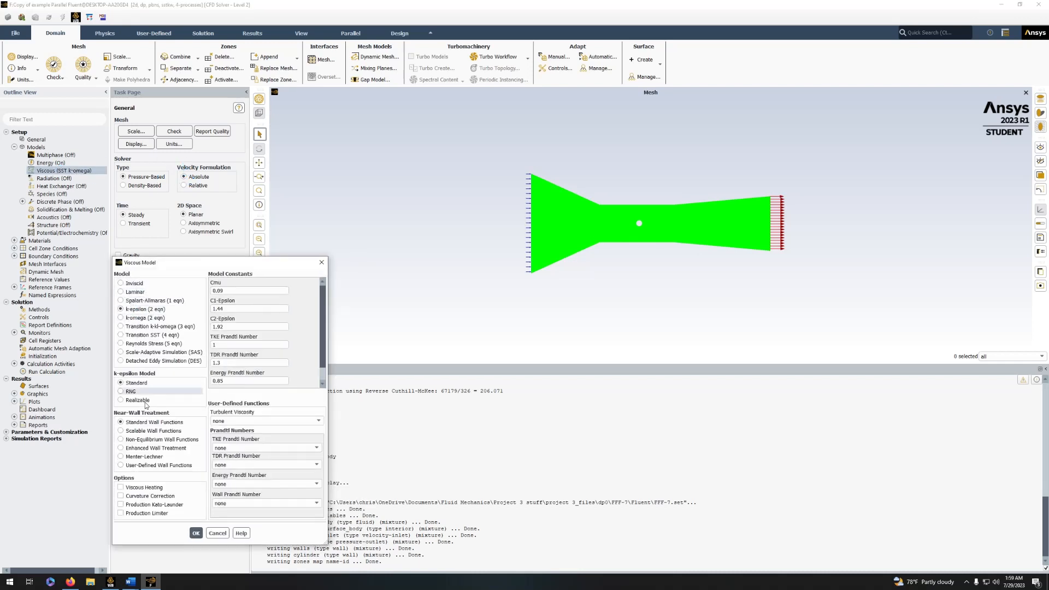
left_click(121, 448)
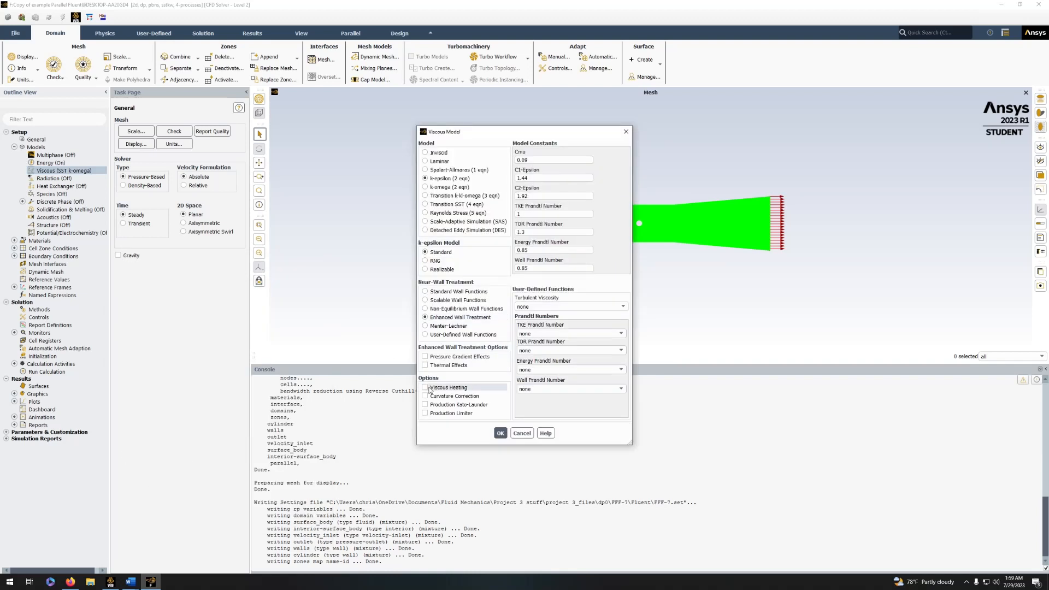
left_click(425, 365)
left_click(425, 356)
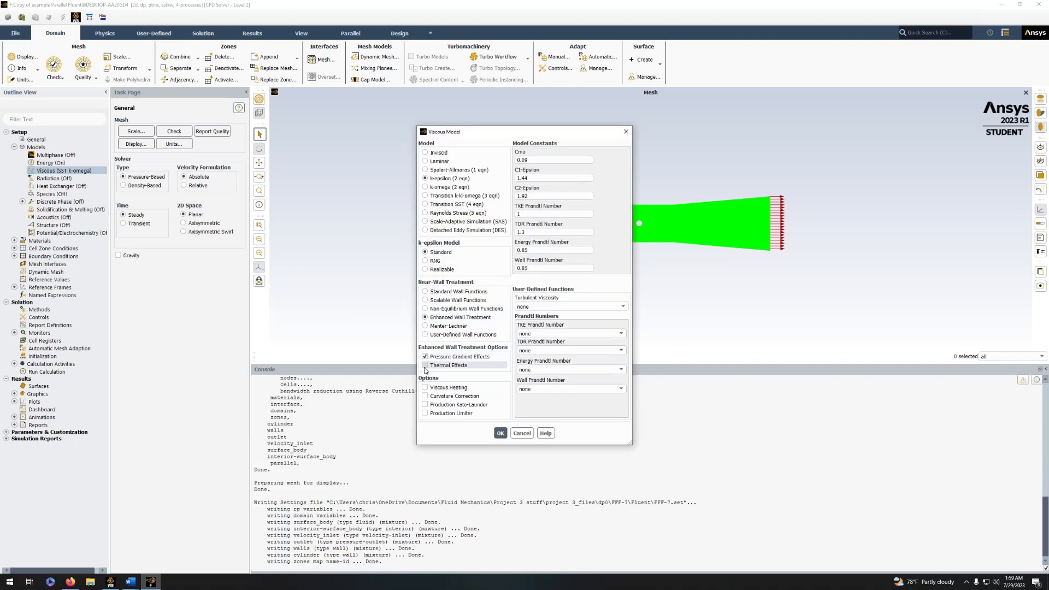
left_click(498, 433)
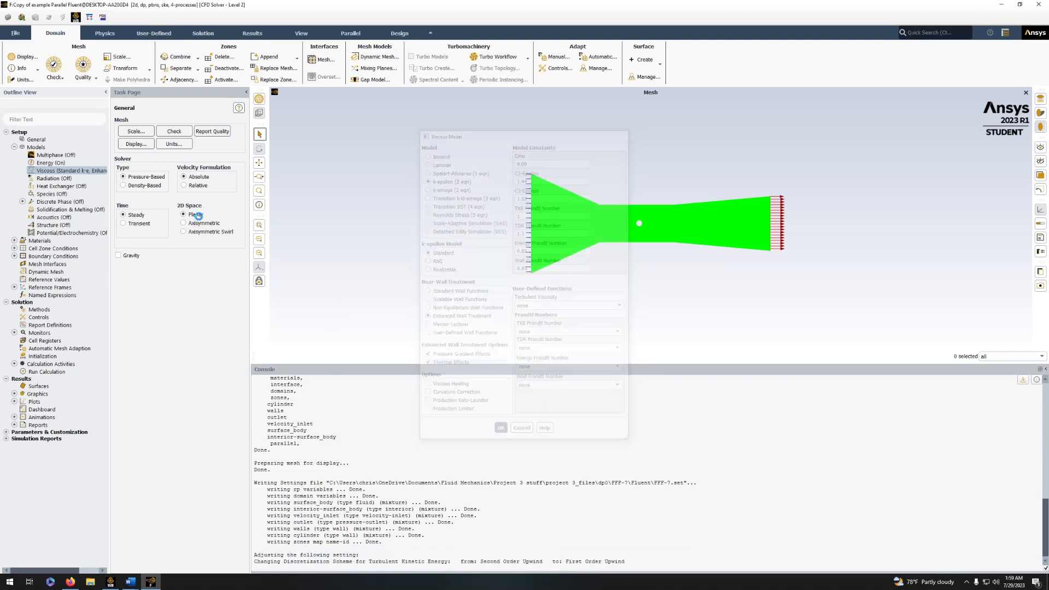
Open the fluid material air for editing and set its density to ideal-gas.
double_click(44, 240)
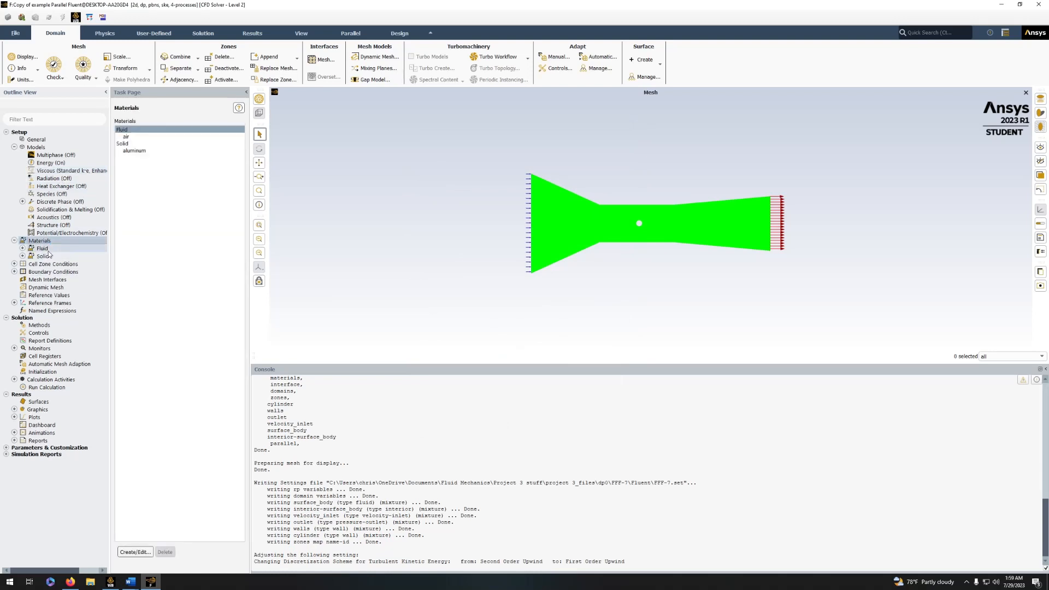
double_click(43, 248)
double_click(48, 256)
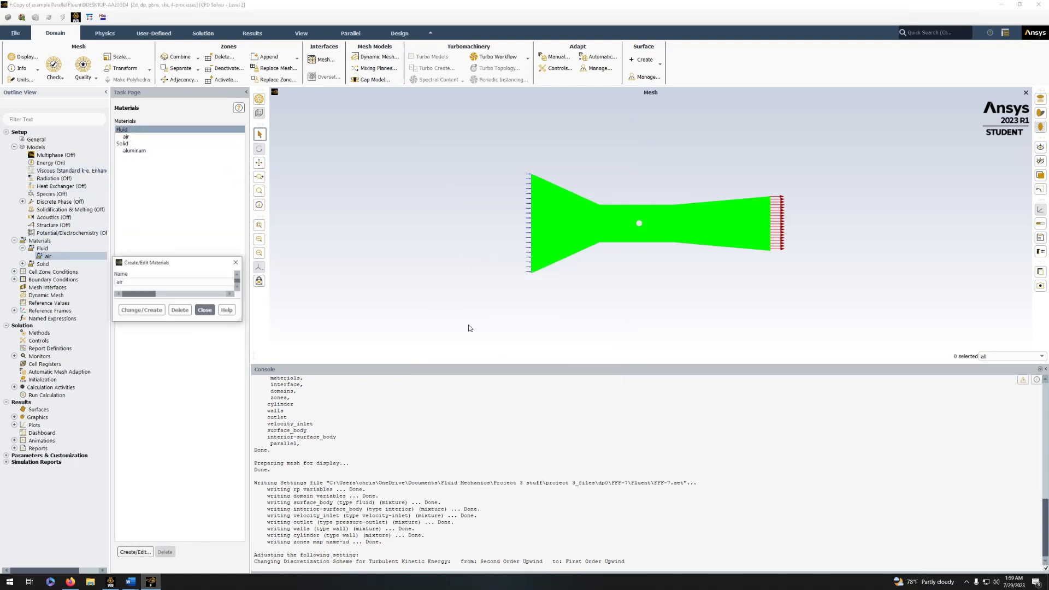
left_click(328, 356)
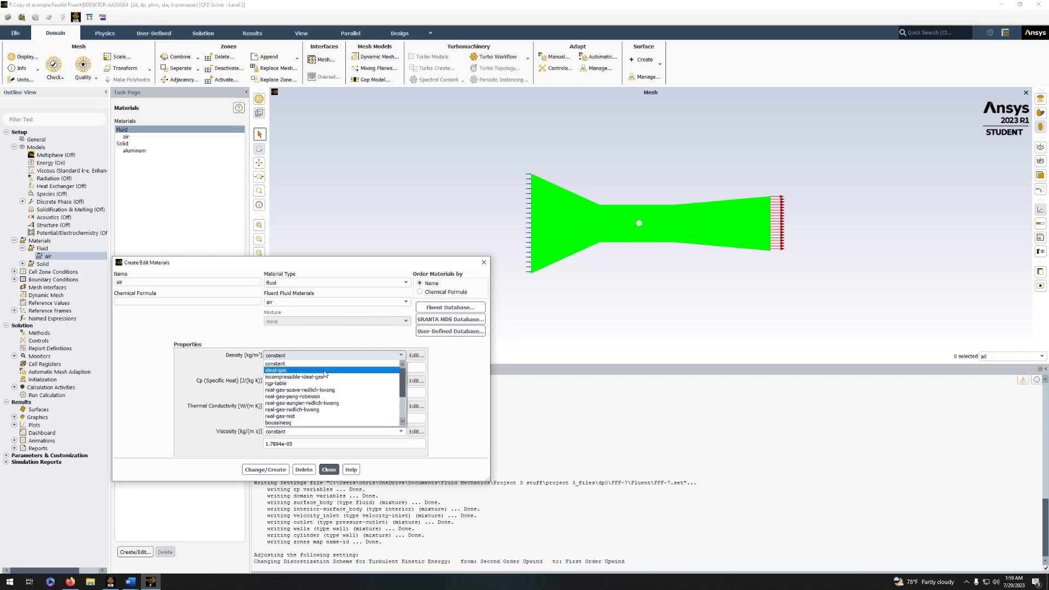
left_click(324, 371)
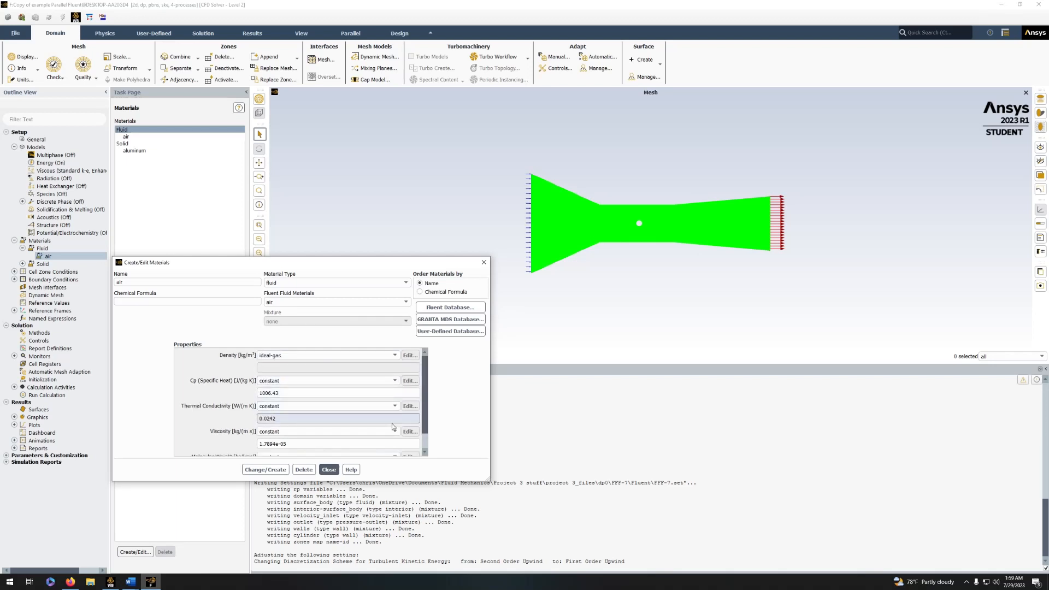
Set the viscosity of air to sutherland with the Three Coefficient Method and apply the material changes.
scroll(391, 424, "down", 1)
left_click(344, 412)
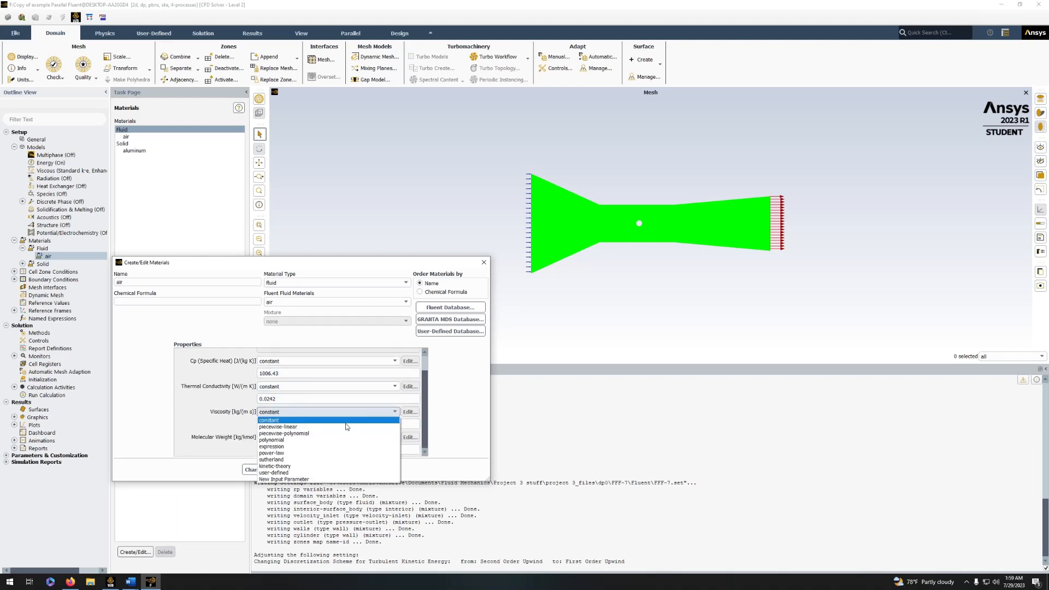
left_click(303, 459)
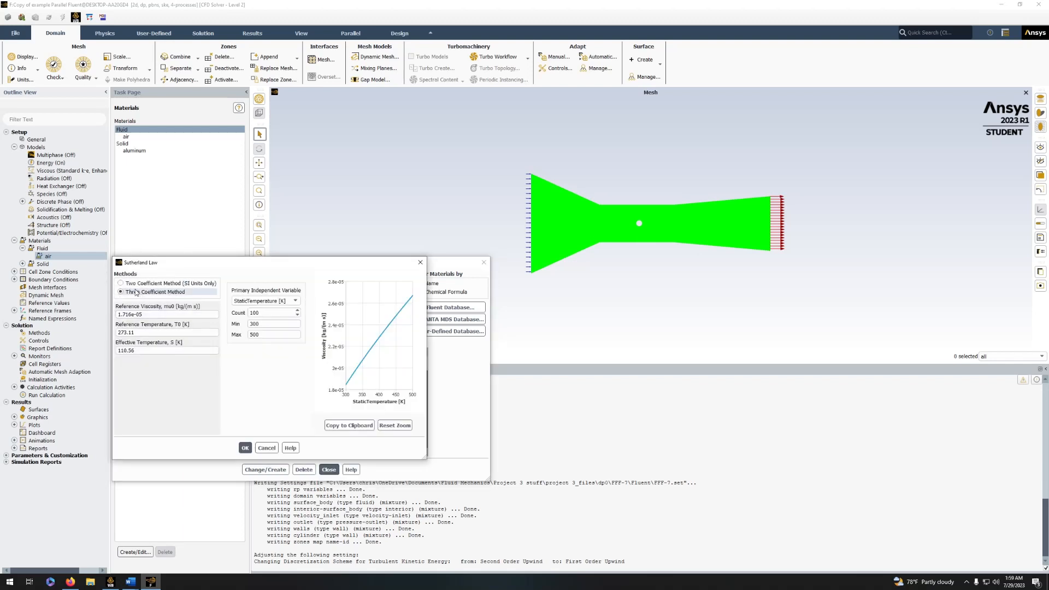
left_click(245, 448)
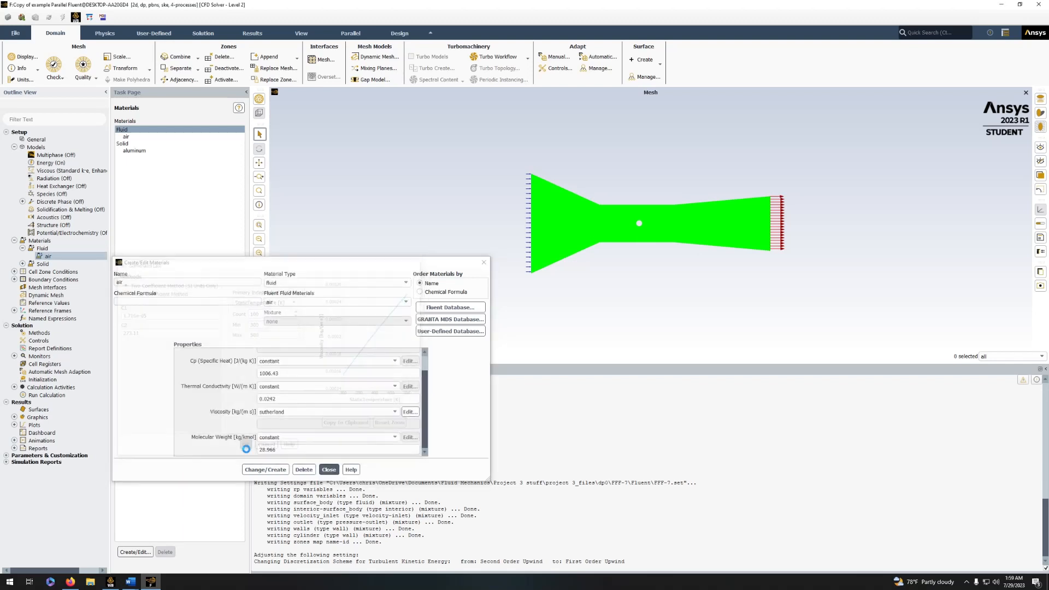
left_click(267, 471)
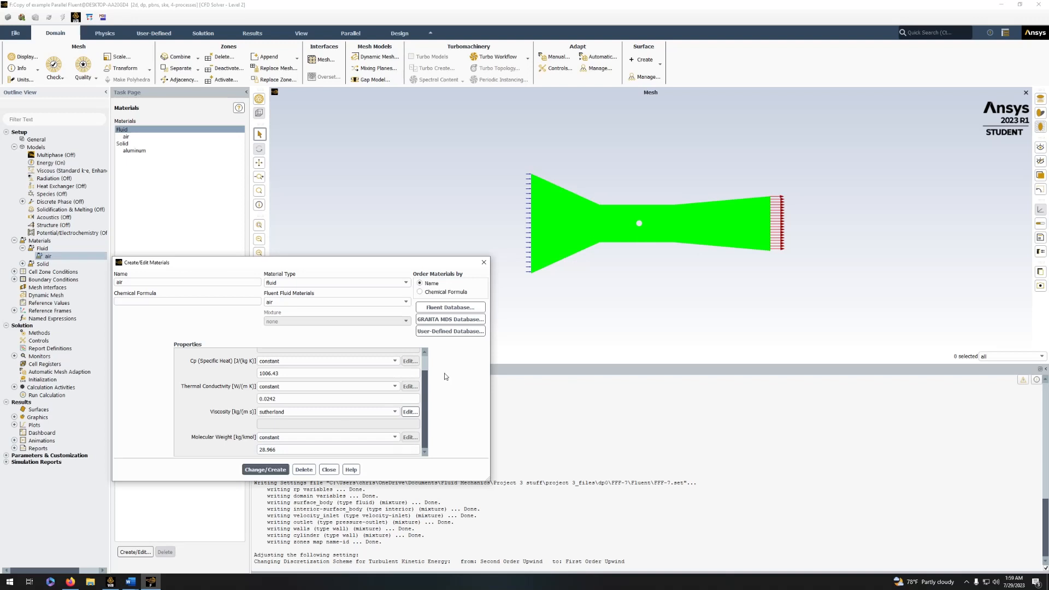
left_click(483, 263)
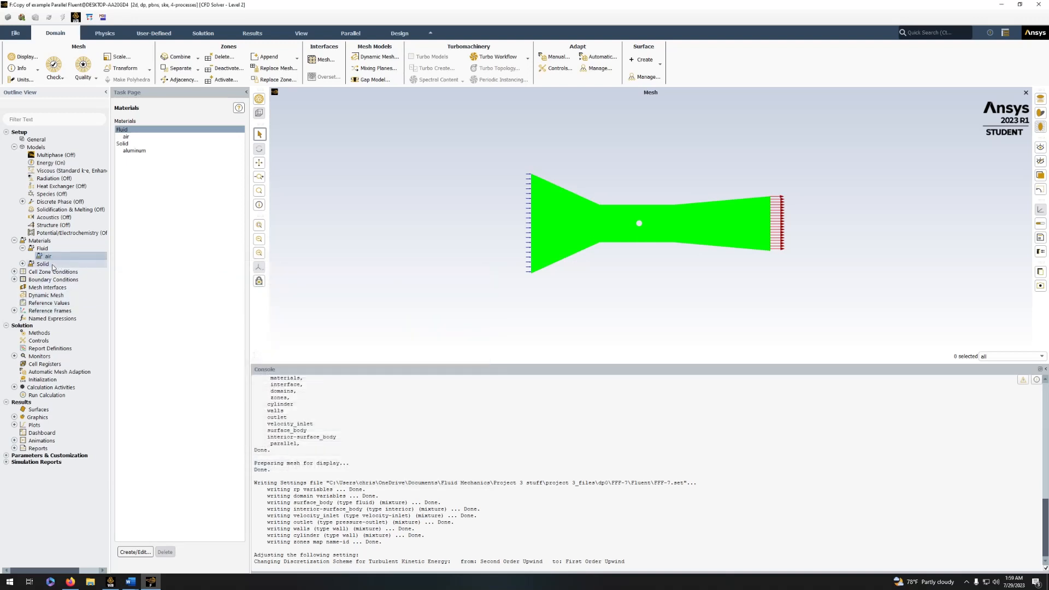
Set the velocity magnitude of the velocity_inlet boundary to 10 m/s.
left_click(15, 272)
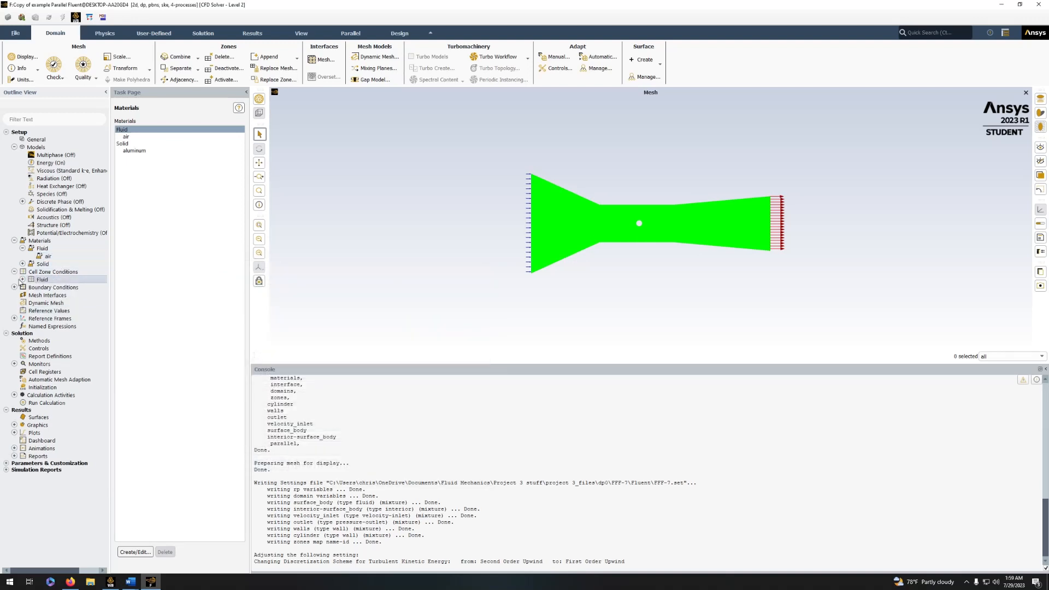
left_click(23, 279)
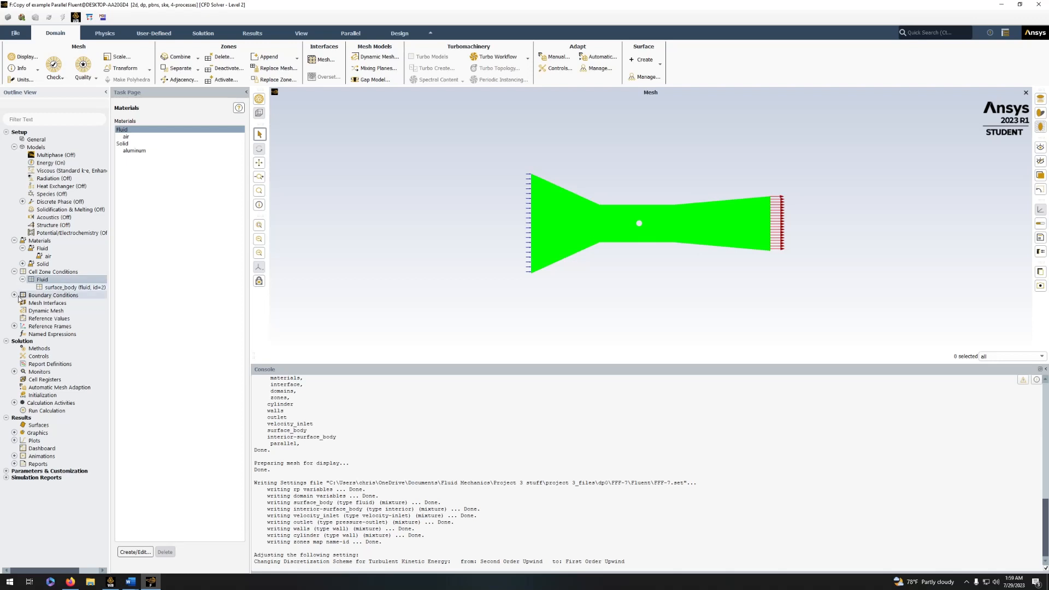
double_click(41, 295)
double_click(52, 303)
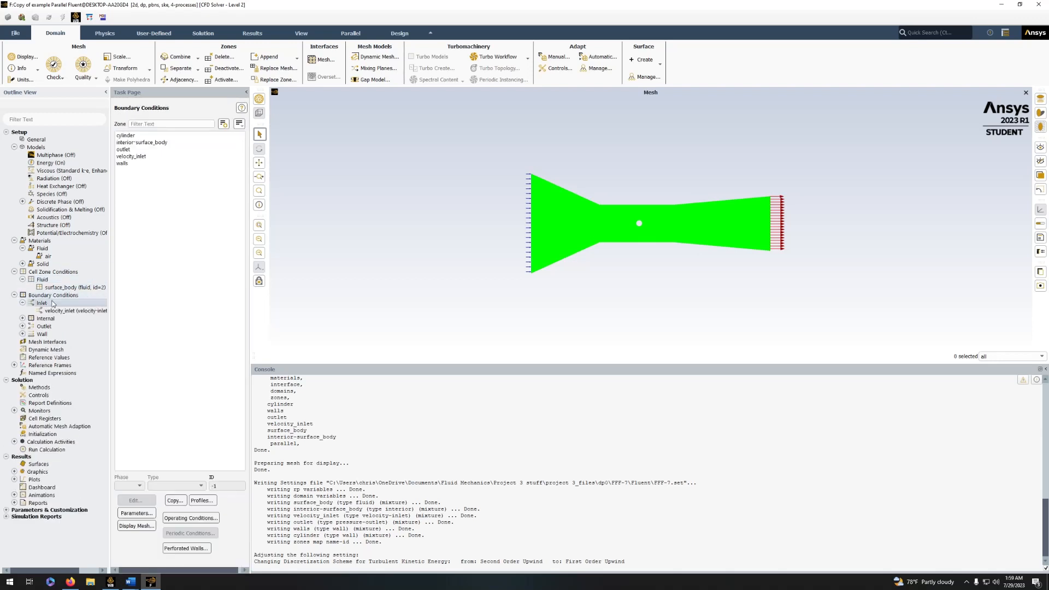
double_click(65, 310)
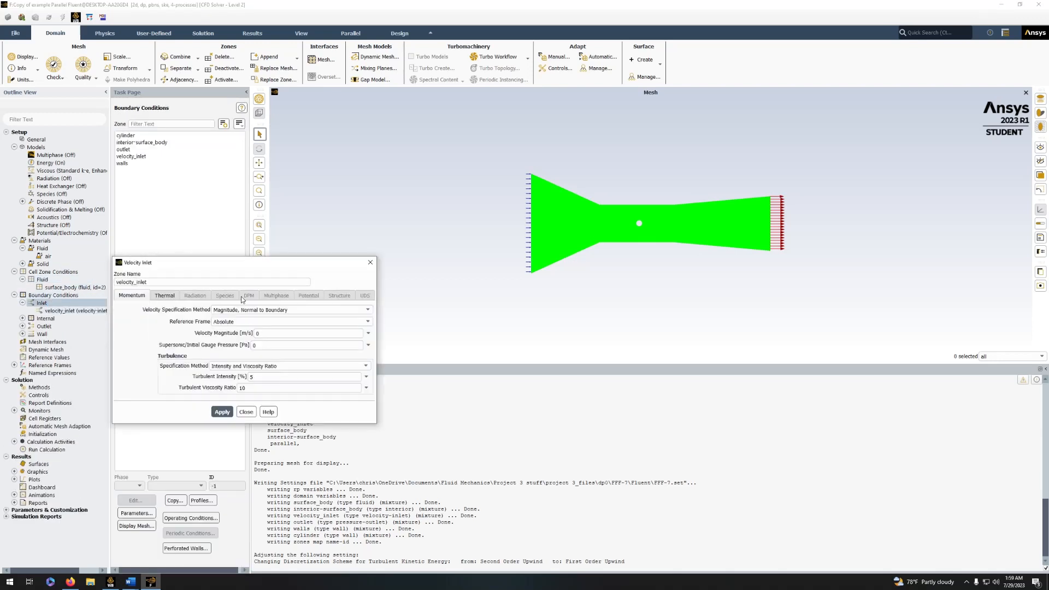
left_click_drag(277, 335, 217, 339)
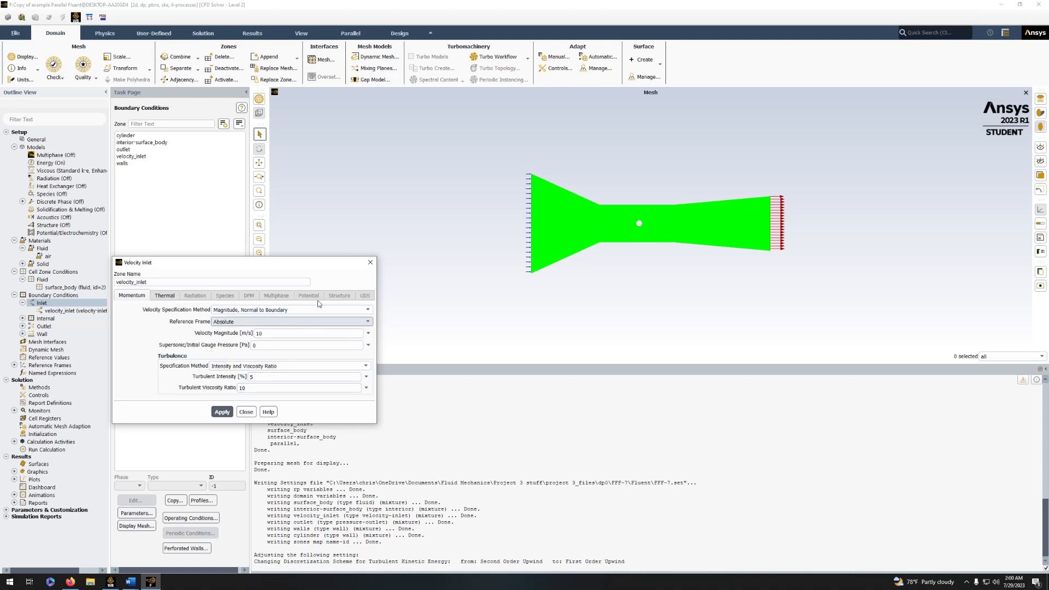
left_click(371, 262)
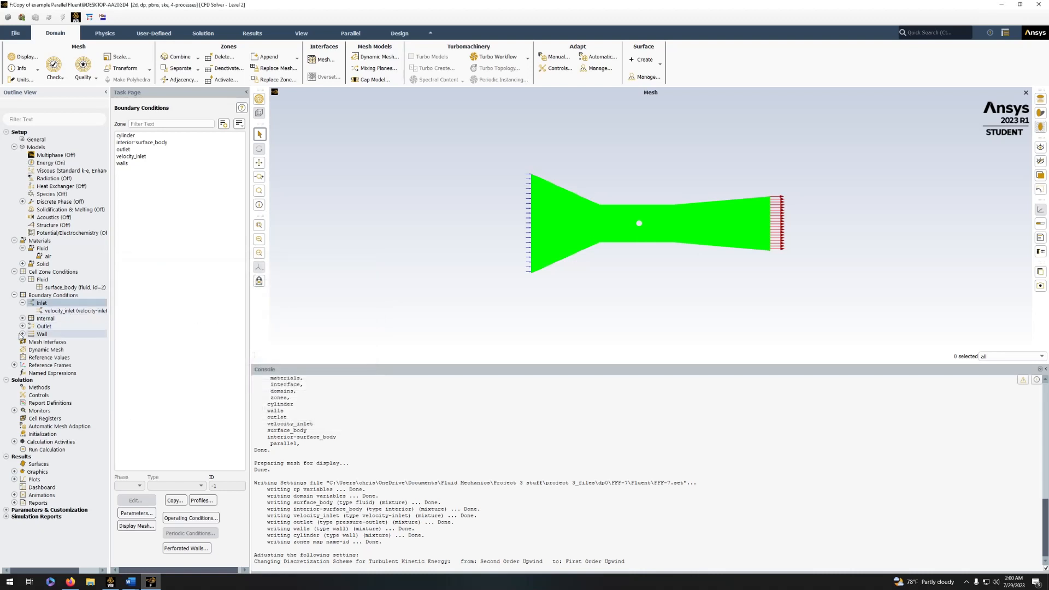
Compute the reference values from velocity_inlet and set the reference zone to surface_body.
left_click(24, 357)
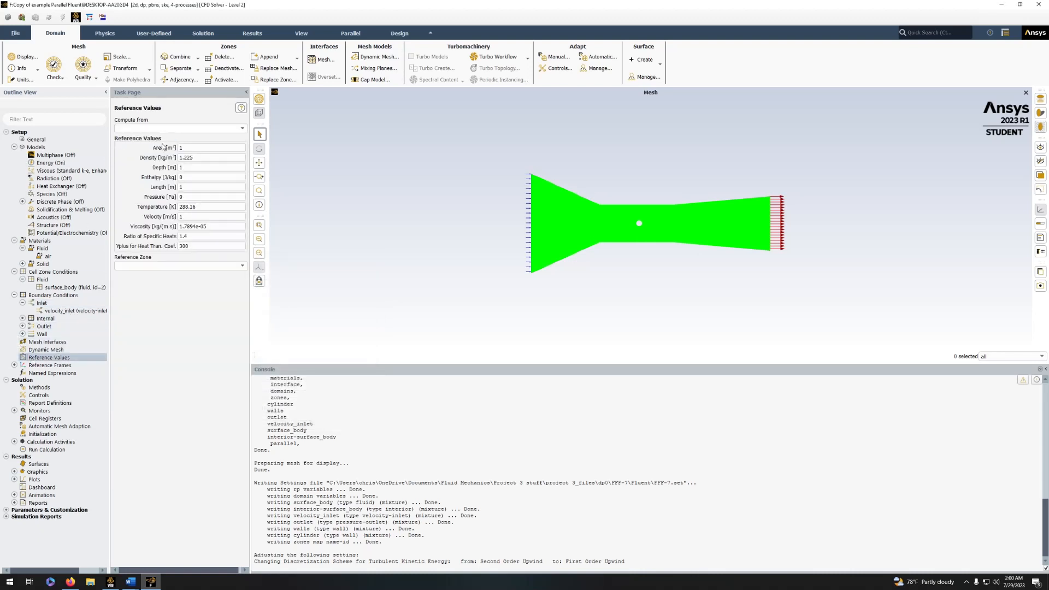
left_click(241, 128)
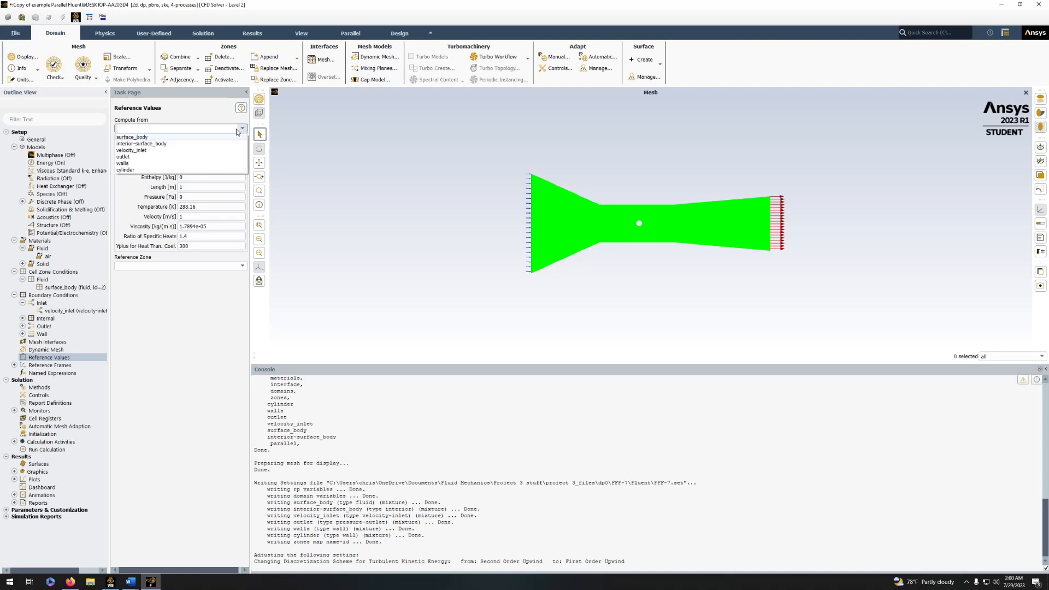
left_click(178, 151)
left_click(208, 266)
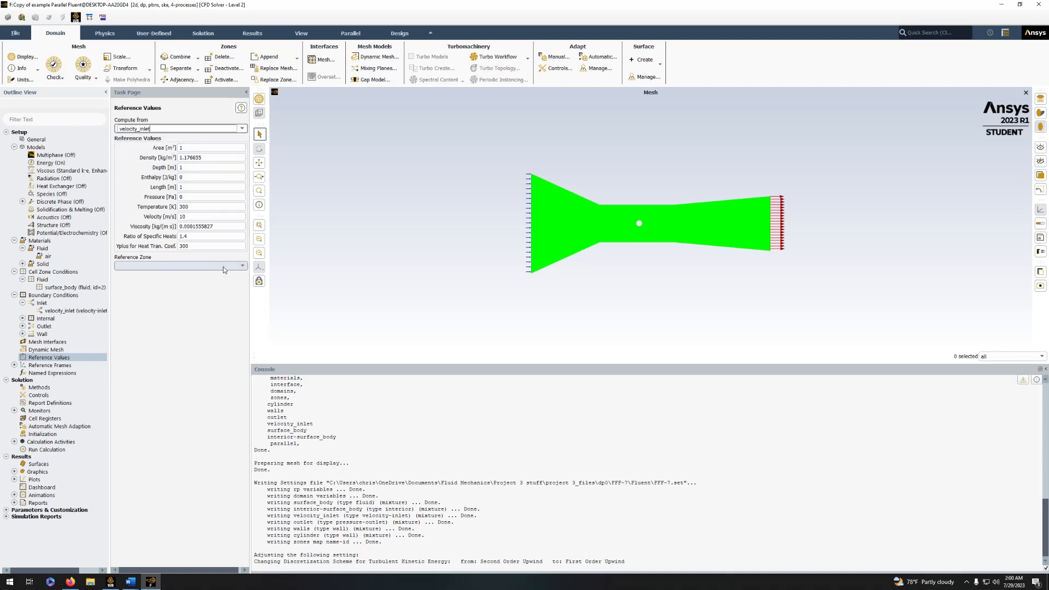
left_click(180, 280)
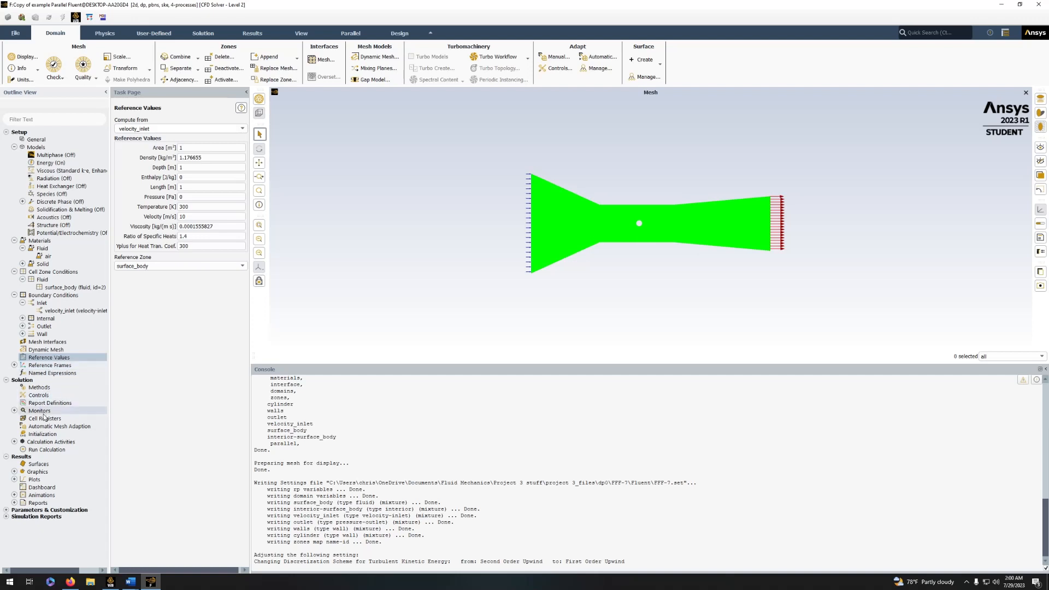
Initialize the solution with Hybrid Initialization and run the calculation with 750 iterations.
left_click(43, 433)
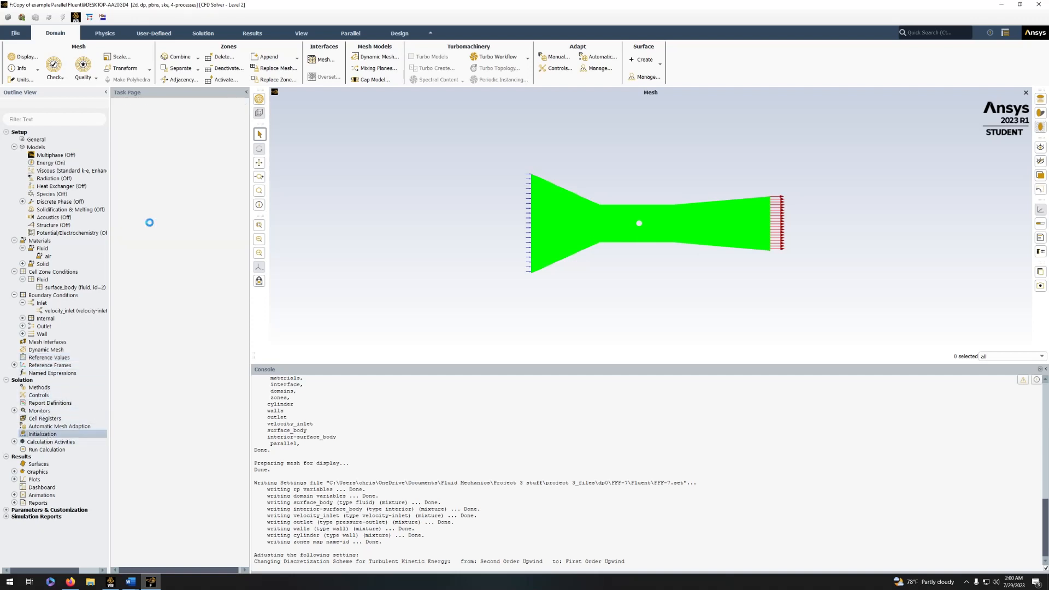
left_click(170, 154)
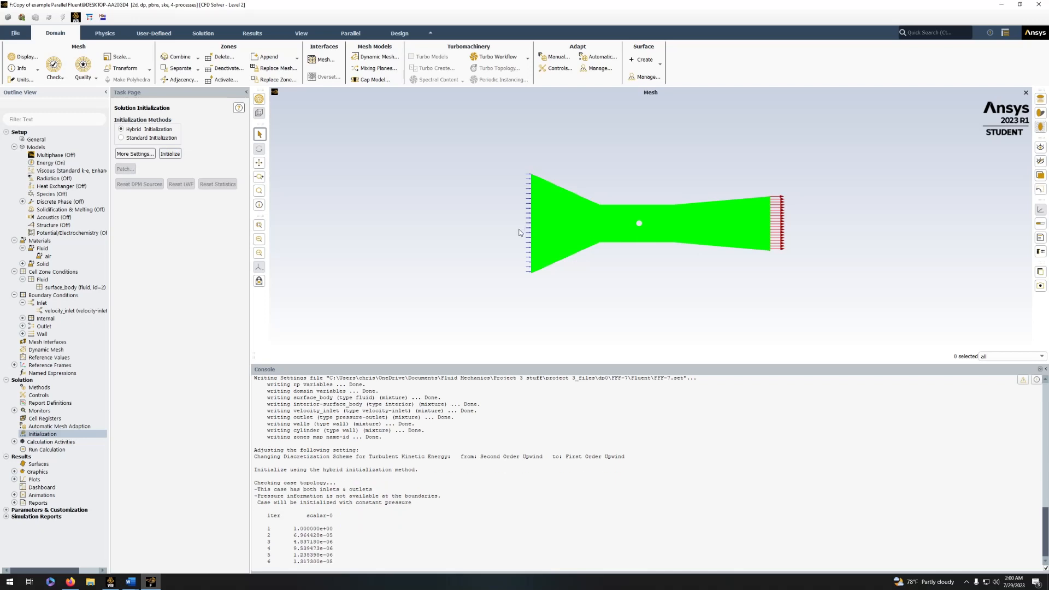
left_click(52, 449)
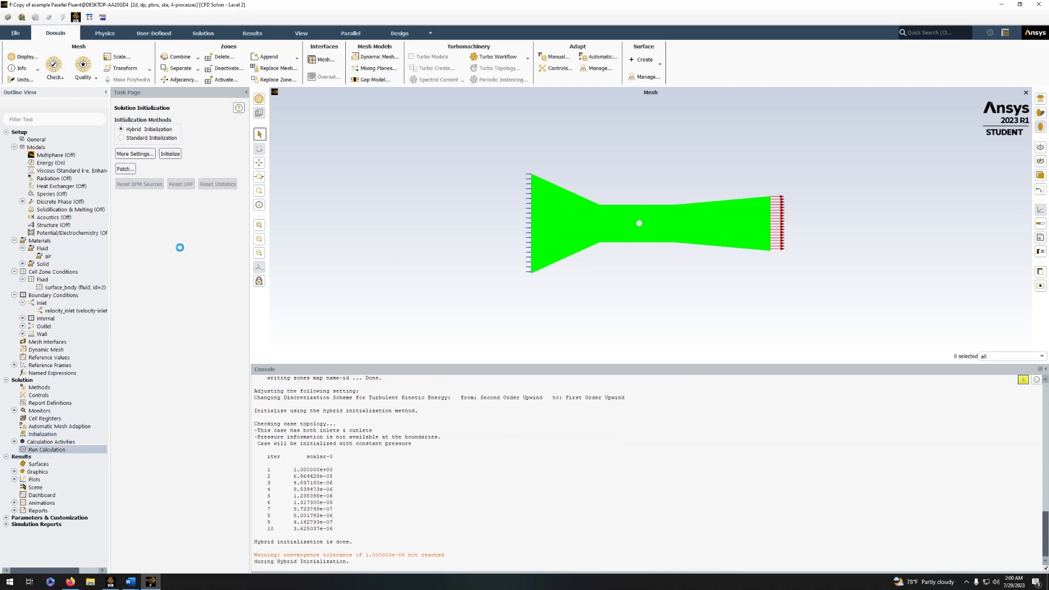
double_click(142, 217)
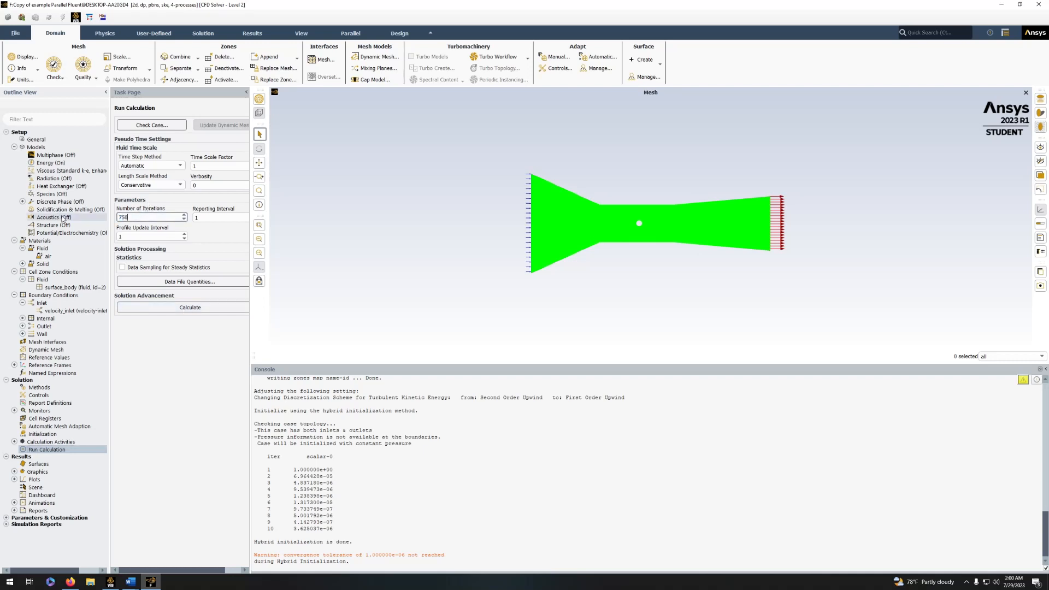
left_click(176, 309)
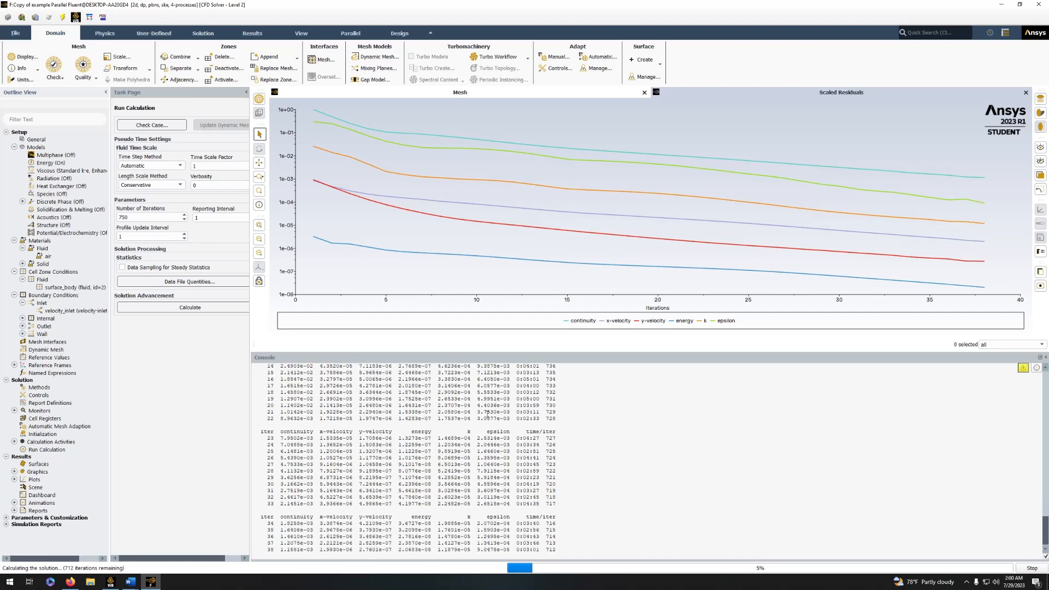
left_click(551, 304)
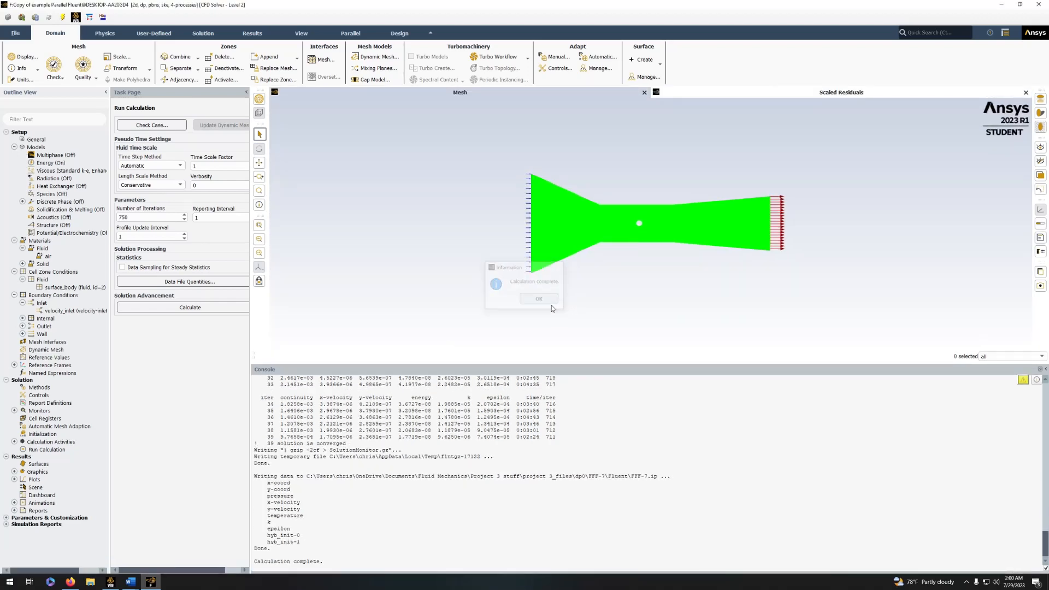
Create a filled static pressure contour on all surfaces and inspect the pressure around the cylinder.
left_click(14, 471)
double_click(47, 487)
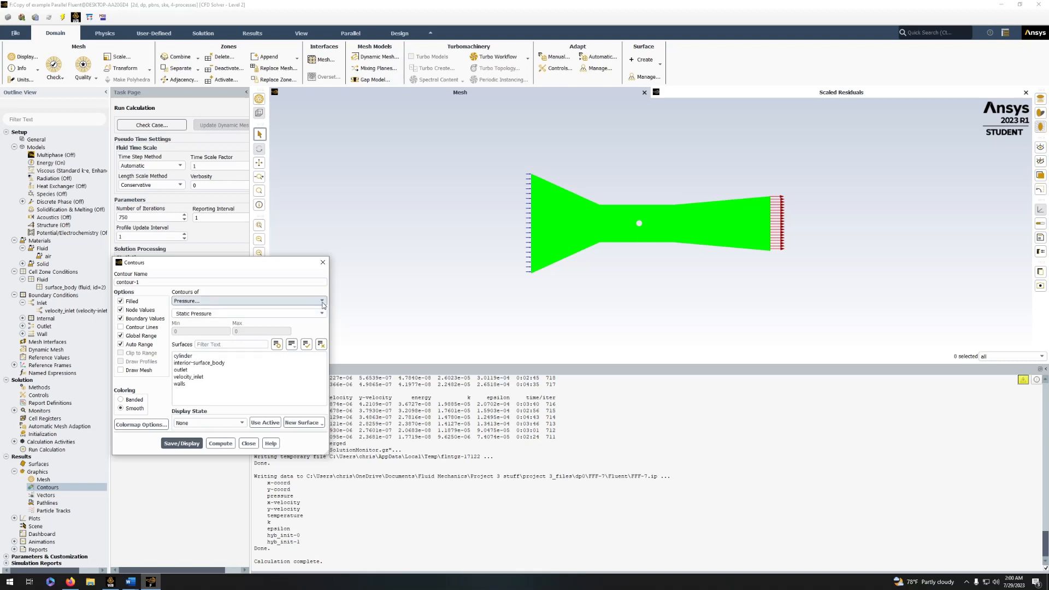
left_click(199, 356)
left_click(186, 385, "shift")
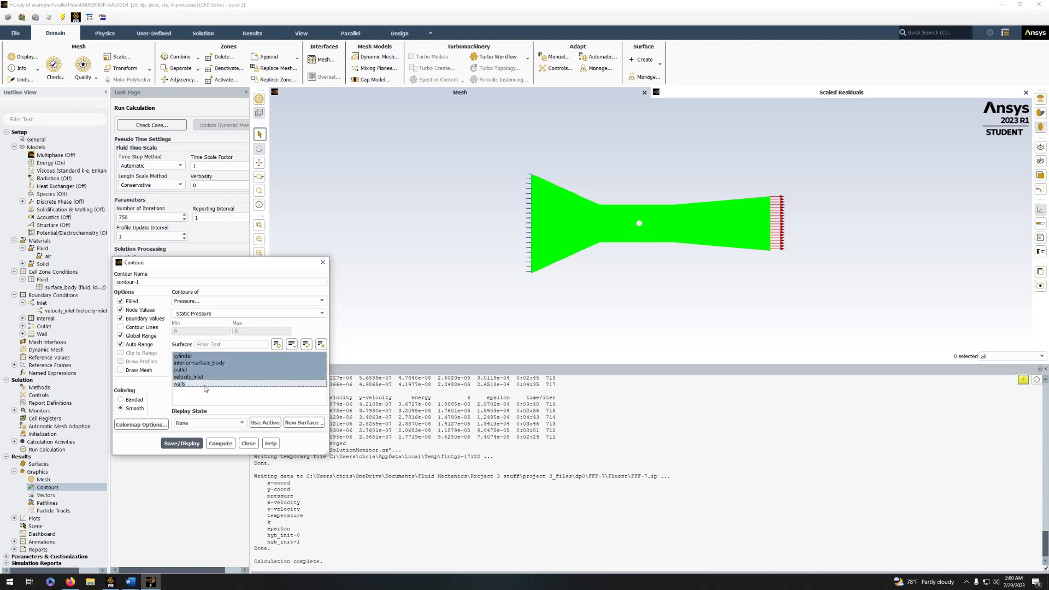
left_click(179, 444)
scroll(703, 256, "down", 3)
scroll(703, 255, "up", 5)
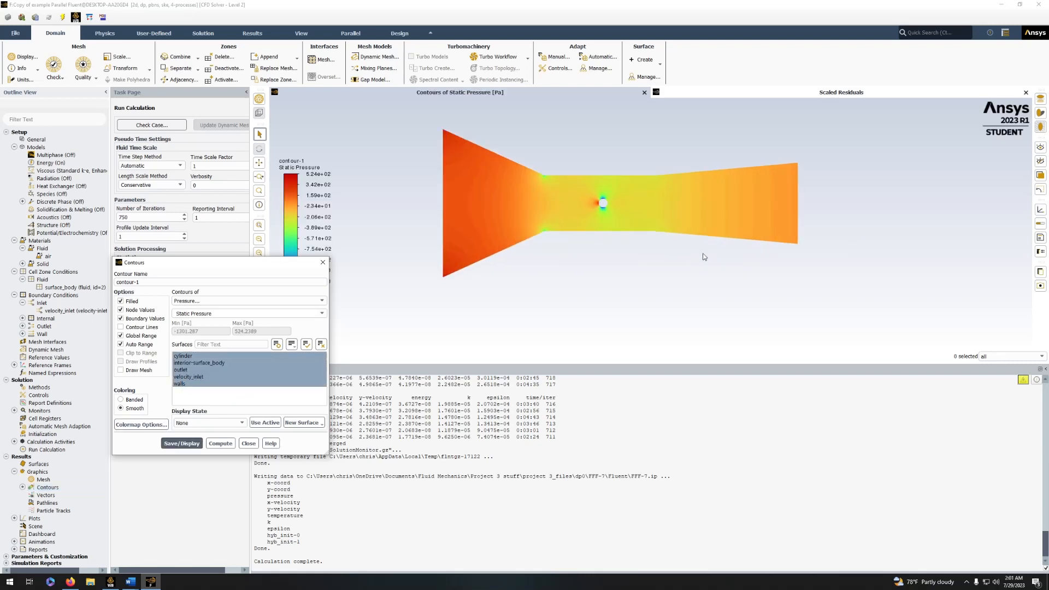
scroll(702, 254, "up", 5)
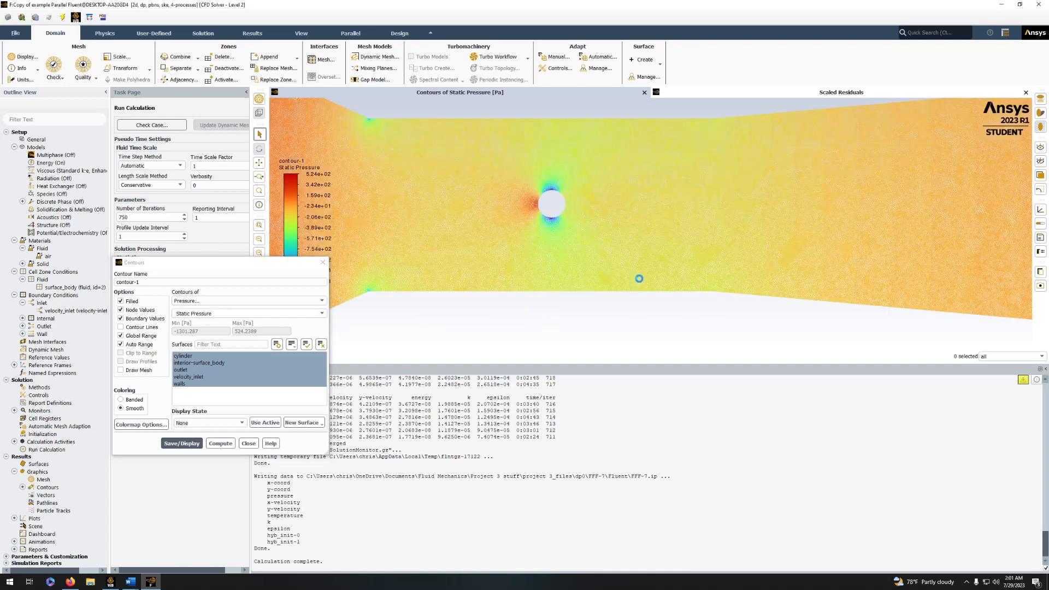
scroll(638, 279, "down", 5)
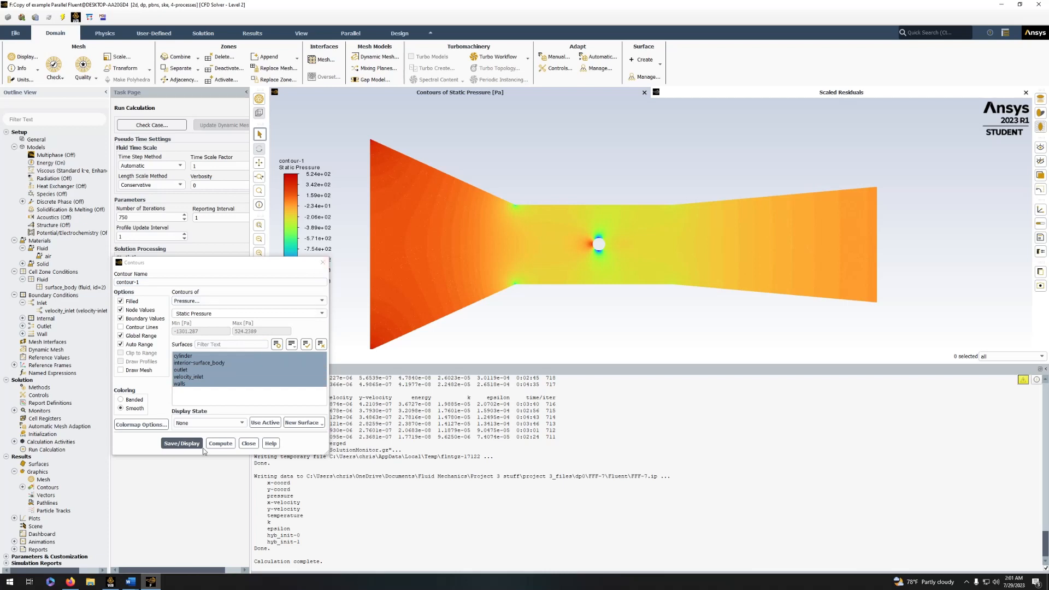
left_click(153, 282)
type("pressure")
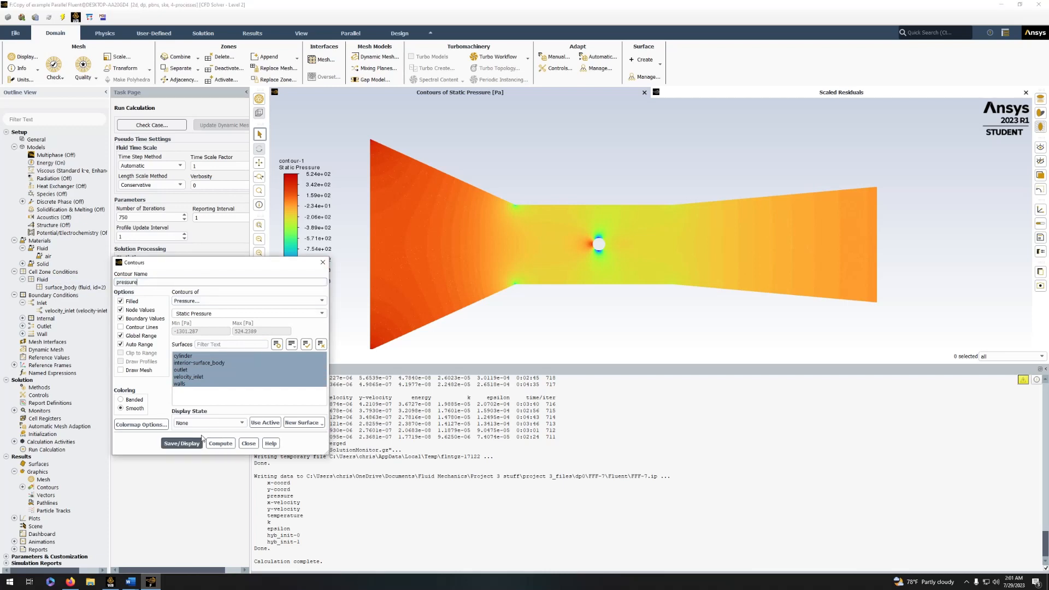
left_click(322, 263)
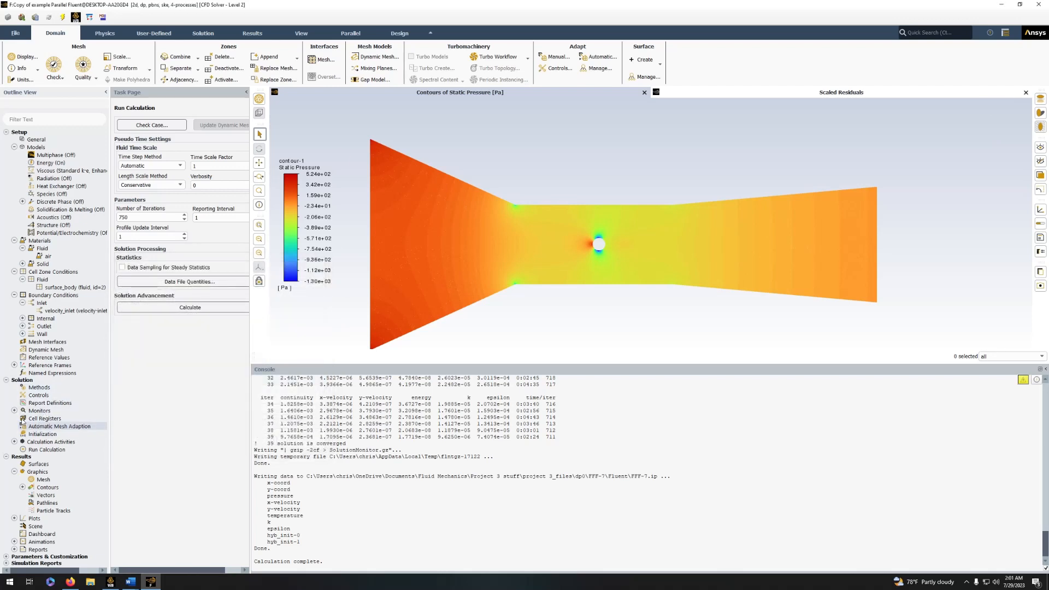
Start a new filled contour of velocity magnitude.
left_click(22, 486)
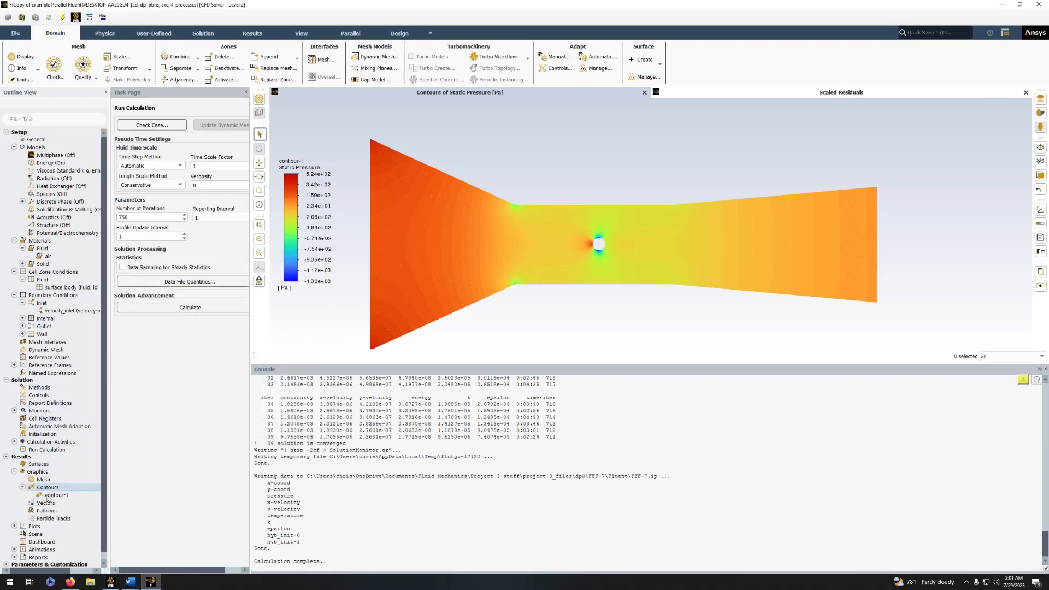
right_click(54, 487)
left_click(71, 493)
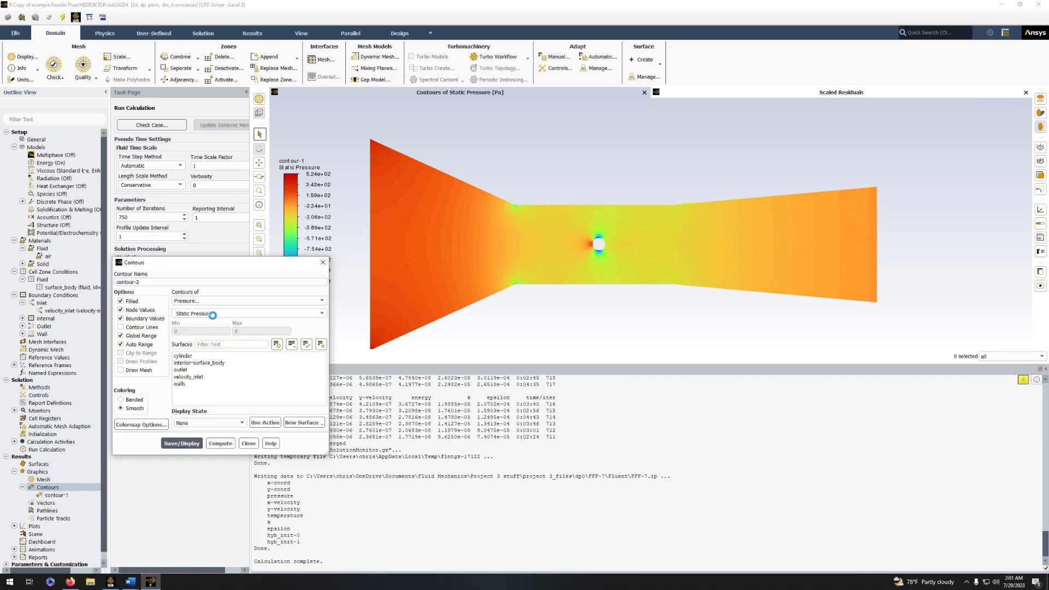
left_click(305, 301)
left_click(184, 322)
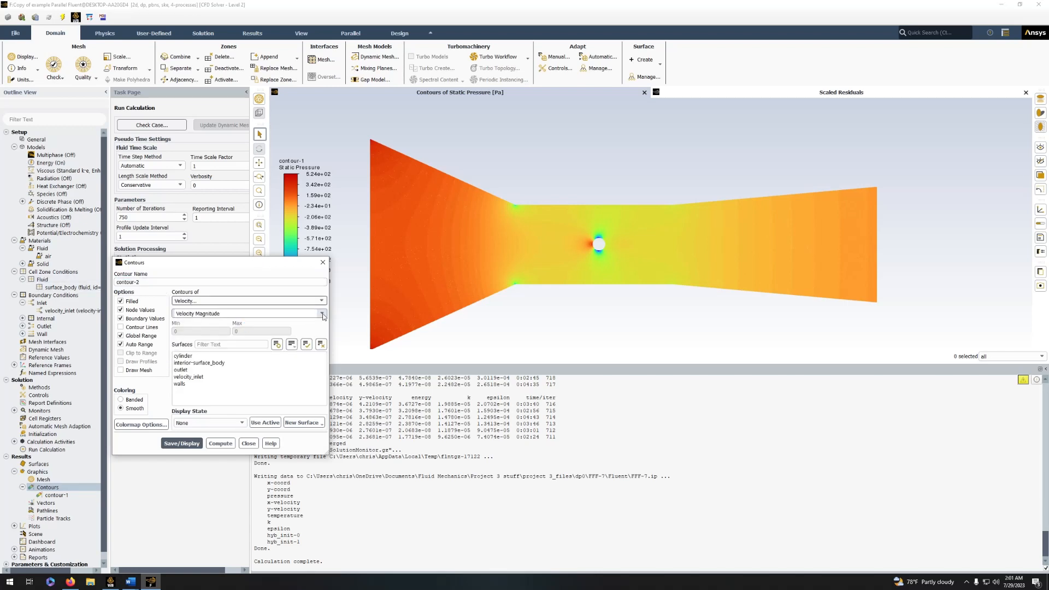
left_click(321, 312)
left_click(211, 320)
Display the velocity magnitude contour on all surfaces, from cylinder to walls, and inspect the flow around the cylinder.
left_click(203, 356)
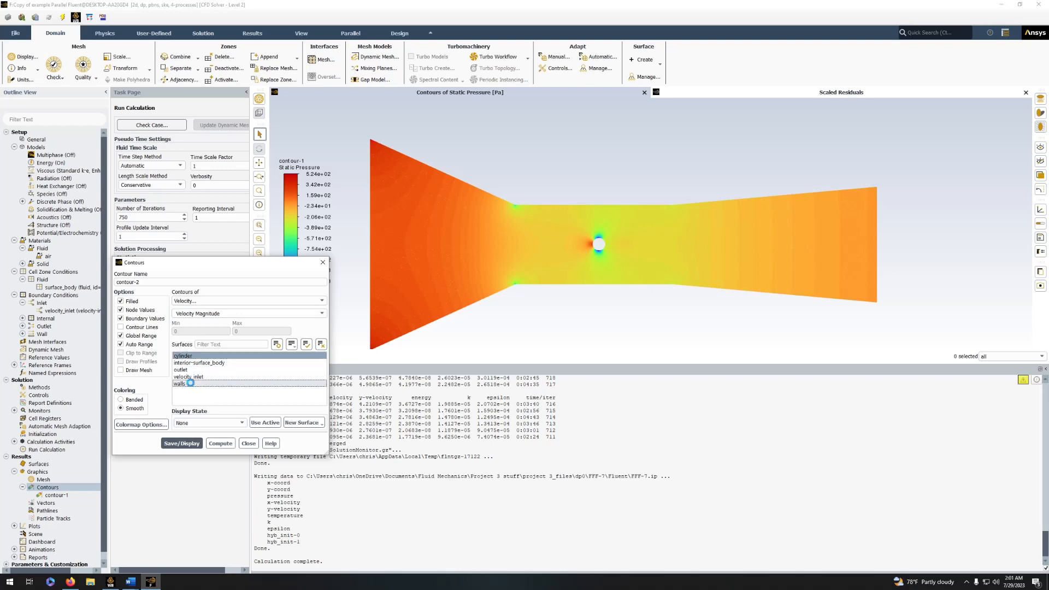
left_click(191, 383, "shift")
left_click(182, 443)
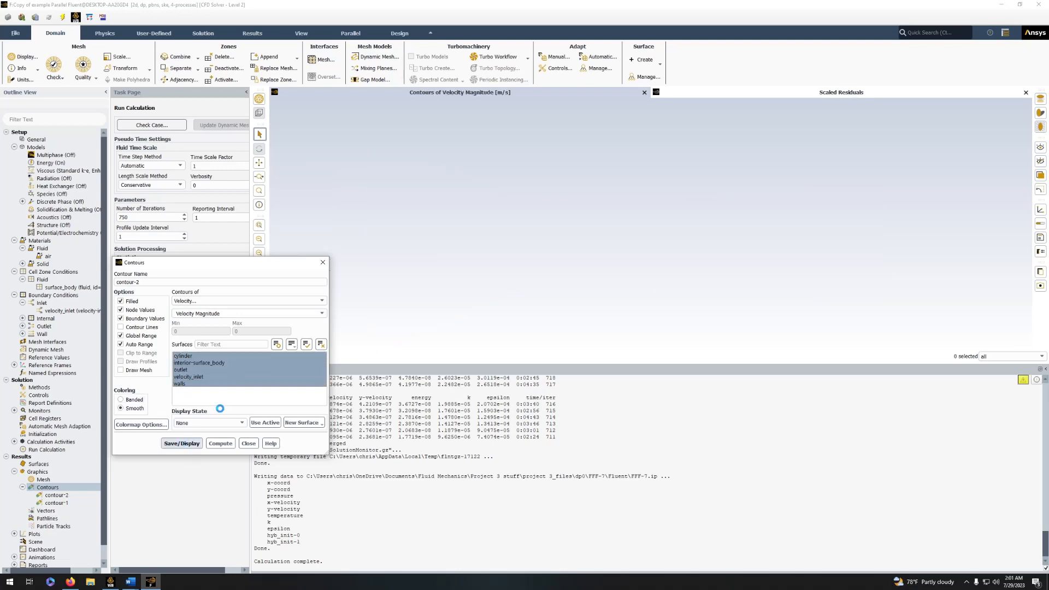
left_click(322, 262)
scroll(650, 237, "up", 5)
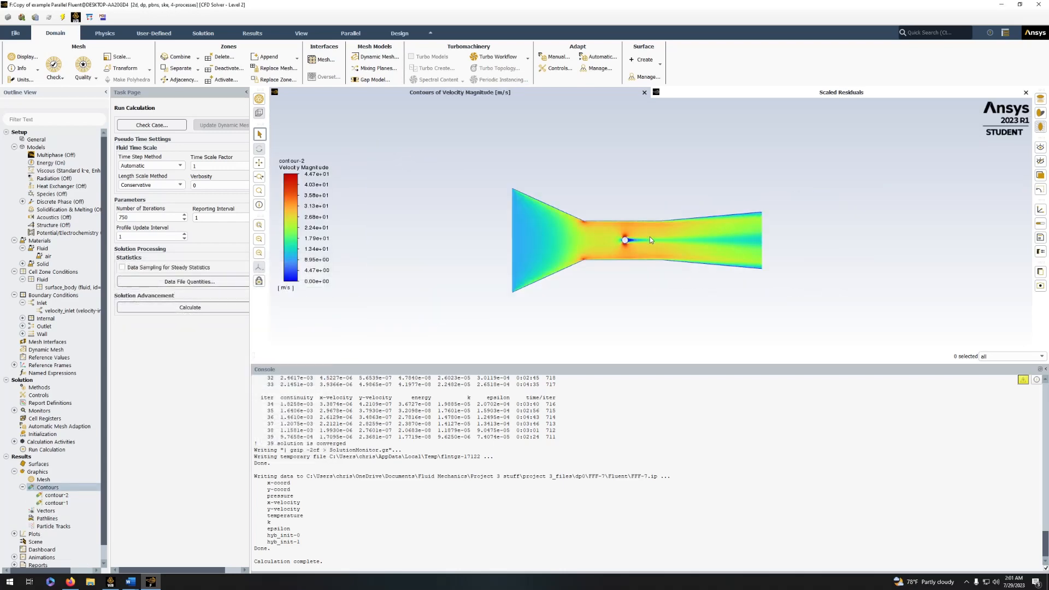
scroll(601, 262, "down", 4)
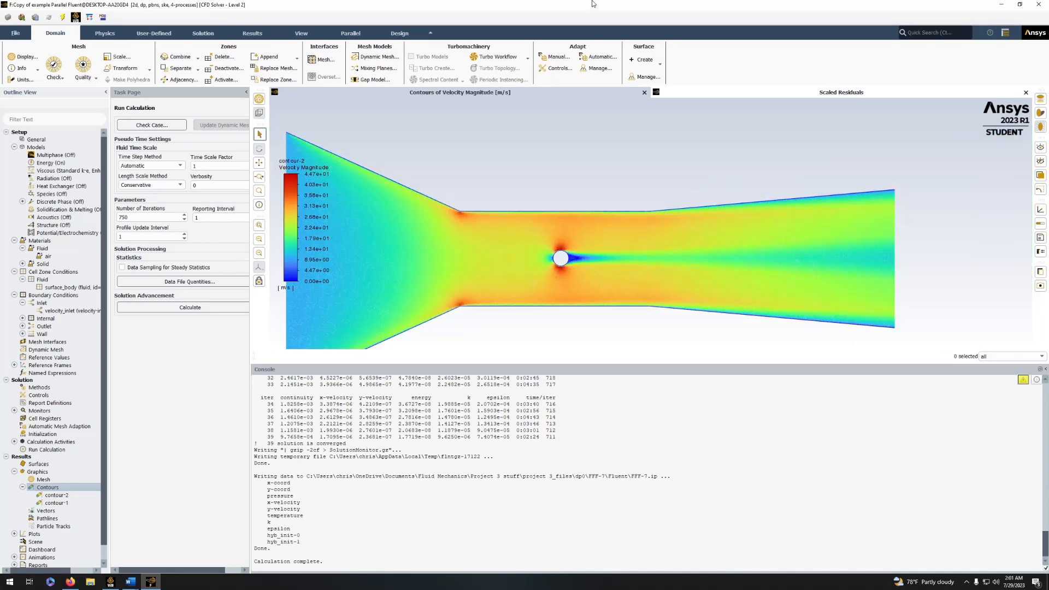
scroll(631, 202, "down", 1)
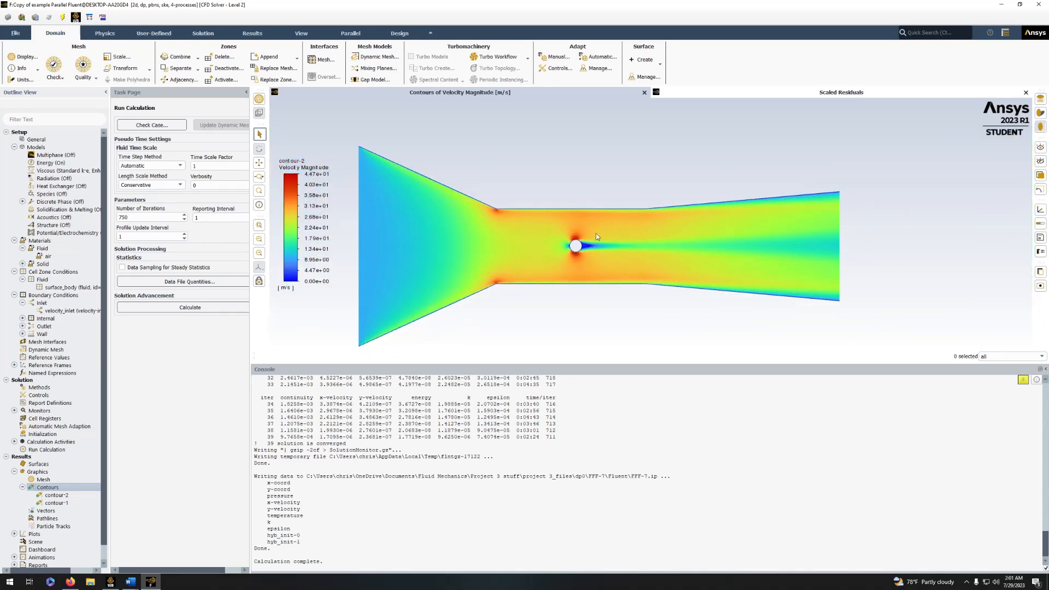
scroll(586, 248, "down", 2)
scroll(584, 254, "up", 3)
scroll(566, 264, "down", 3)
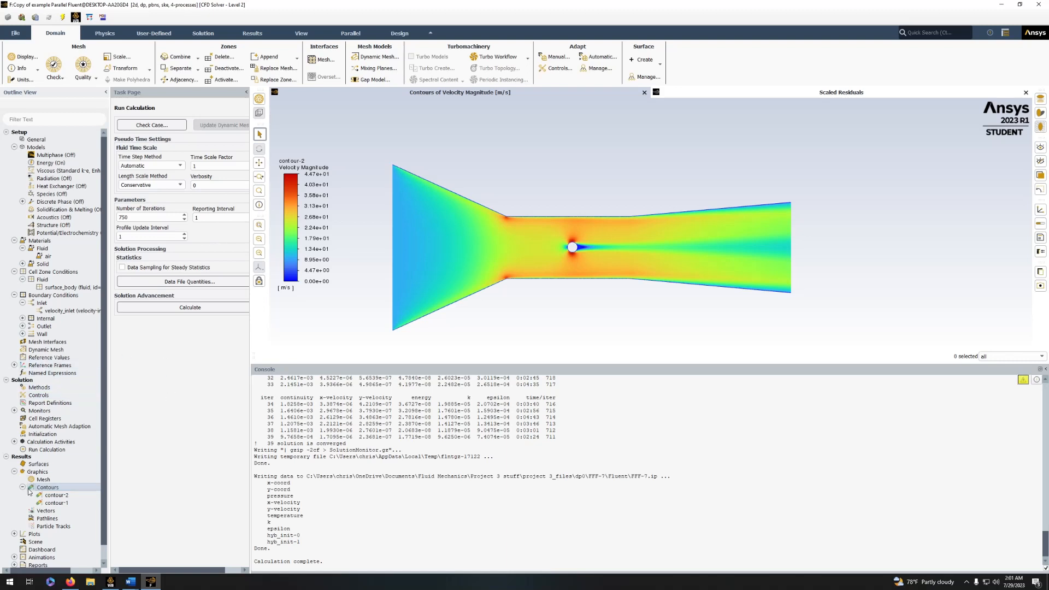
Create an XY plot of the pressure coefficient against position along X for the cylinder surface.
scroll(49, 492, "down", 1)
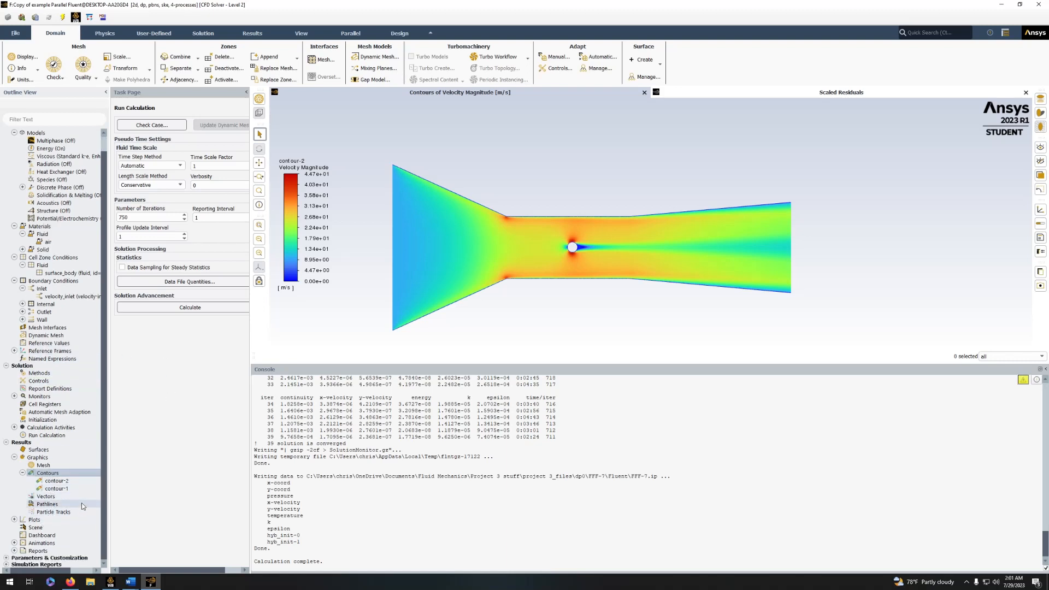
left_click(14, 520)
scroll(57, 524, "down", 3)
double_click(51, 481)
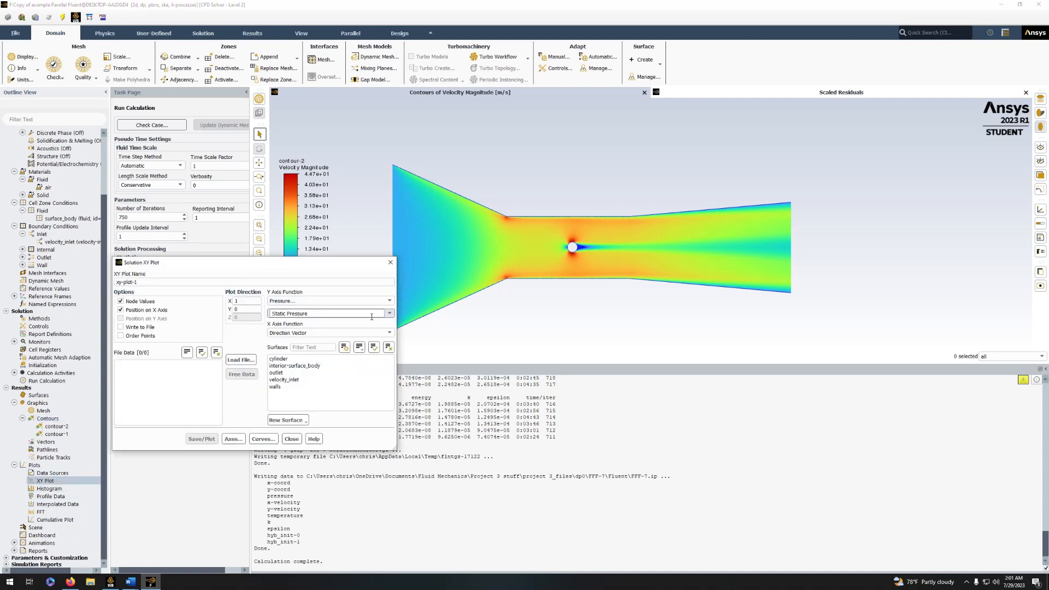
left_click(391, 301)
left_click(390, 301)
left_click(388, 314)
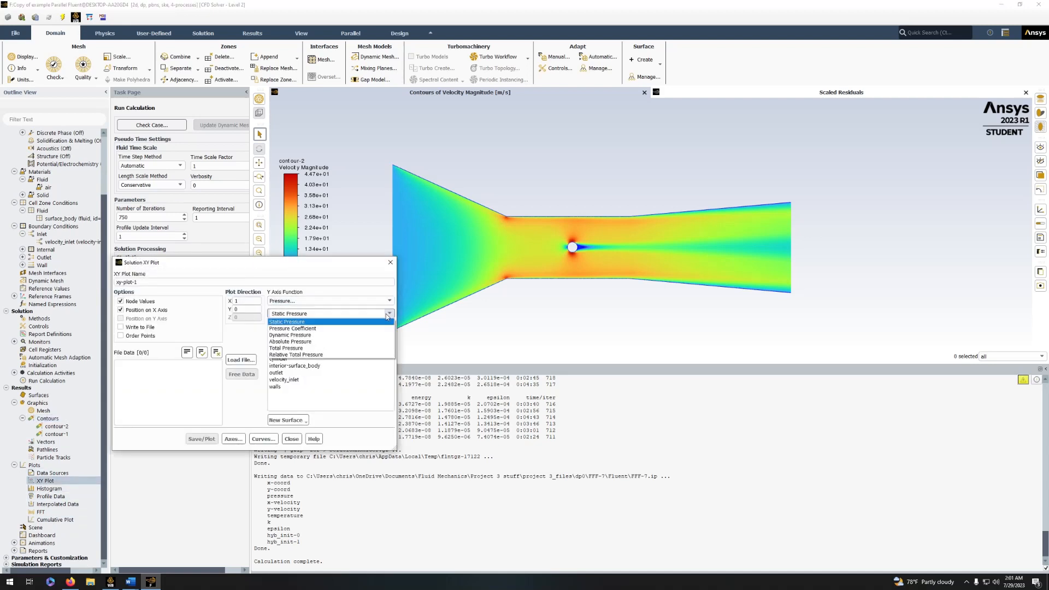
left_click(350, 328)
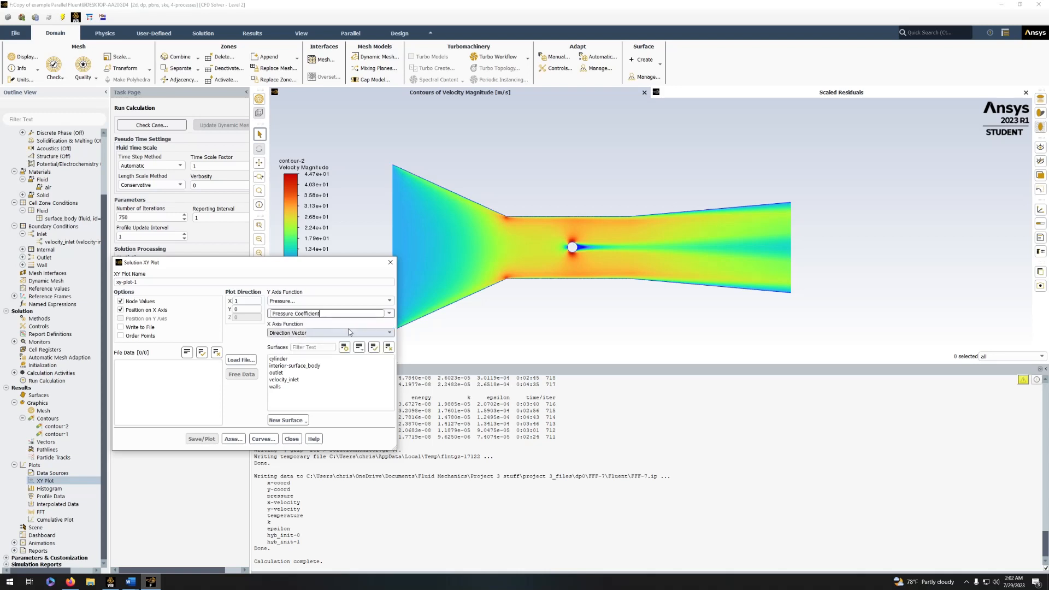
left_click(302, 360)
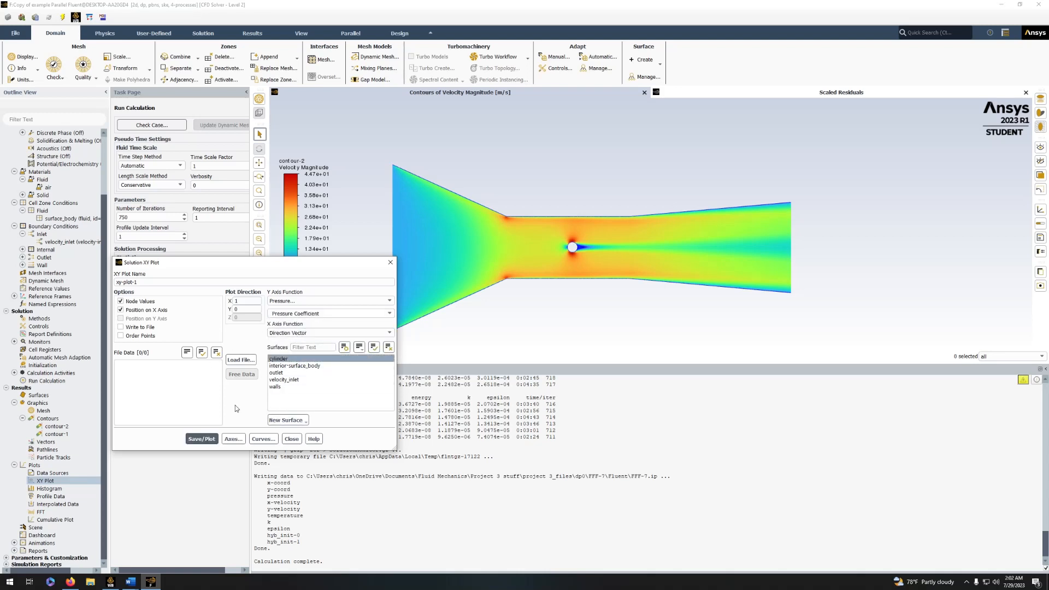
left_click(207, 439)
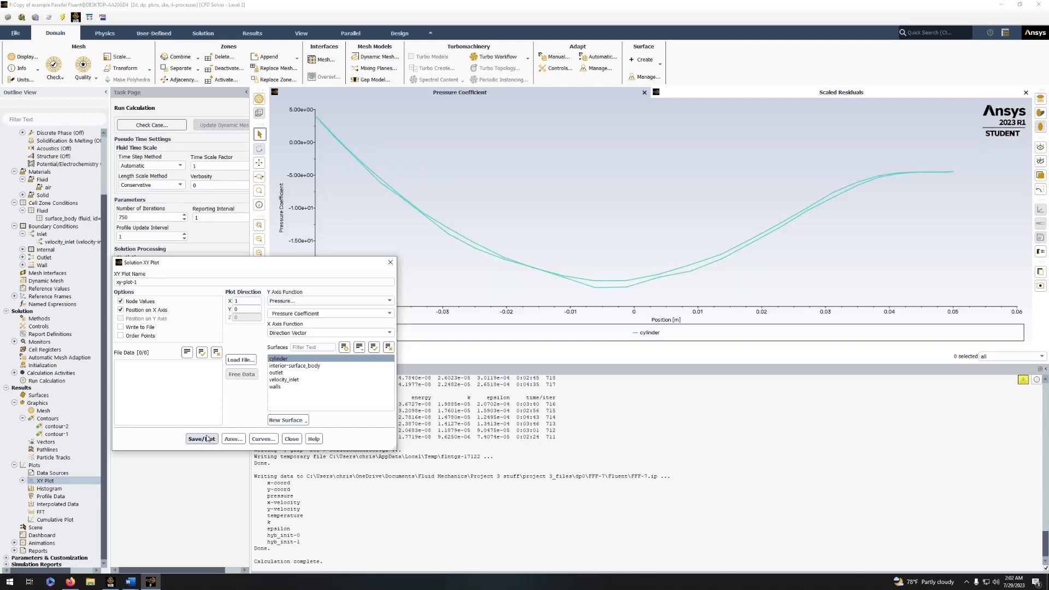
left_click(390, 262)
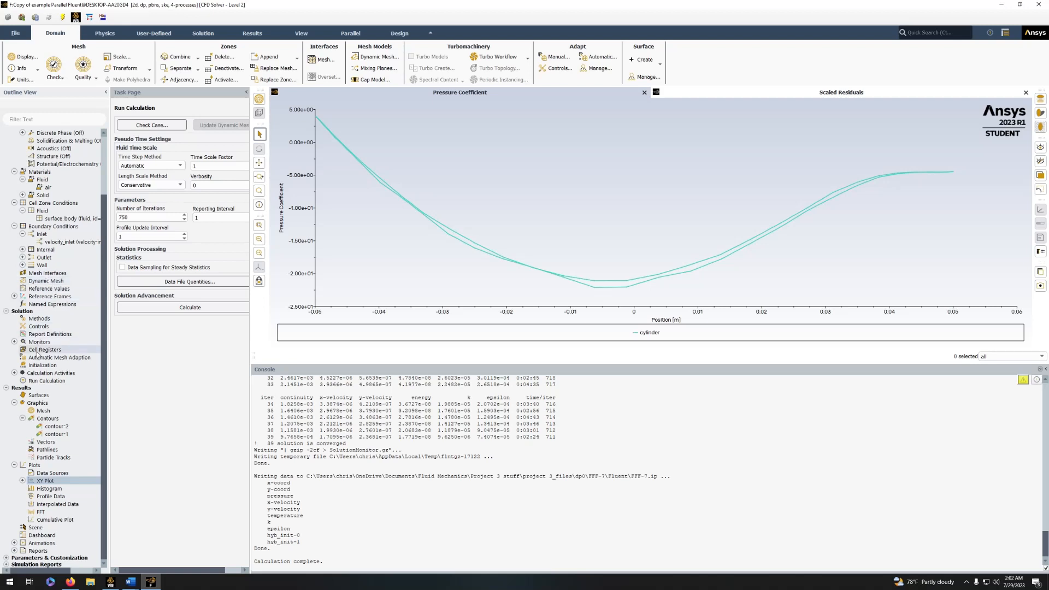
Set up a drag report definition for the cylinder zone with Drag Force output and compute the drag force.
double_click(50, 334)
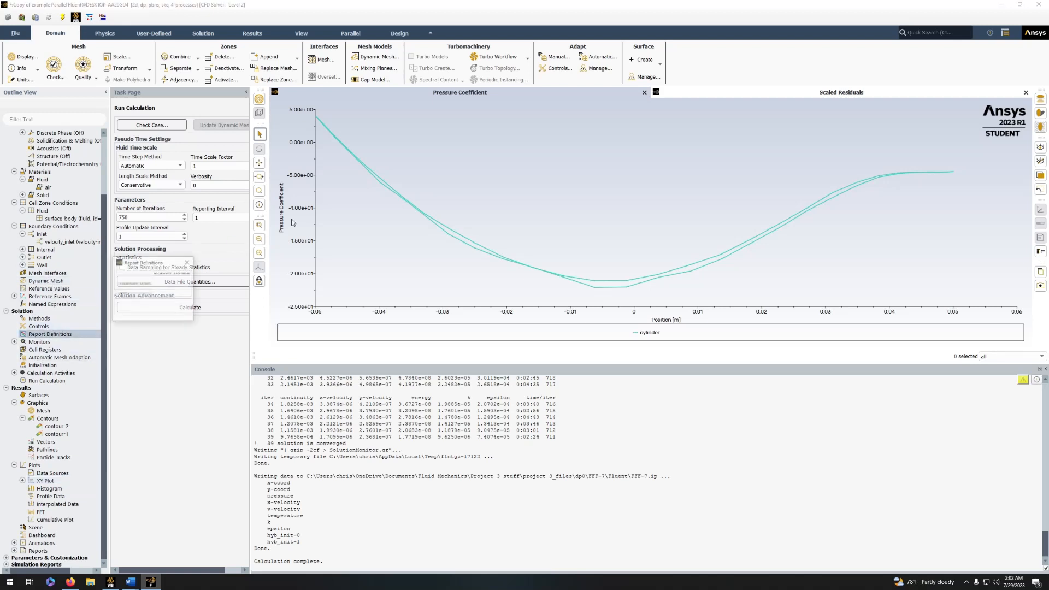
left_click(131, 353)
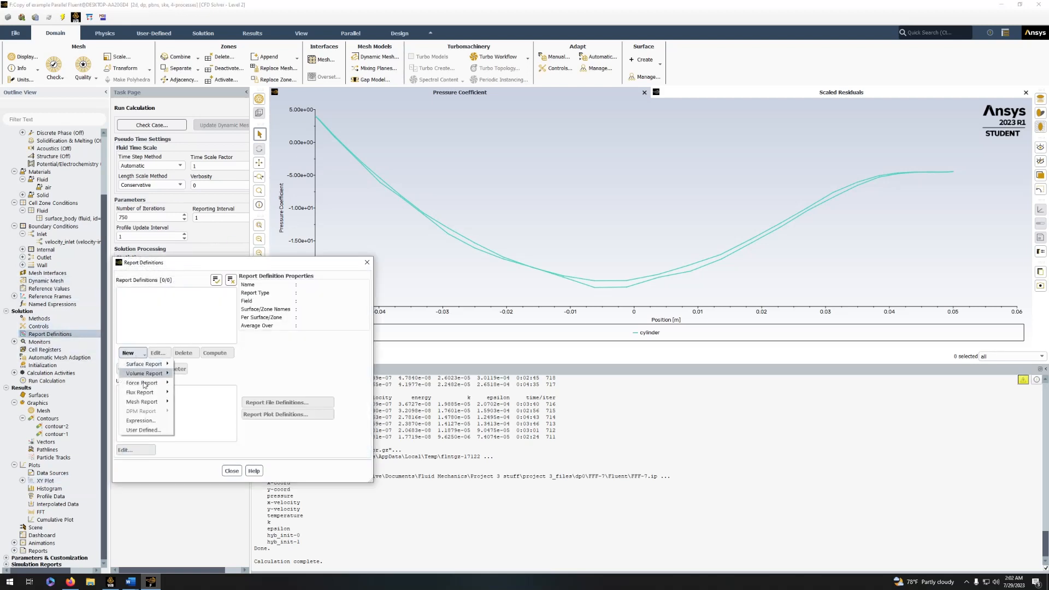
mouse_move(156, 386)
left_click(199, 385)
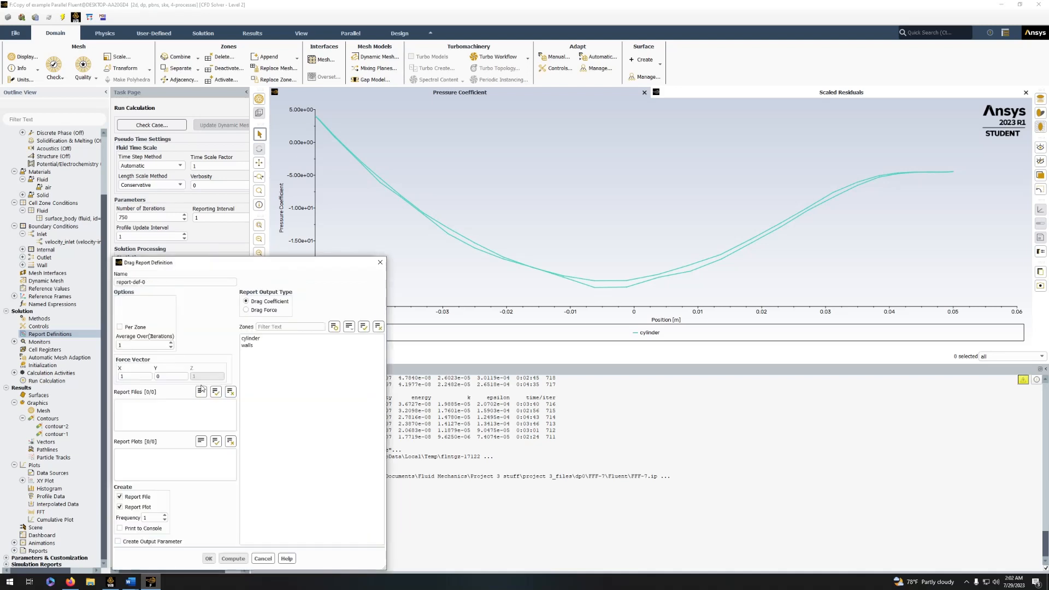
left_click(247, 310)
left_click(251, 338)
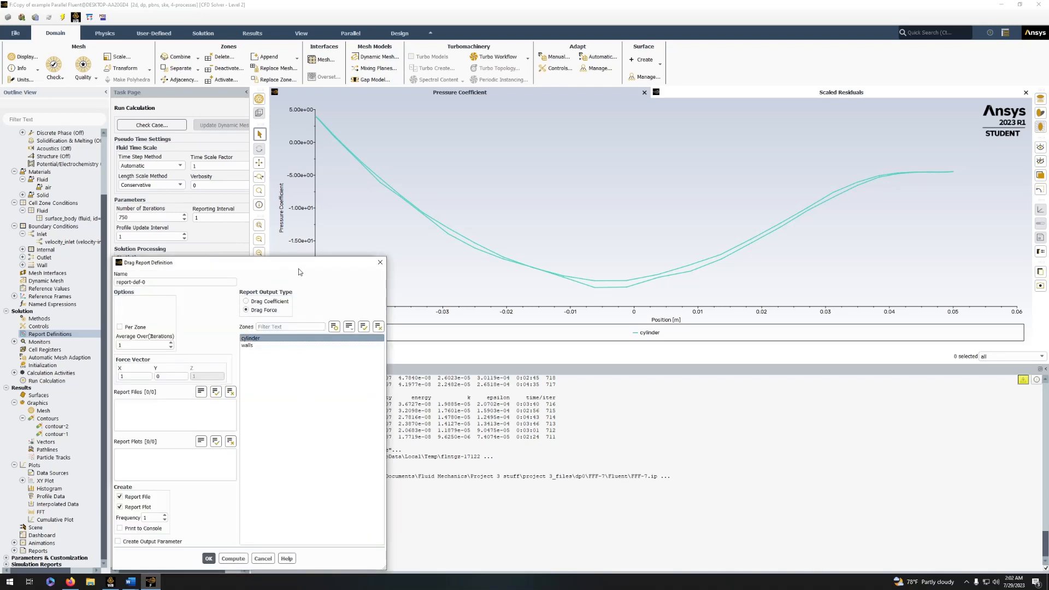
left_click_drag(299, 271, 264, 147)
left_click(199, 433)
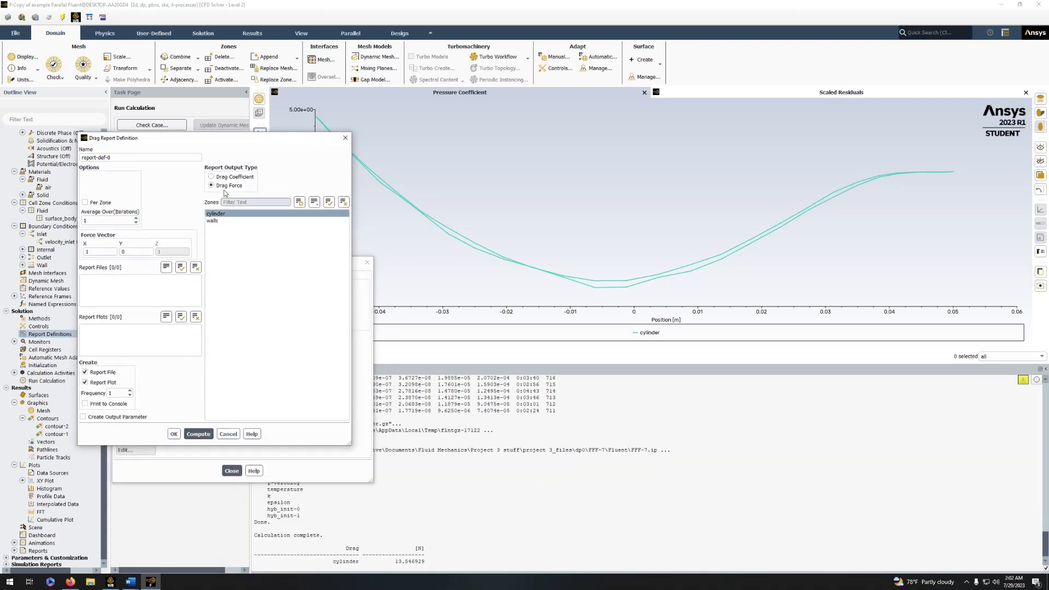
Compute the cylinder's drag coefficient, close the report definitions and check the drag results in the console.
left_click(211, 177)
left_click(196, 434)
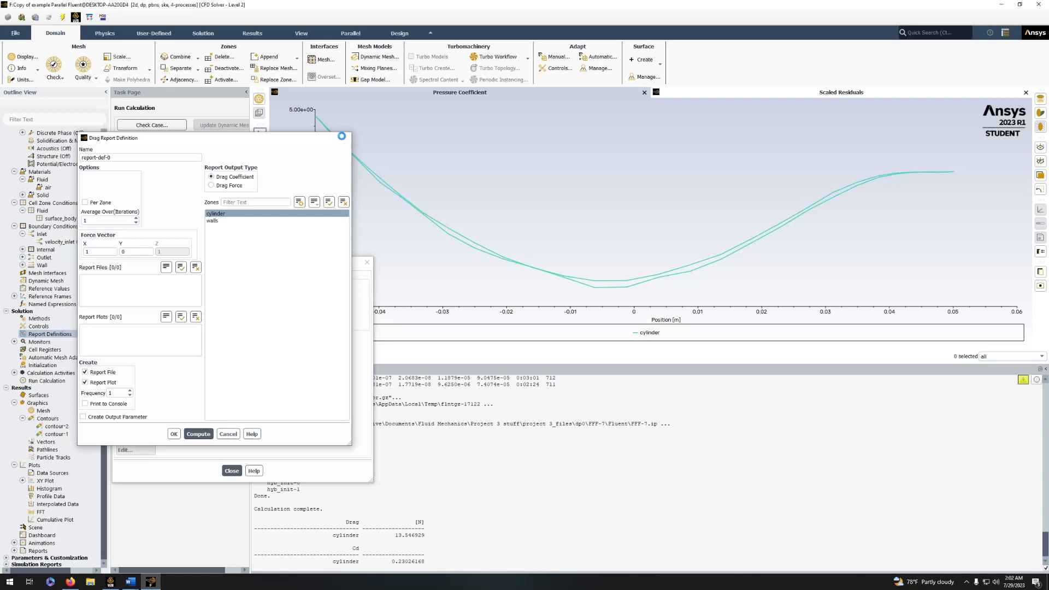
left_click(344, 139)
left_click(366, 263)
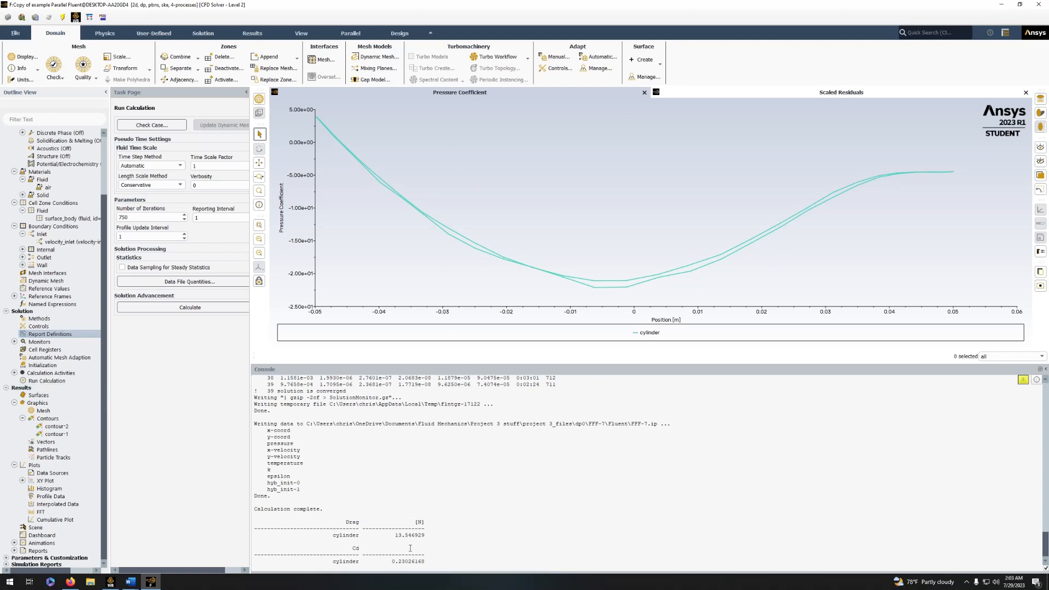
left_click_drag(392, 537, 438, 537)
left_click(429, 537)
Close Fluent, using the settings changes for the current calculation only.
left_click(1038, 4)
left_click(523, 301)
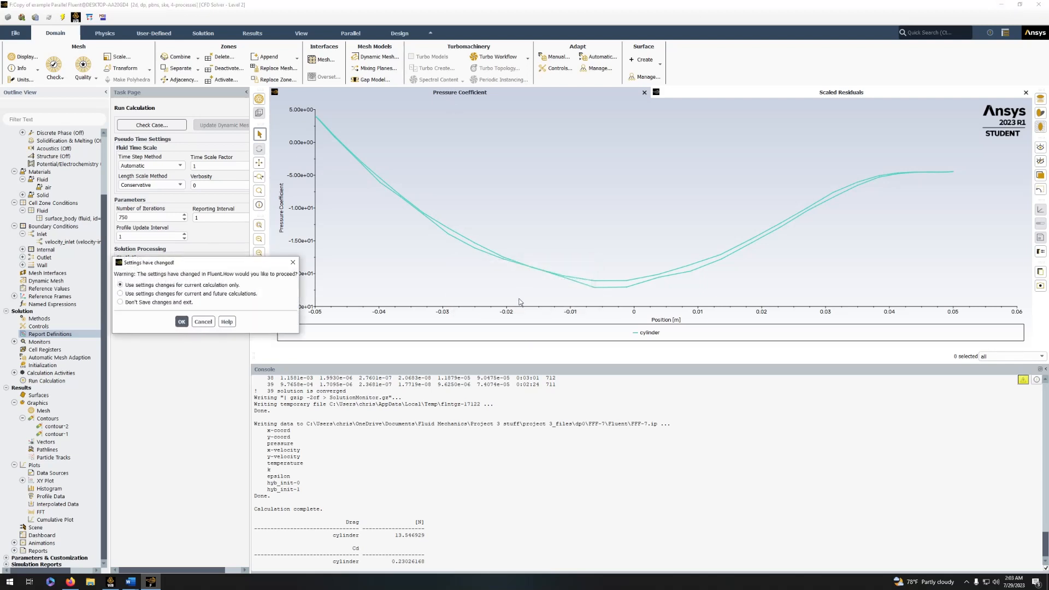
left_click(182, 321)
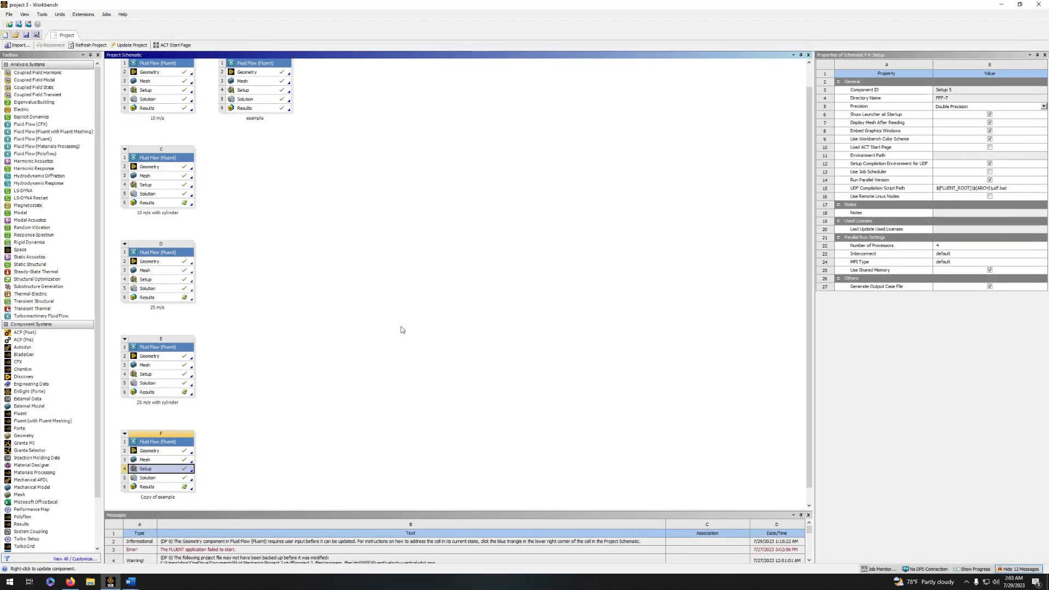
Open the Copy of example results in CFD-Post, face the XY plane and insert a contour named "velocity contour".
double_click(167, 490)
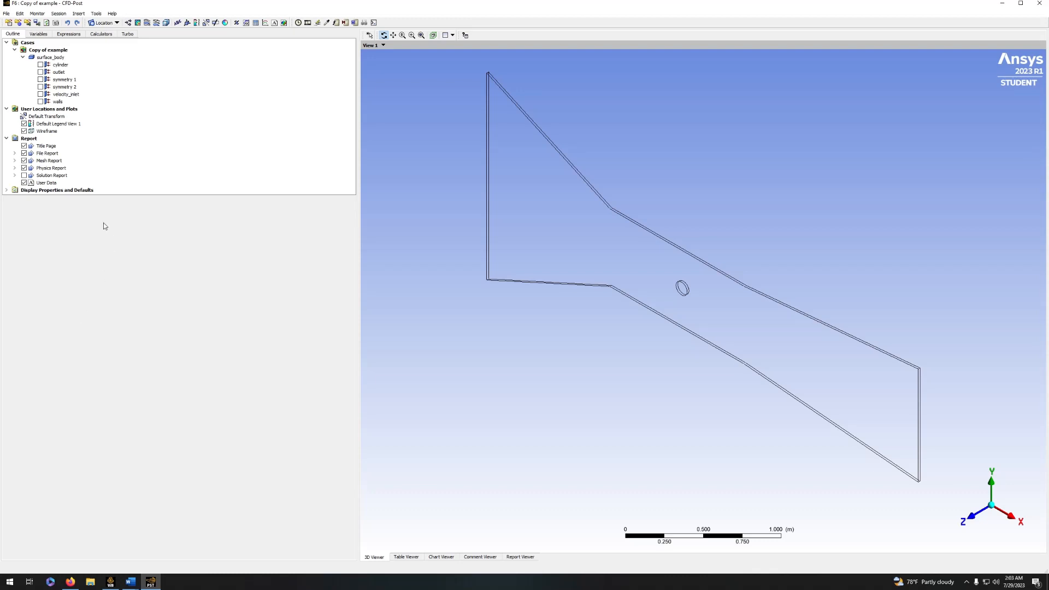
left_click(971, 516)
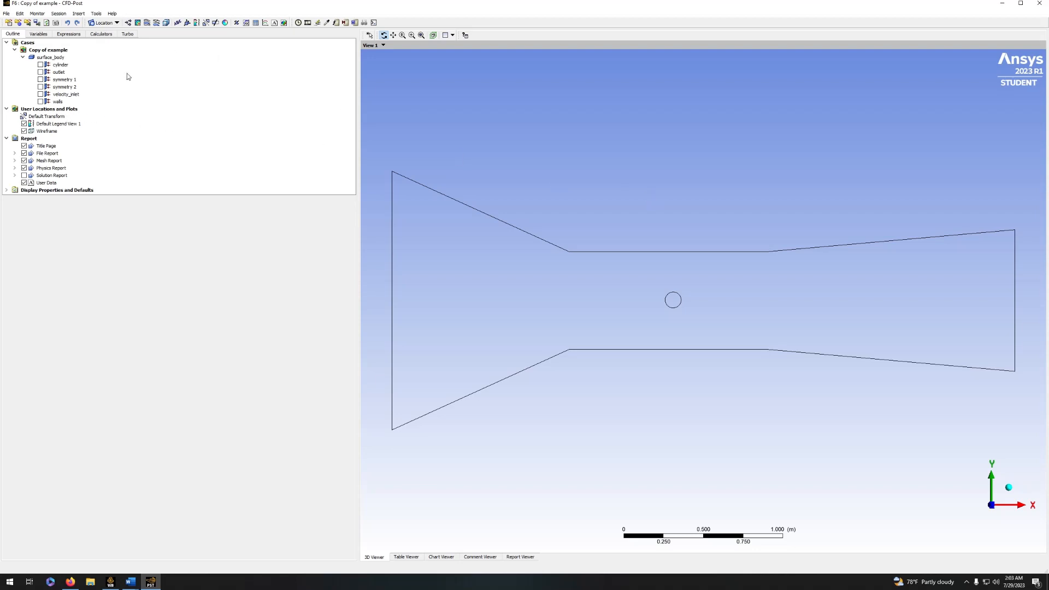
left_click(147, 23)
type("v")
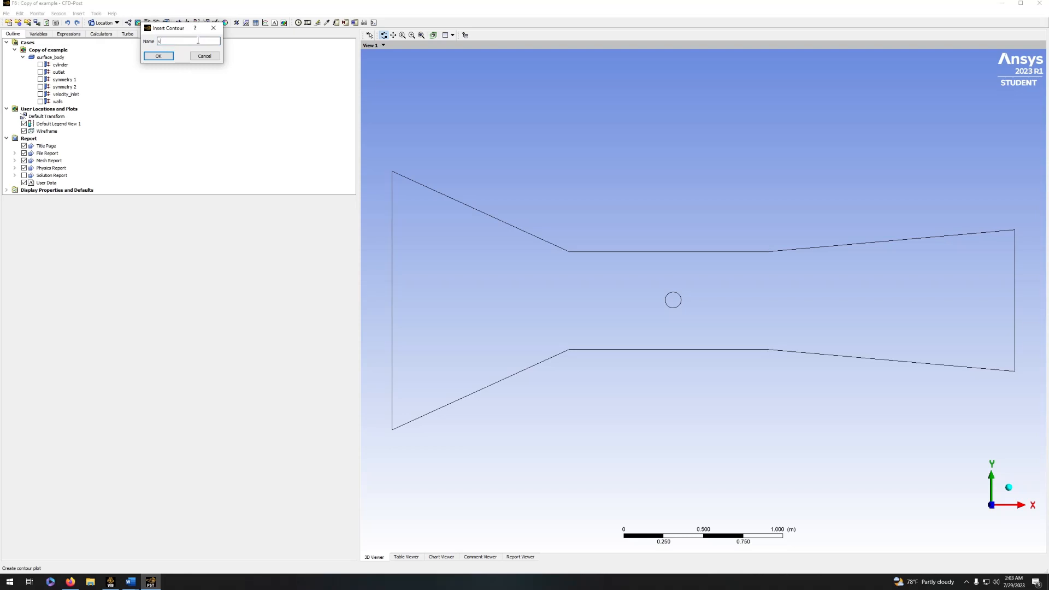
type("elocity contour")
left_click(166, 57)
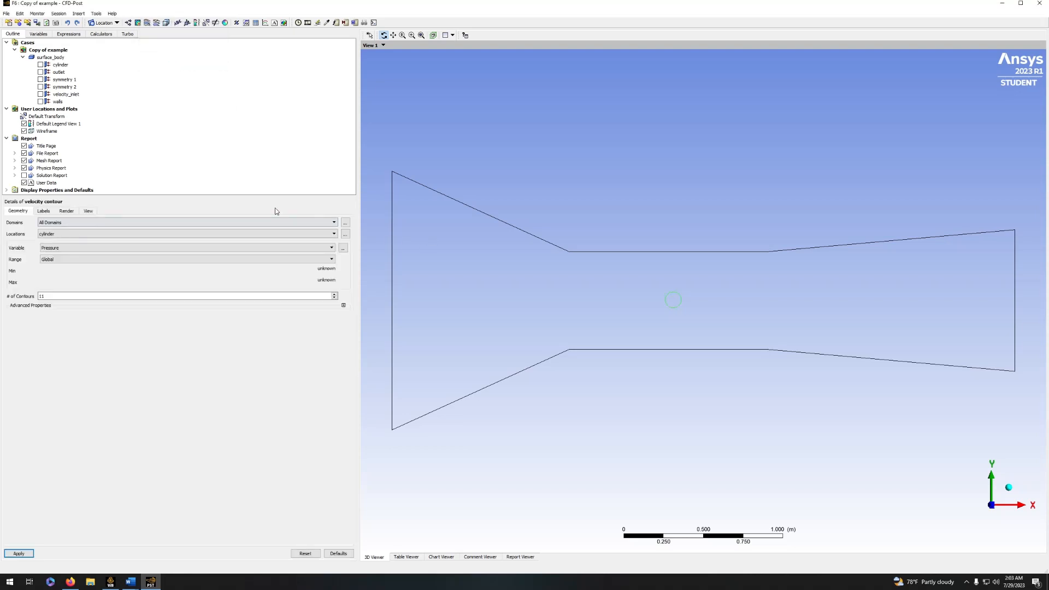
Set the velocity contour to location symmetry 1, variable Velocity and 50 contours, and generate the plot.
left_click(119, 233)
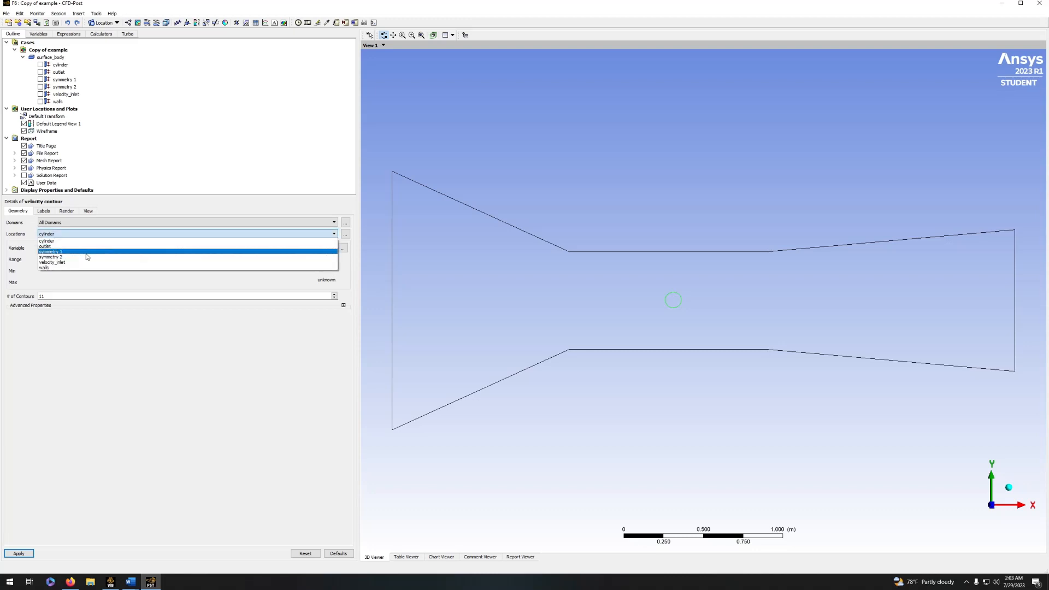
left_click(87, 251)
left_click(124, 248)
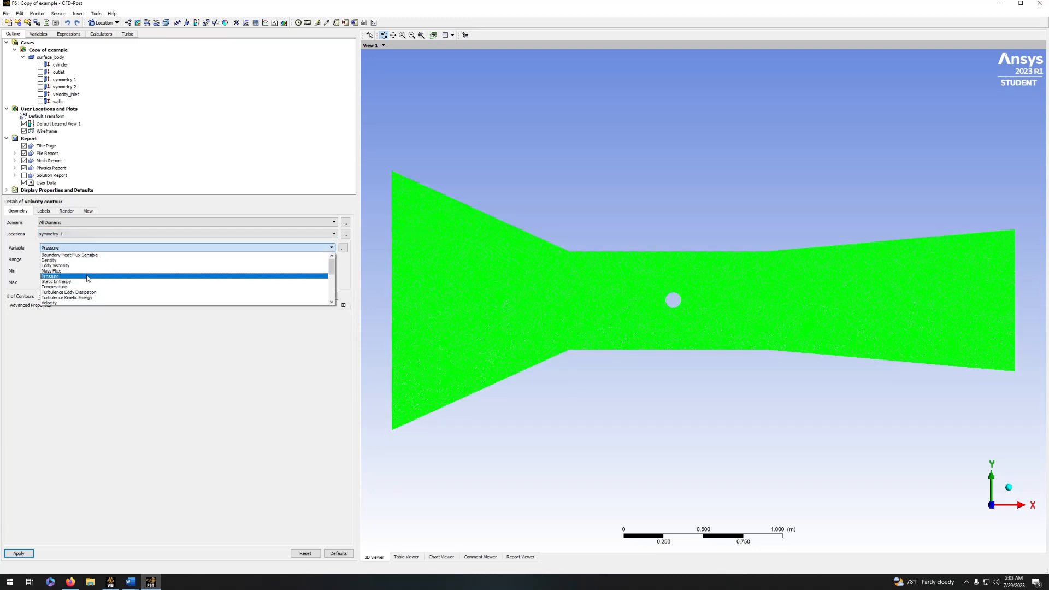
left_click(54, 302)
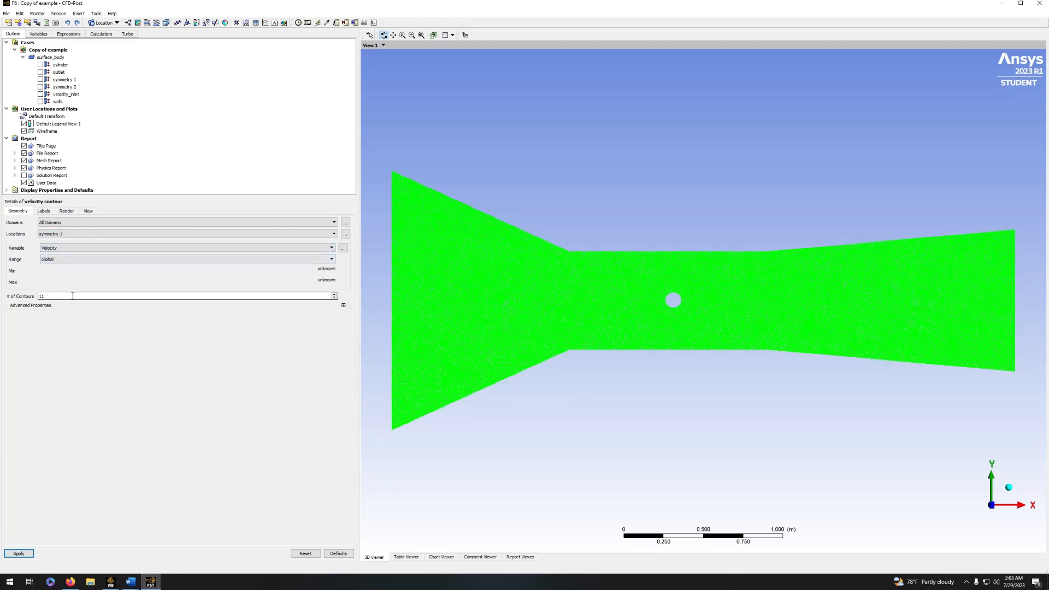
left_click_drag(39, 298, 7, 298)
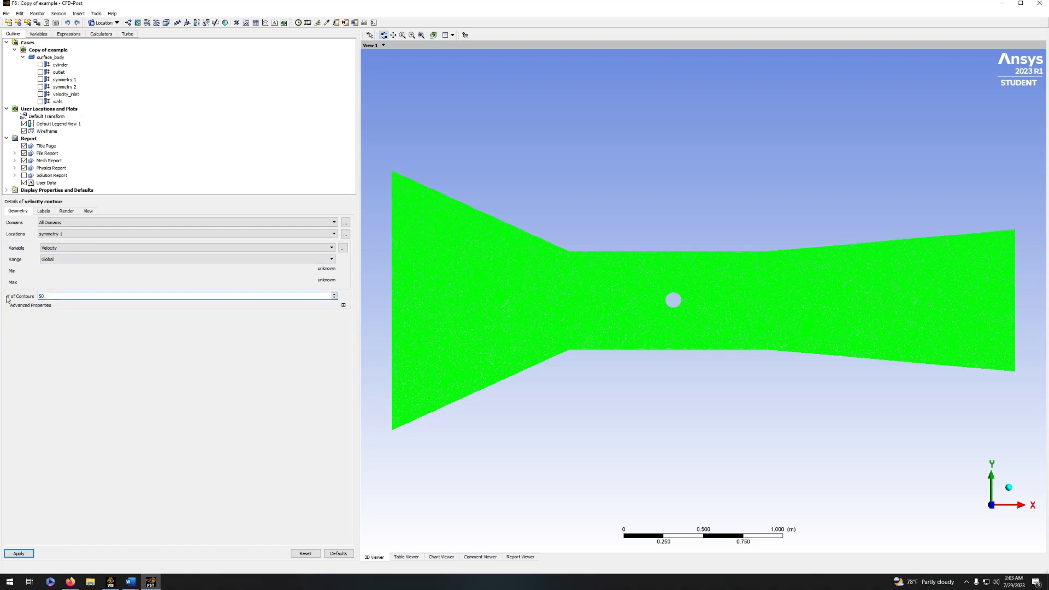
left_click(20, 553)
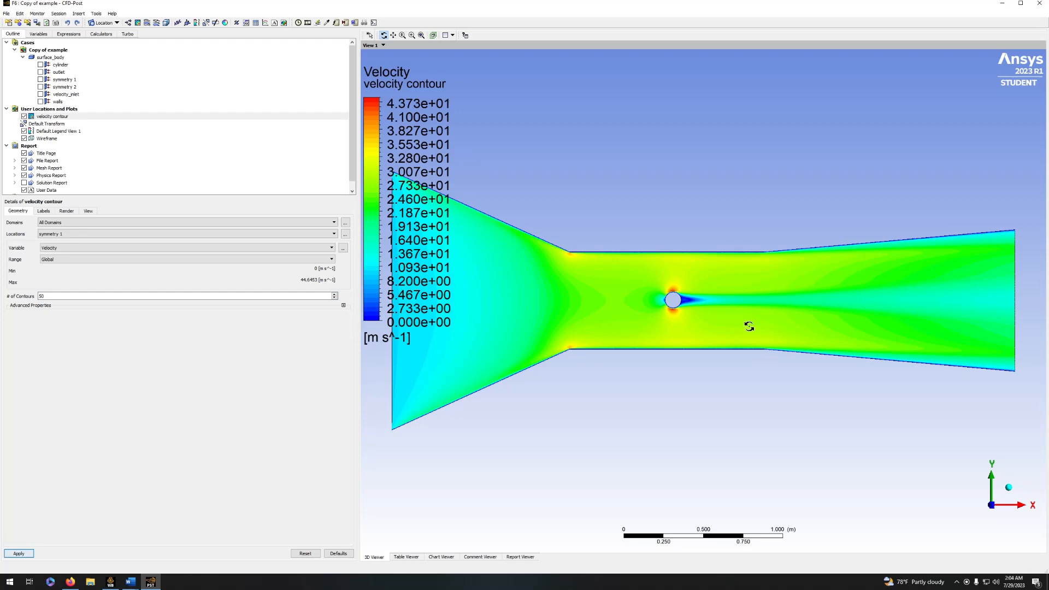
Probe a point on the contour a short distance upstream of the cylinder and read its velocity instead of pressure.
middle_click_drag(603, 302, 653, 219, "ctrl")
scroll(605, 232, "up", 1)
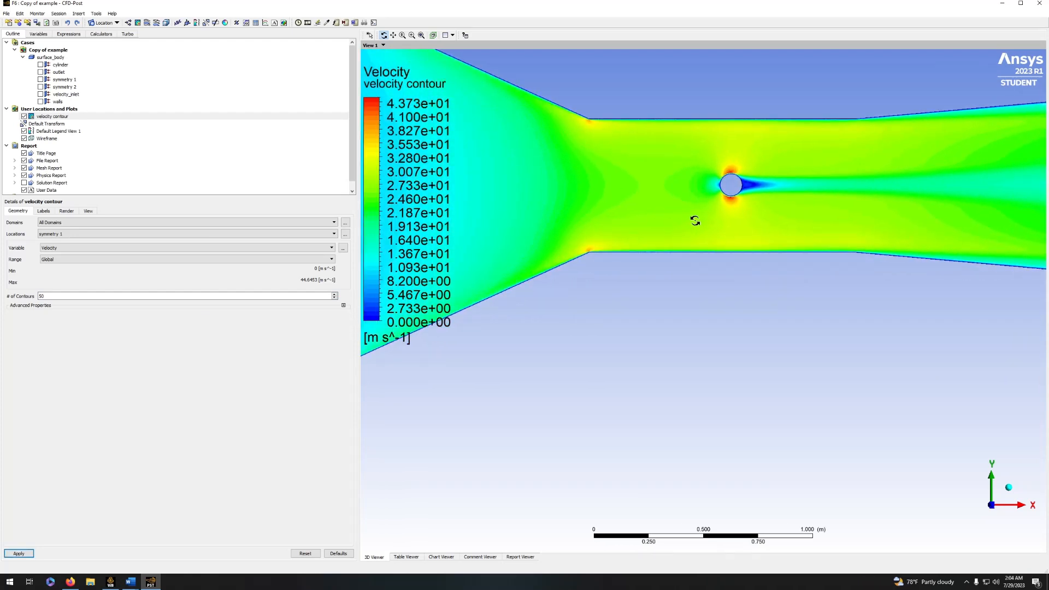
scroll(683, 292, "up", 5)
scroll(676, 282, "up", 3)
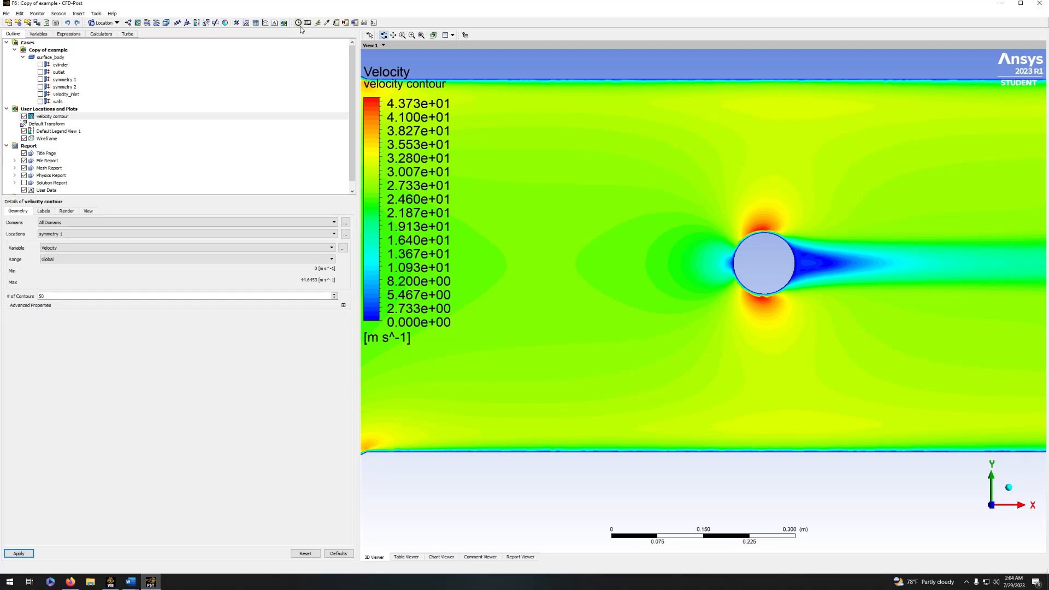
left_click(326, 22)
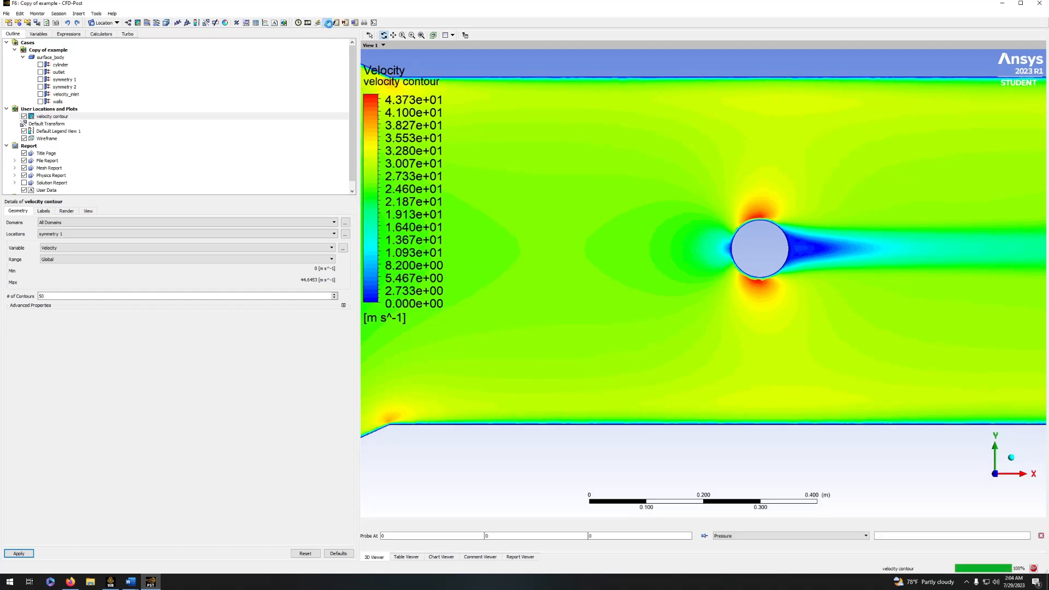
left_click(621, 245)
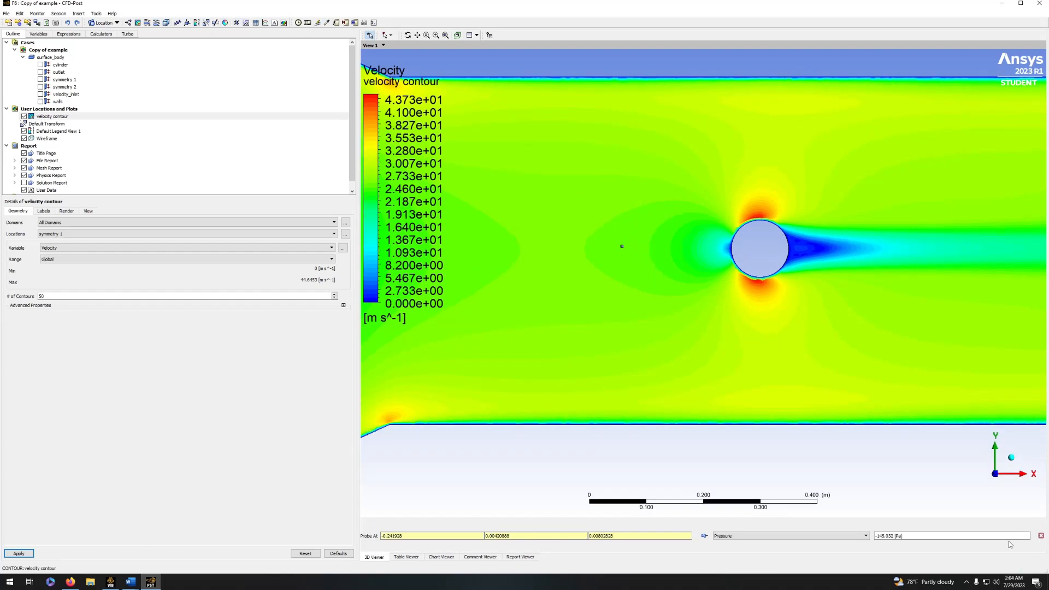
left_click(850, 536)
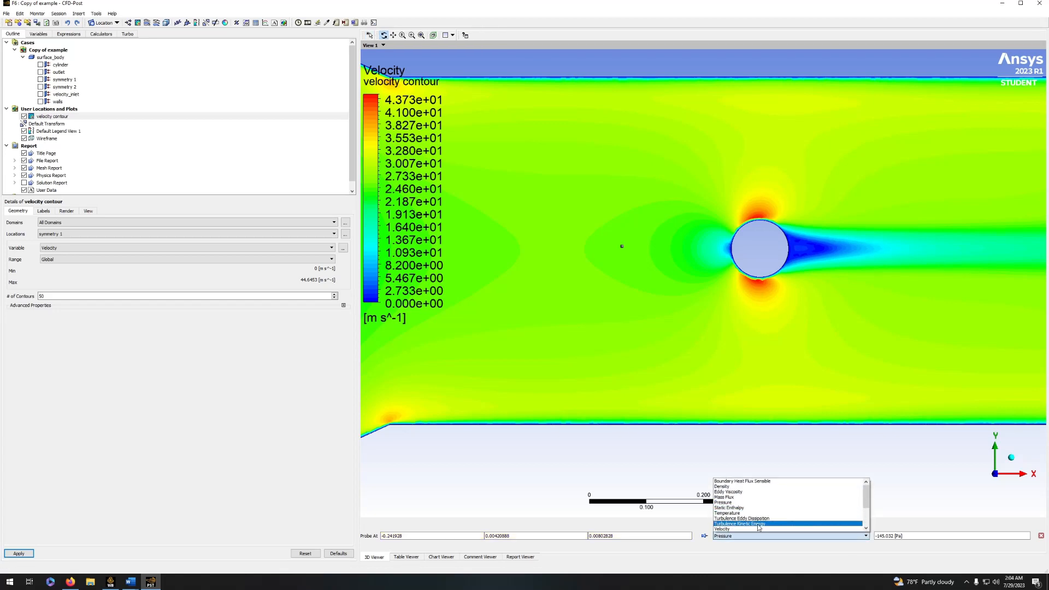
left_click(808, 529)
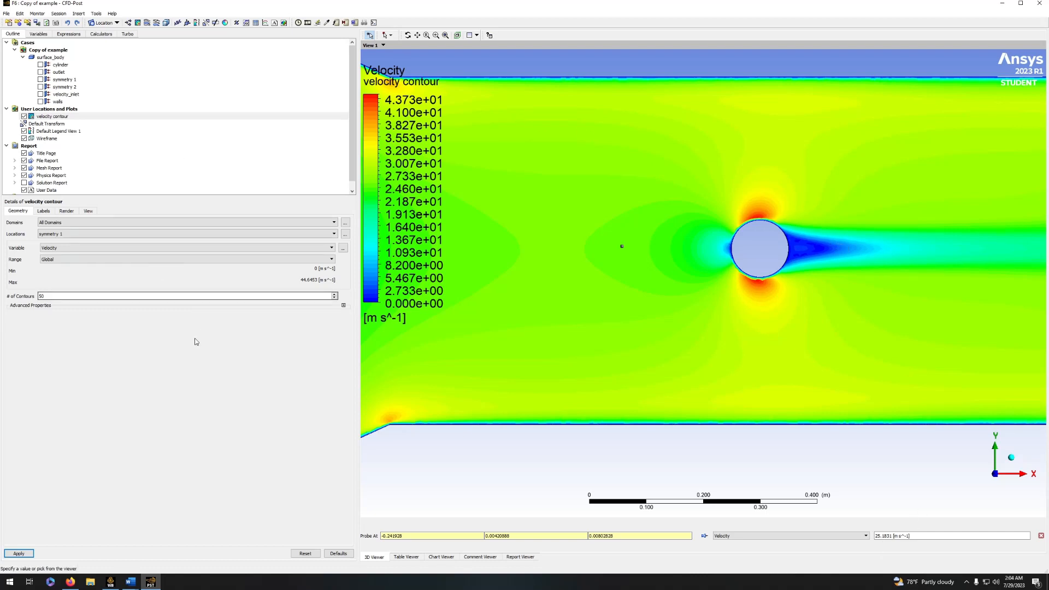
left_click(182, 367)
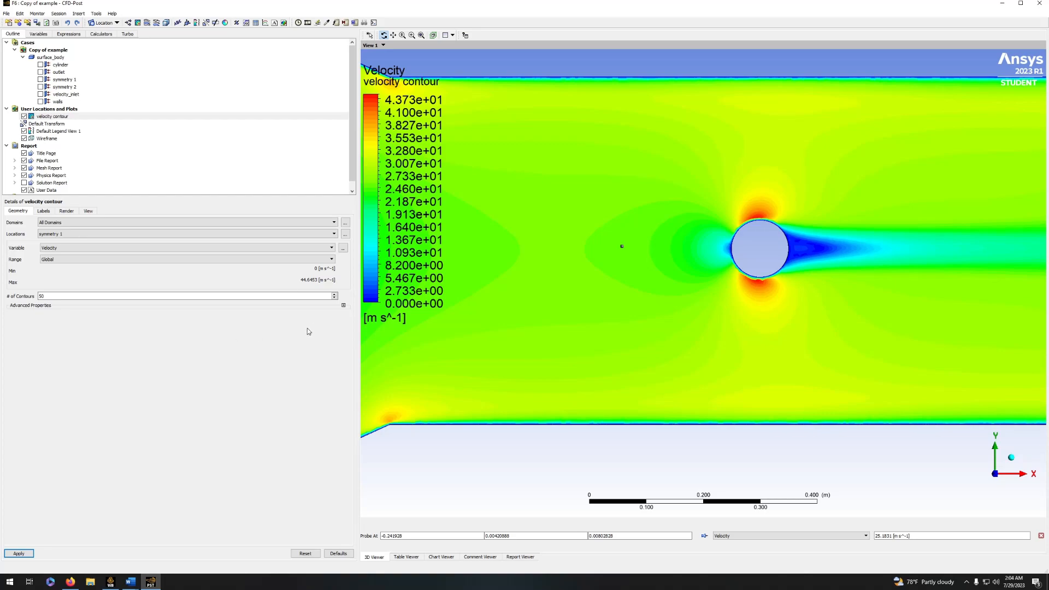